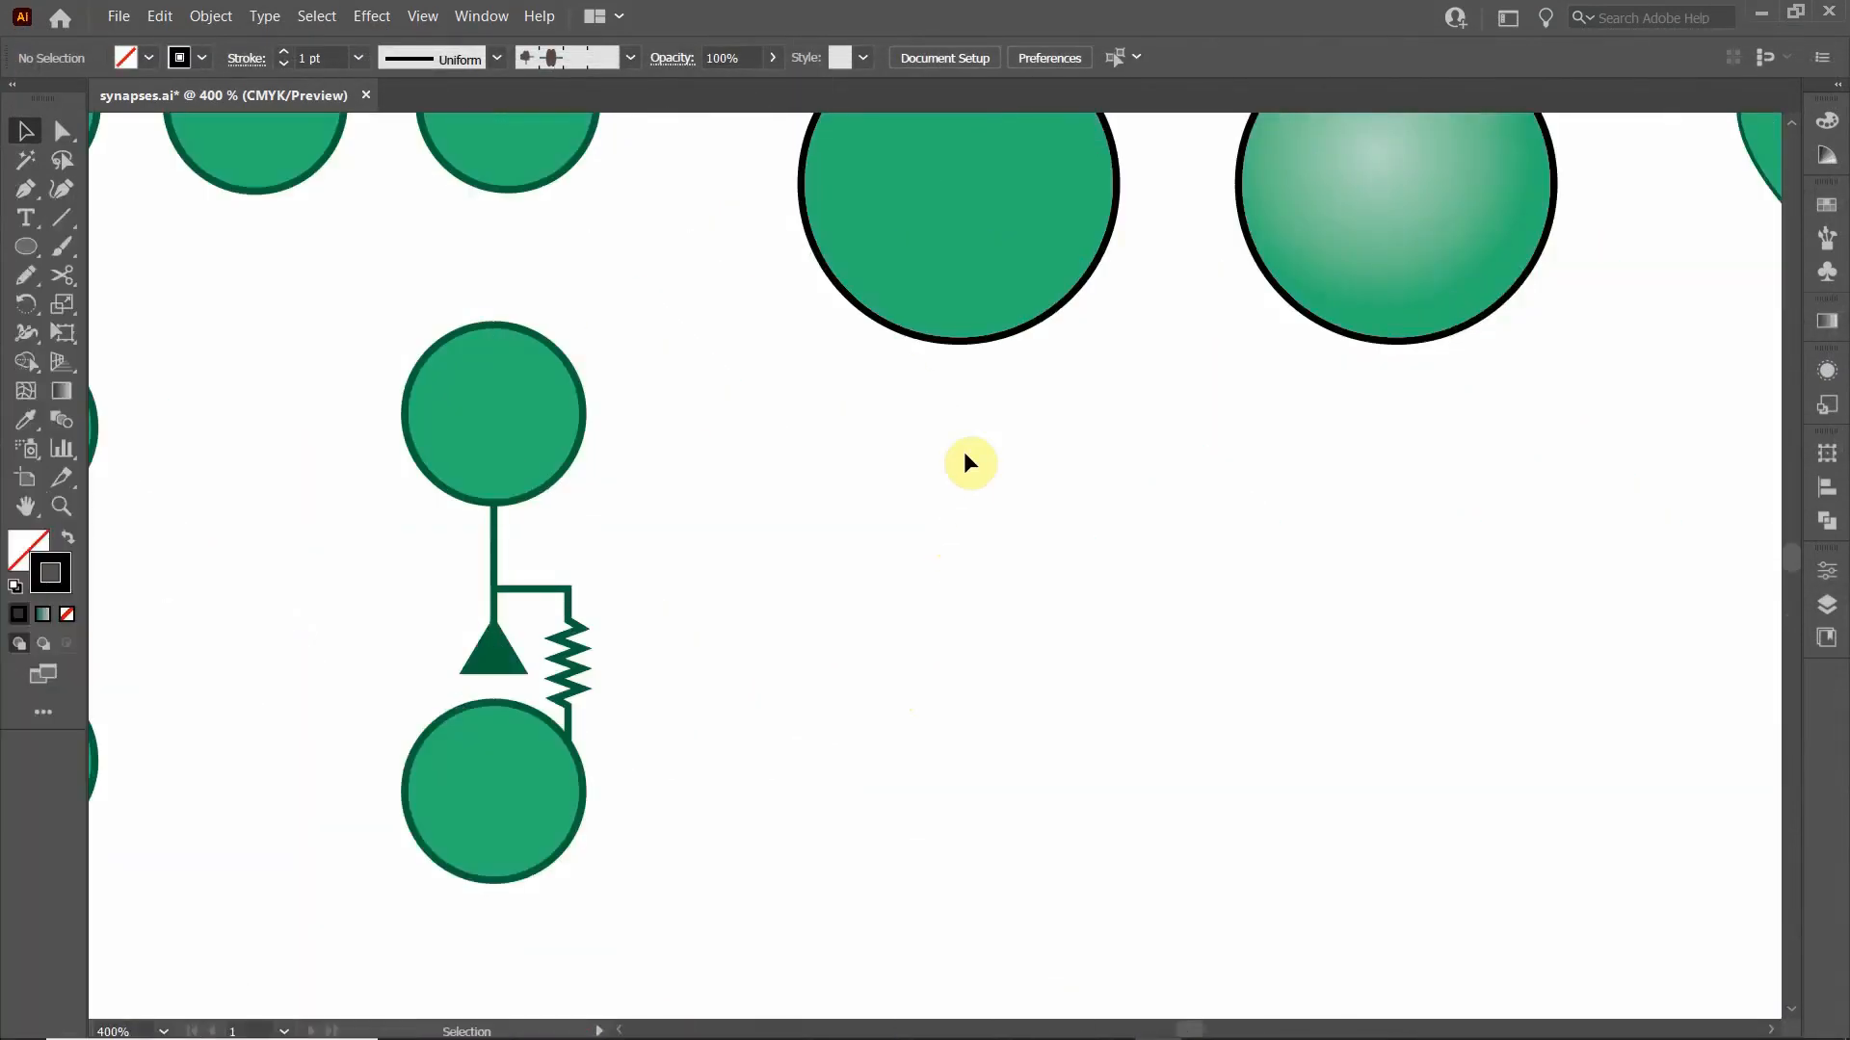
# - Examine the black-outlined synapse drawings with flask-shaped terminals and round cells, and find empty canvas space below them
pyautogui.moveTo(963, 451); pyautogui.dragTo(784, 1020)
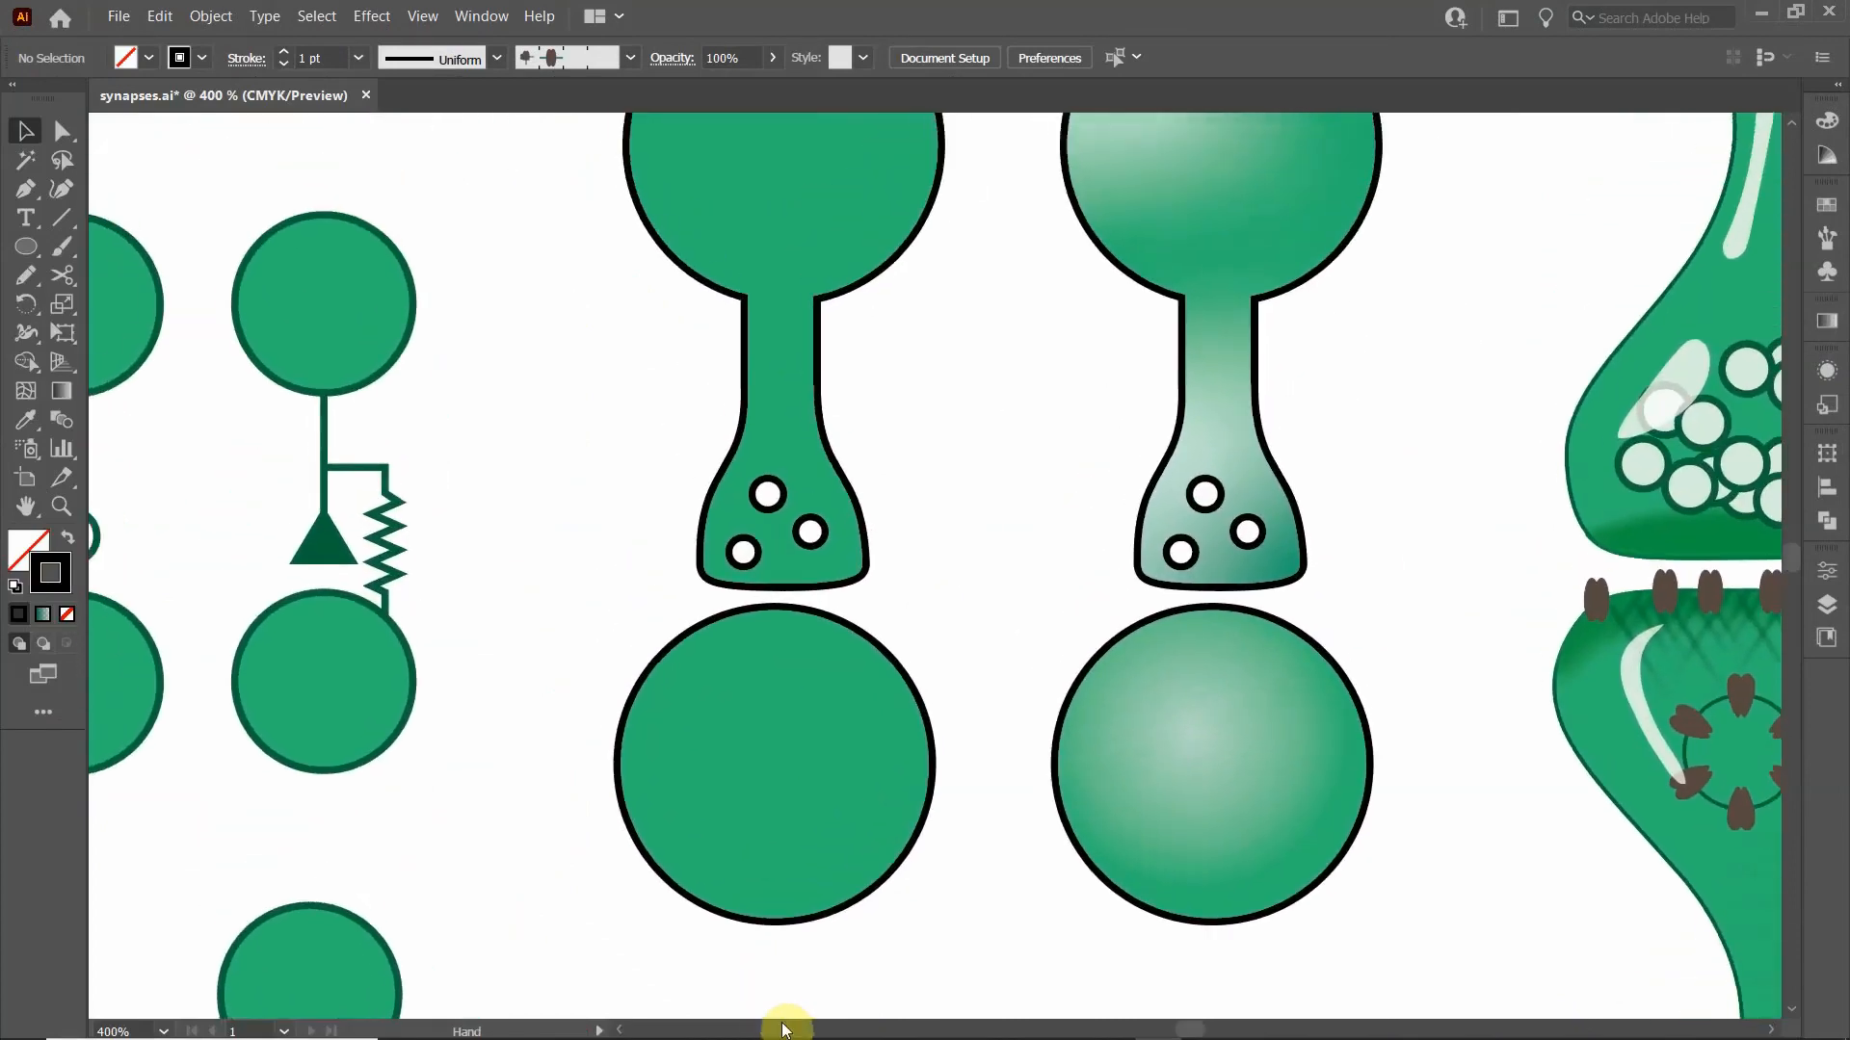
pyautogui.moveTo(913, 546); pyautogui.dragTo(928, 591)
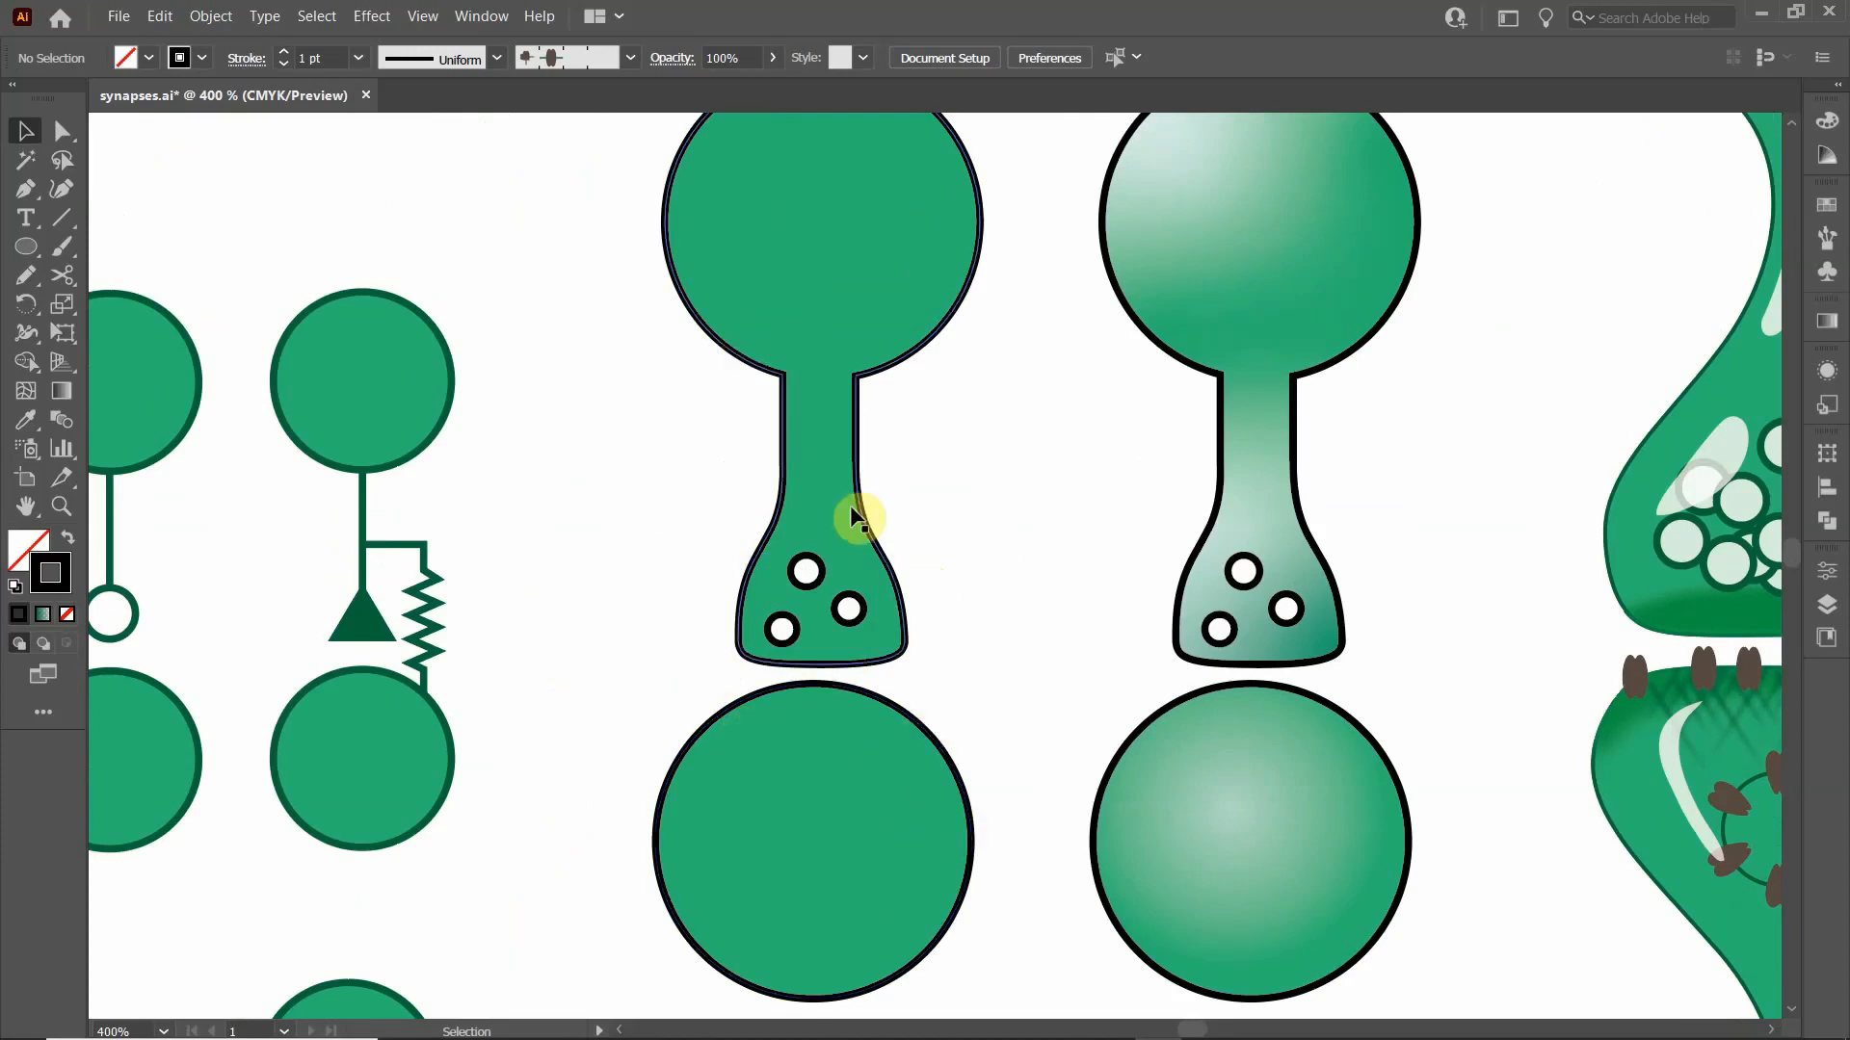
pyautogui.scroll(-1, 789, 790)
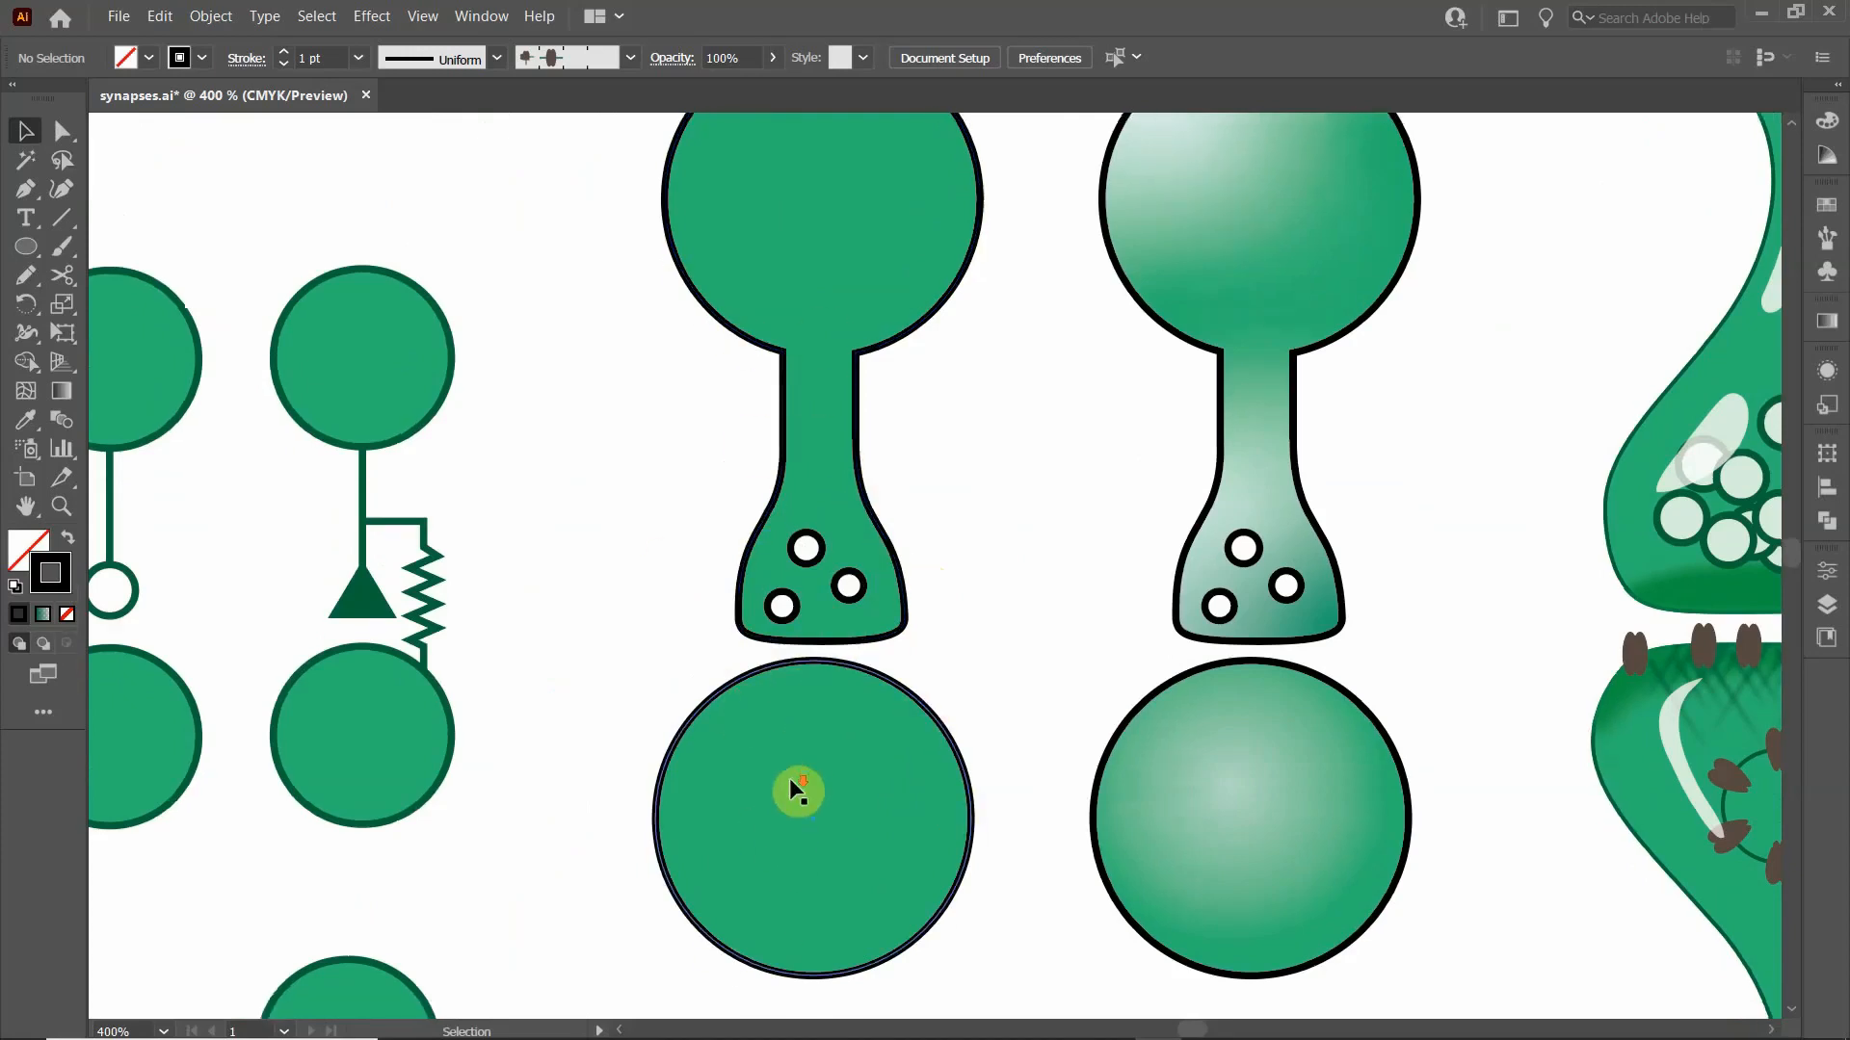
pyautogui.scroll(-10, 790, 776)
pyautogui.scroll(4, 817, 413)
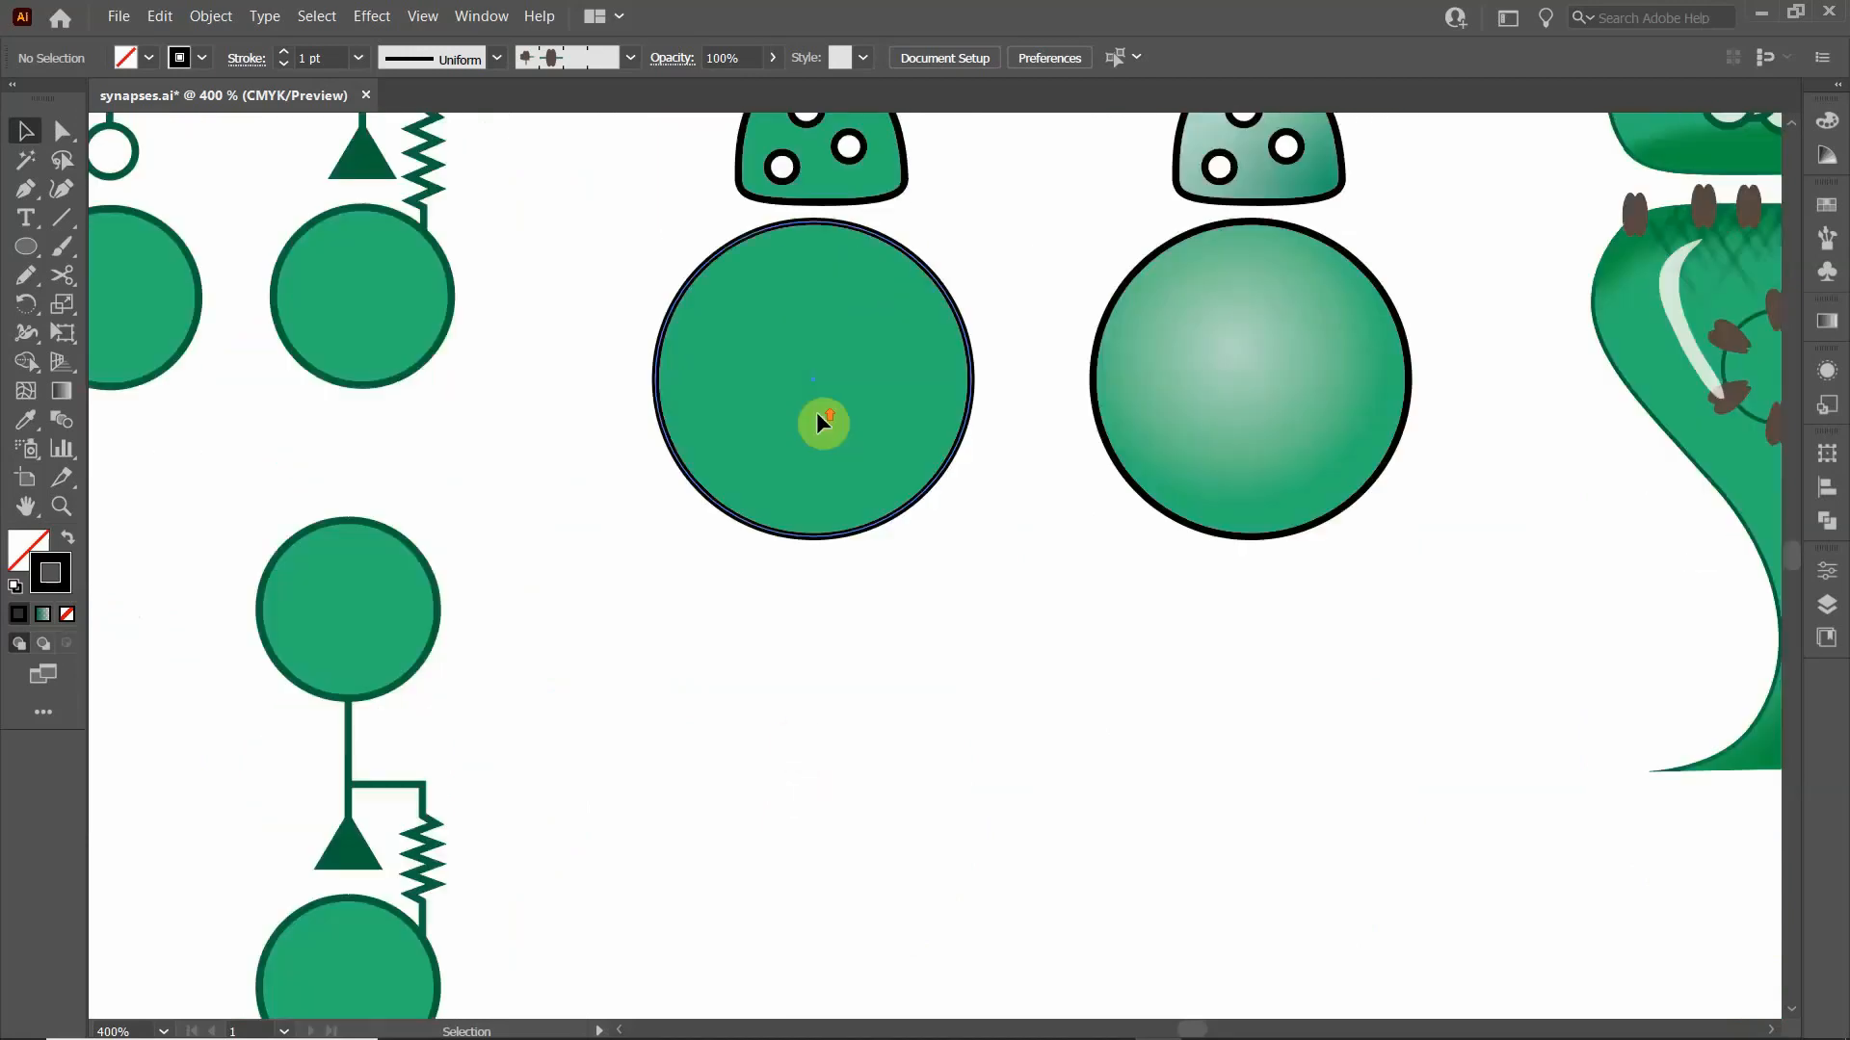
pyautogui.scroll(3, 817, 413)
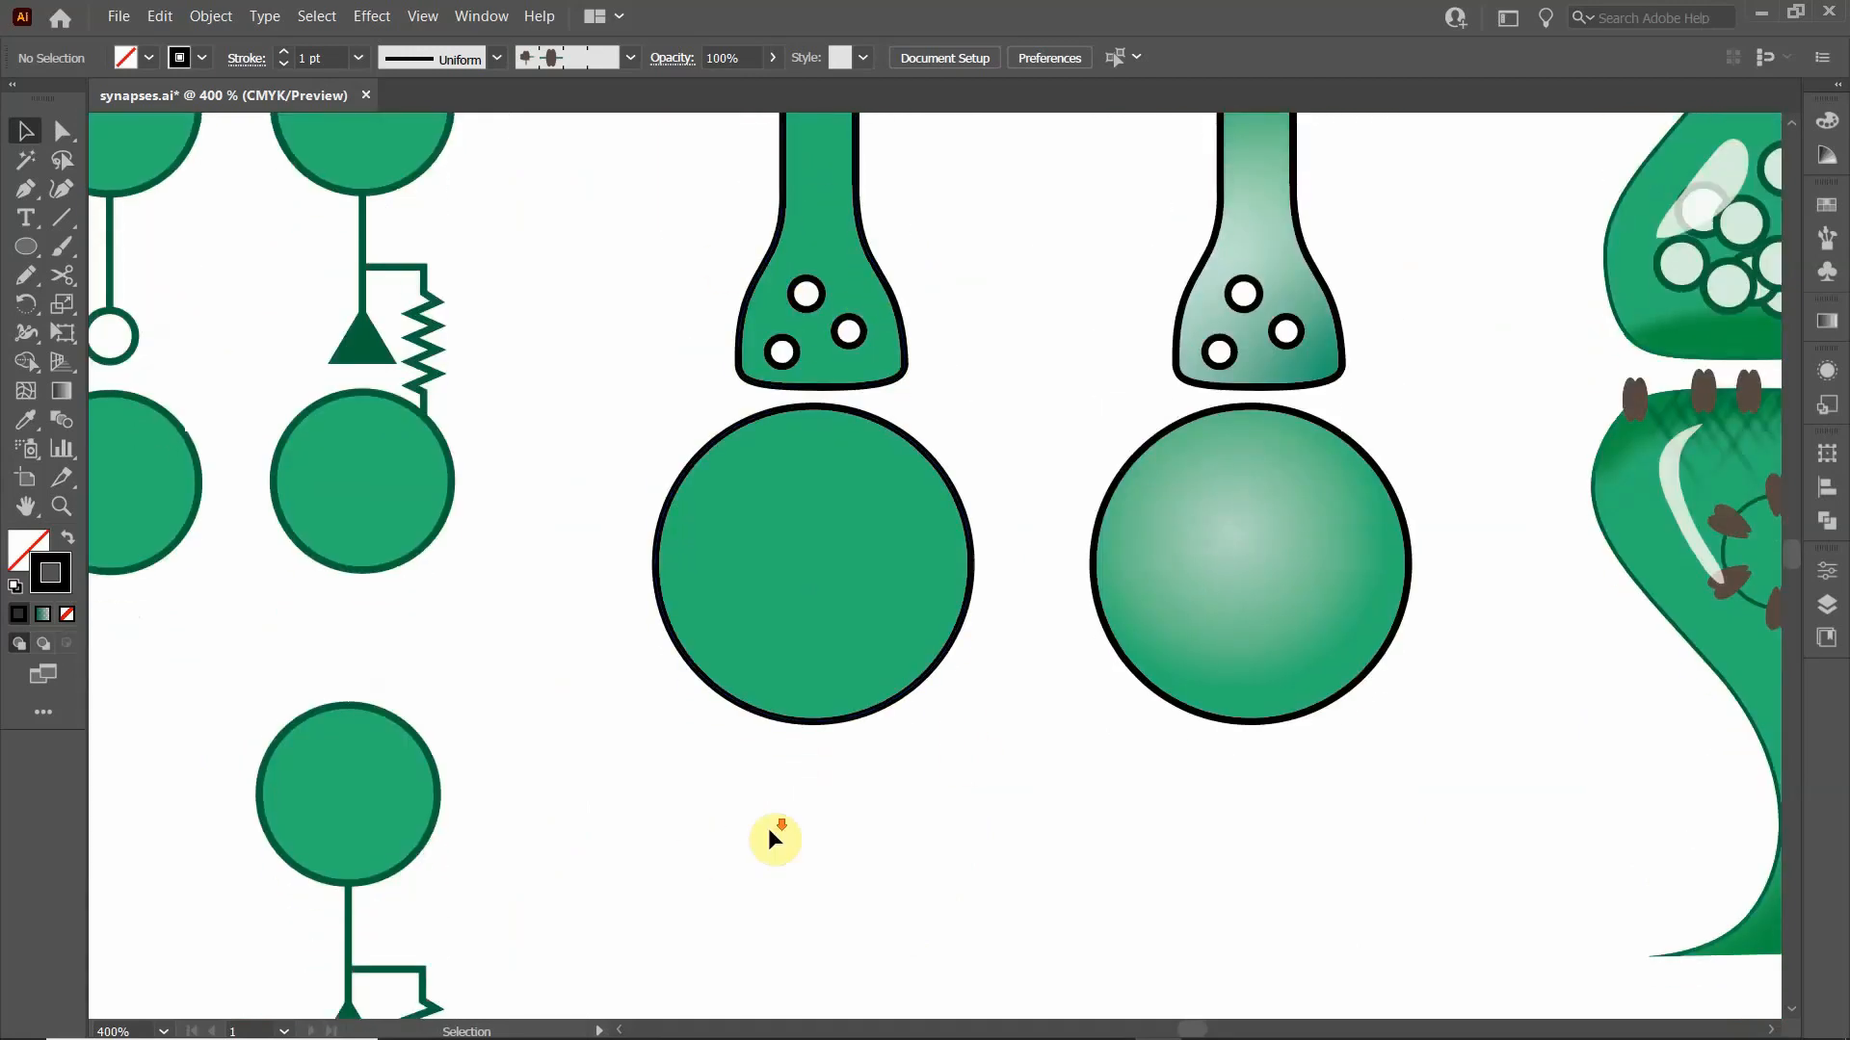
pyautogui.scroll(-6, 769, 831)
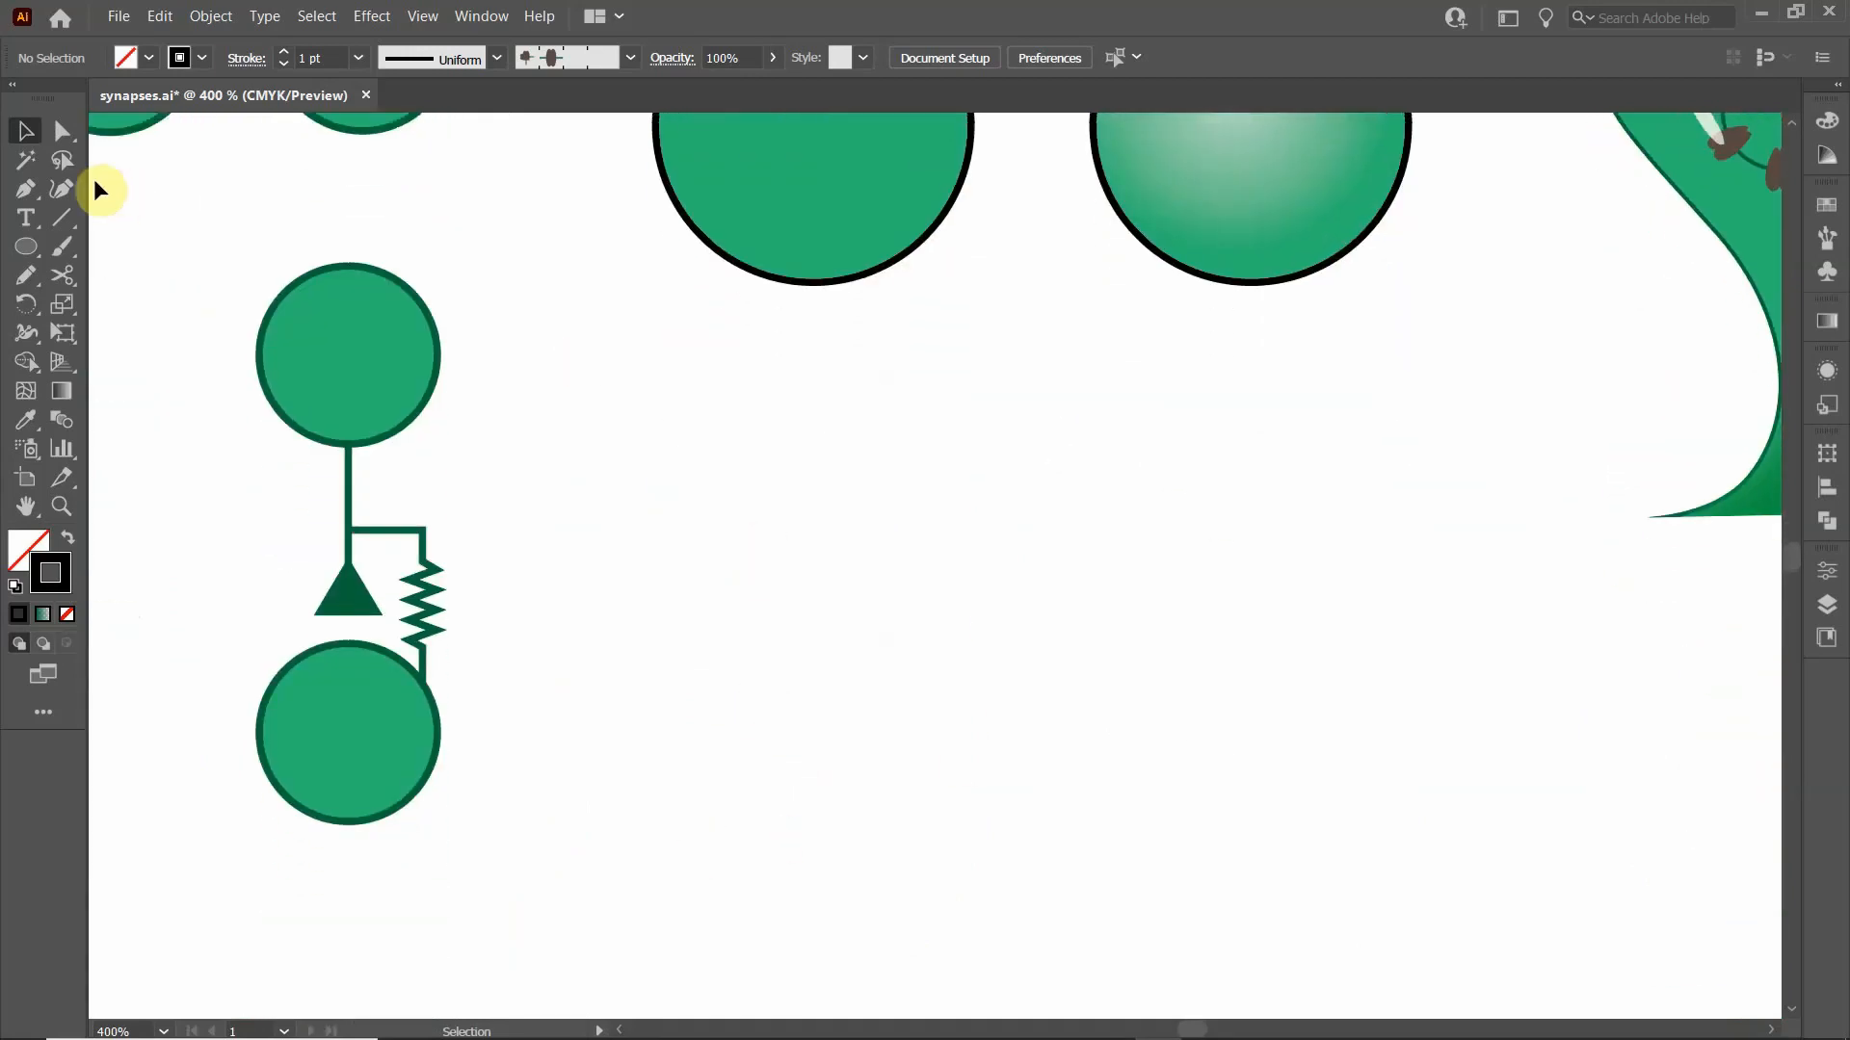
# - Draw a tall, narrow rectangle in the empty space below the flat green black-outlined circle
pyautogui.moveTo(35, 251); pyautogui.dragTo(223, 247)
pyautogui.moveTo(23, 252); pyautogui.dragTo(112, 251)
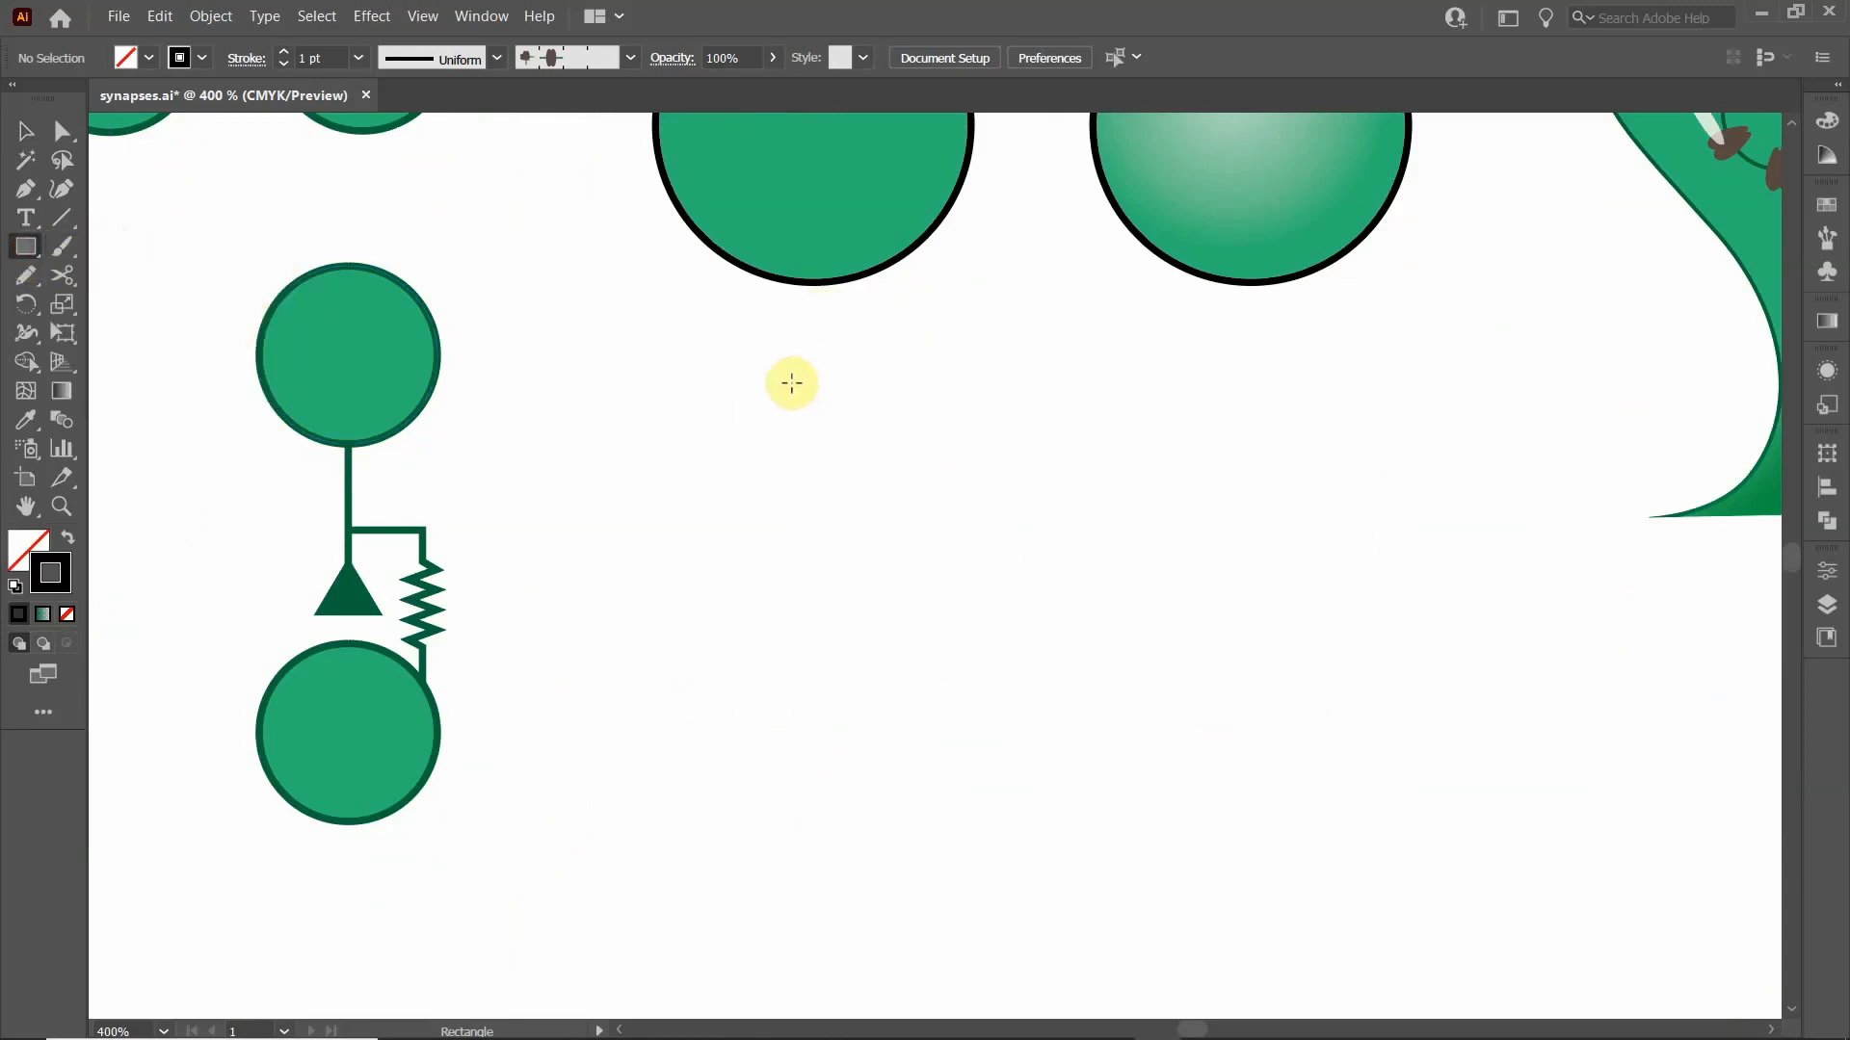
pyautogui.moveTo(771, 350); pyautogui.dragTo(826, 555)
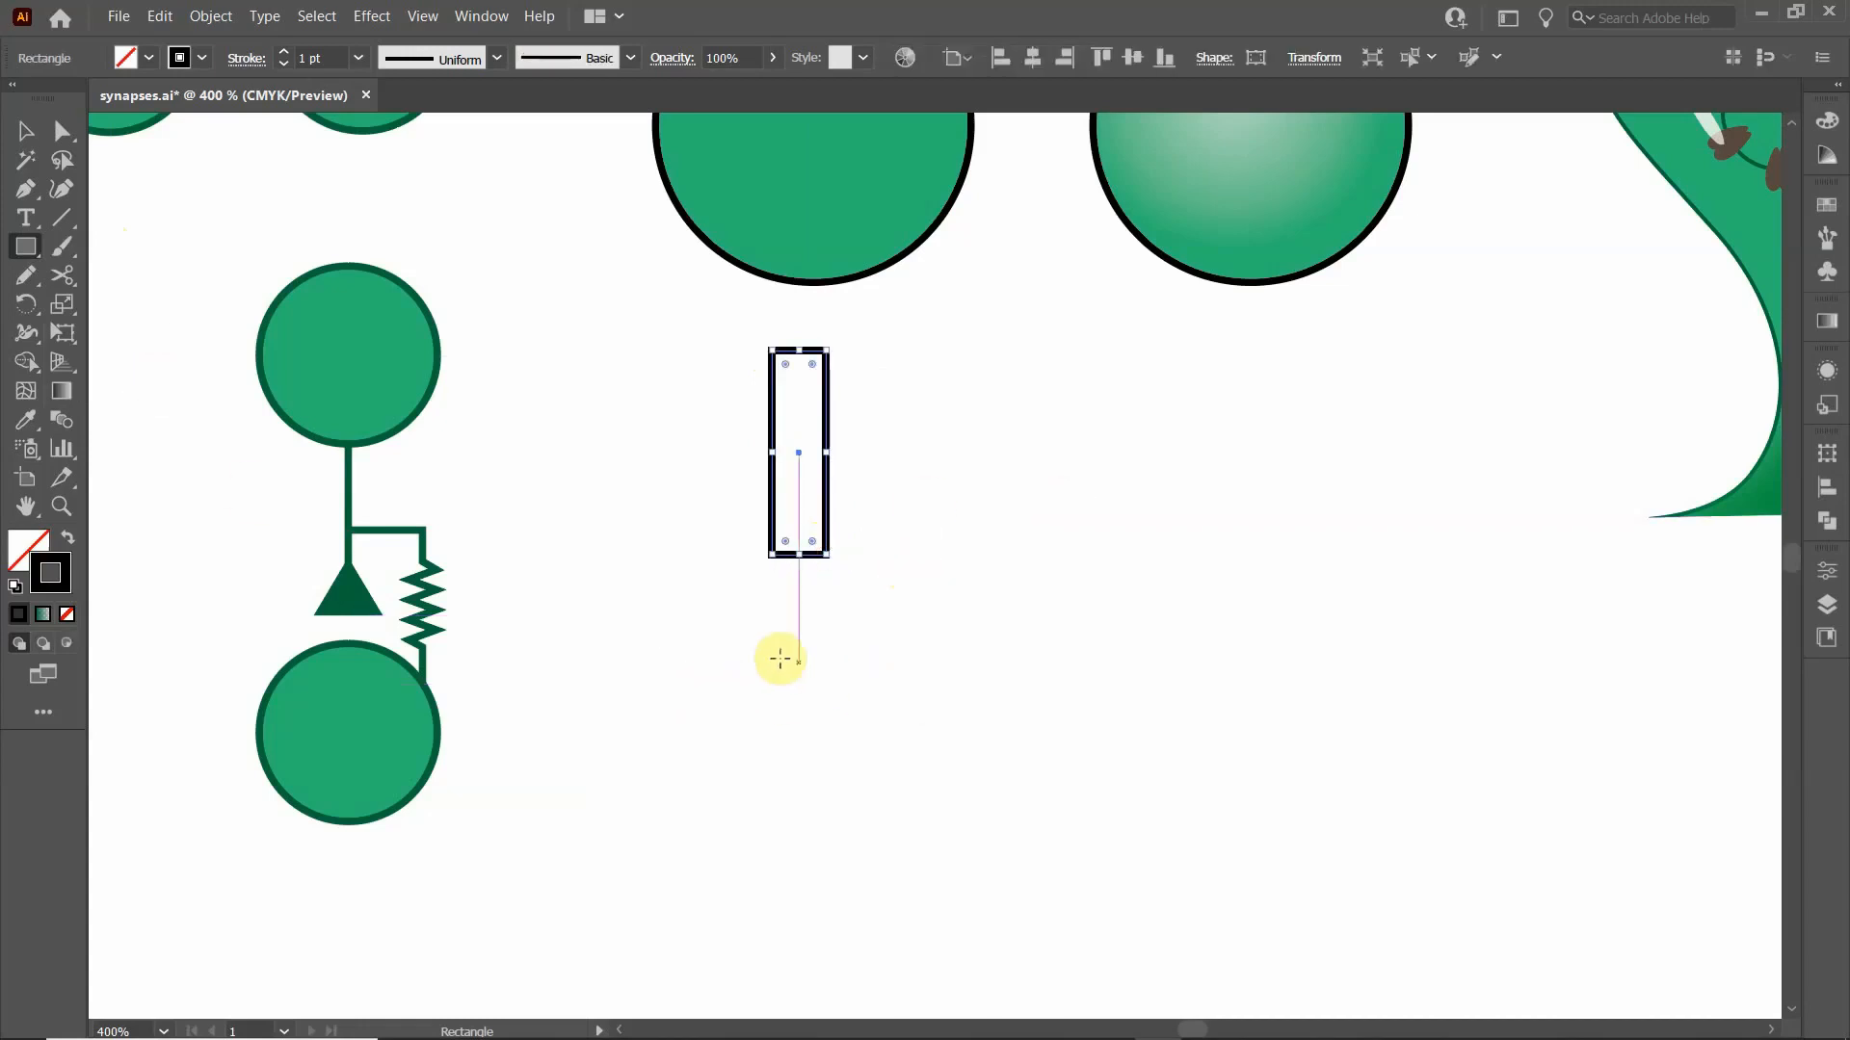
# - Draw a flat, wide ellipse about 21 pt wide below the narrow rectangle, leaving a gap between the two
pyautogui.scroll(8, 777, 652)
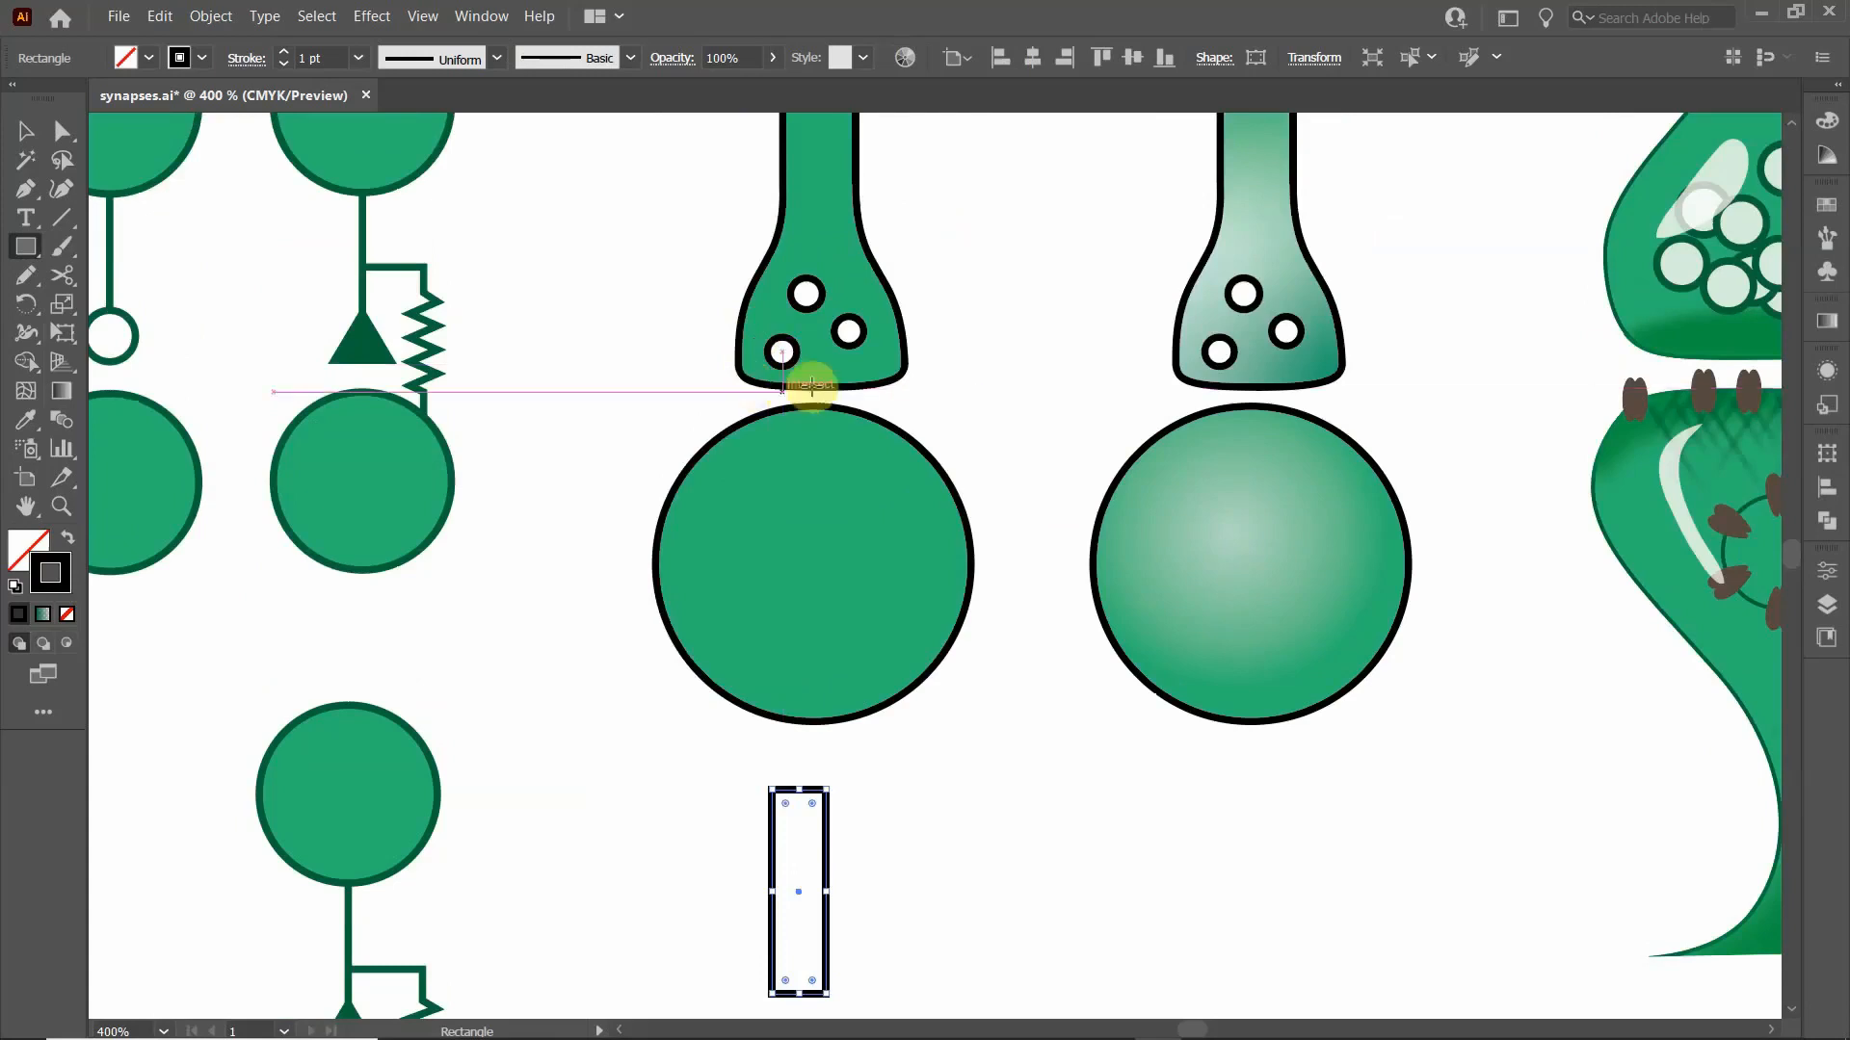
pyautogui.scroll(-7, 777, 784)
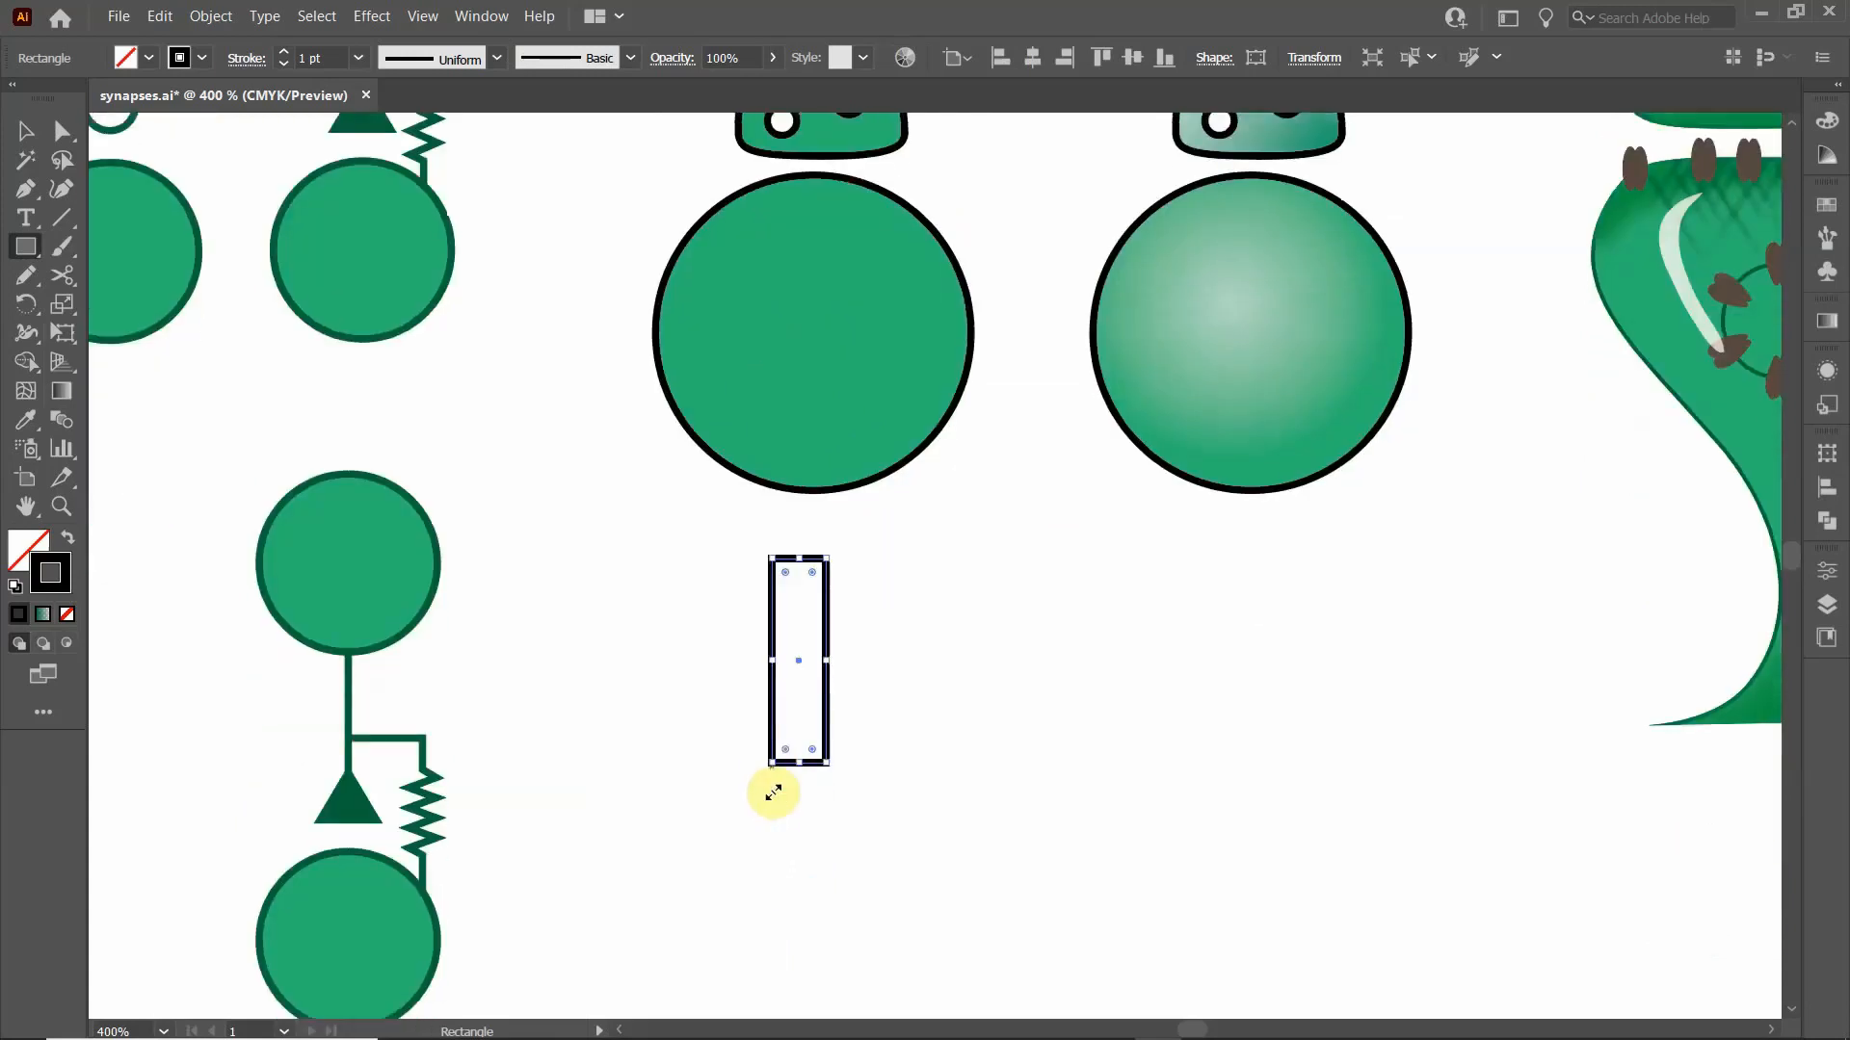
pyautogui.click(26, 254)
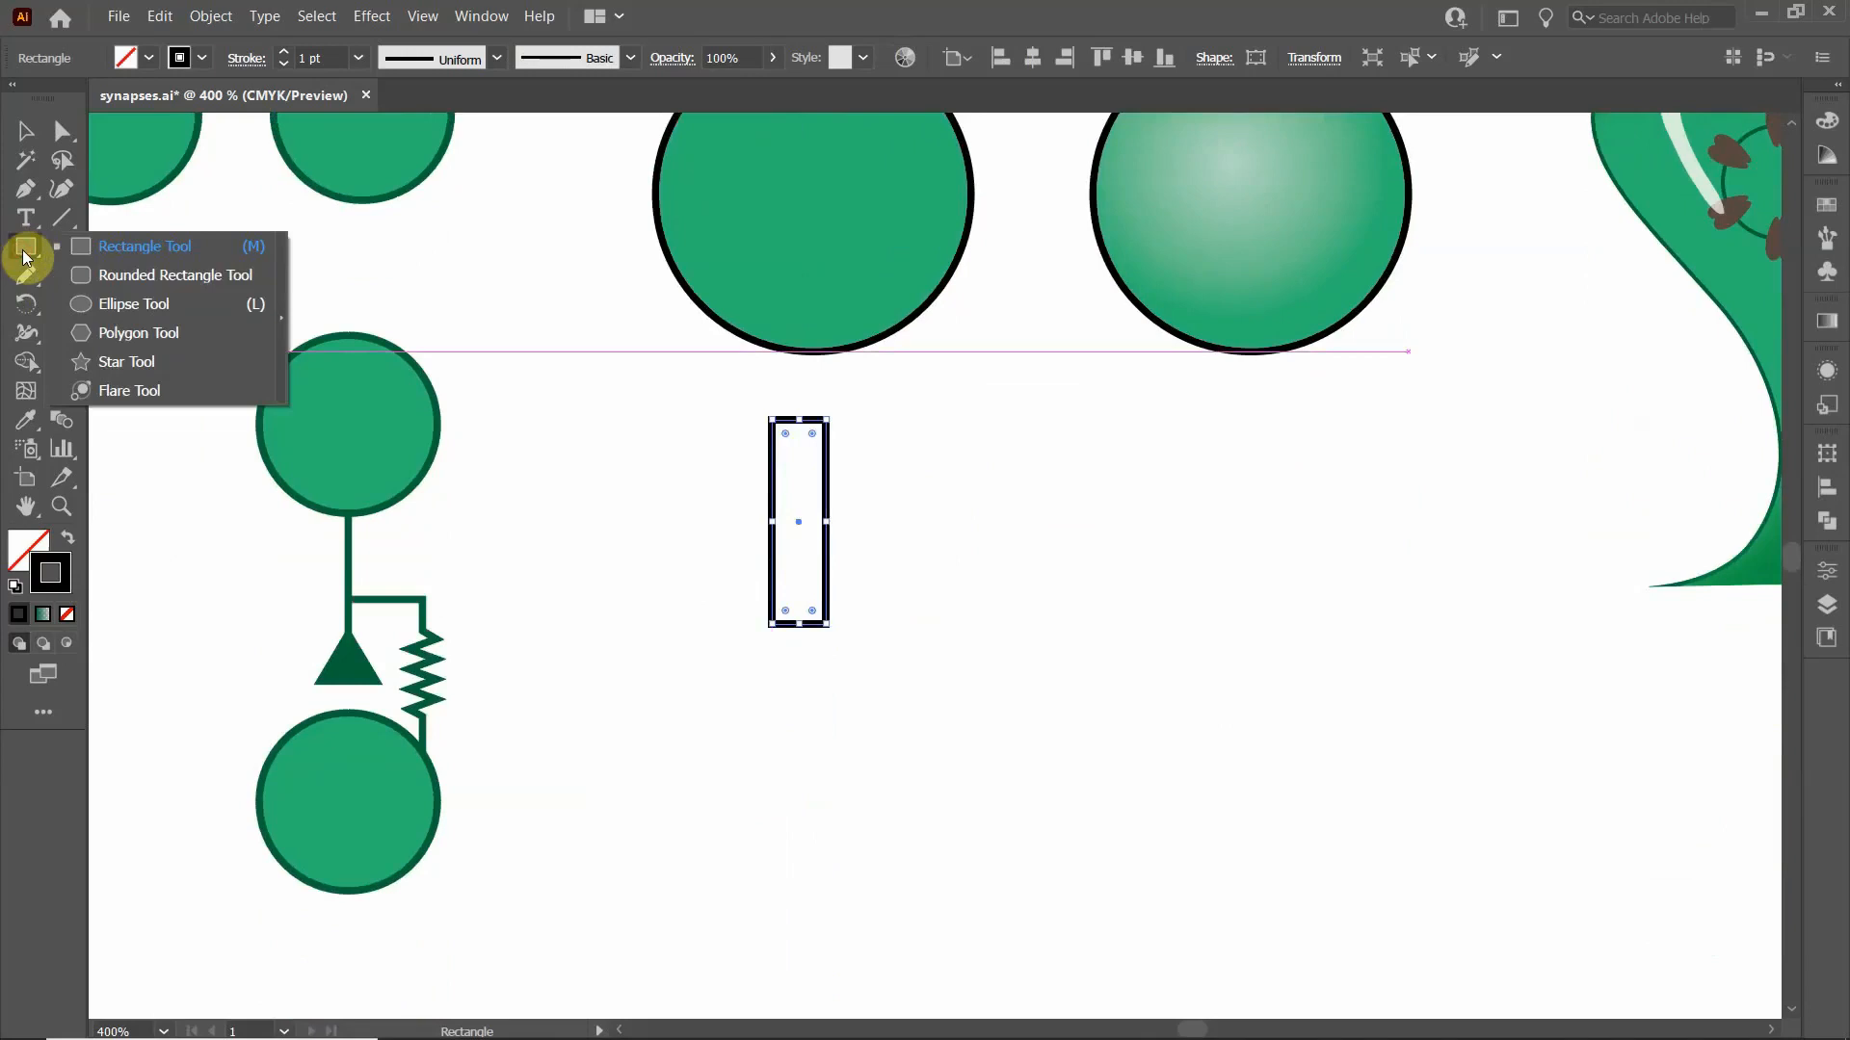
pyautogui.click(118, 304)
pyautogui.moveTo(725, 759); pyautogui.dragTo(872, 782)
# - Align the rectangle and the ellipse to each other by their horizontal centers
pyautogui.click(26, 130)
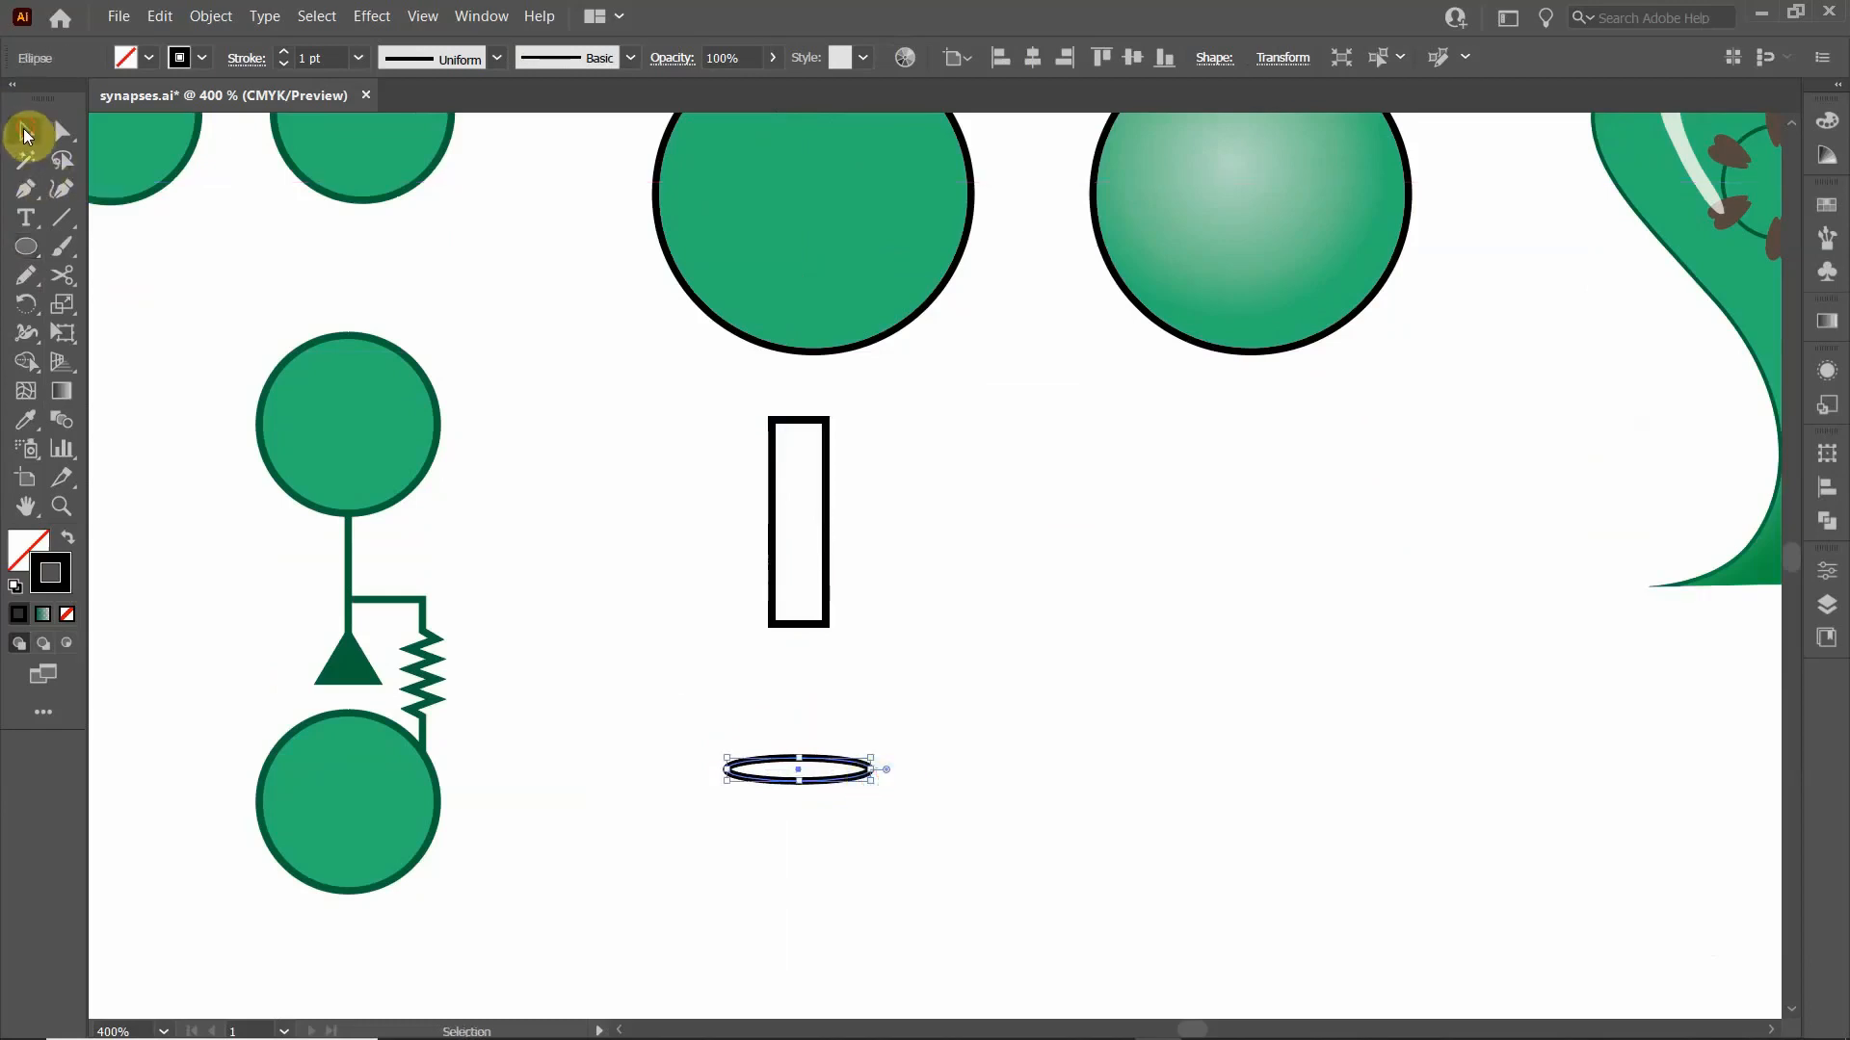
pyautogui.moveTo(678, 467); pyautogui.dragTo(912, 833)
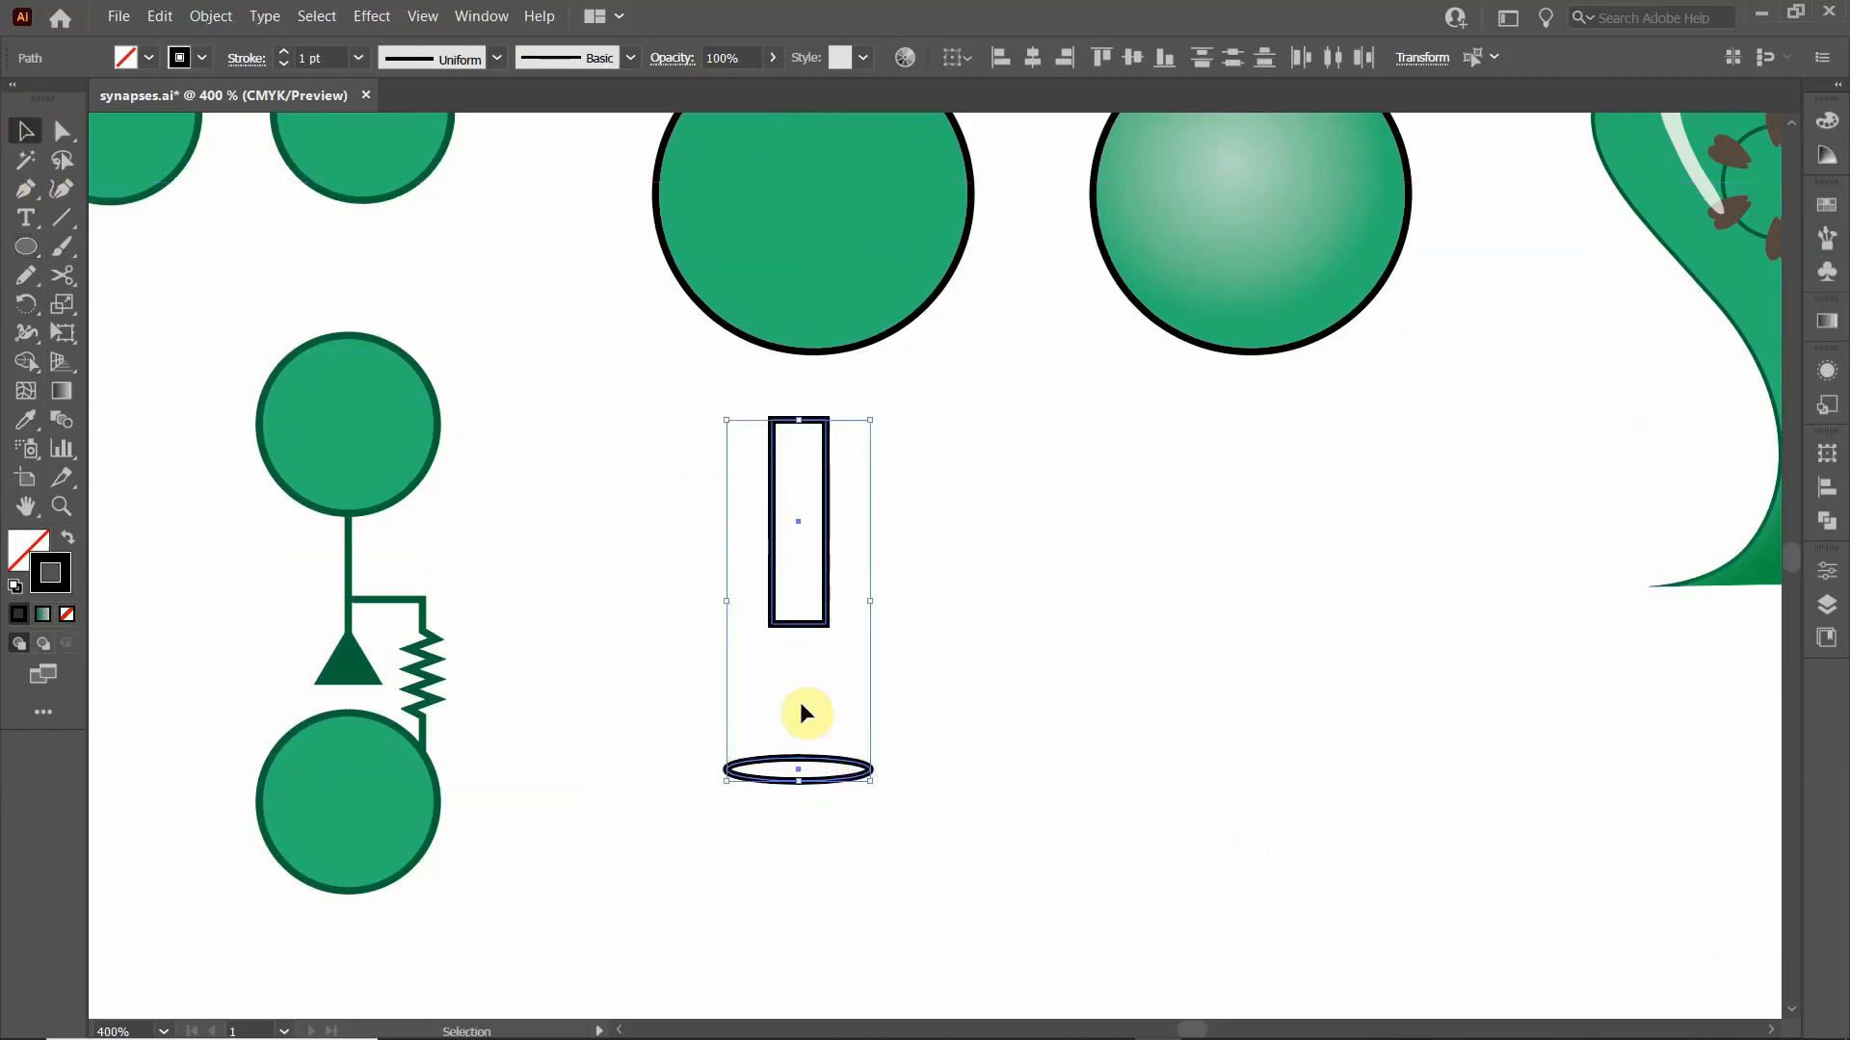
pyautogui.click(1033, 60)
pyautogui.click(688, 644)
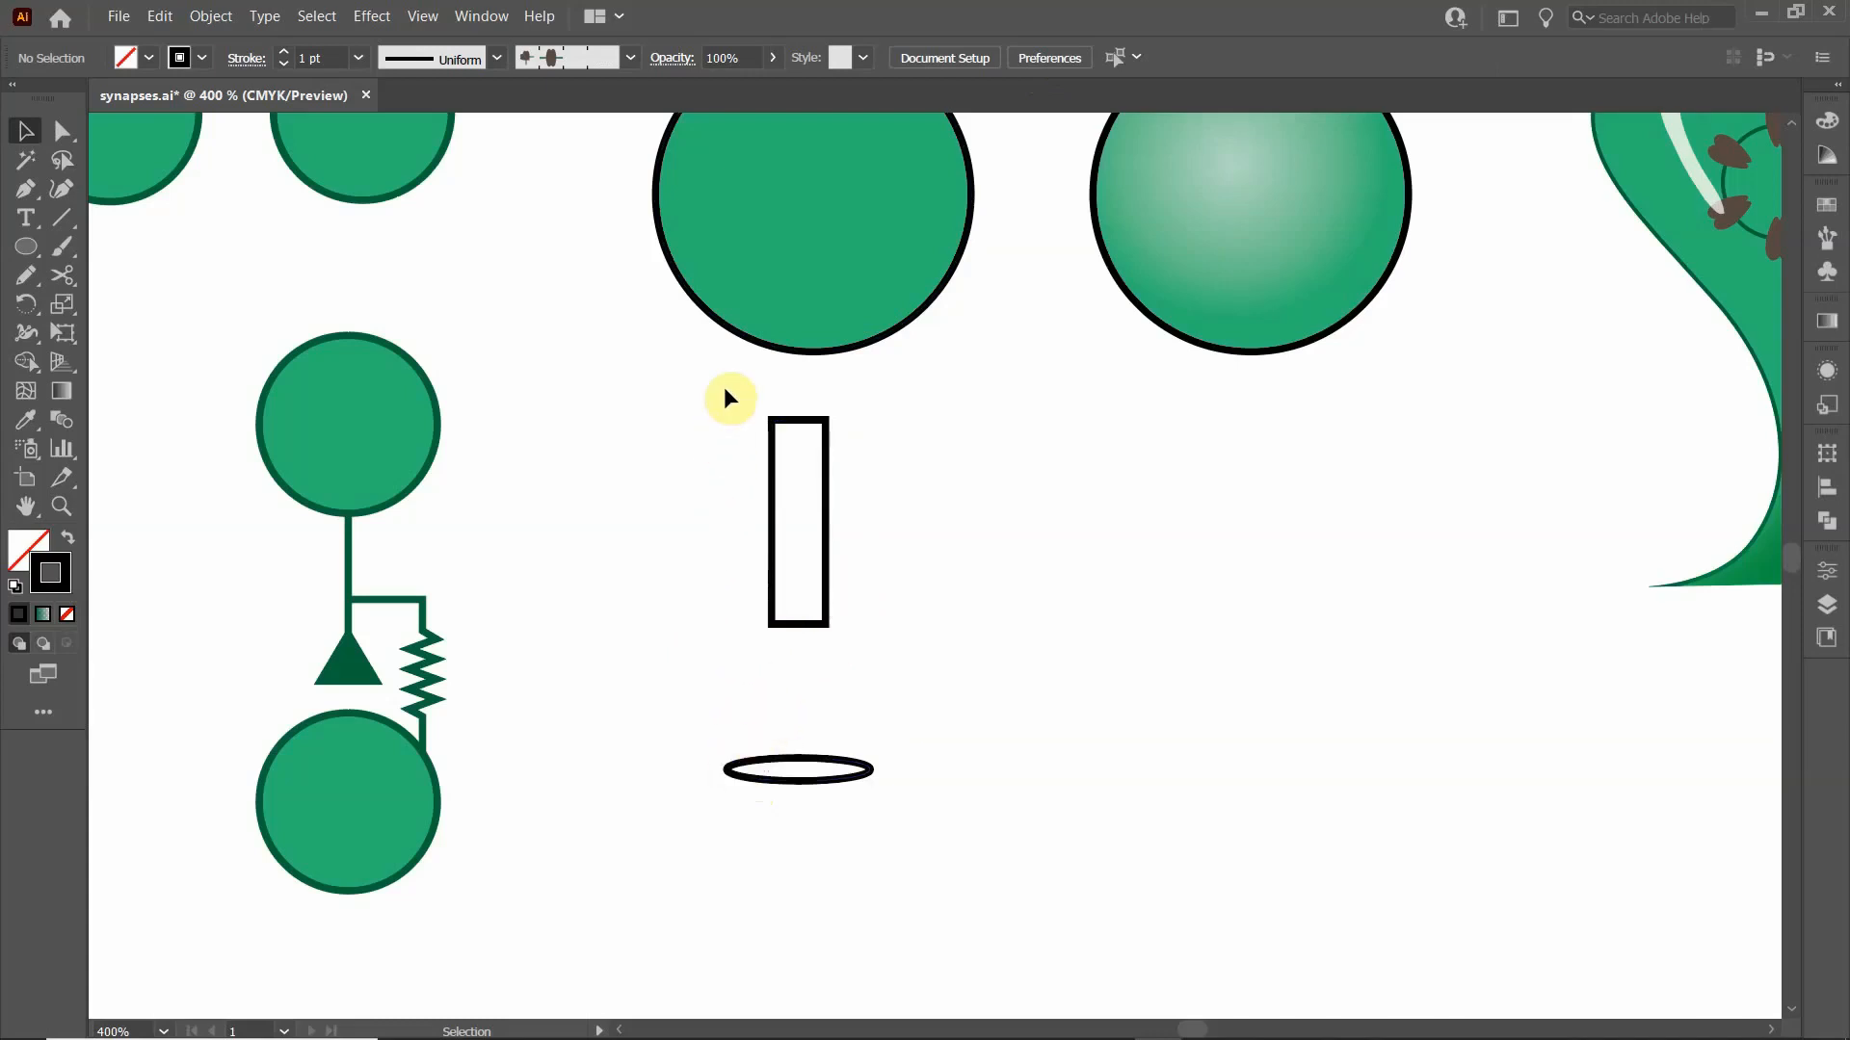
# - Cut the rectangle's path at its two bottom corners and the ellipse's path at its two side anchors with the Scissors tool
pyautogui.click(800, 525)
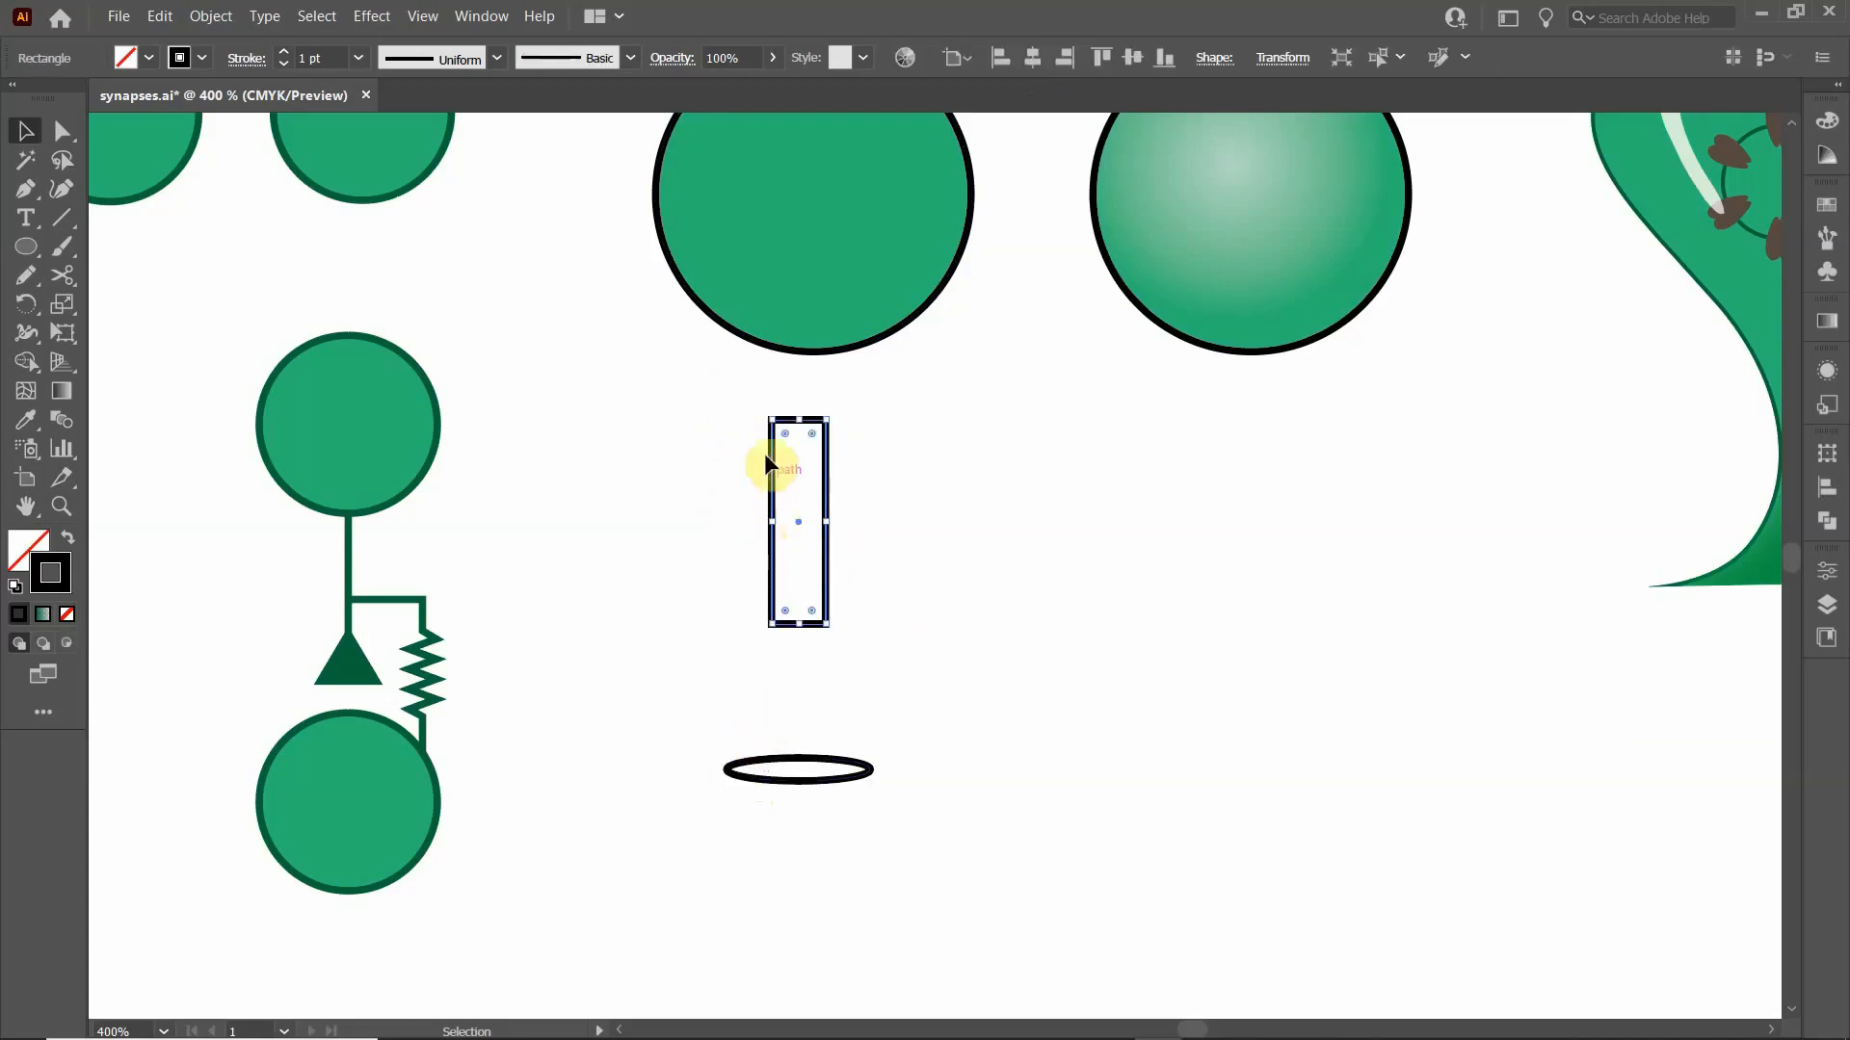
pyautogui.click(63, 286)
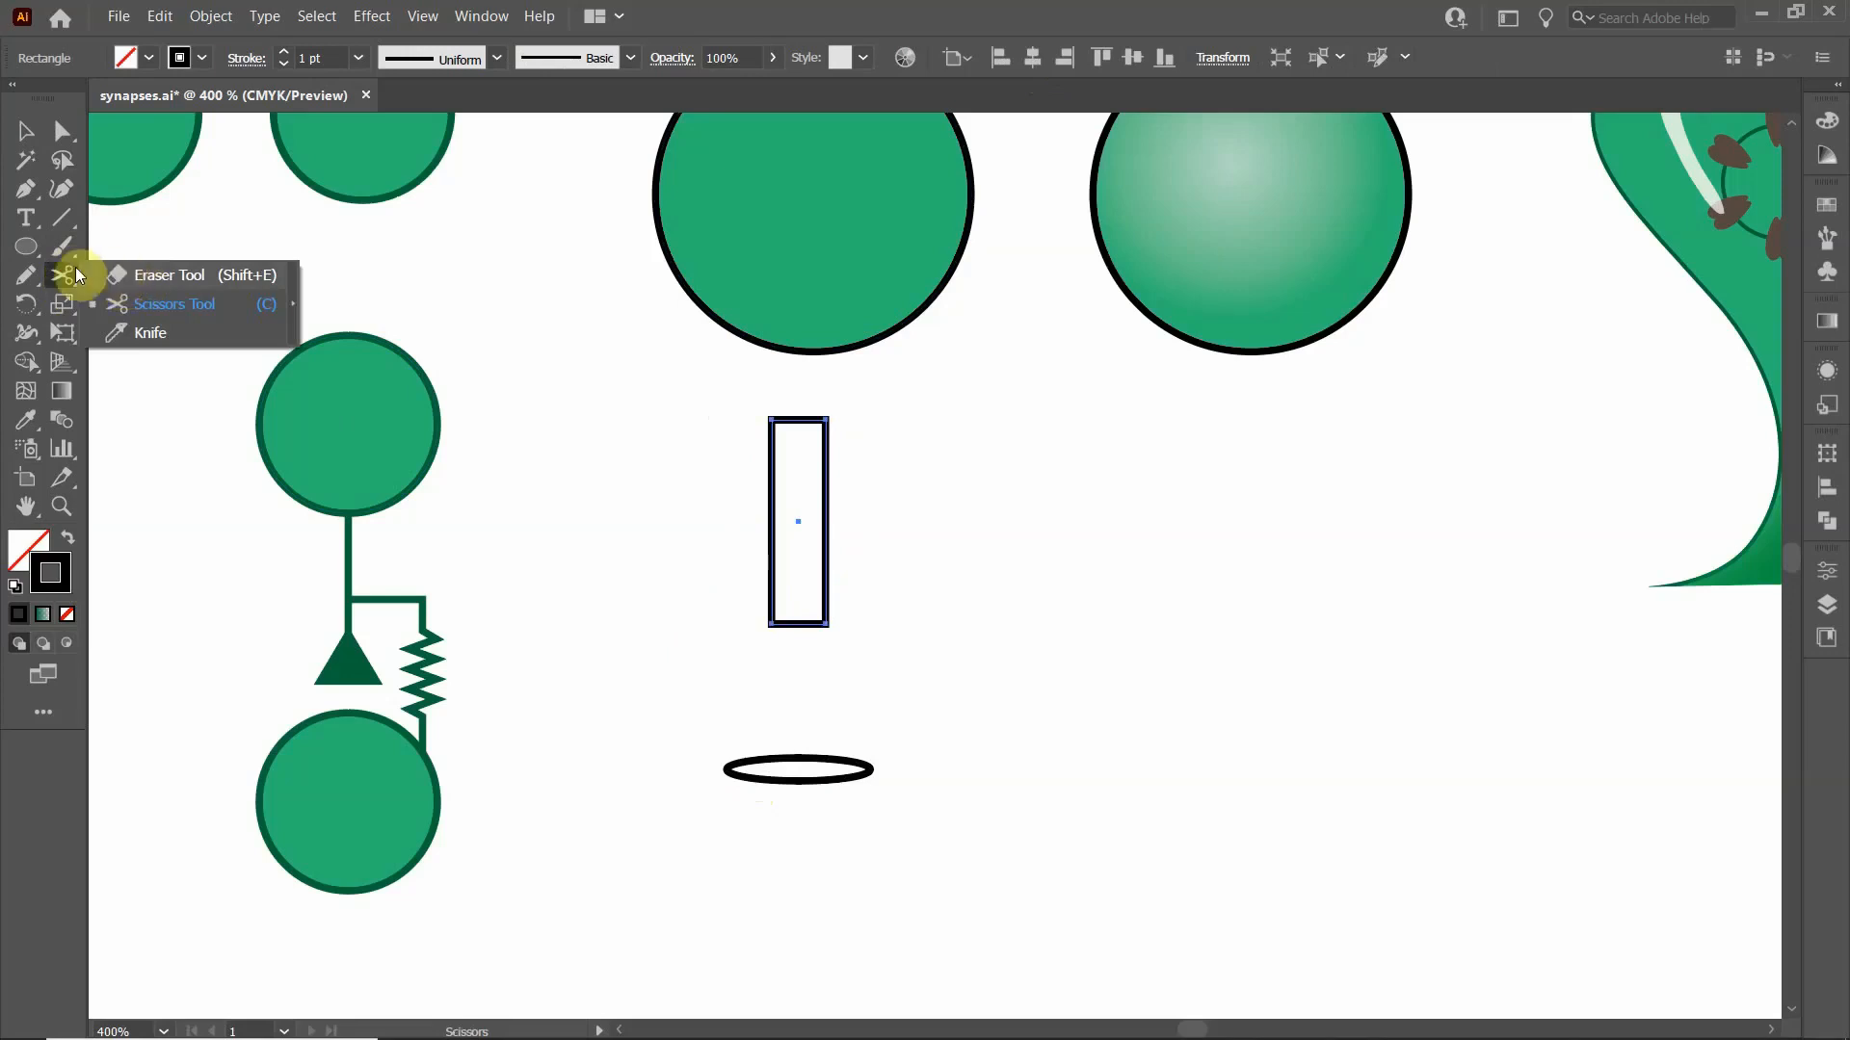
pyautogui.click(120, 304)
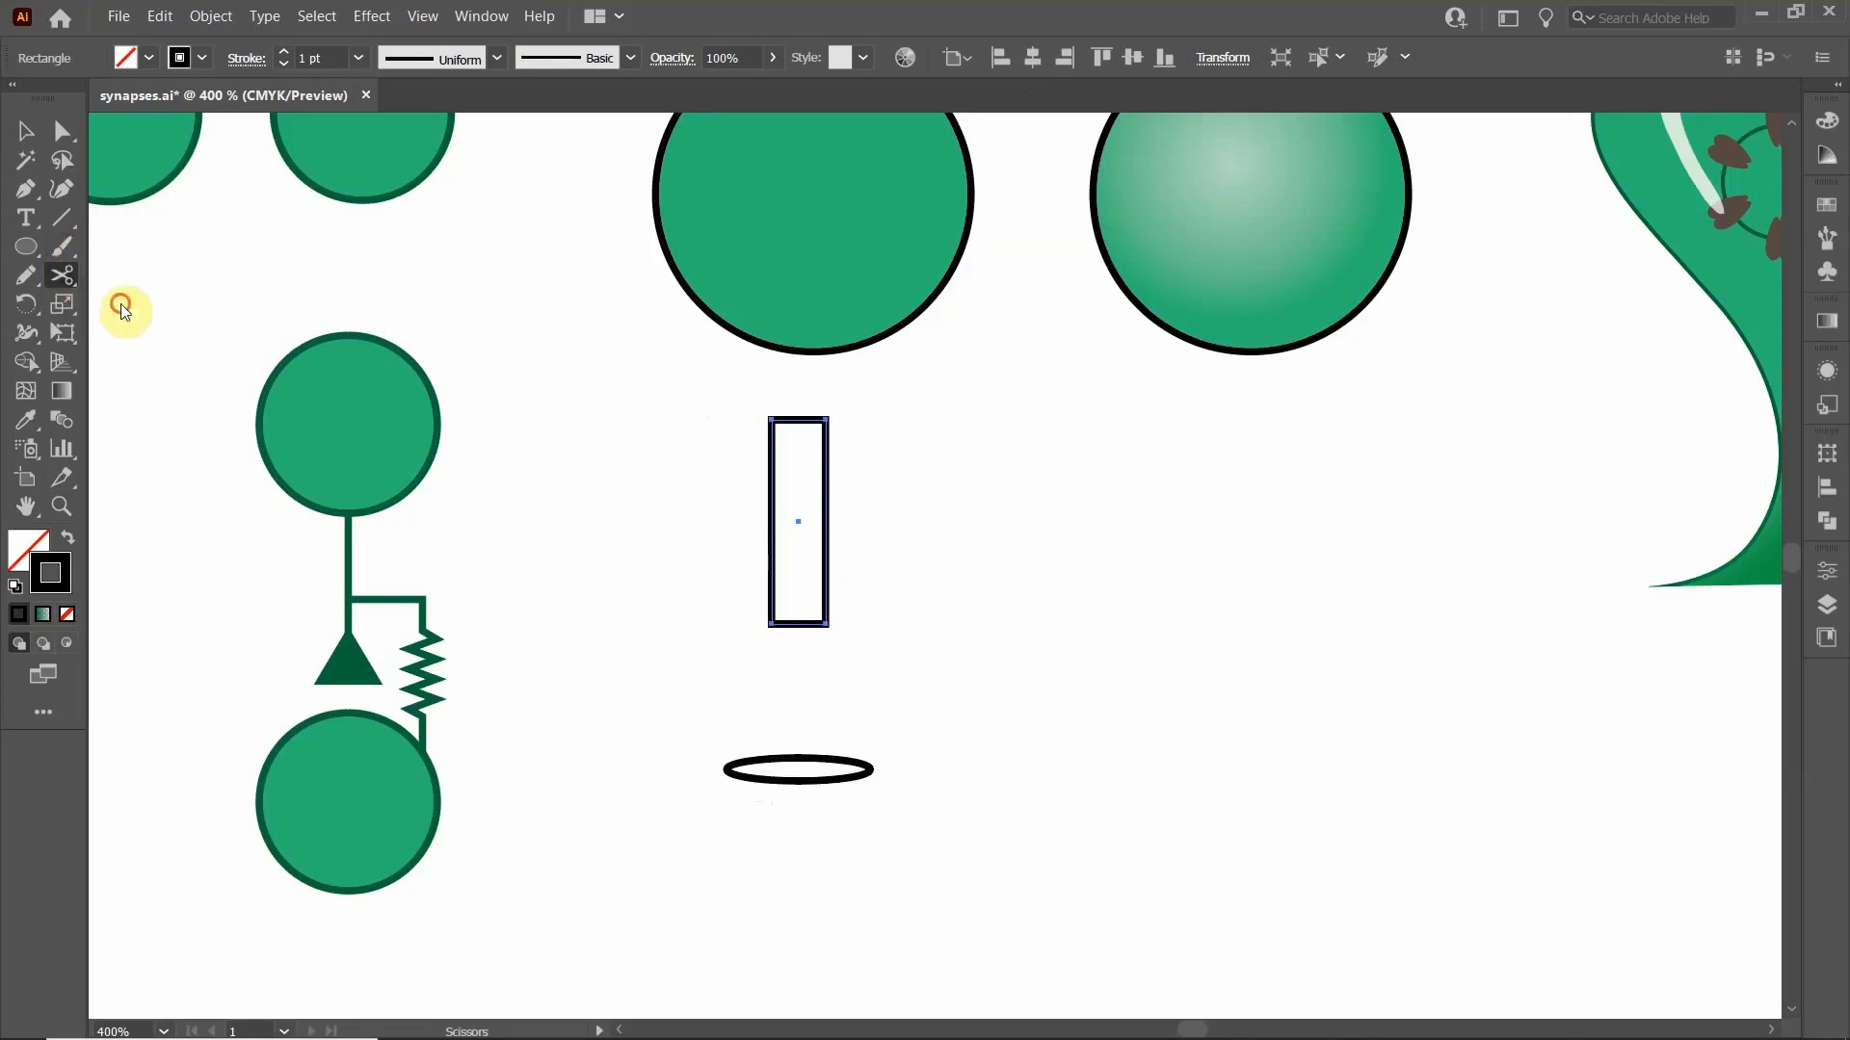
pyautogui.click(771, 624)
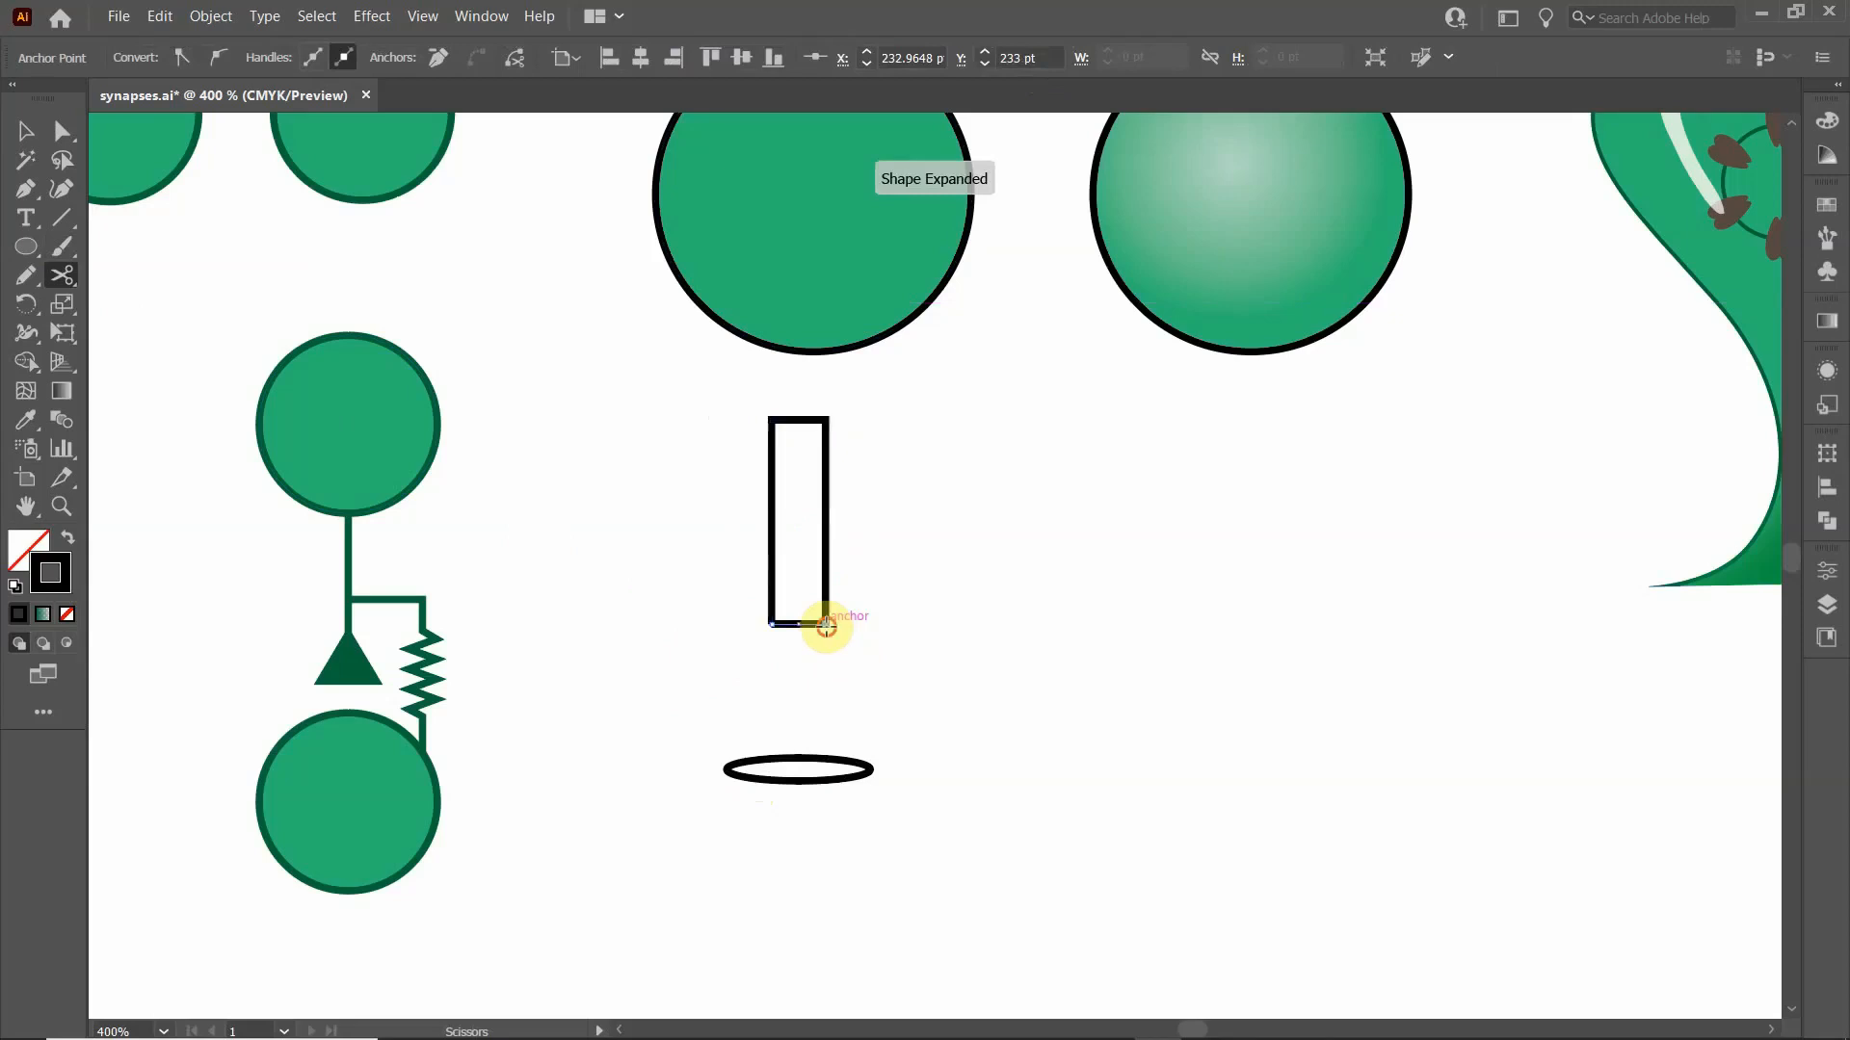
pyautogui.click(826, 626)
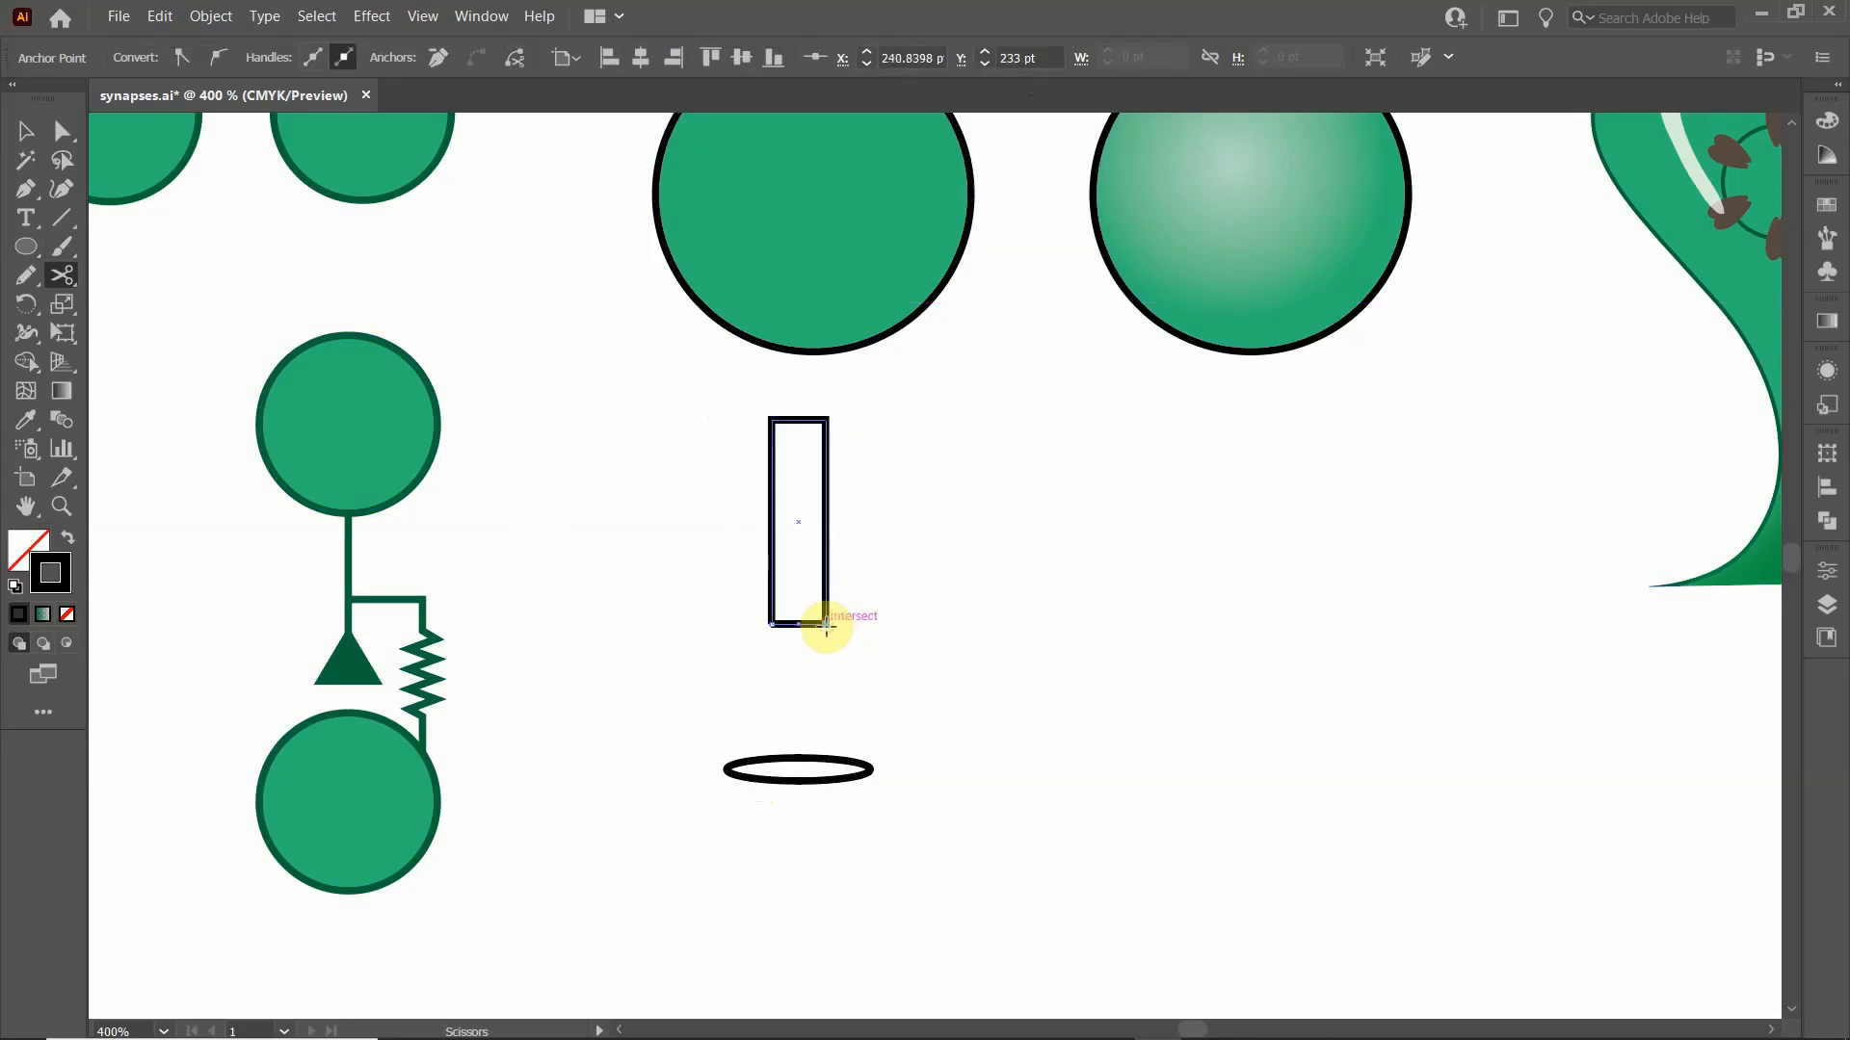
pyautogui.click(724, 769)
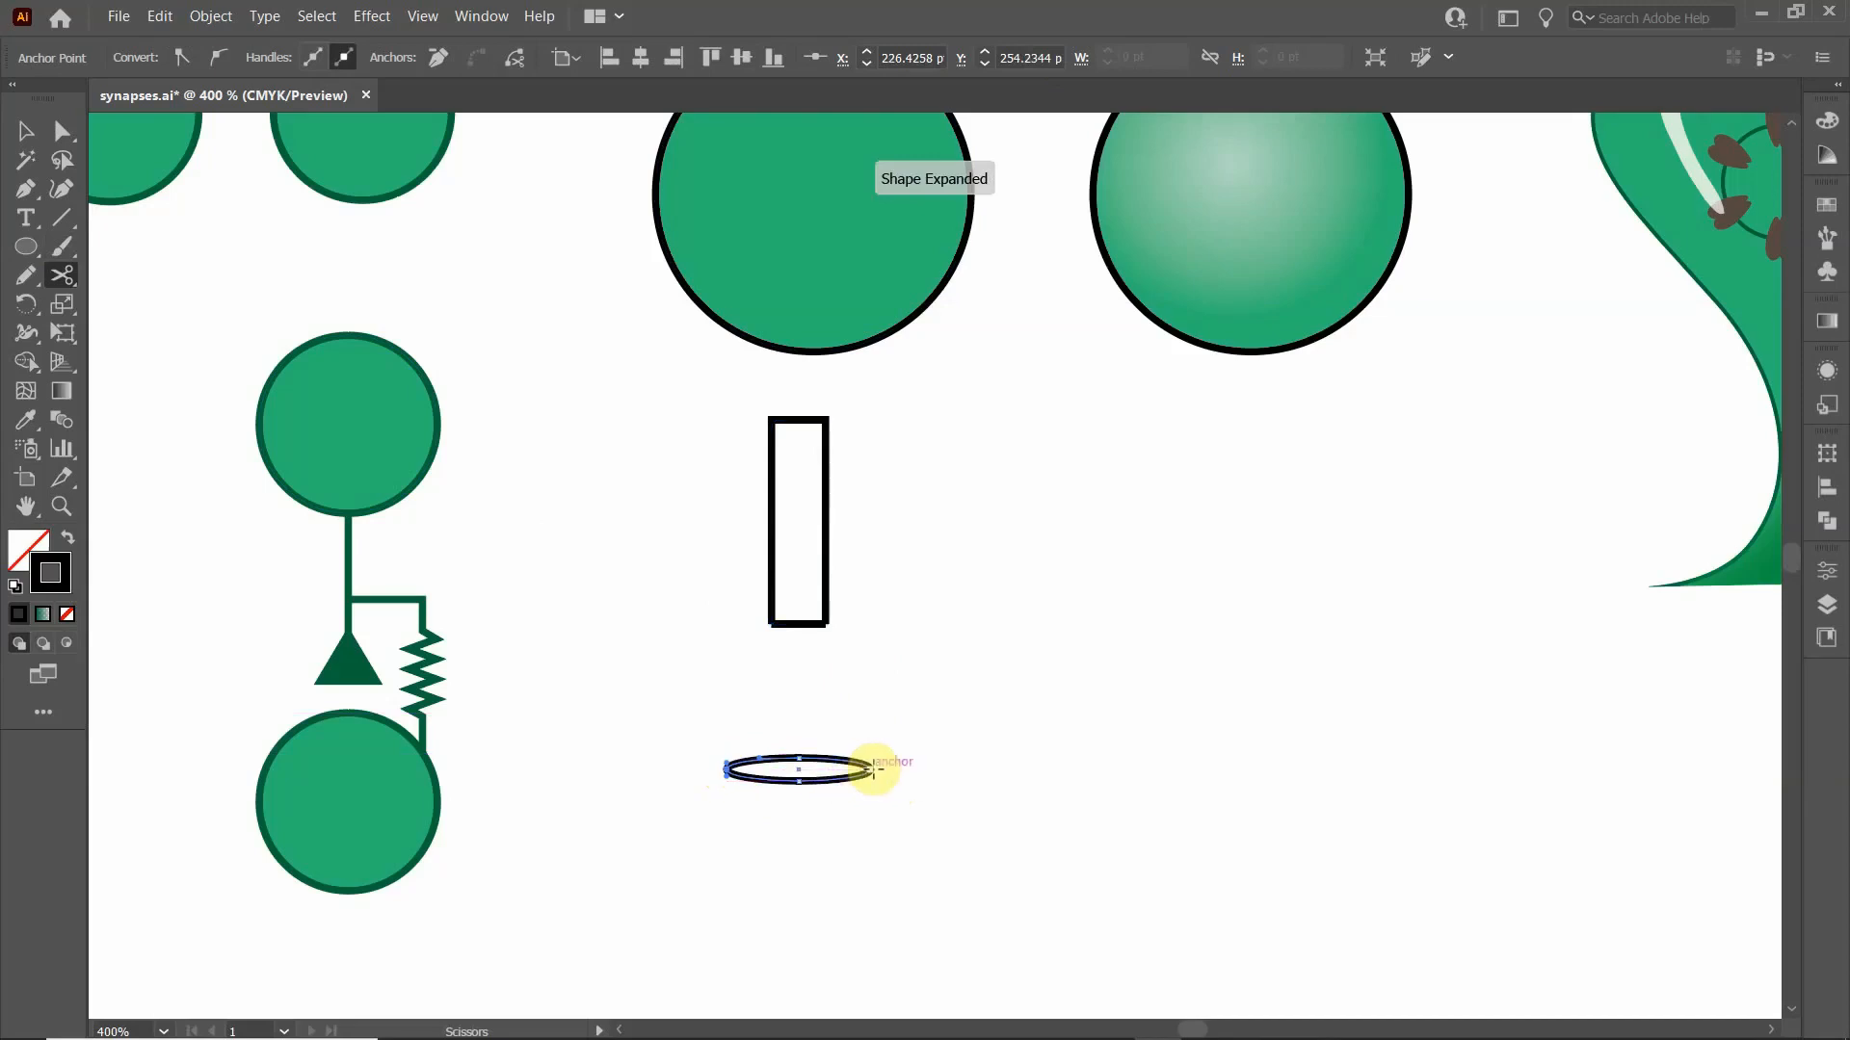
pyautogui.click(873, 769)
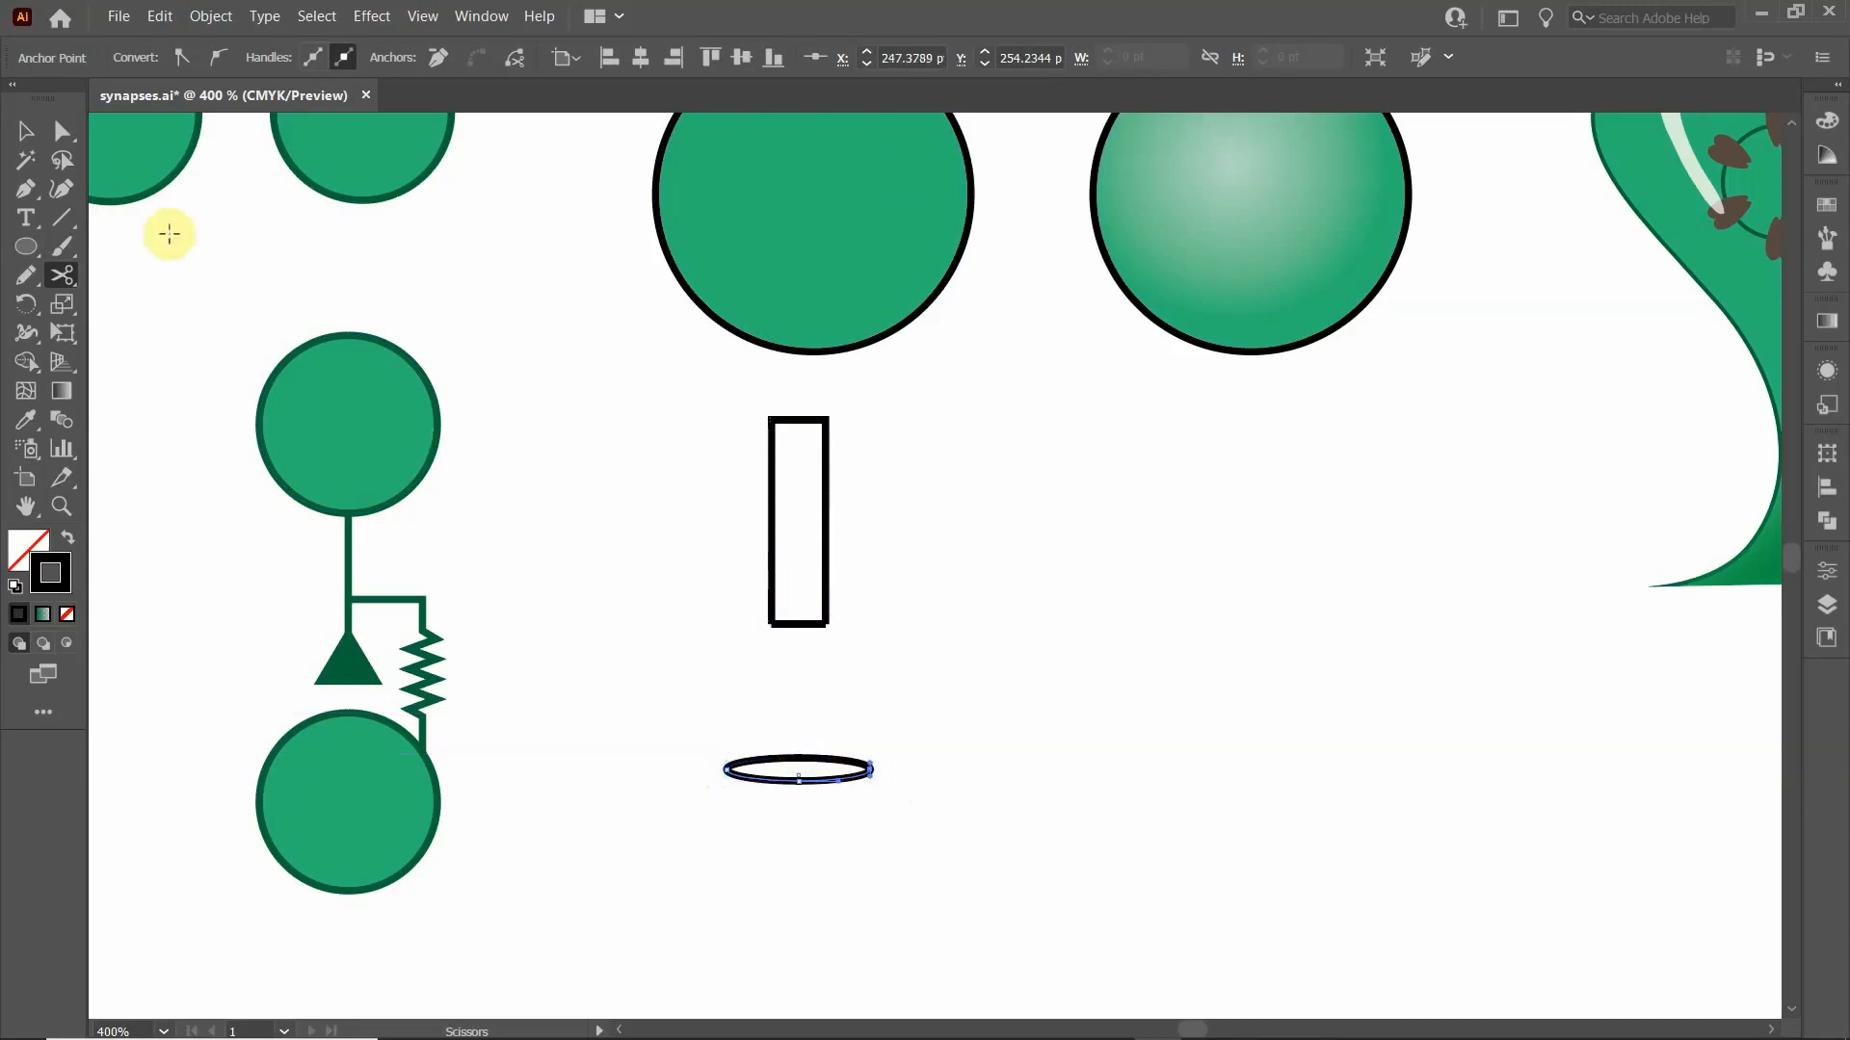
# - Delete the upper half of the ellipse and the bottom edge of the rectangle
pyautogui.click(26, 130)
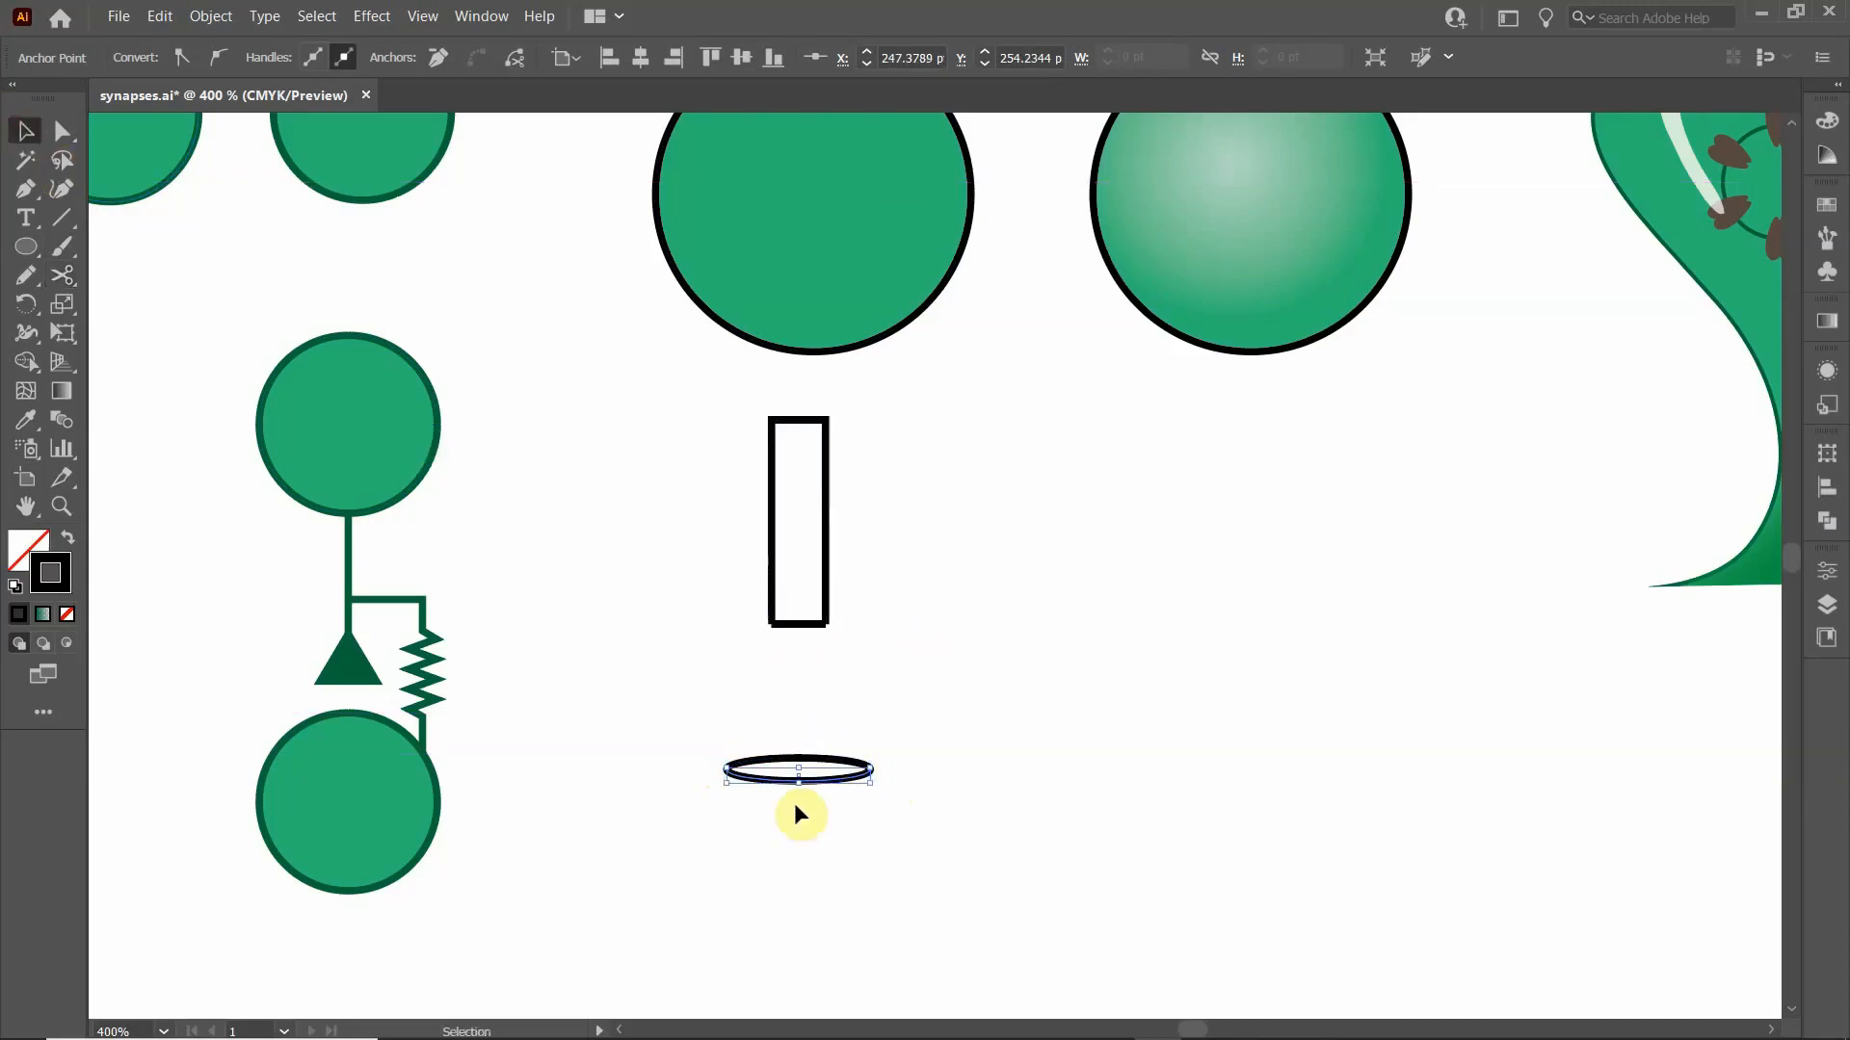
pyautogui.click(757, 723)
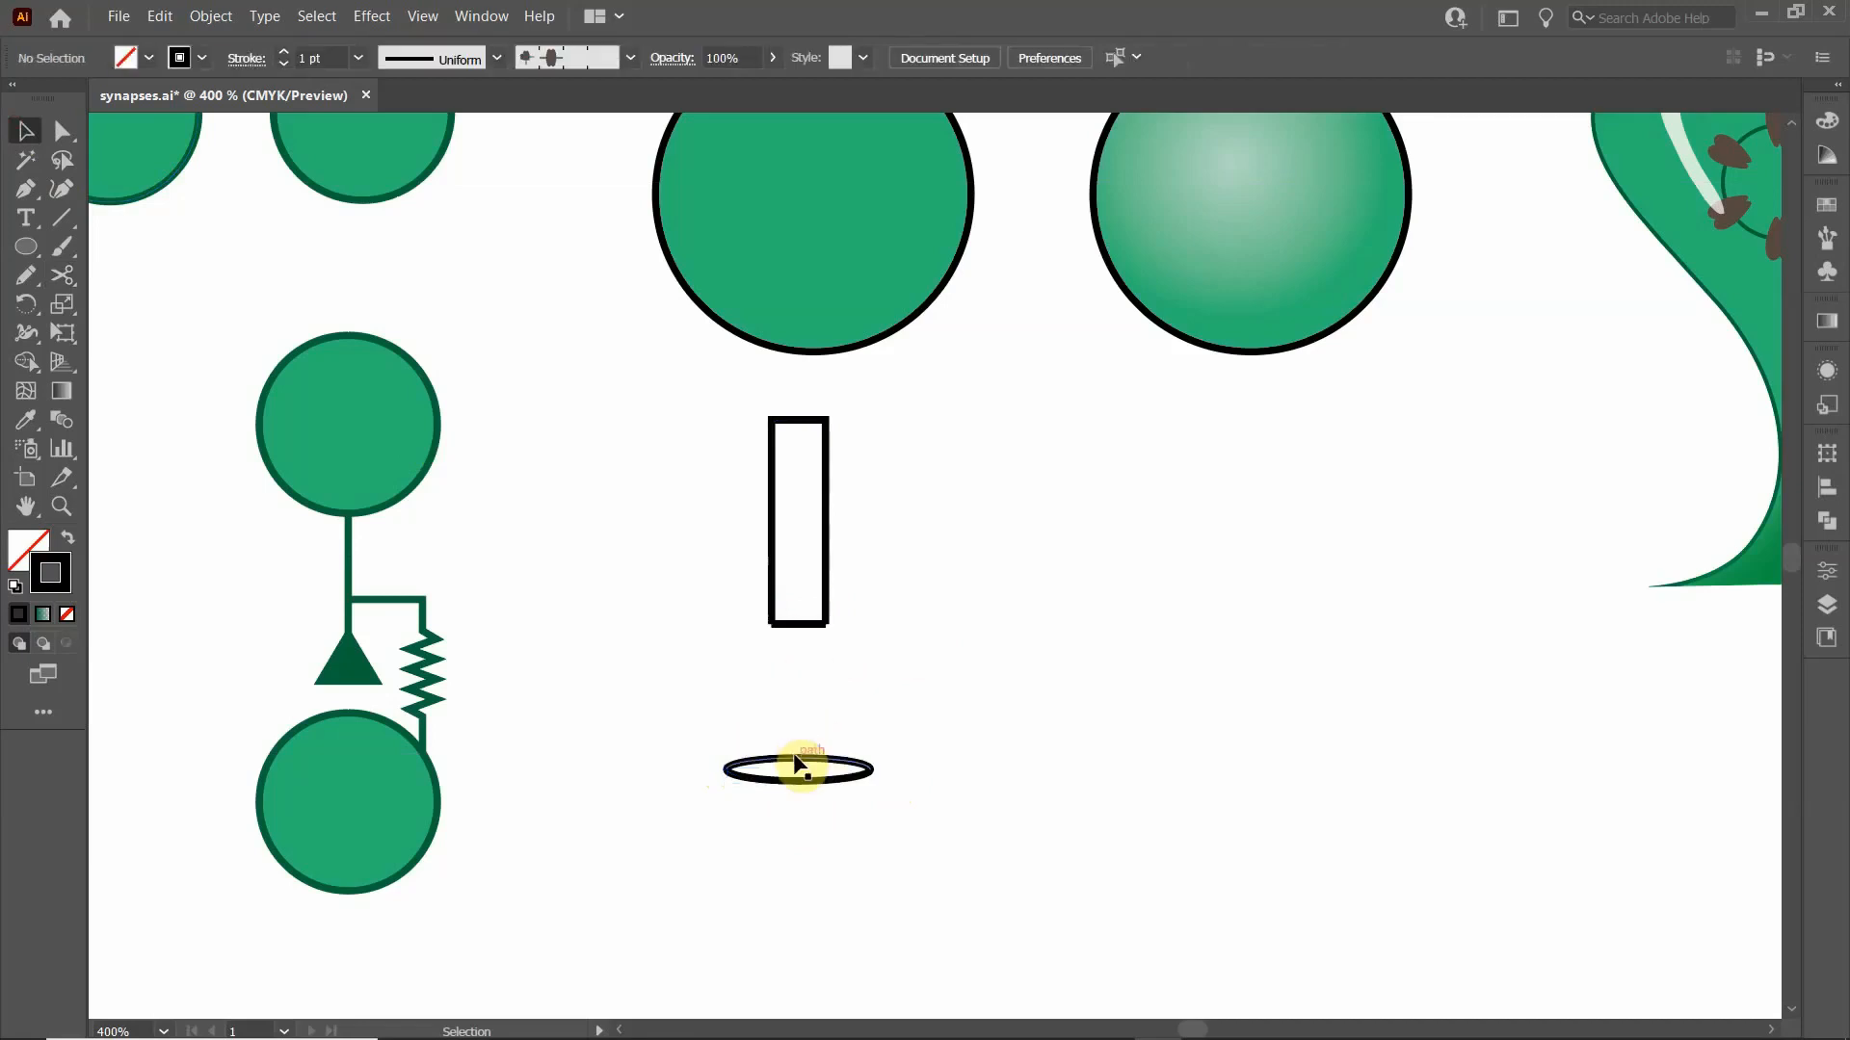
pyautogui.click(798, 757)
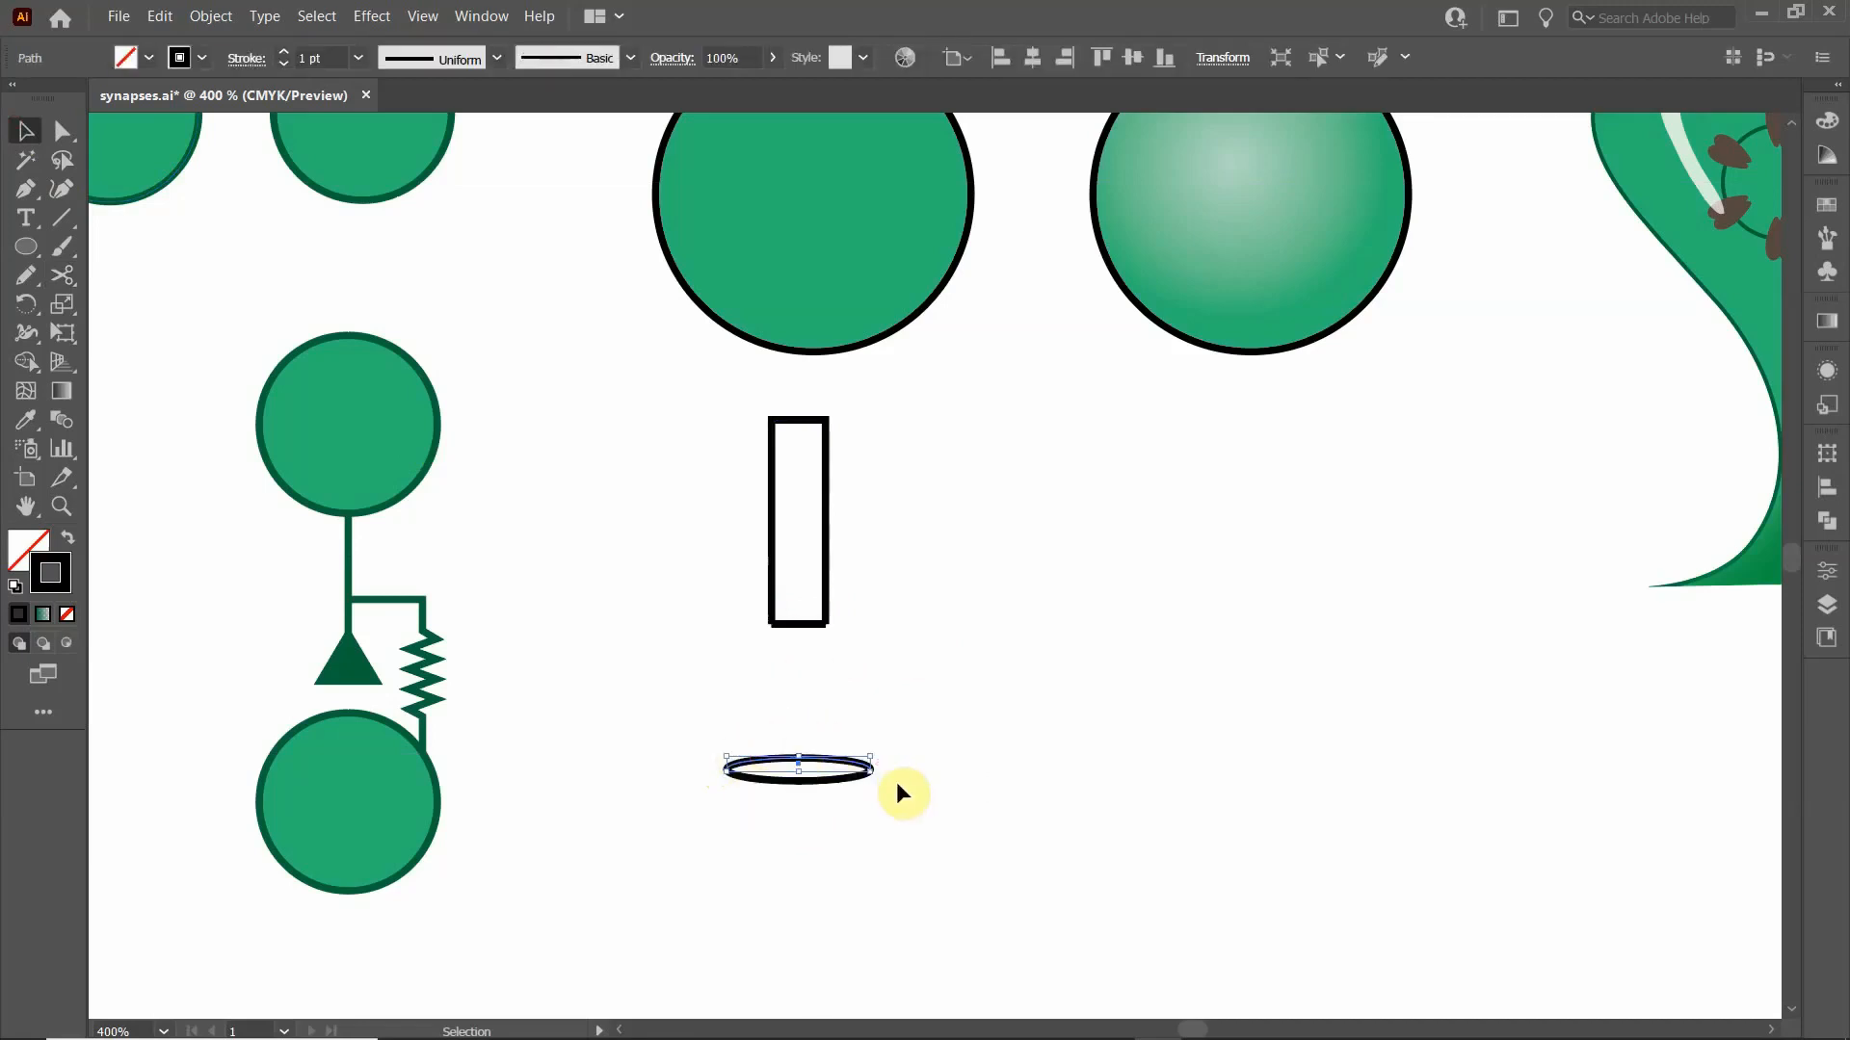
pyautogui.press('Delete')
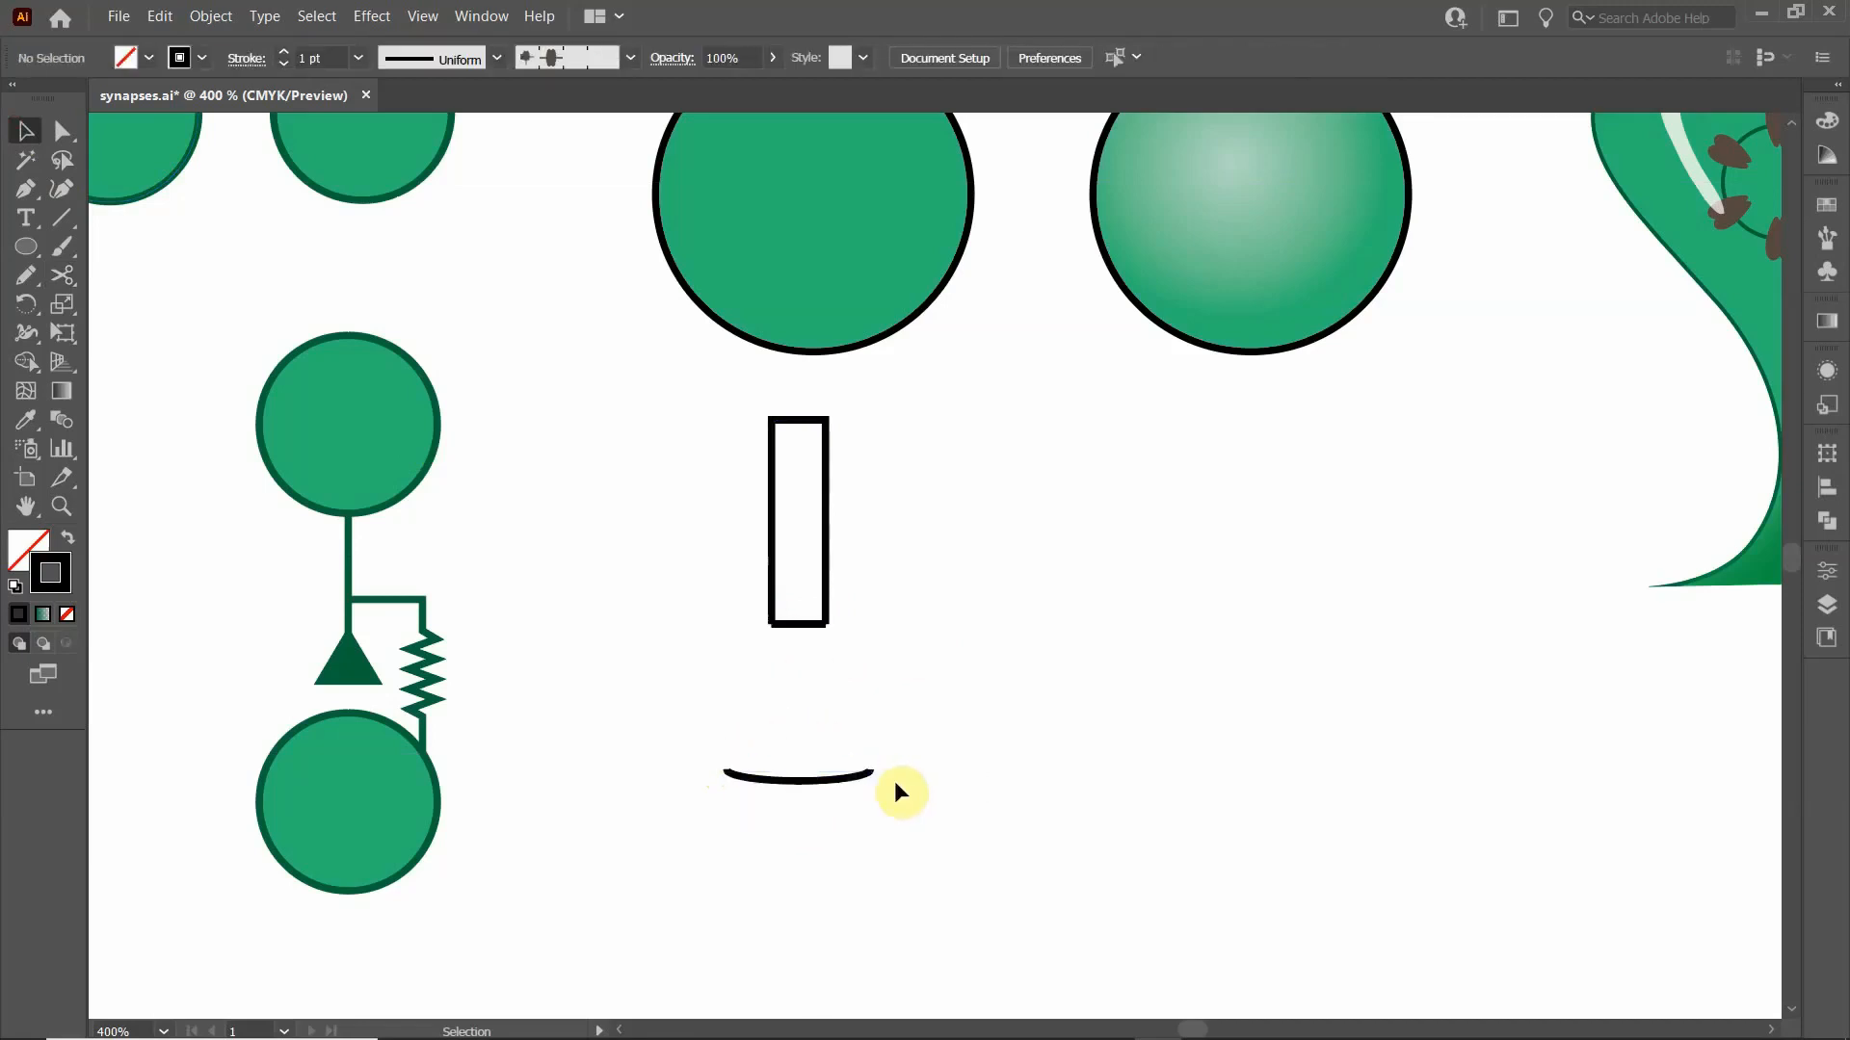
pyautogui.click(798, 626)
pyautogui.press('Delete')
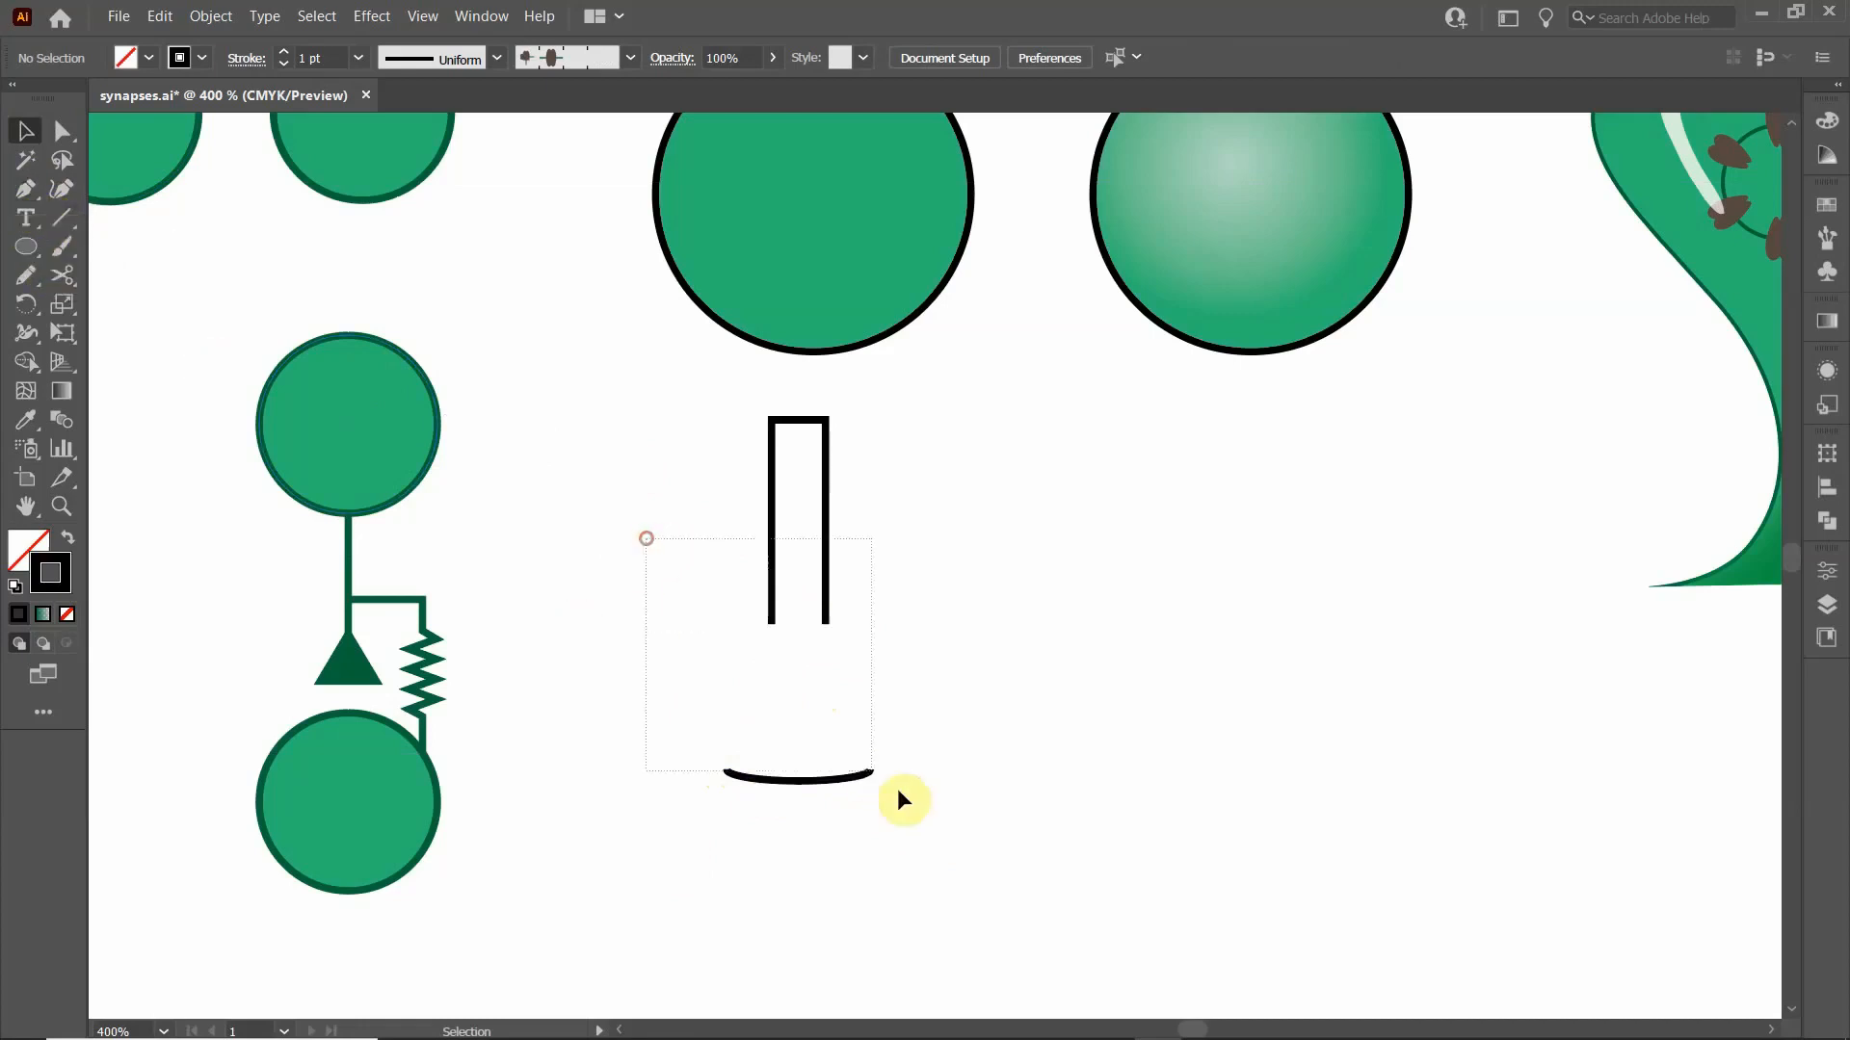
# - Join the rectangle's open lower ends to the arc's ends with straight Pen tool segments, closing the flask outline
pyautogui.moveTo(898, 788); pyautogui.dragTo(898, 788)
pyautogui.click(25, 189)
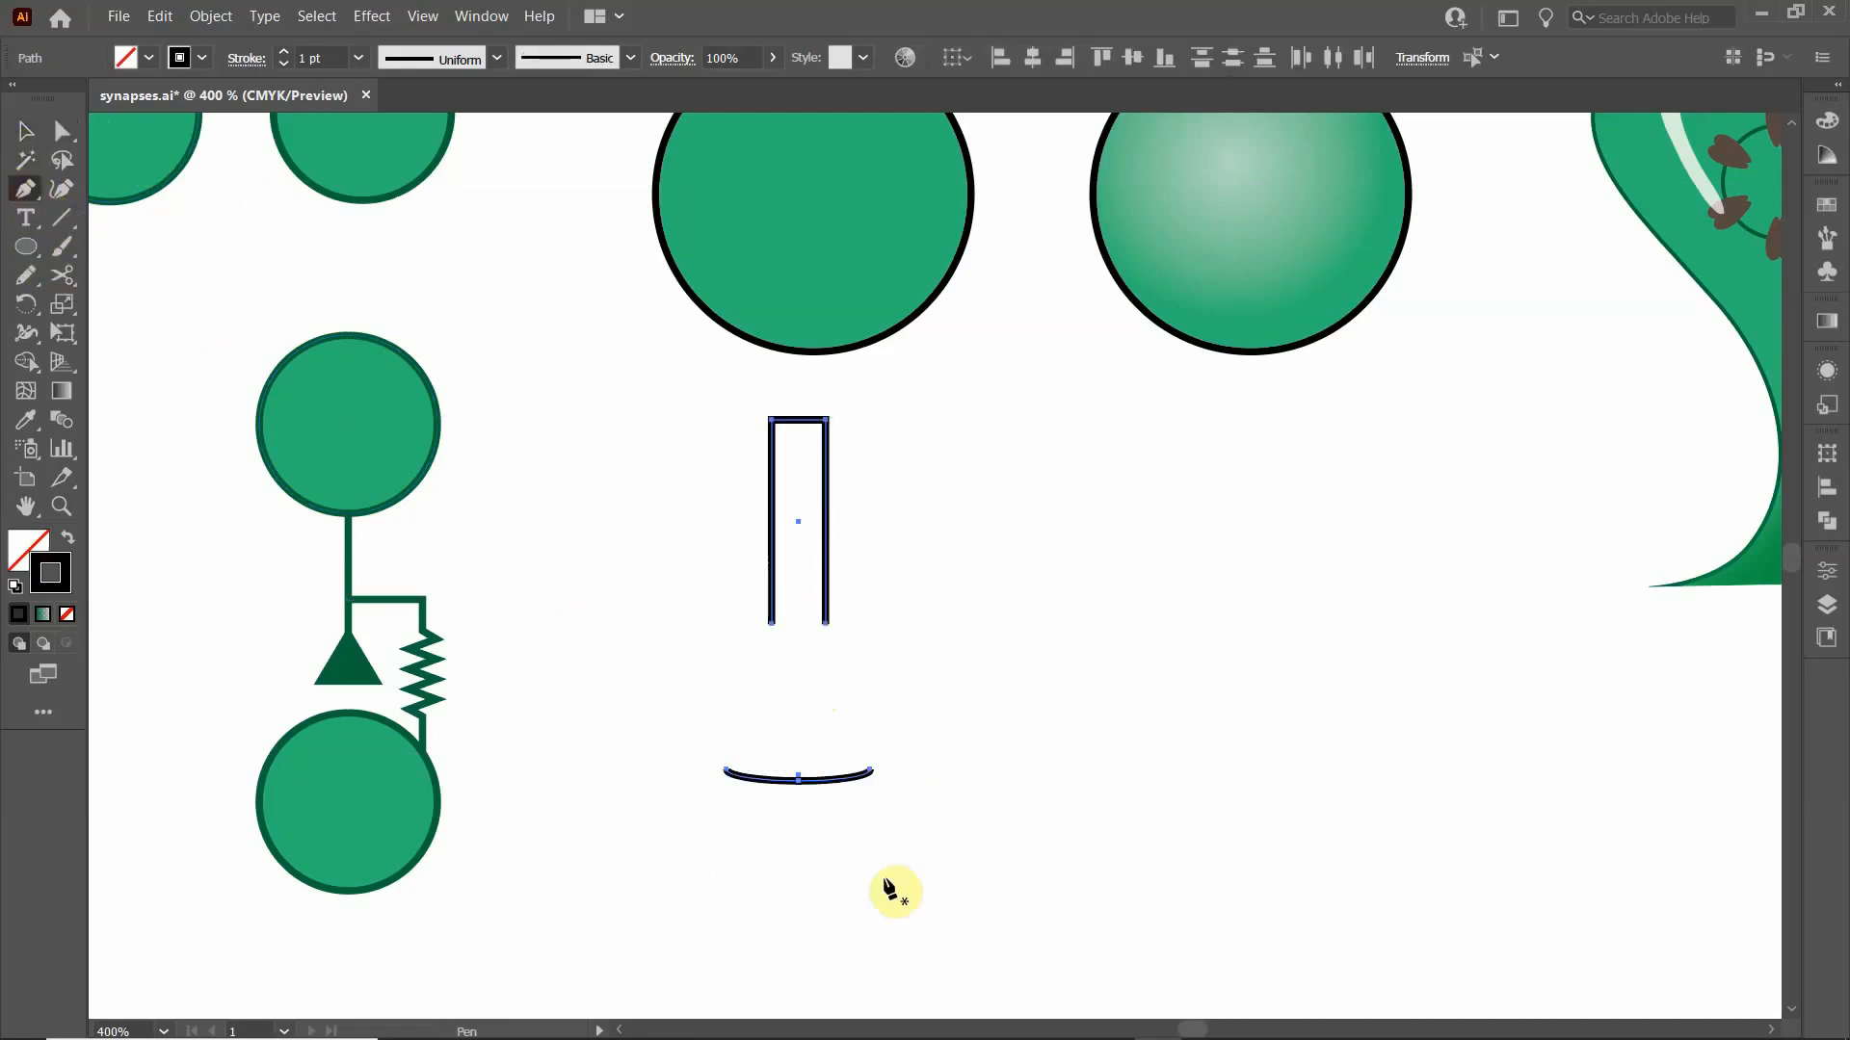
pyautogui.click(728, 771)
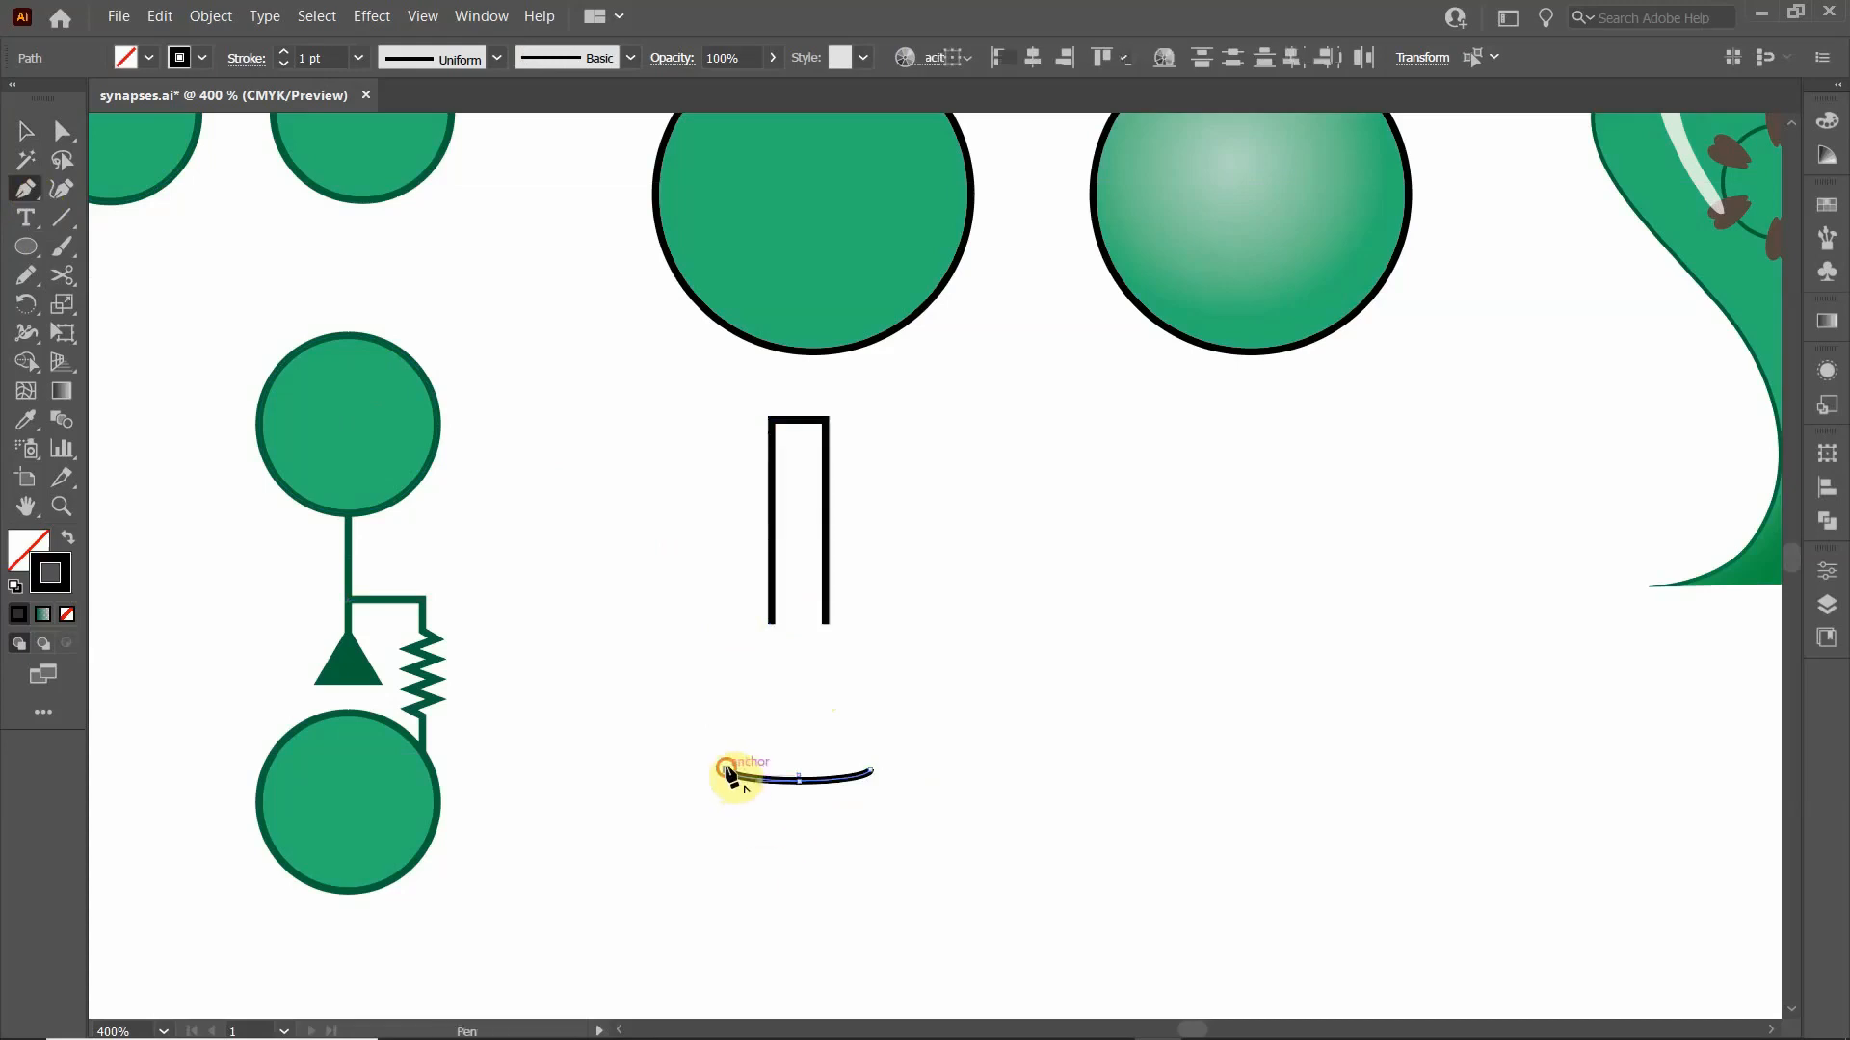
pyautogui.click(770, 622)
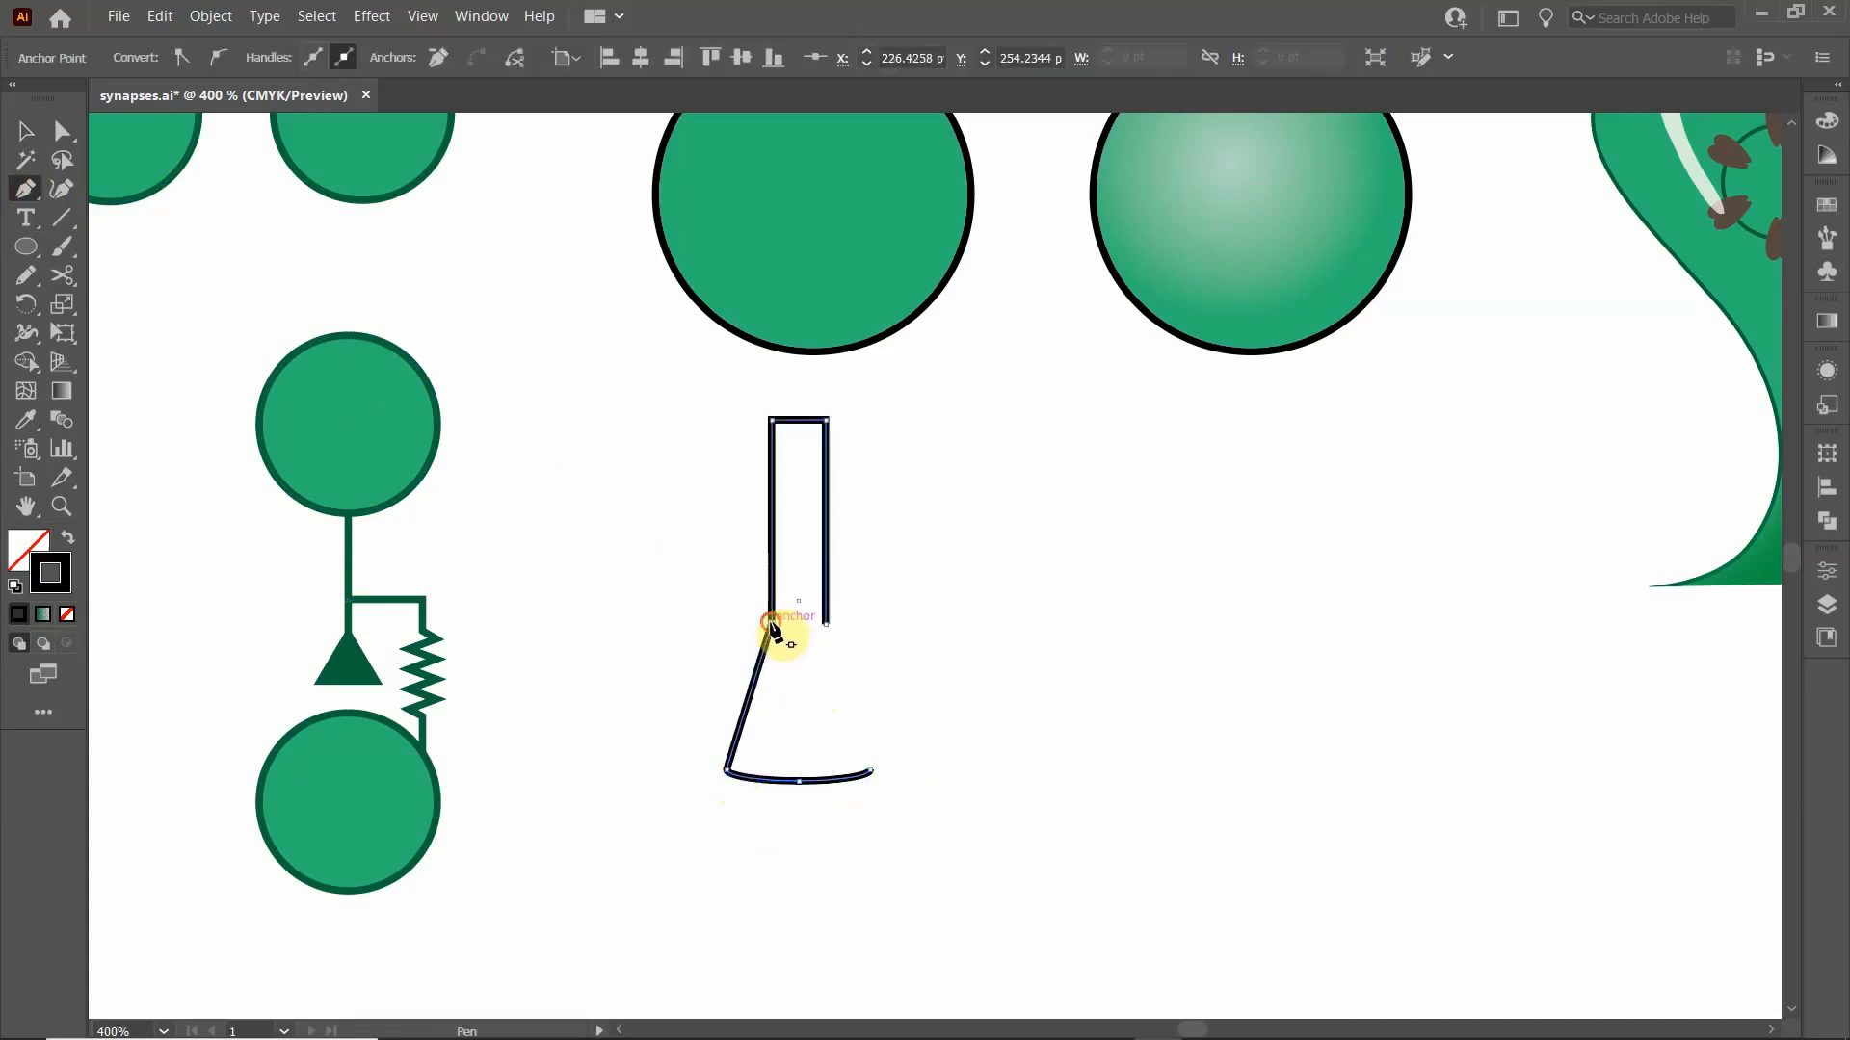
pyautogui.click(825, 624)
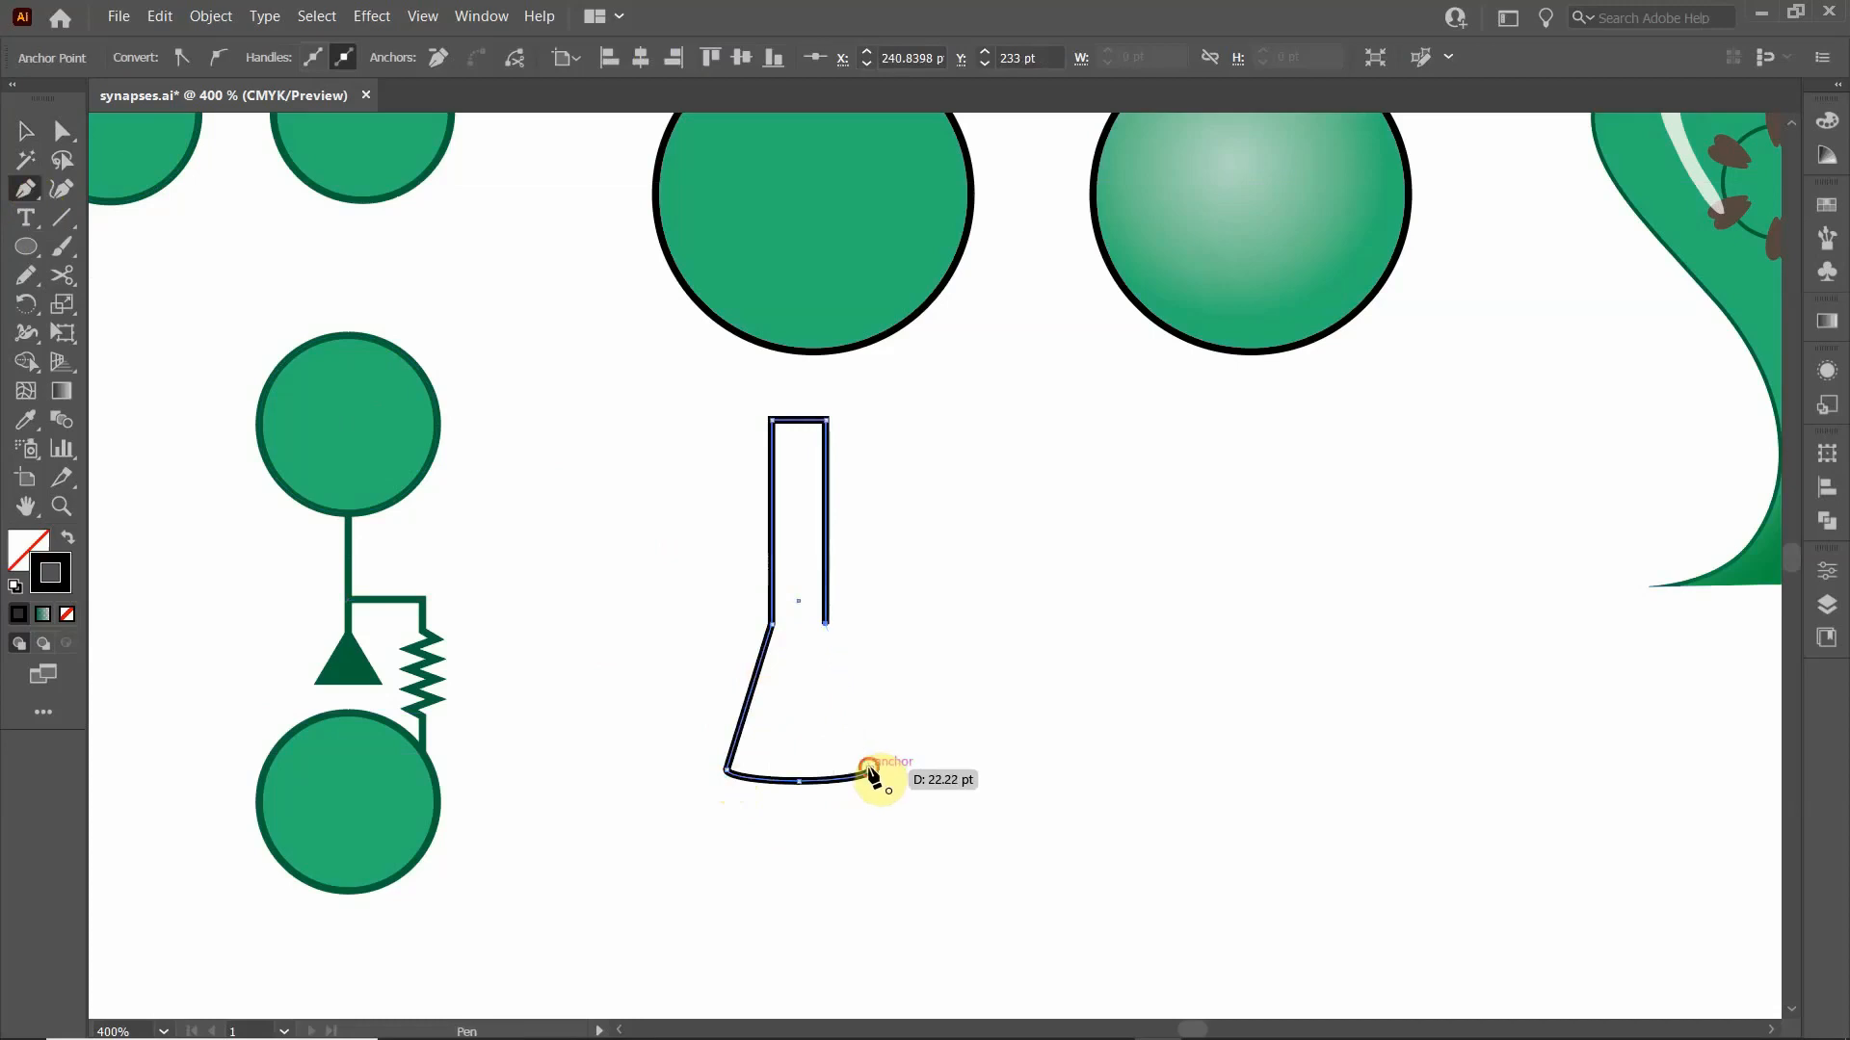
pyautogui.click(871, 771)
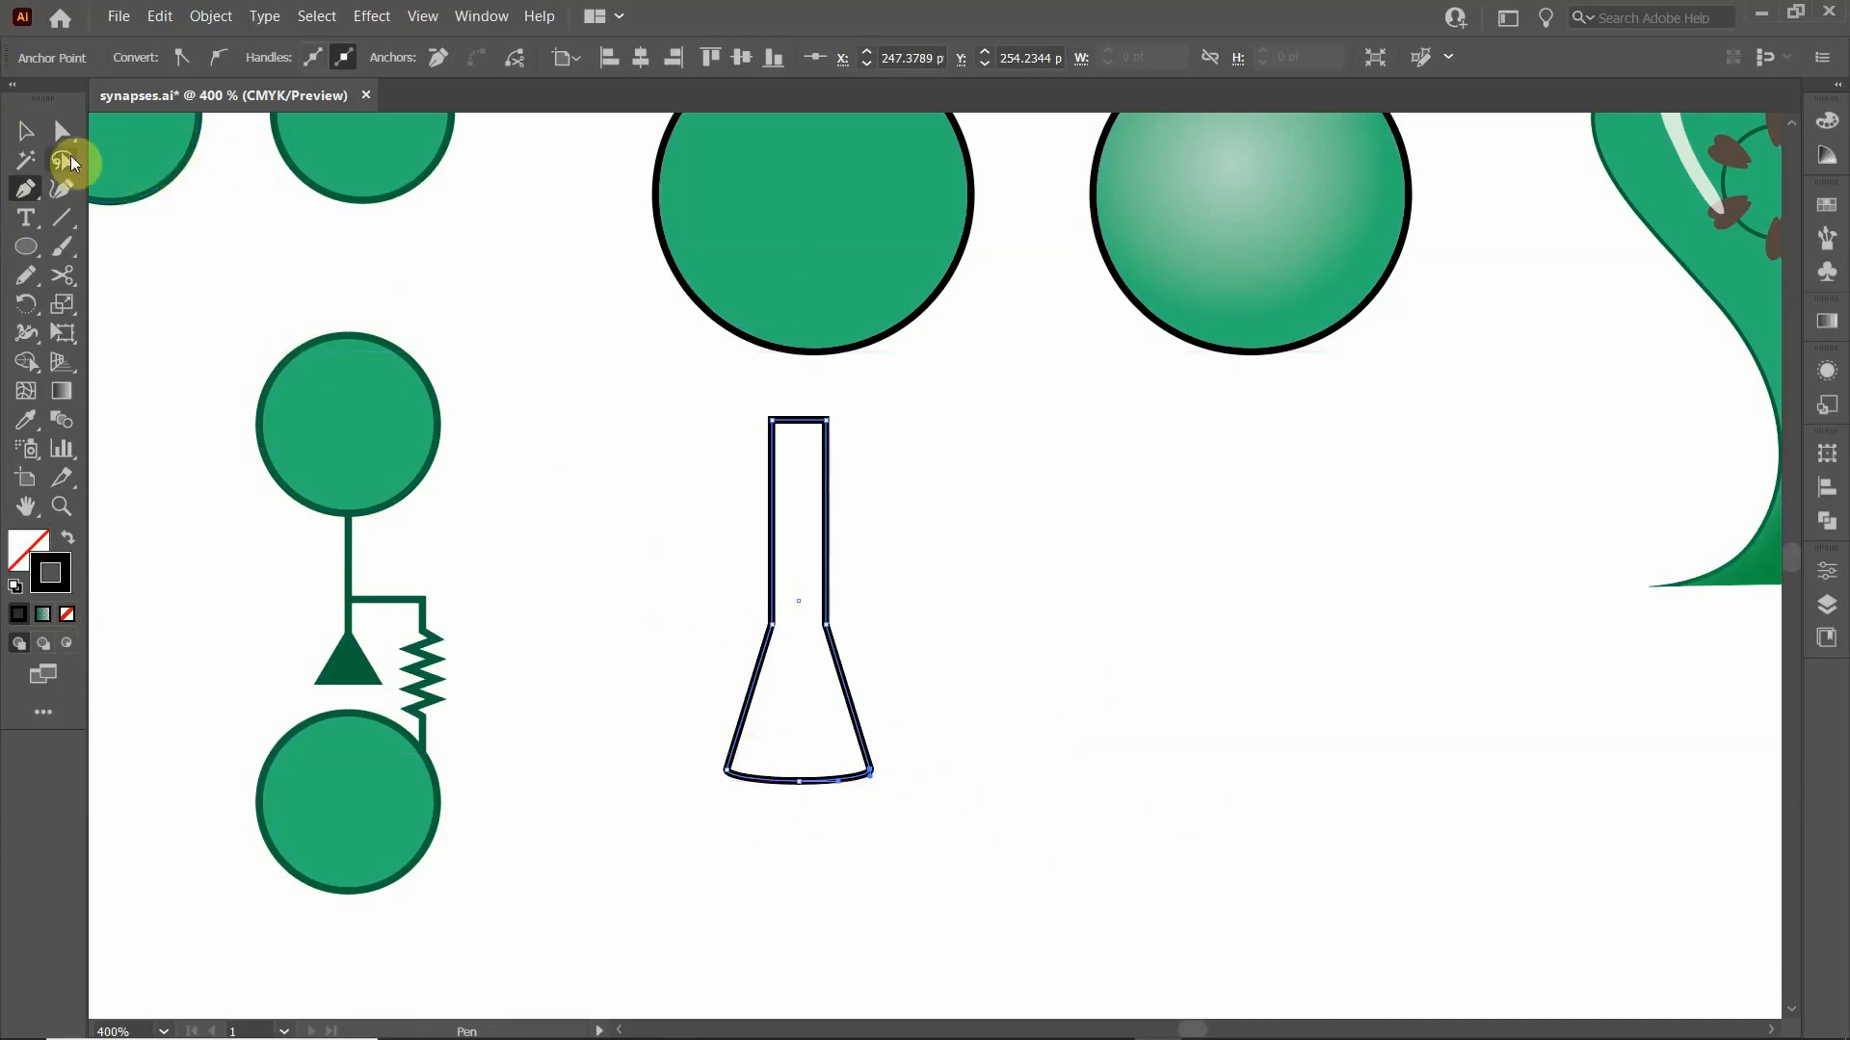
# - Convert the two neck anchors and the two base corner anchors of the flask outline to smooth points
pyautogui.click(63, 132)
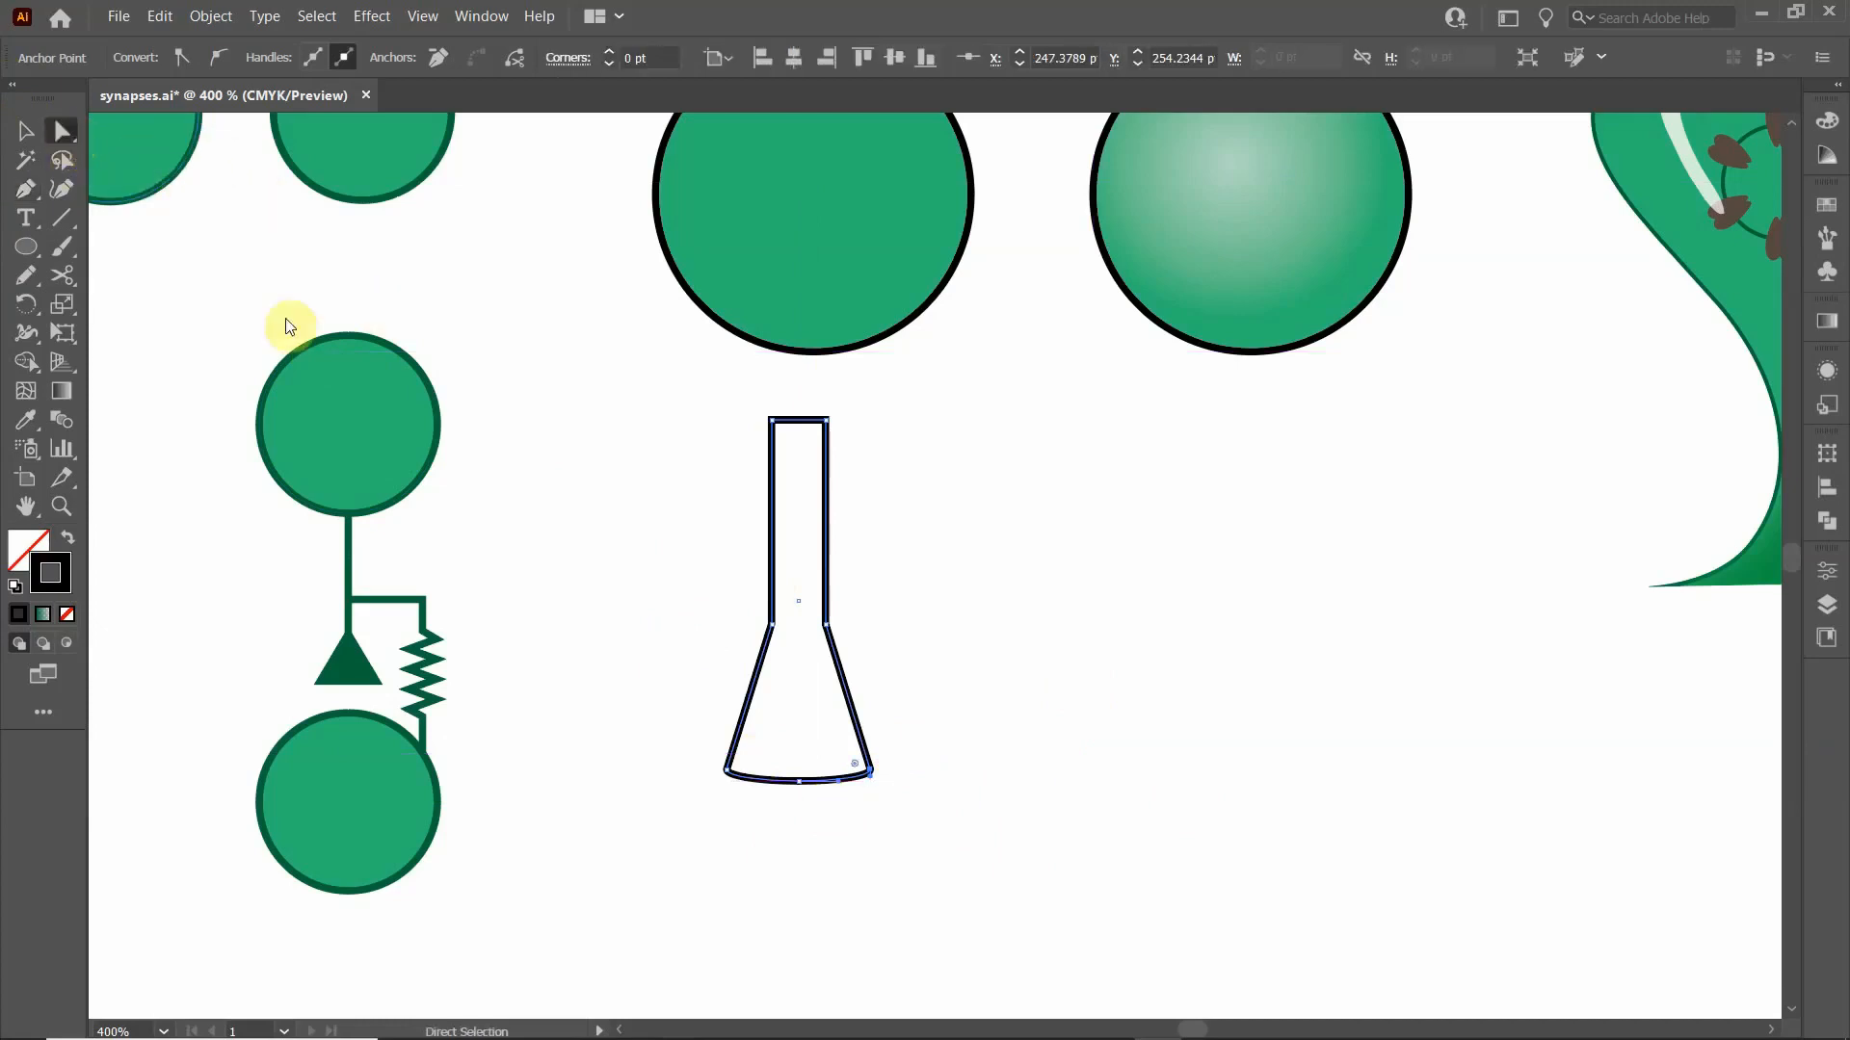
pyautogui.moveTo(643, 592); pyautogui.dragTo(952, 785)
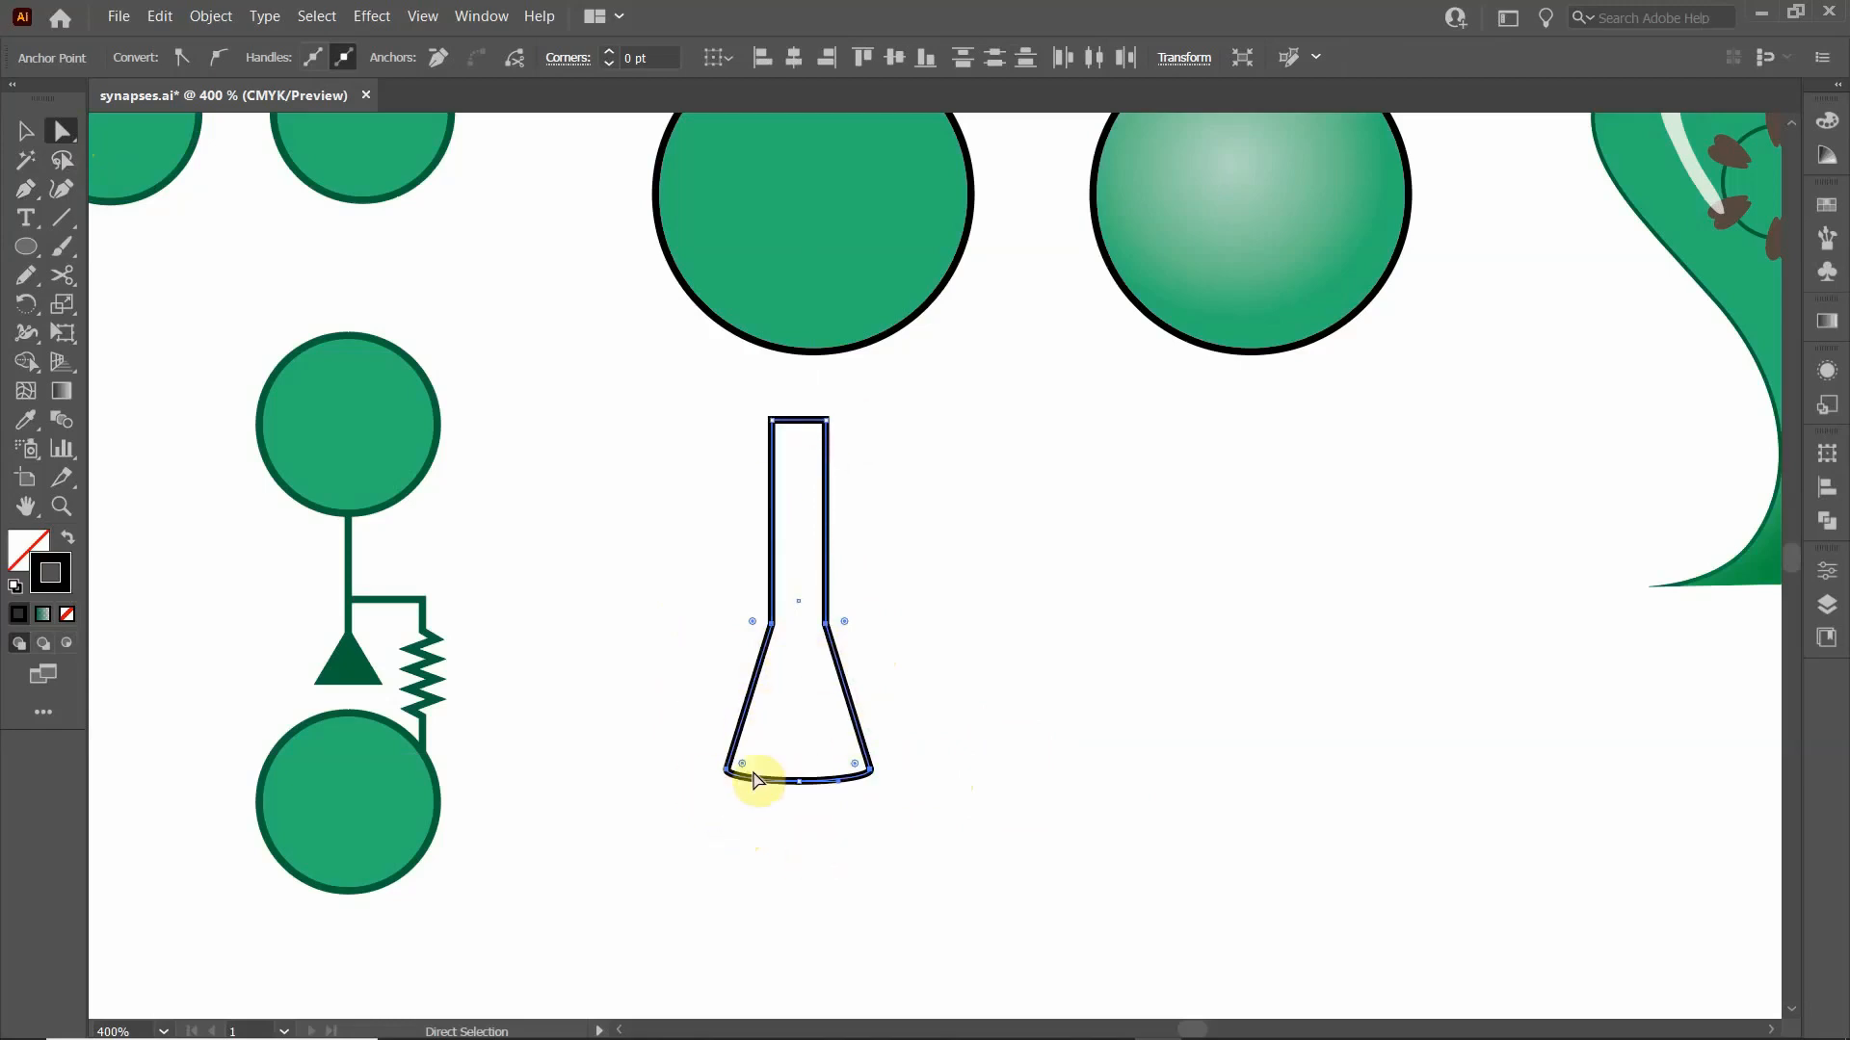
pyautogui.click(218, 65)
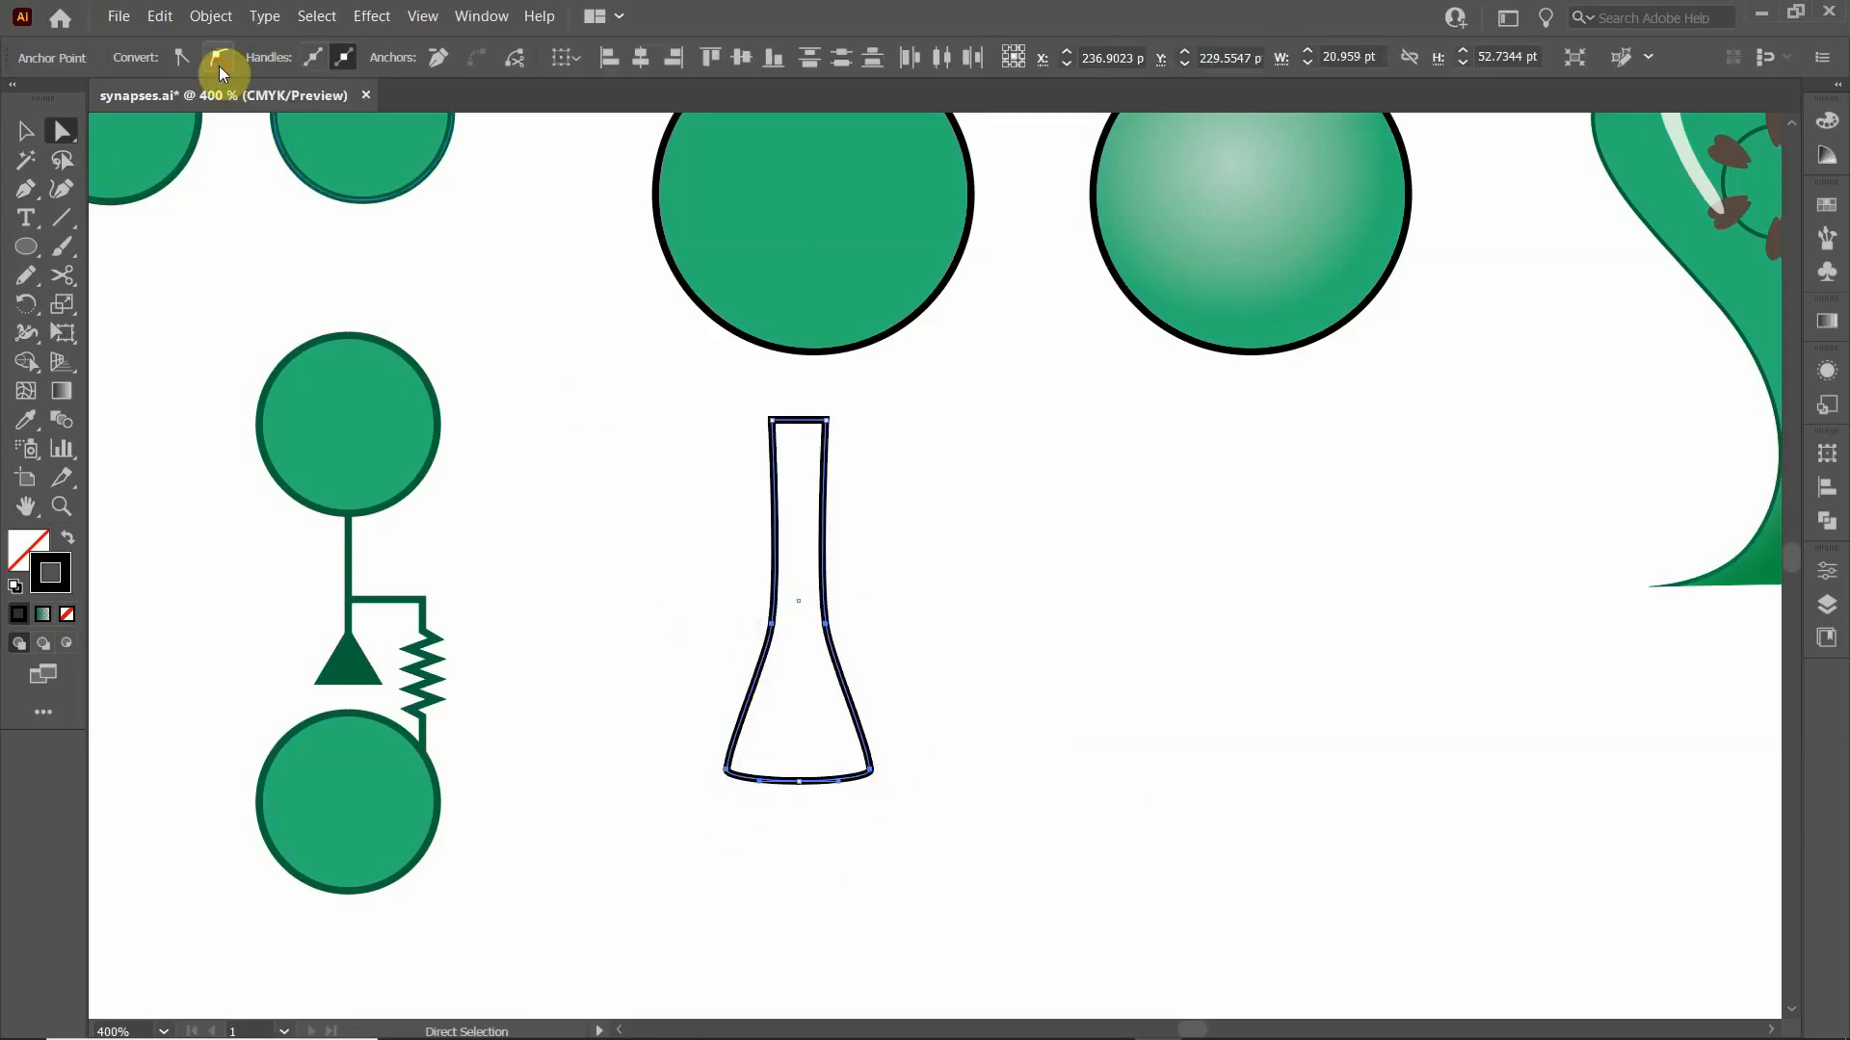
# - Reshape the flask's two neck anchors by pulling their direction handles vertical, straightening the neck sides and curving them into the flare
pyautogui.click(809, 690)
pyautogui.click(771, 624)
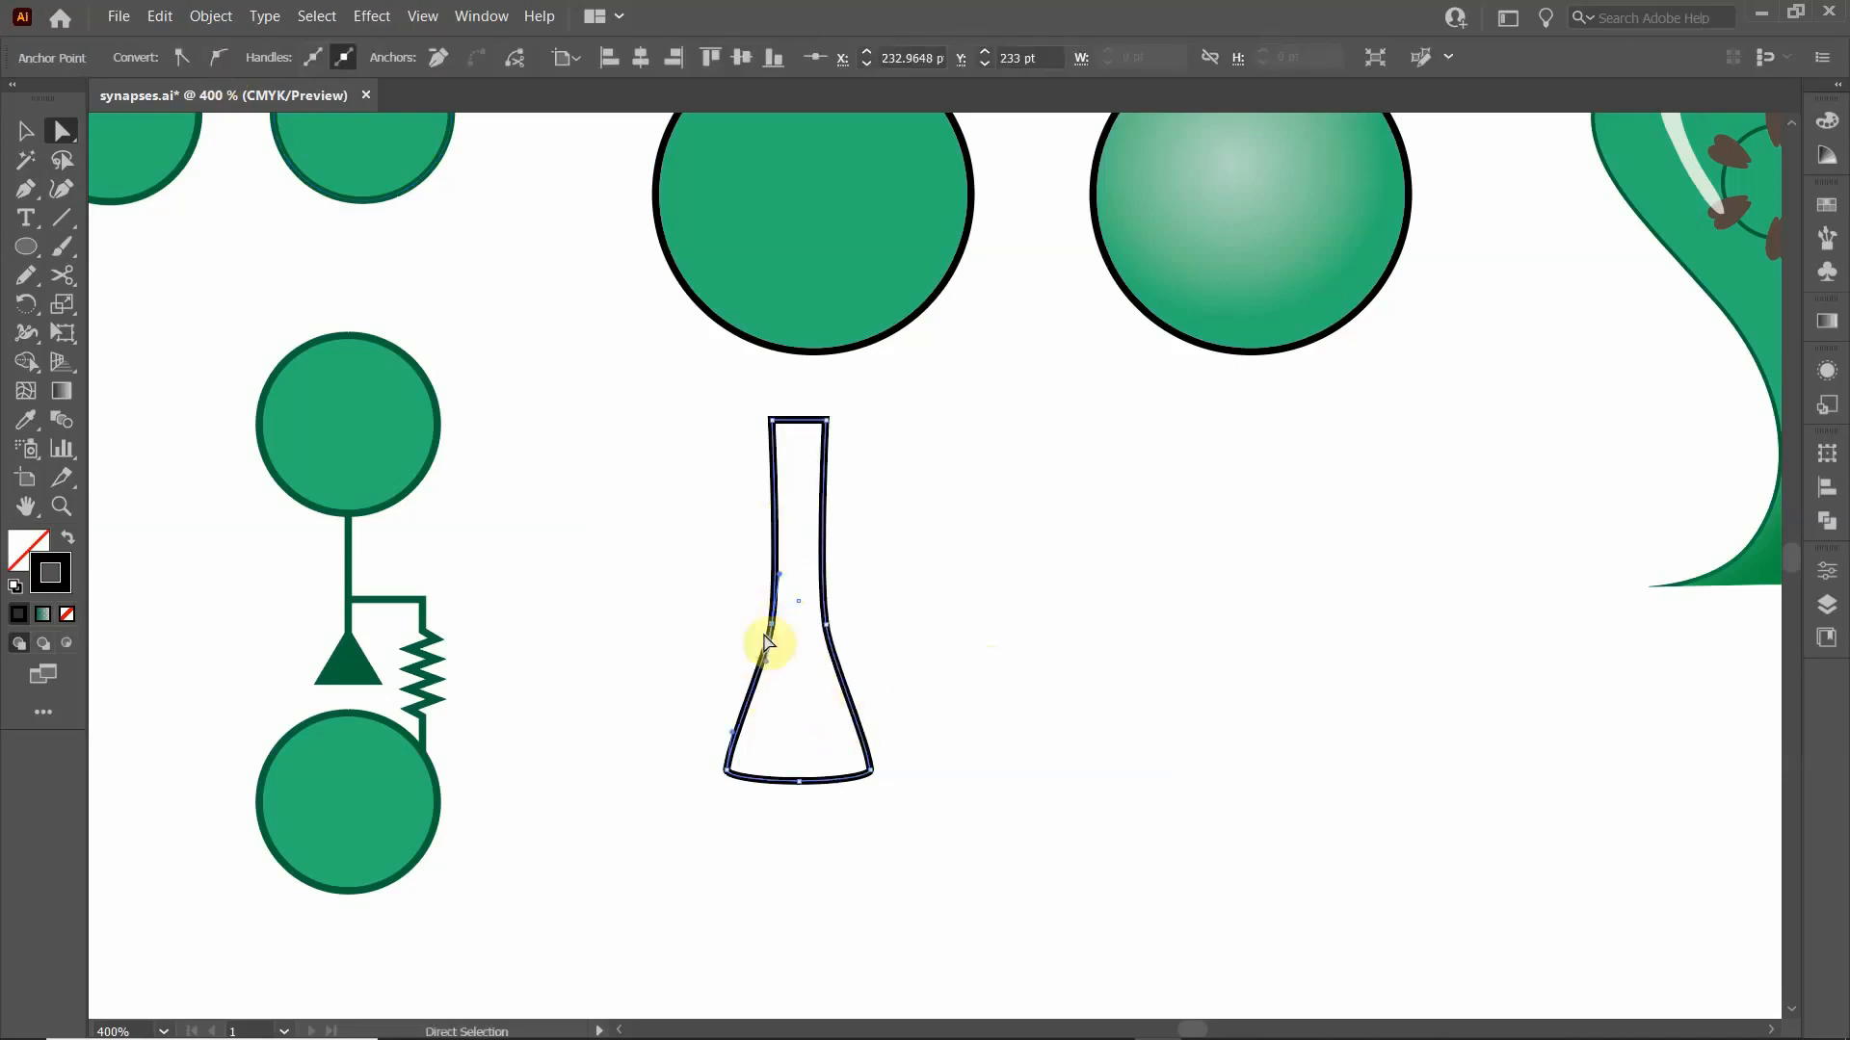
pyautogui.moveTo(787, 578)
pyautogui.mouseDown()
pyautogui.moveTo(751, 574)
pyautogui.moveTo(787, 588)
pyautogui.moveTo(753, 569)
pyautogui.moveTo(783, 589)
pyautogui.moveTo(772, 554)
pyautogui.moveTo(774, 574)
pyautogui.mouseUp()
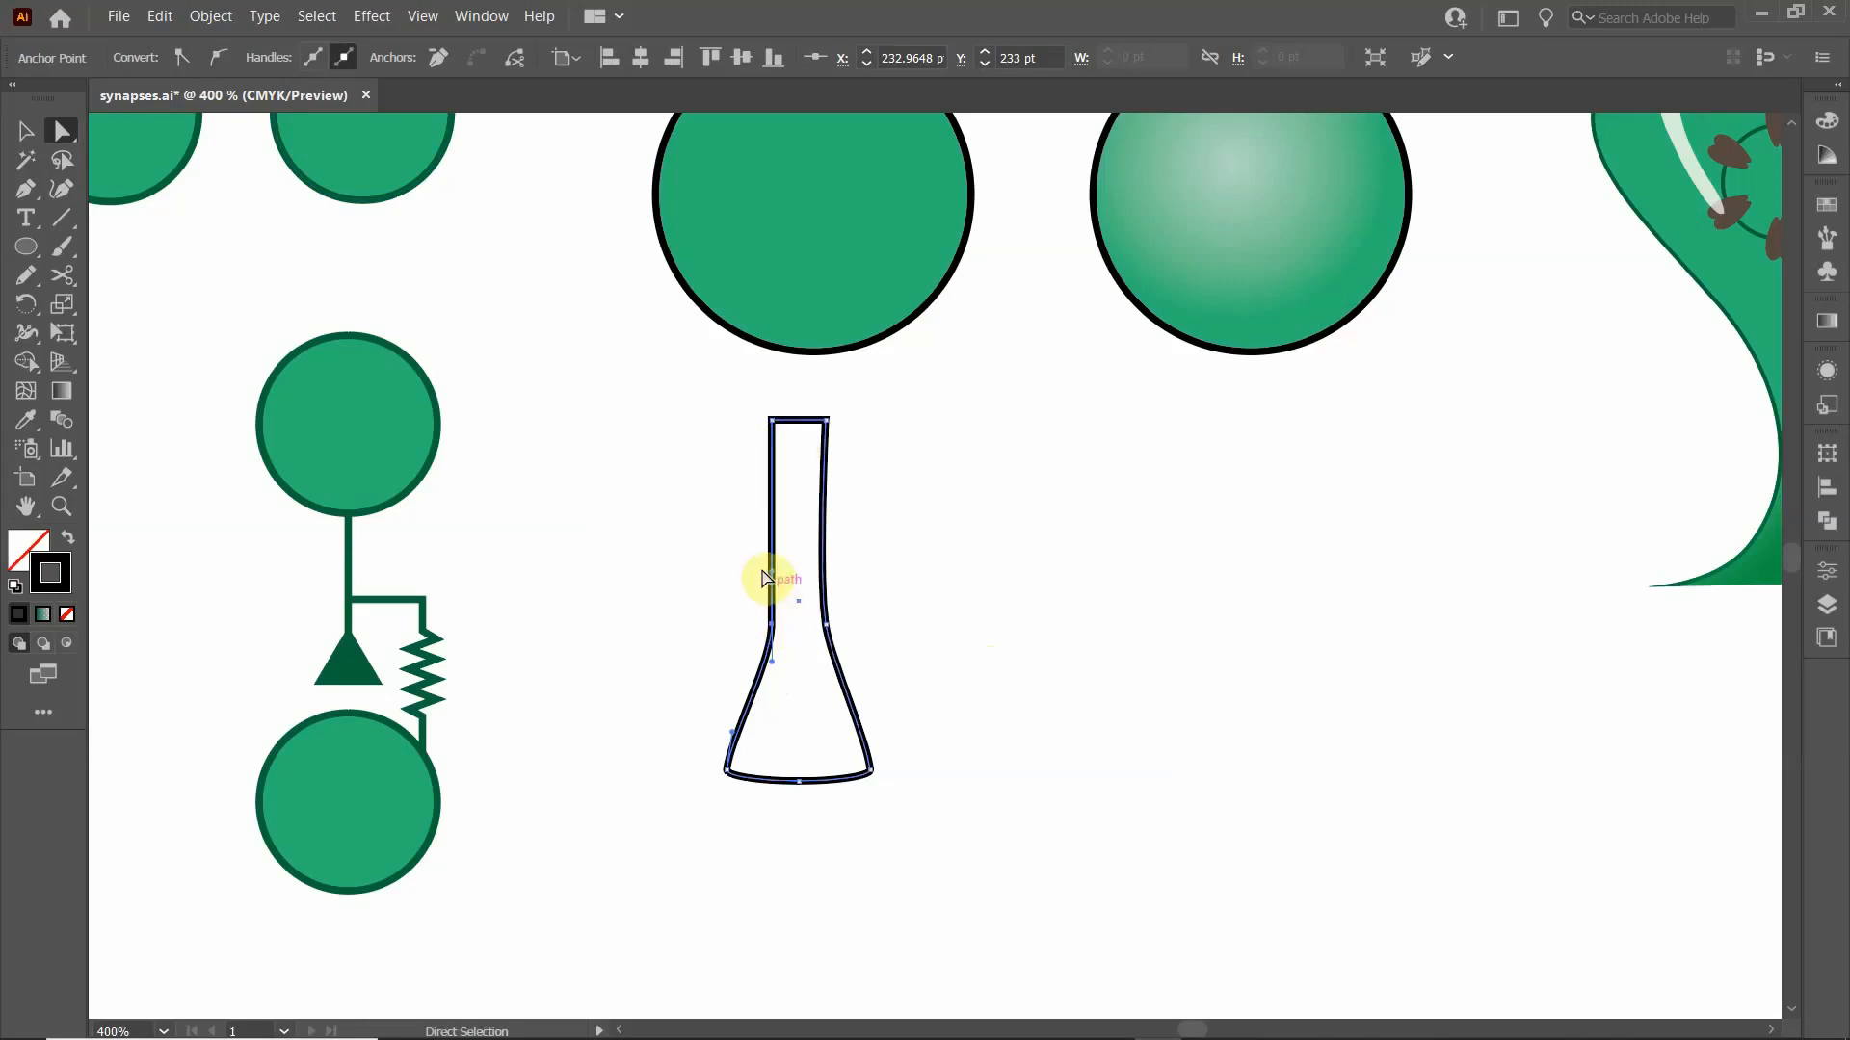
pyautogui.click(827, 626)
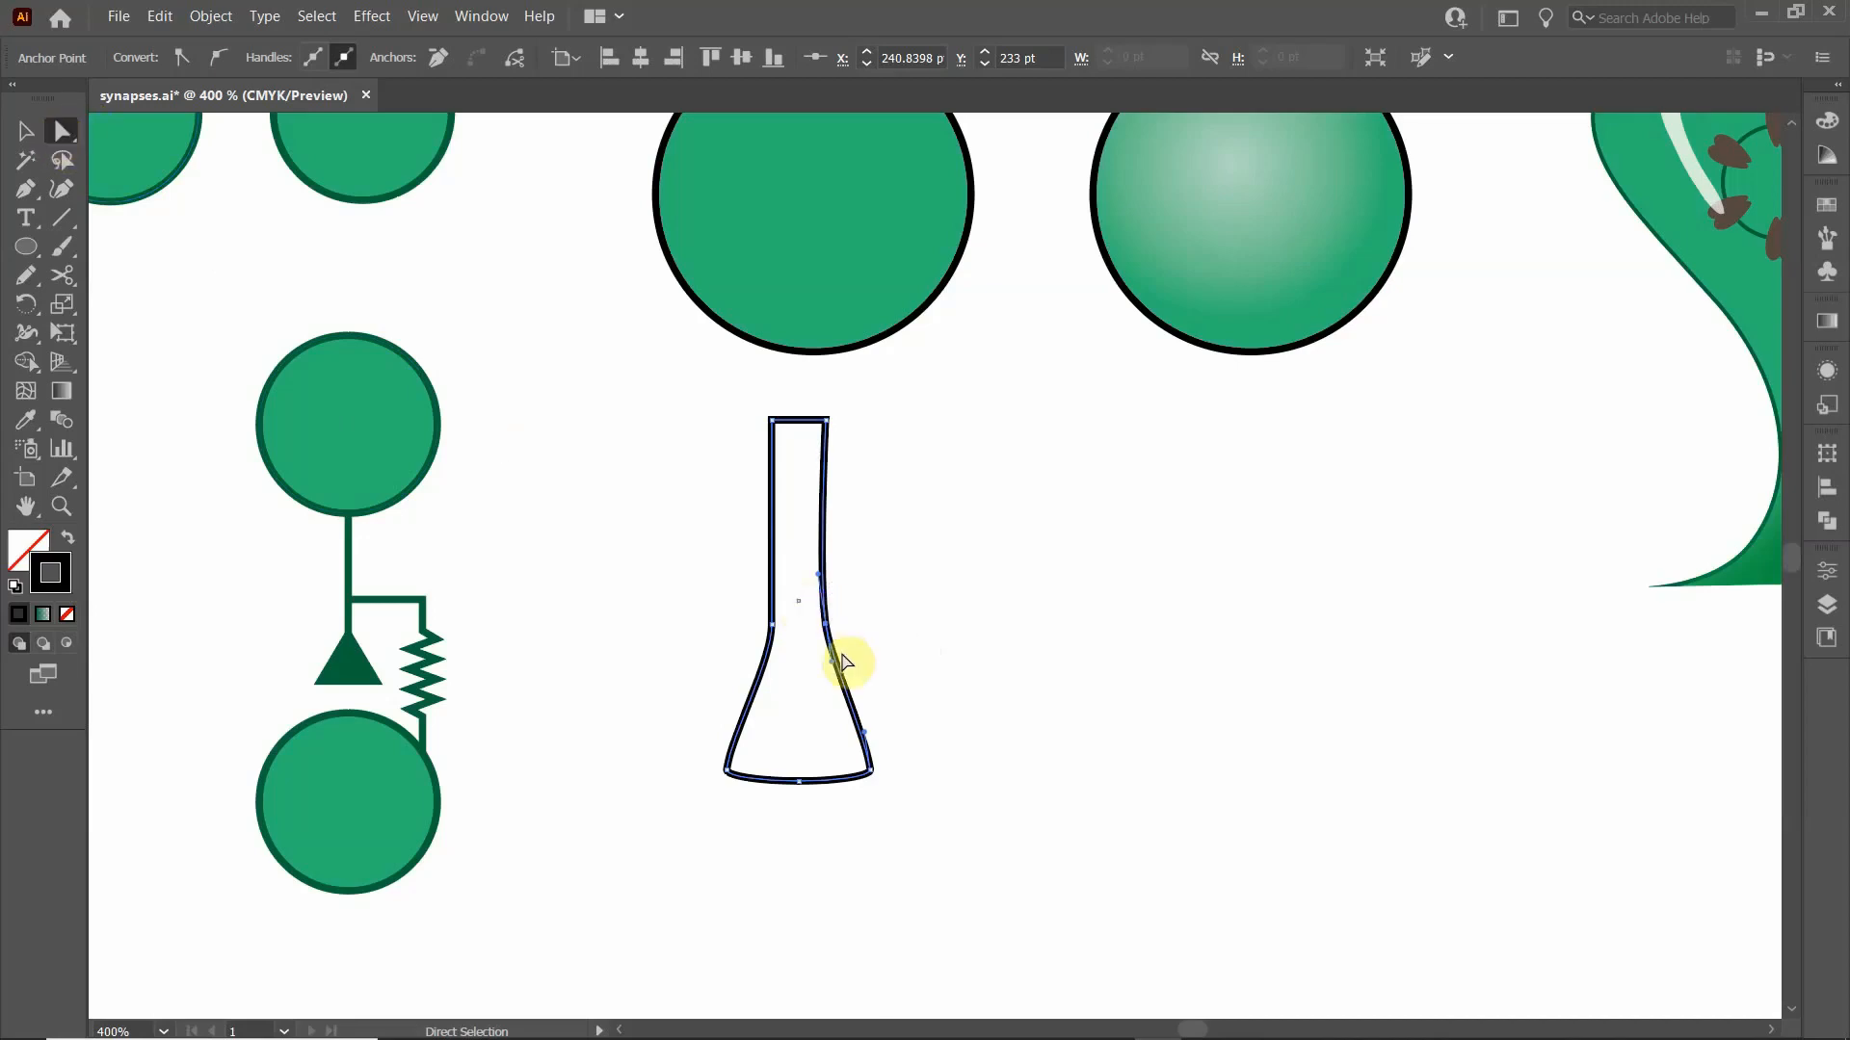
pyautogui.moveTo(827, 628); pyautogui.dragTo(857, 559)
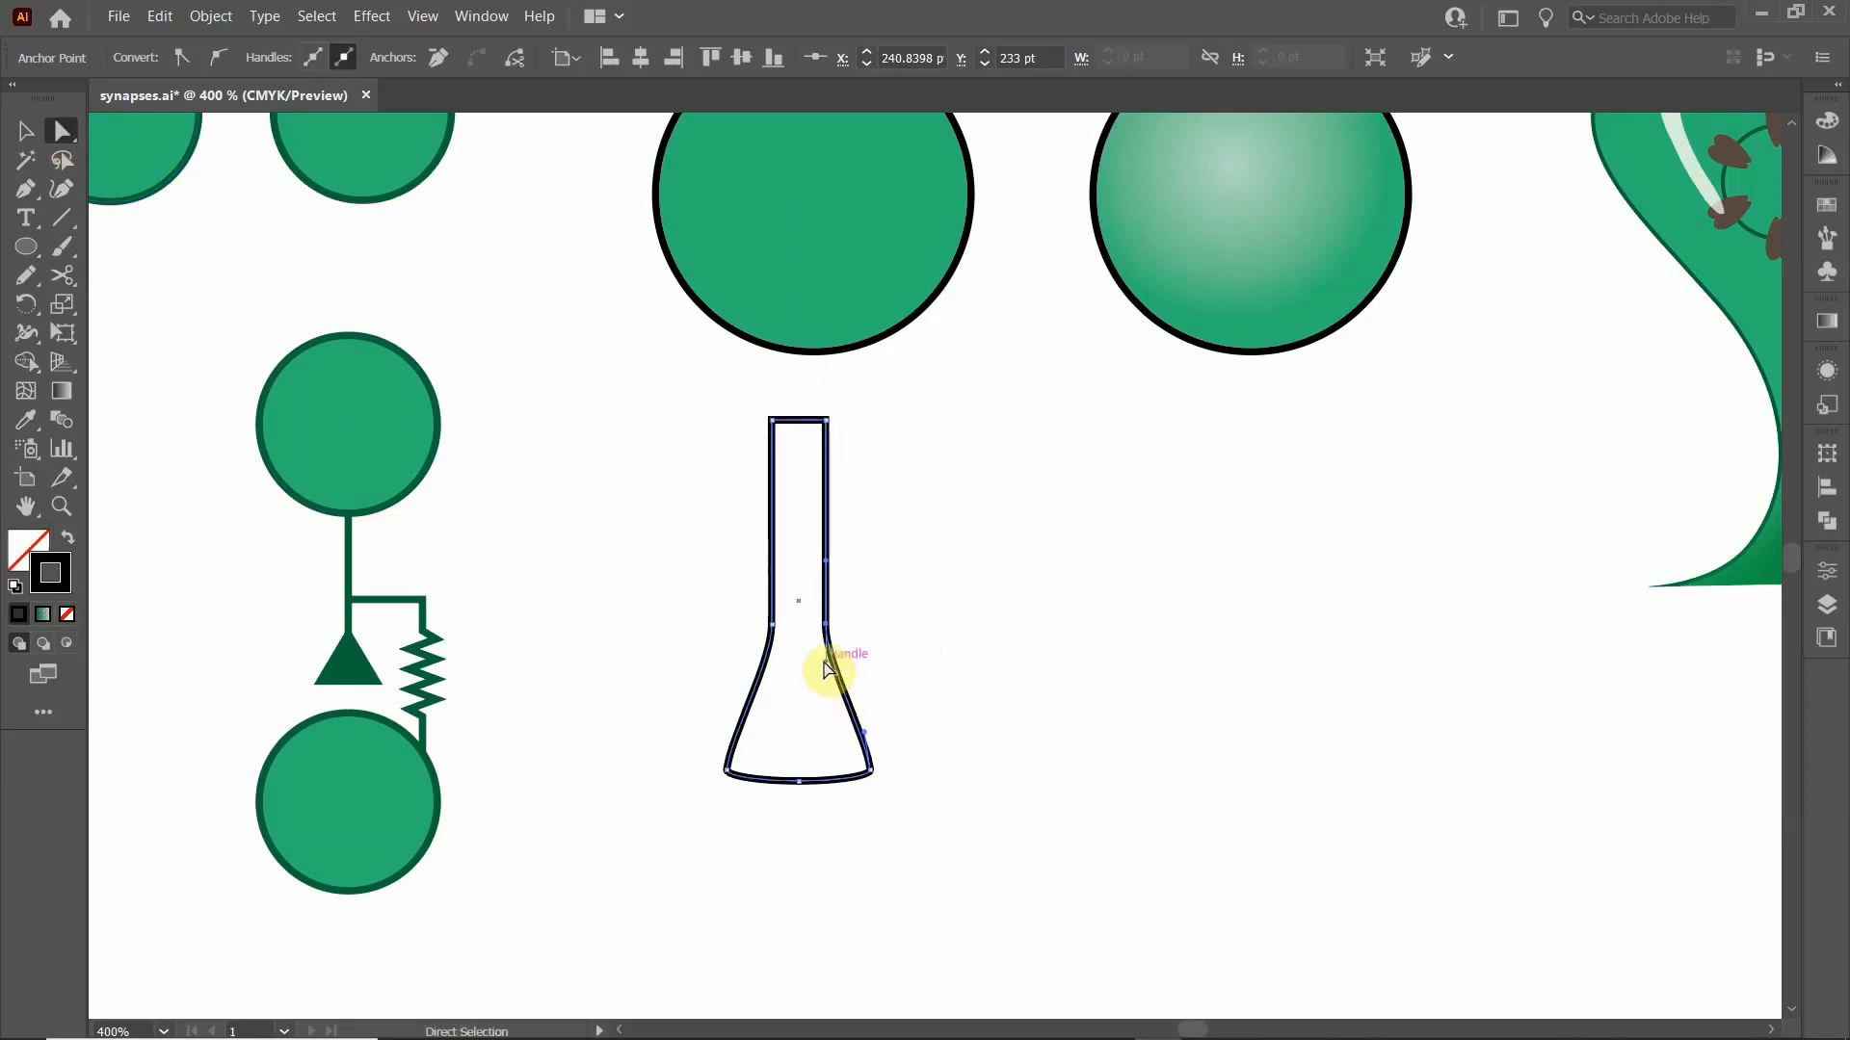
pyautogui.moveTo(827, 668); pyautogui.dragTo(772, 685)
# - Pull the upper direction handles of both base corner anchors vertically upward so the flask's flared sides bulge outward
pyautogui.moveTo(732, 780); pyautogui.dragTo(727, 778)
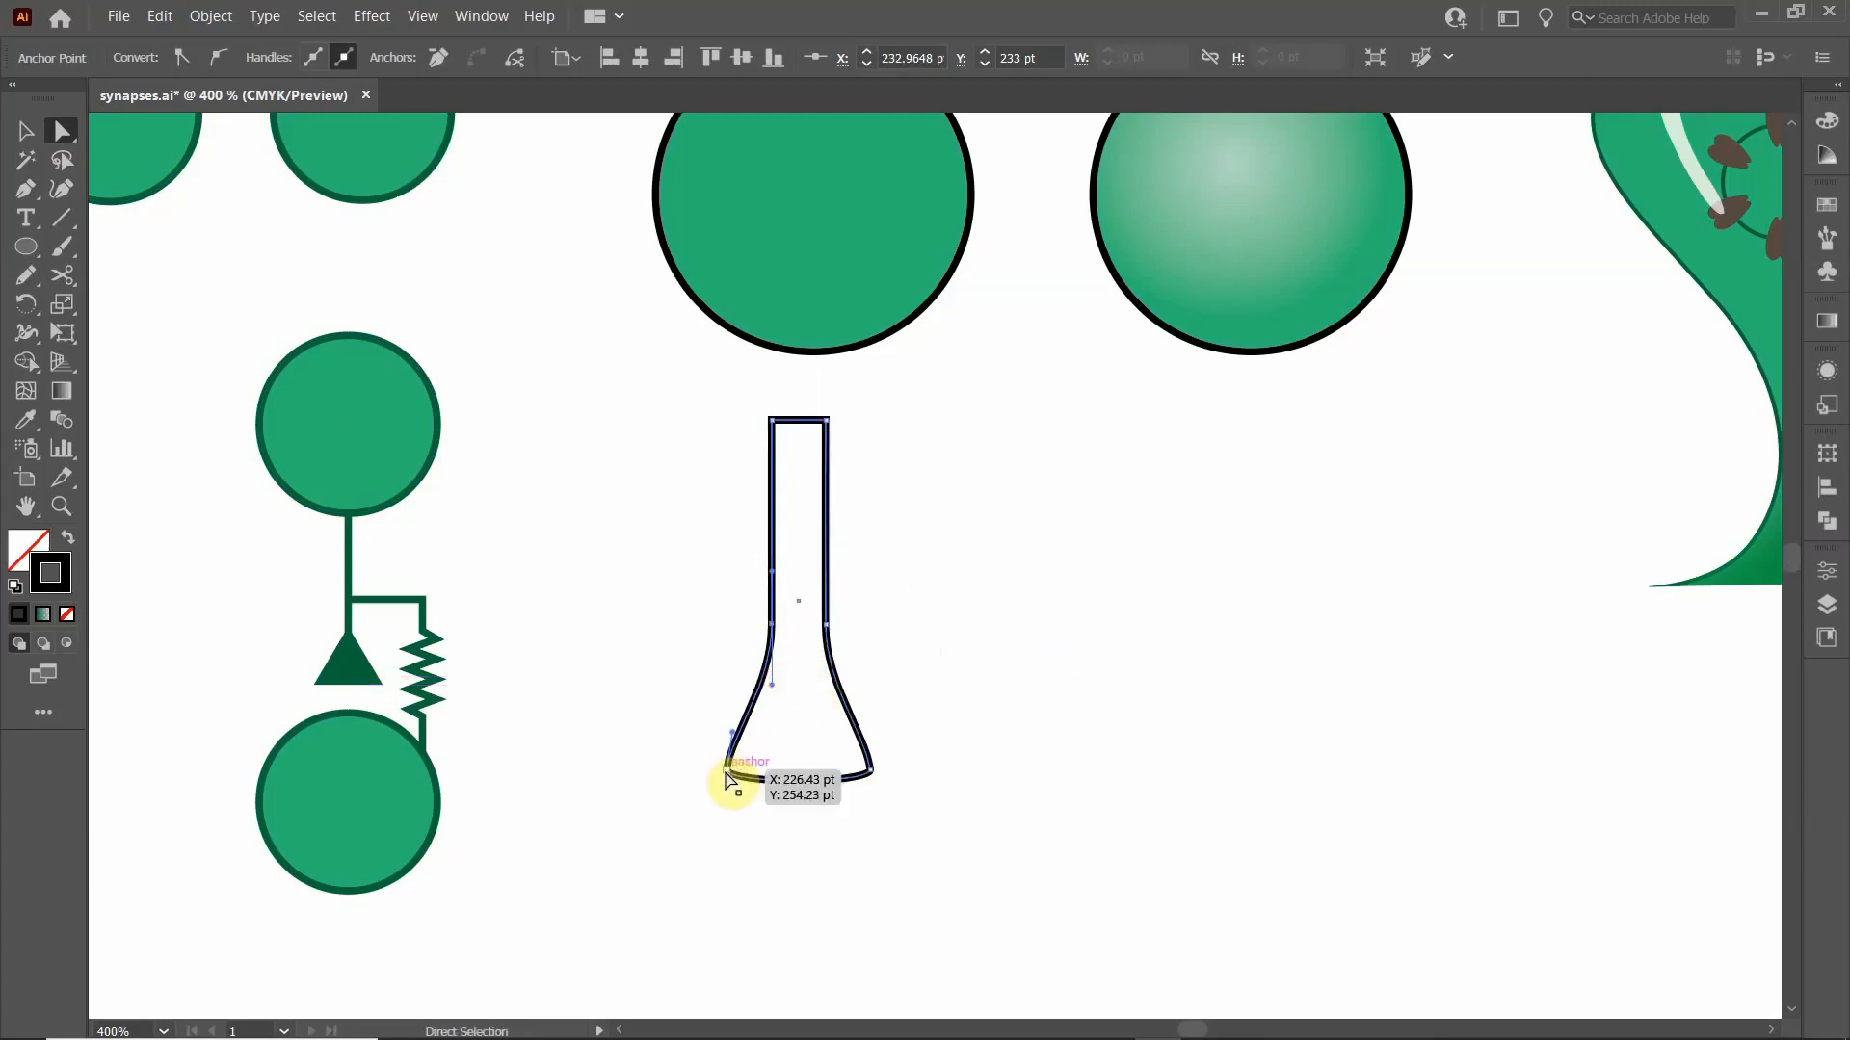
pyautogui.click(726, 770)
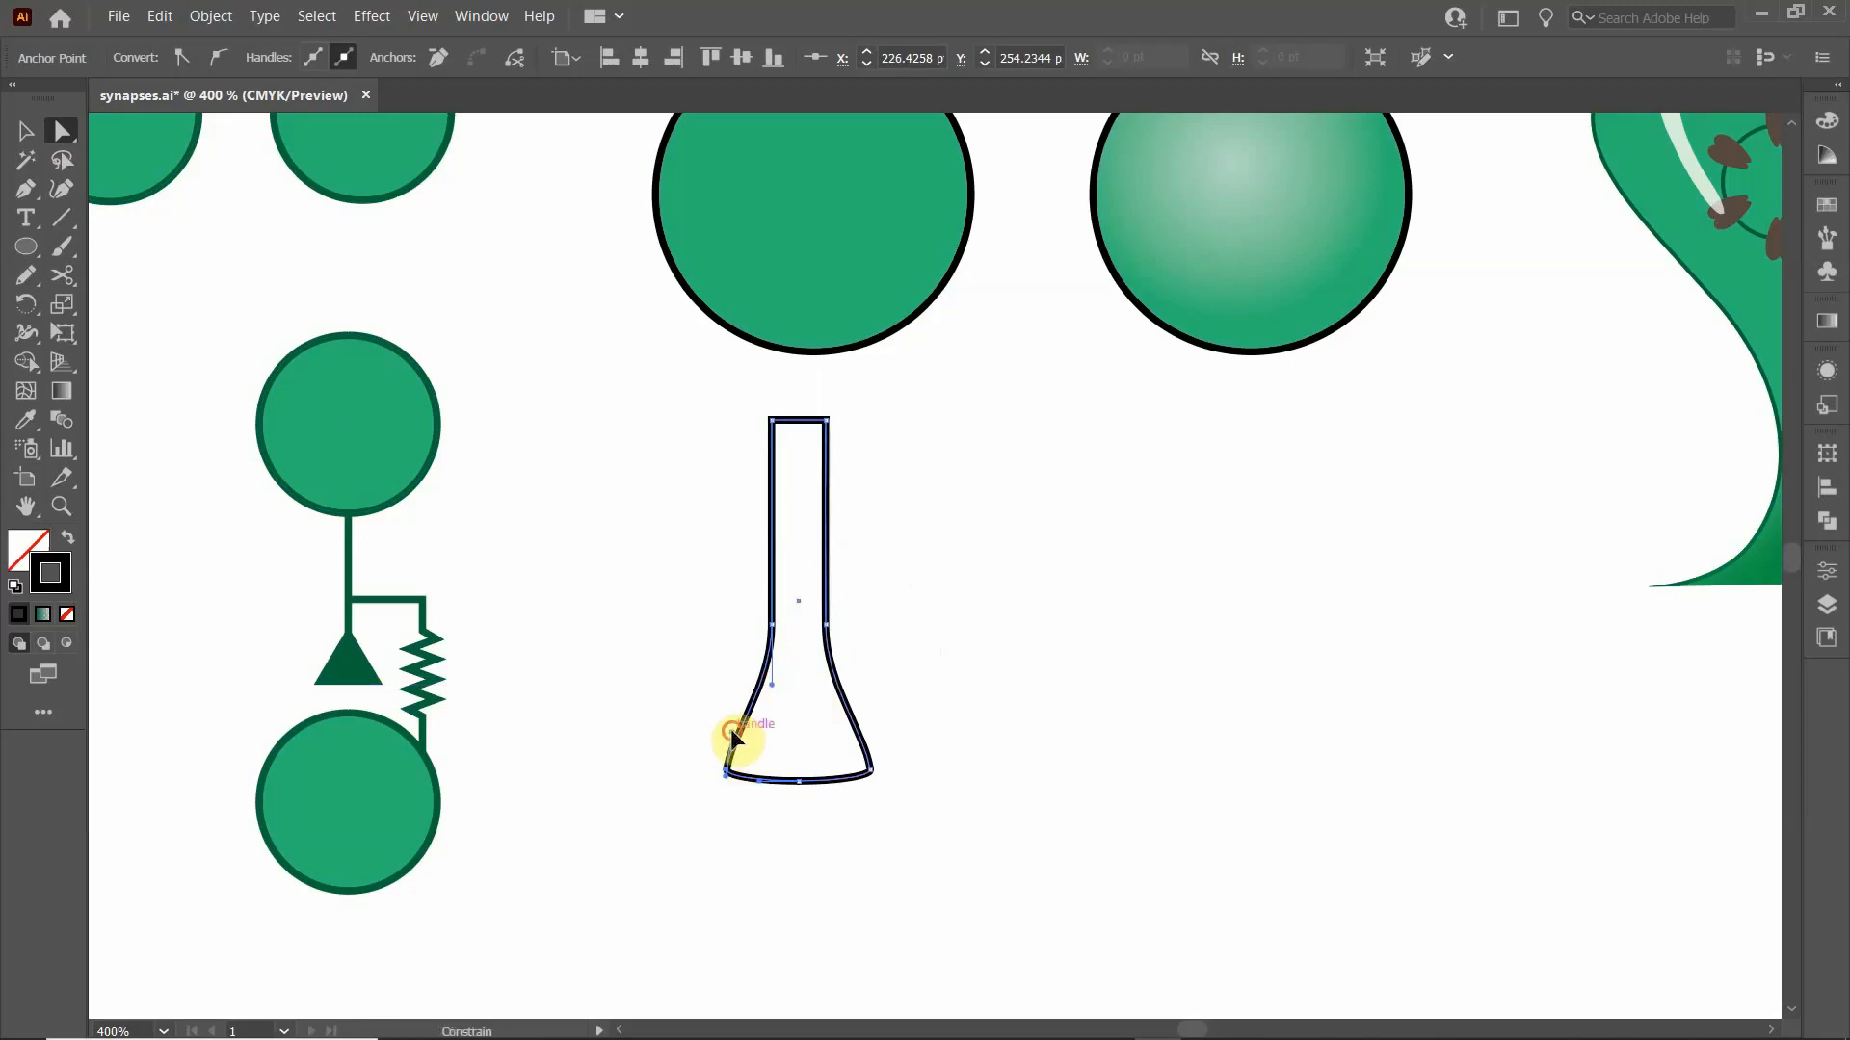
pyautogui.moveTo(730, 732); pyautogui.dragTo(730, 703)
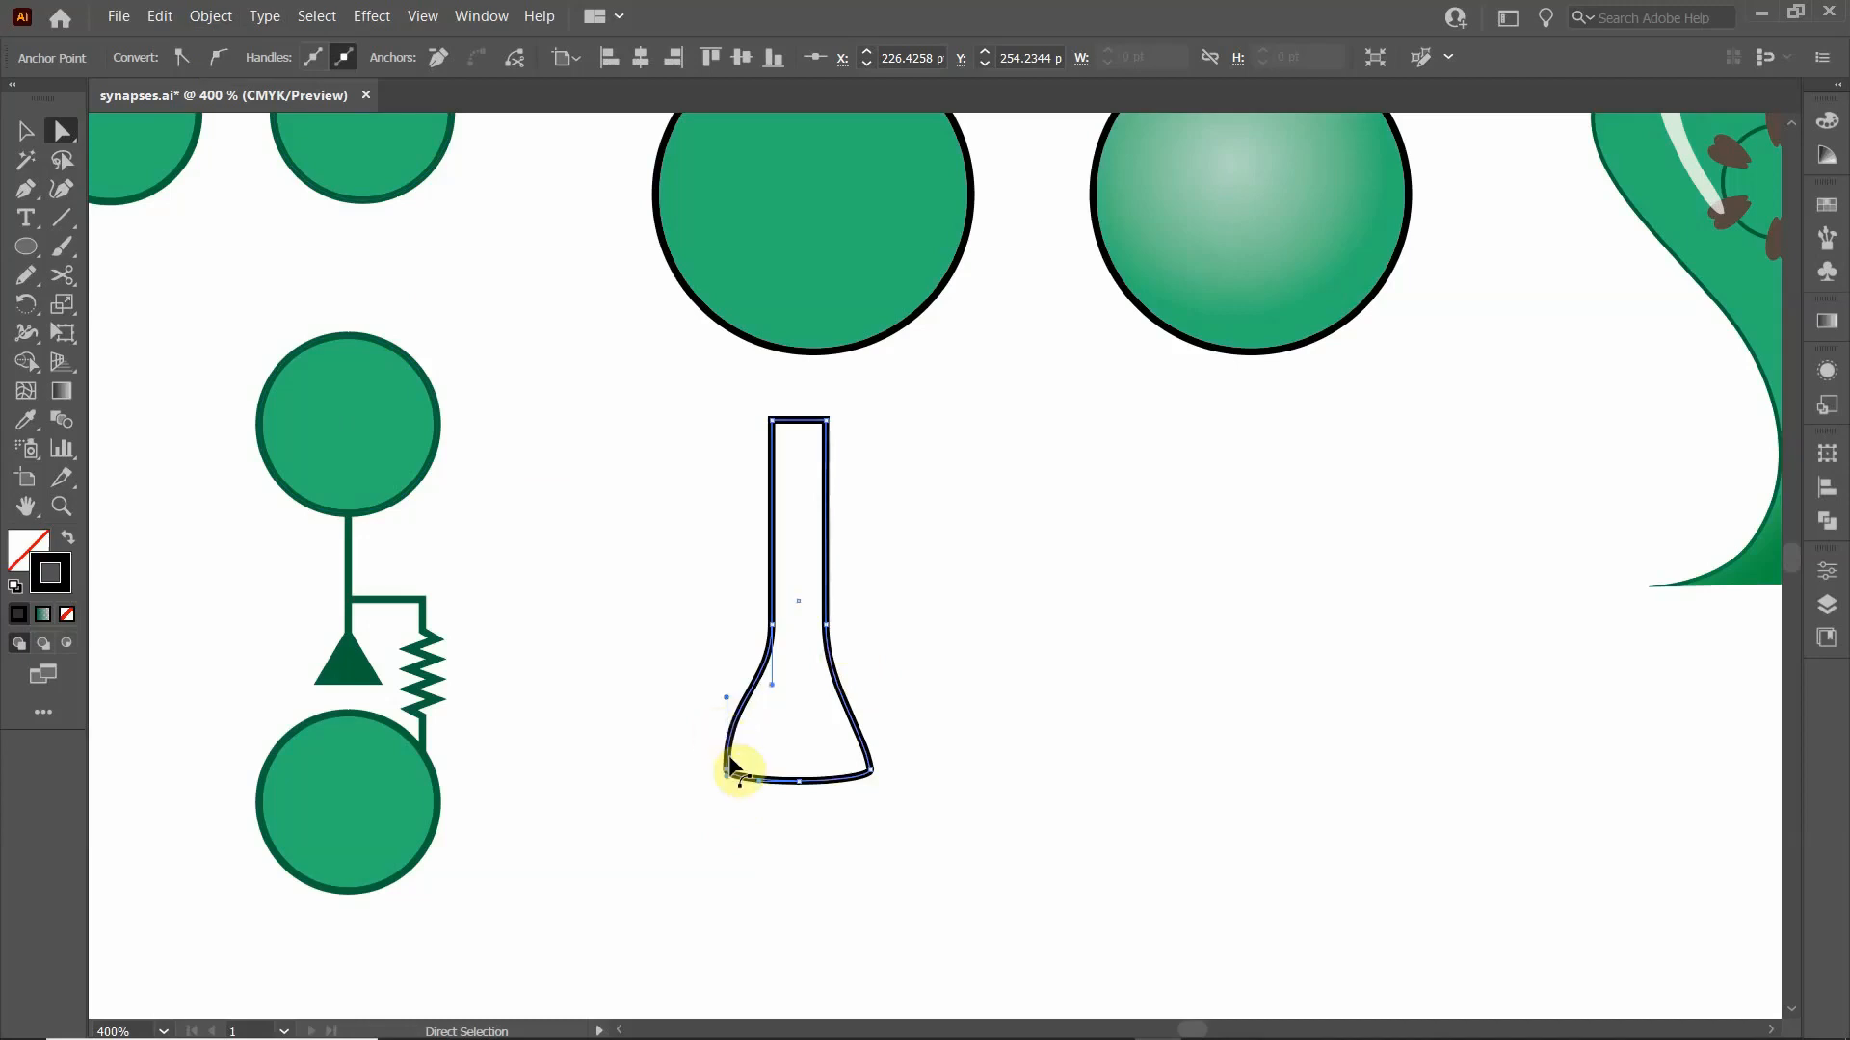
pyautogui.click(870, 775)
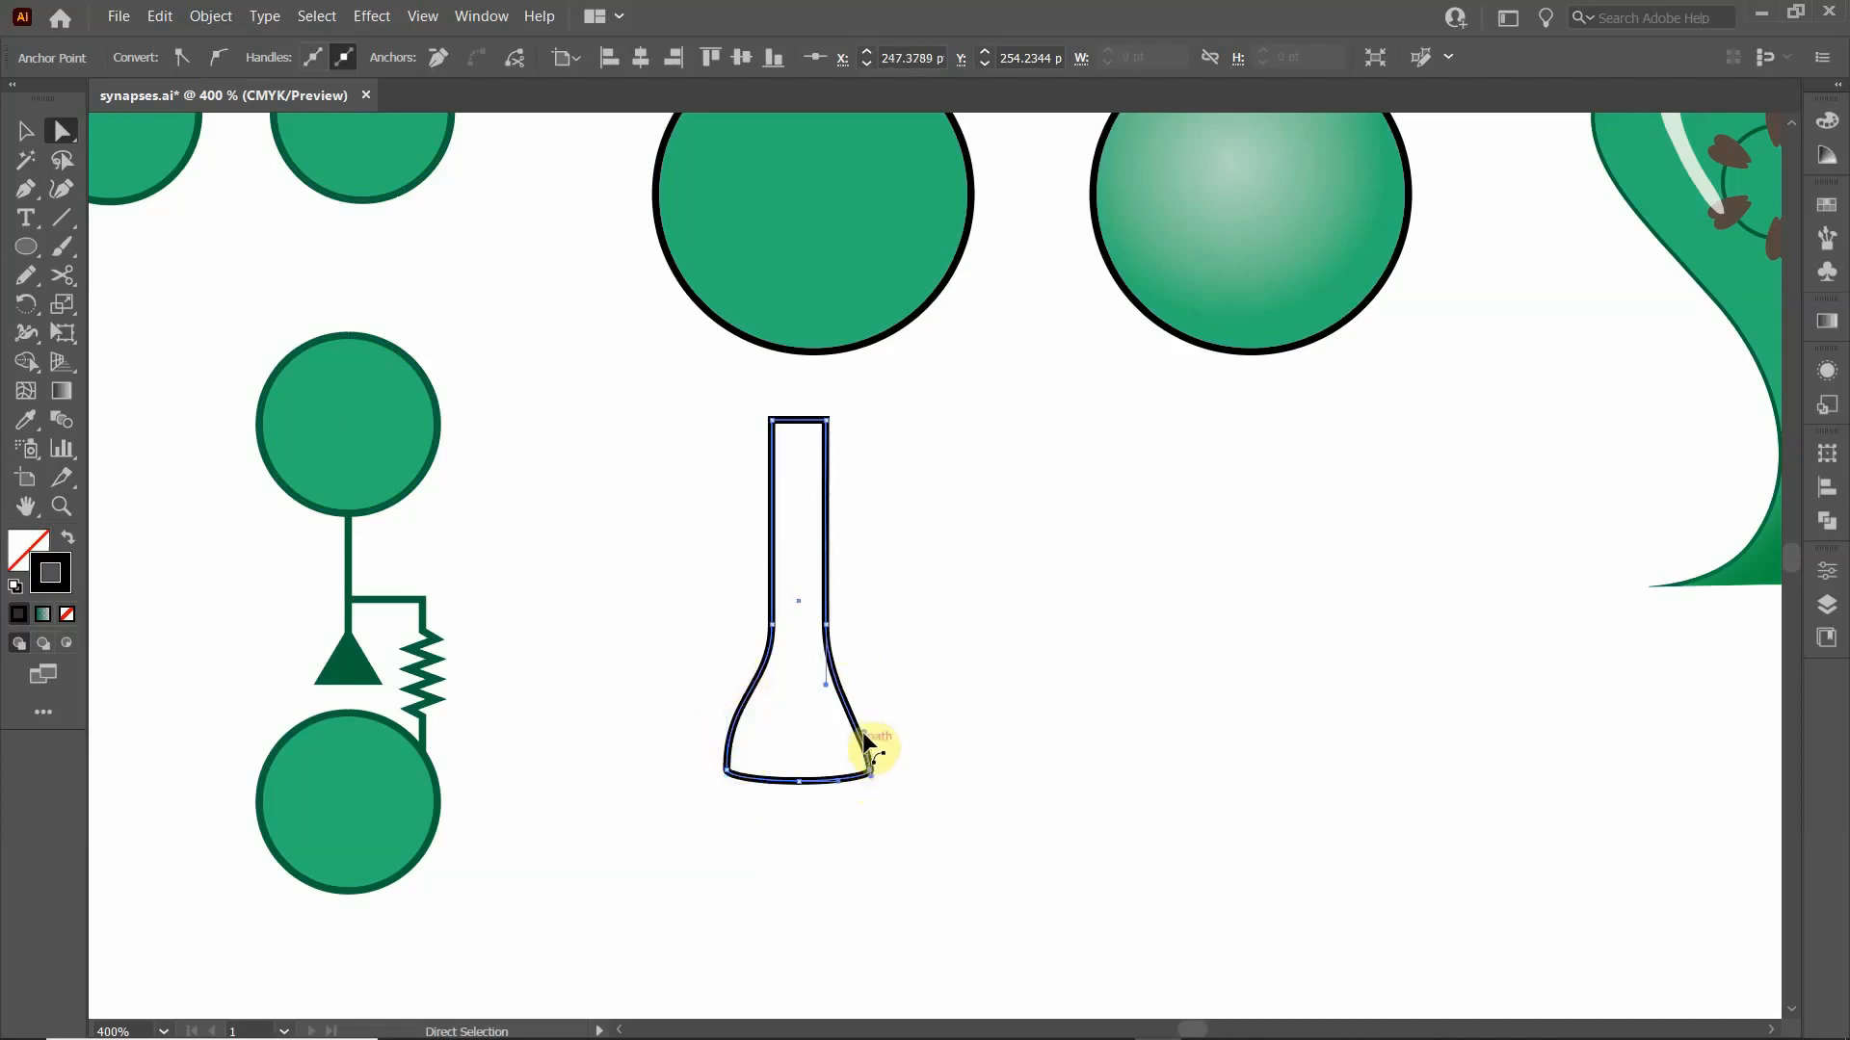
pyautogui.moveTo(867, 735); pyautogui.dragTo(872, 691)
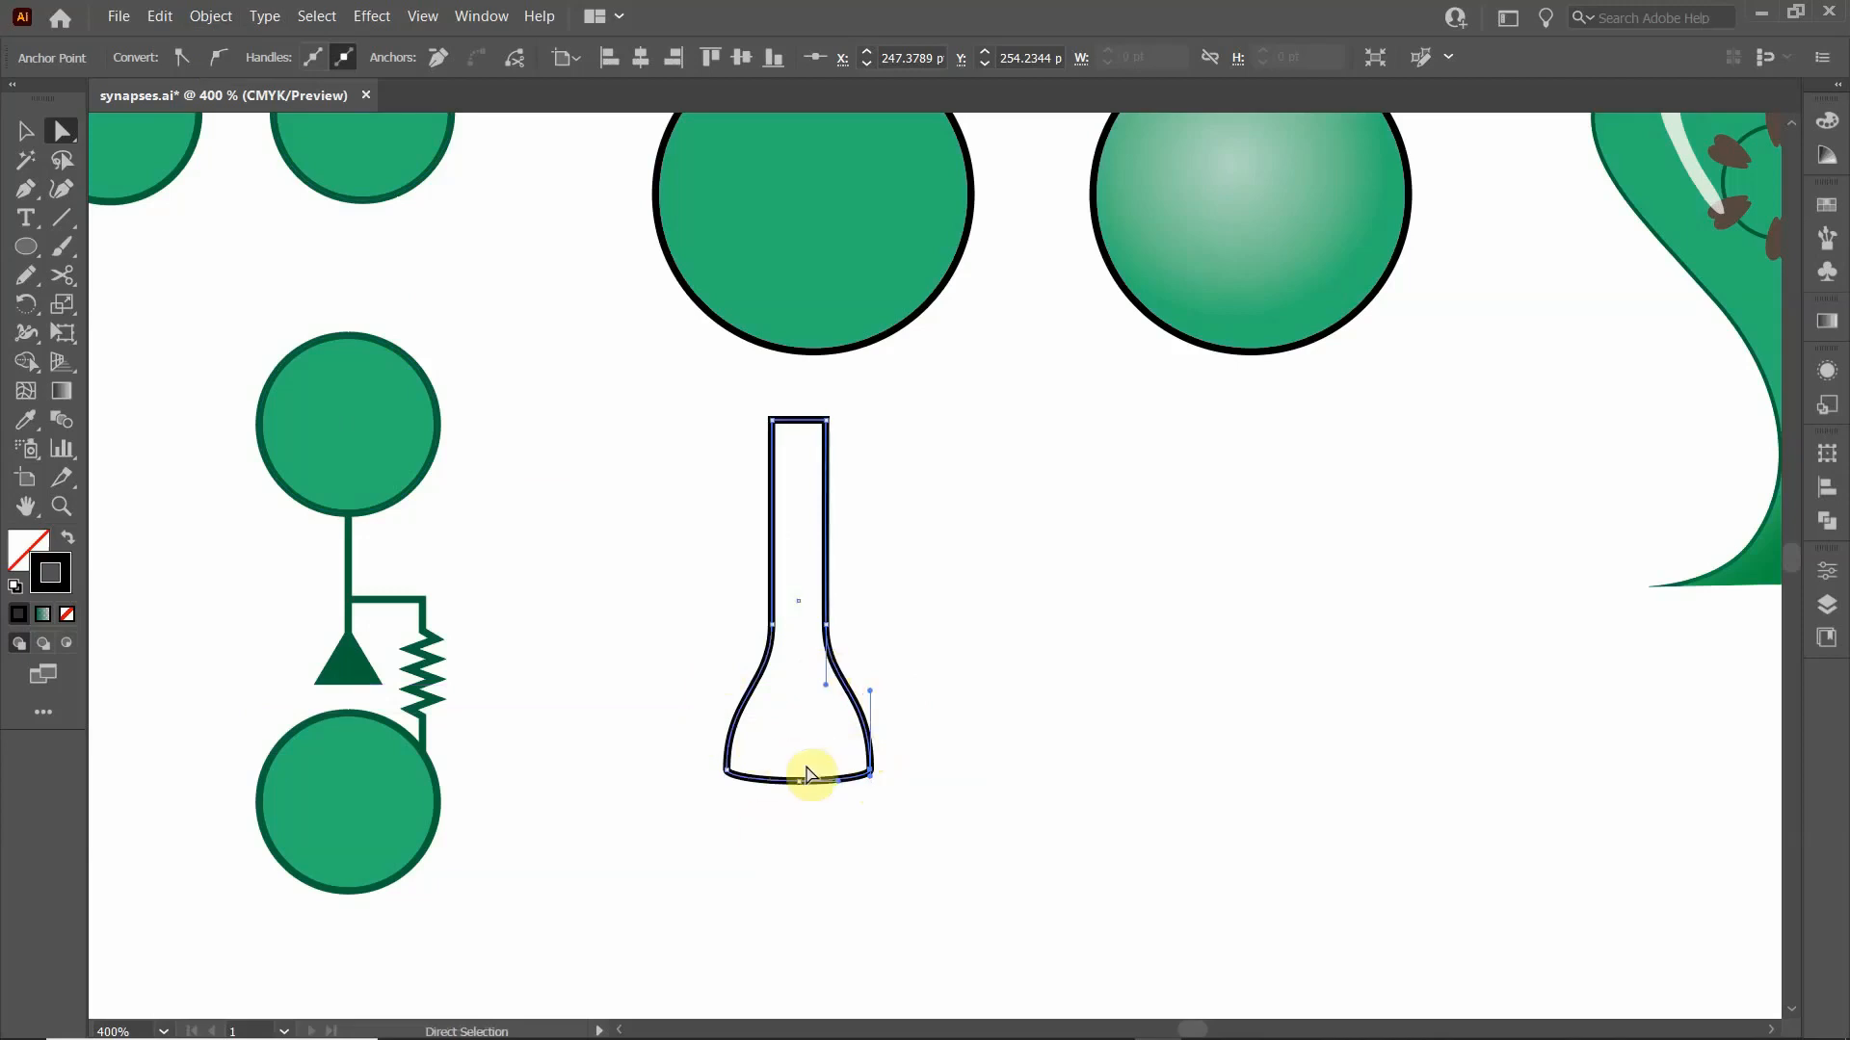
# - Move the whole flask outline straight down to make room above it
pyautogui.click(25, 130)
pyautogui.click(641, 651)
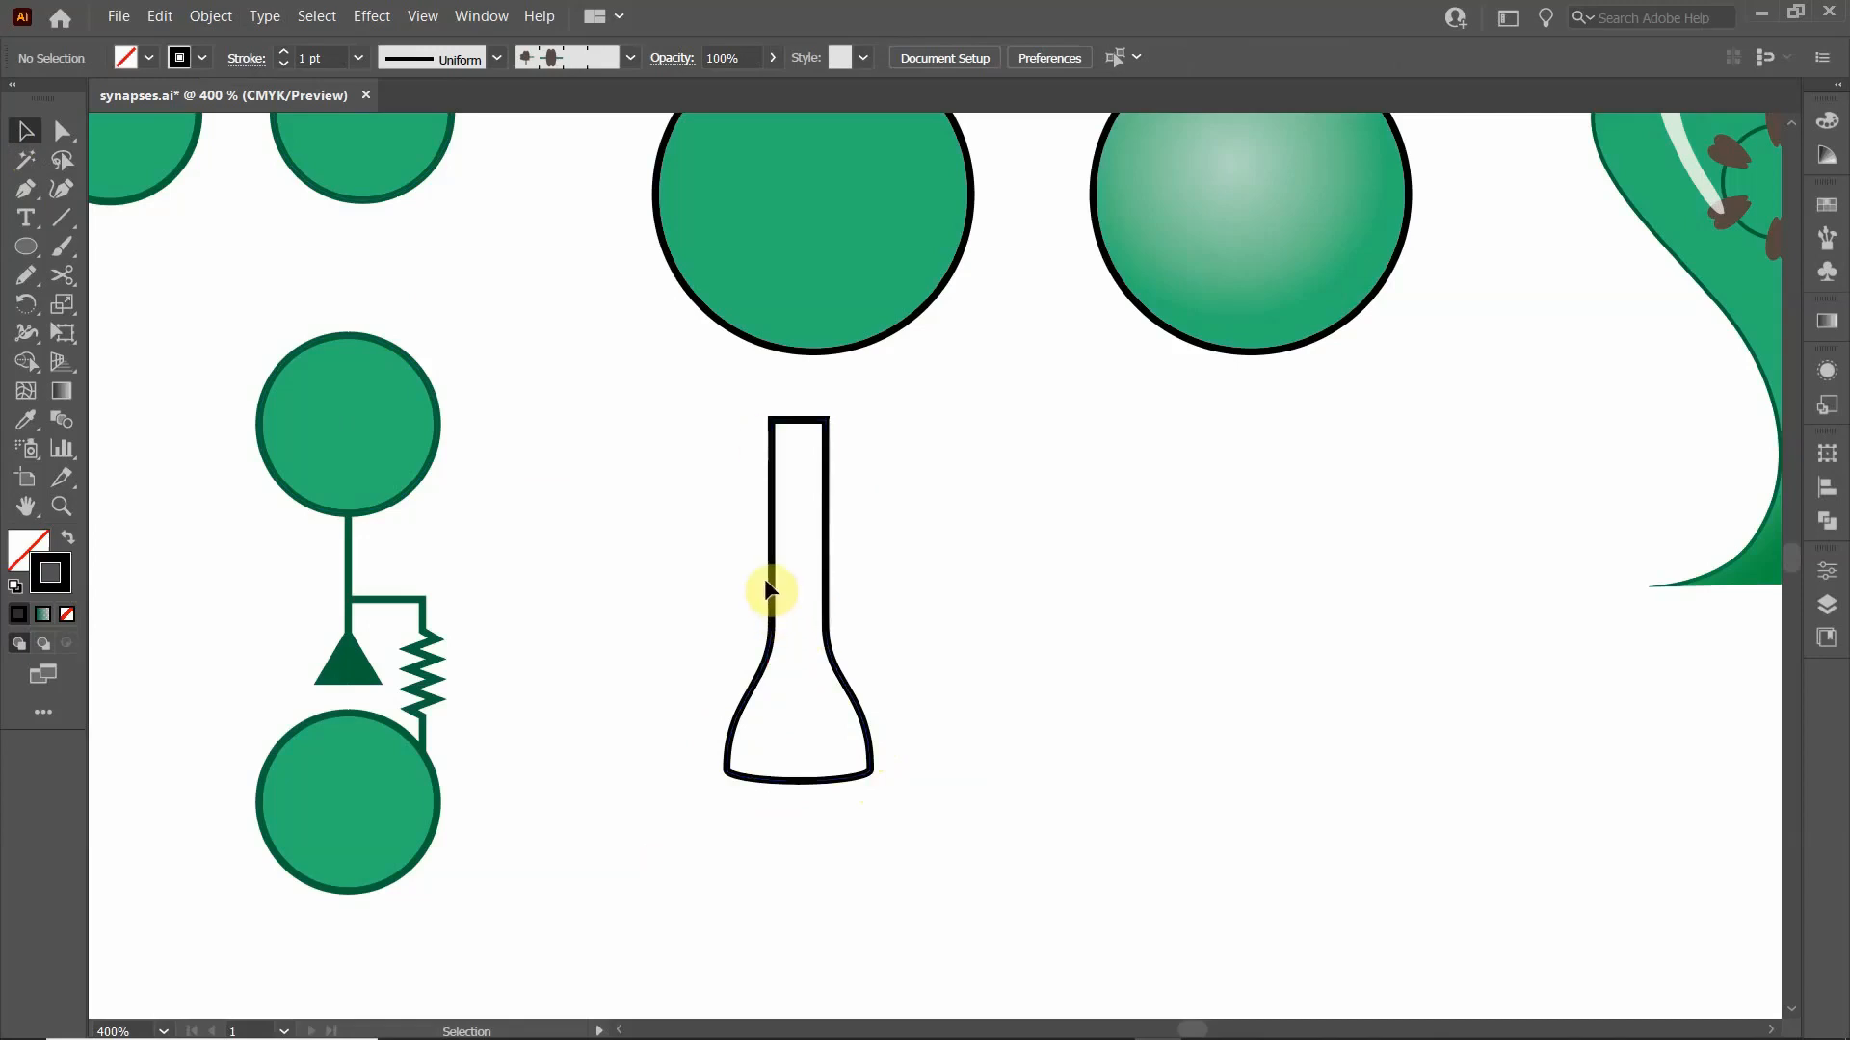
pyautogui.moveTo(774, 556); pyautogui.dragTo(774, 738)
pyautogui.click(722, 696)
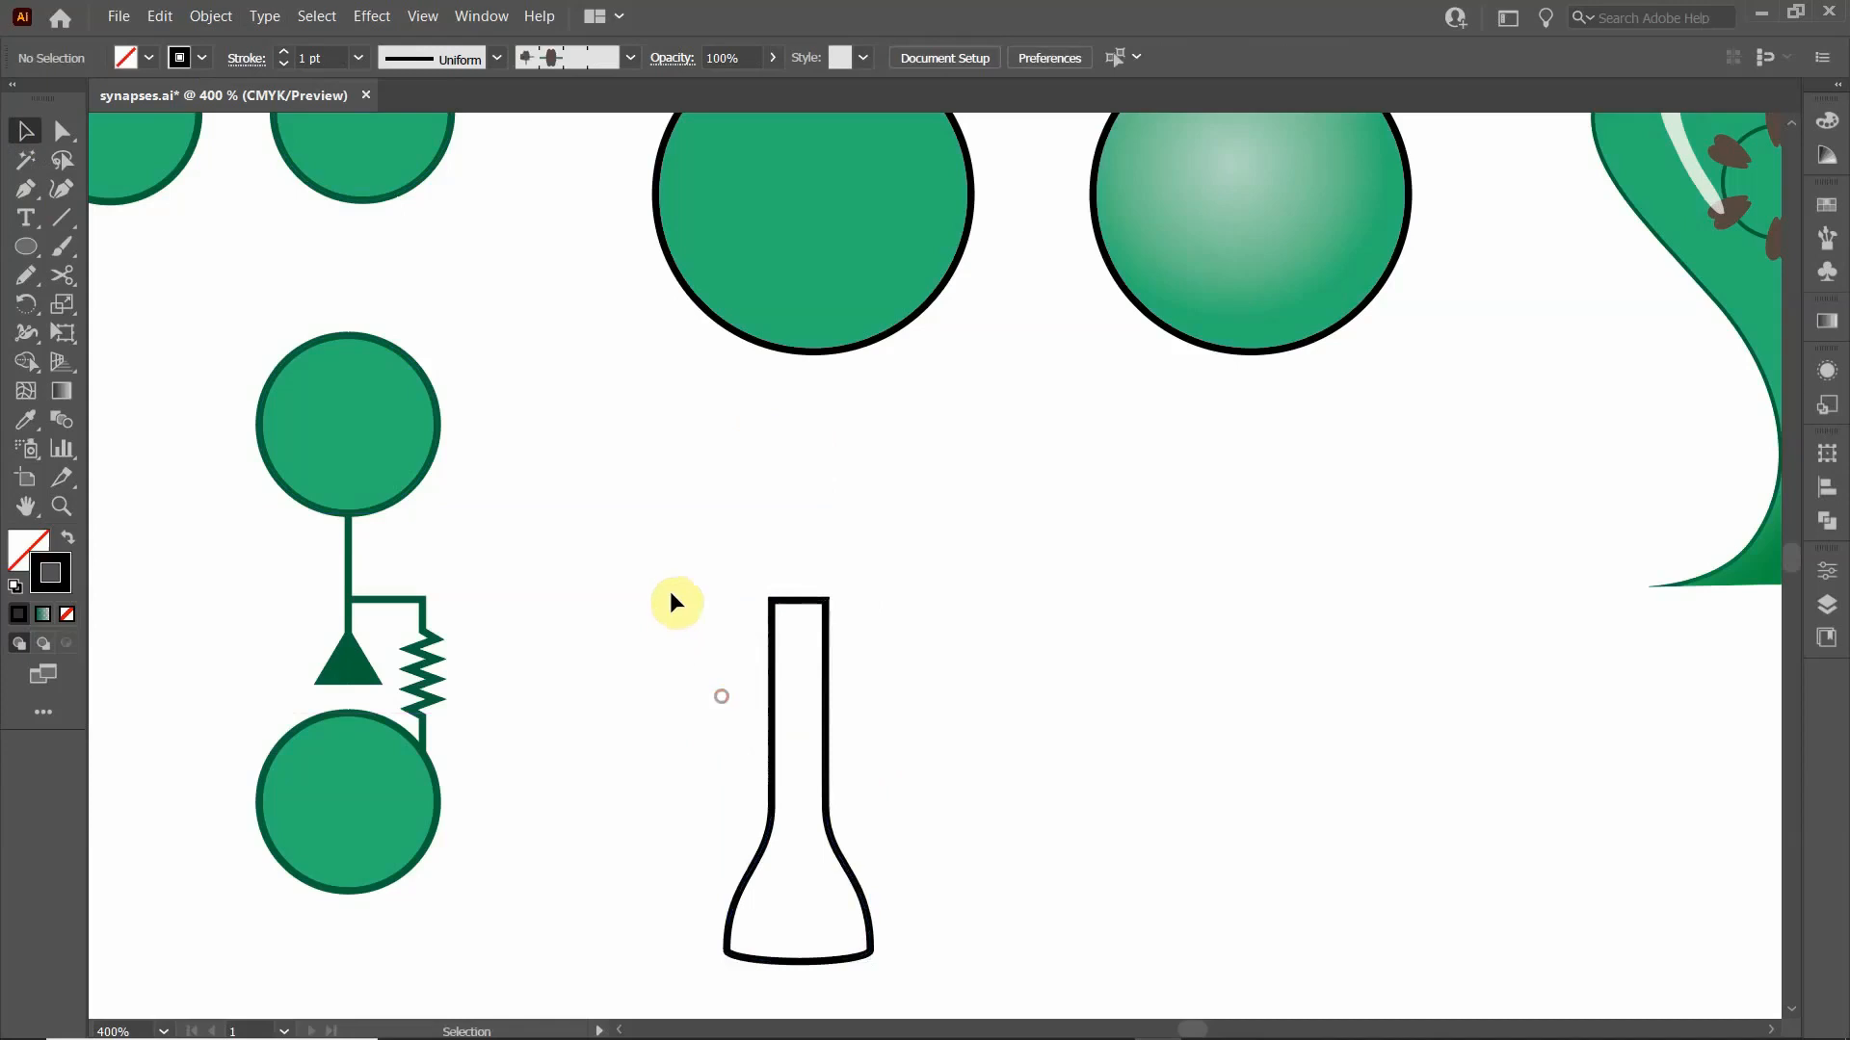
# - Draw a circle overlapping the upper end of the flask's neck and place a copy of it just below the flask's base
pyautogui.click(26, 247)
pyautogui.moveTo(713, 437); pyautogui.dragTo(955, 676)
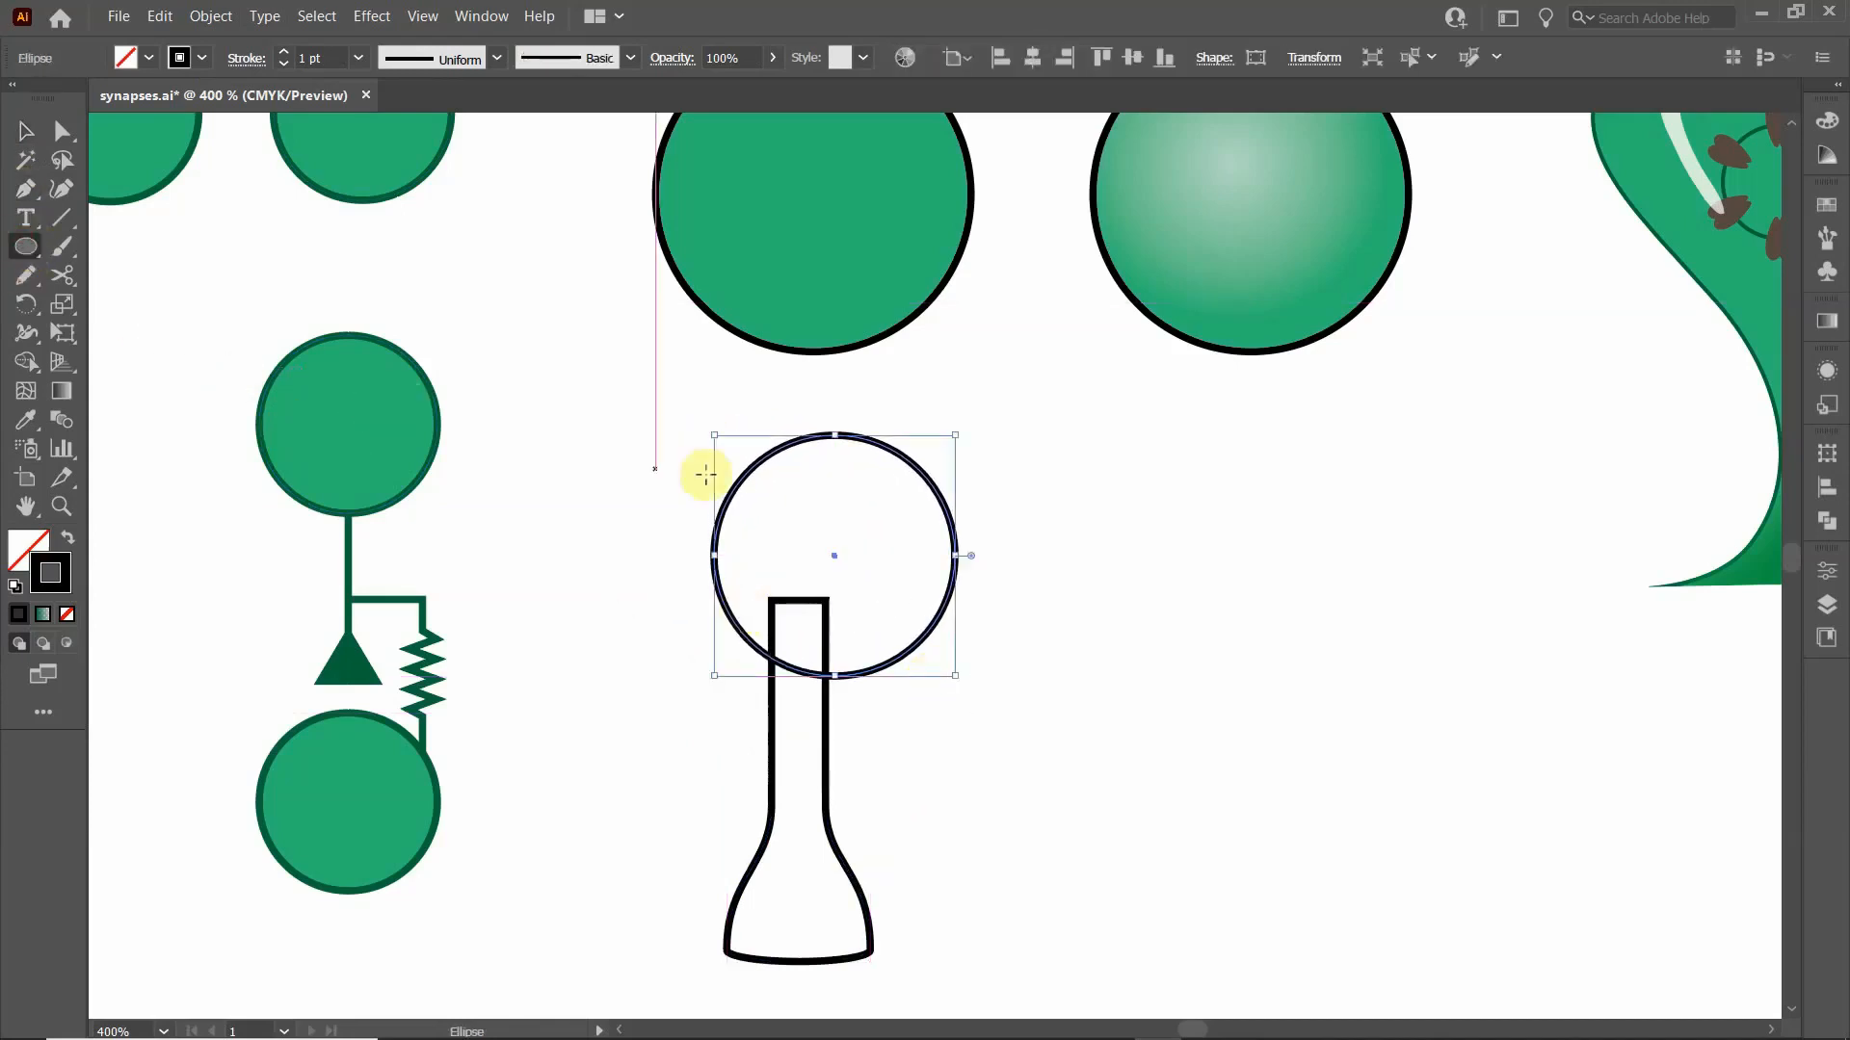
pyautogui.click(26, 130)
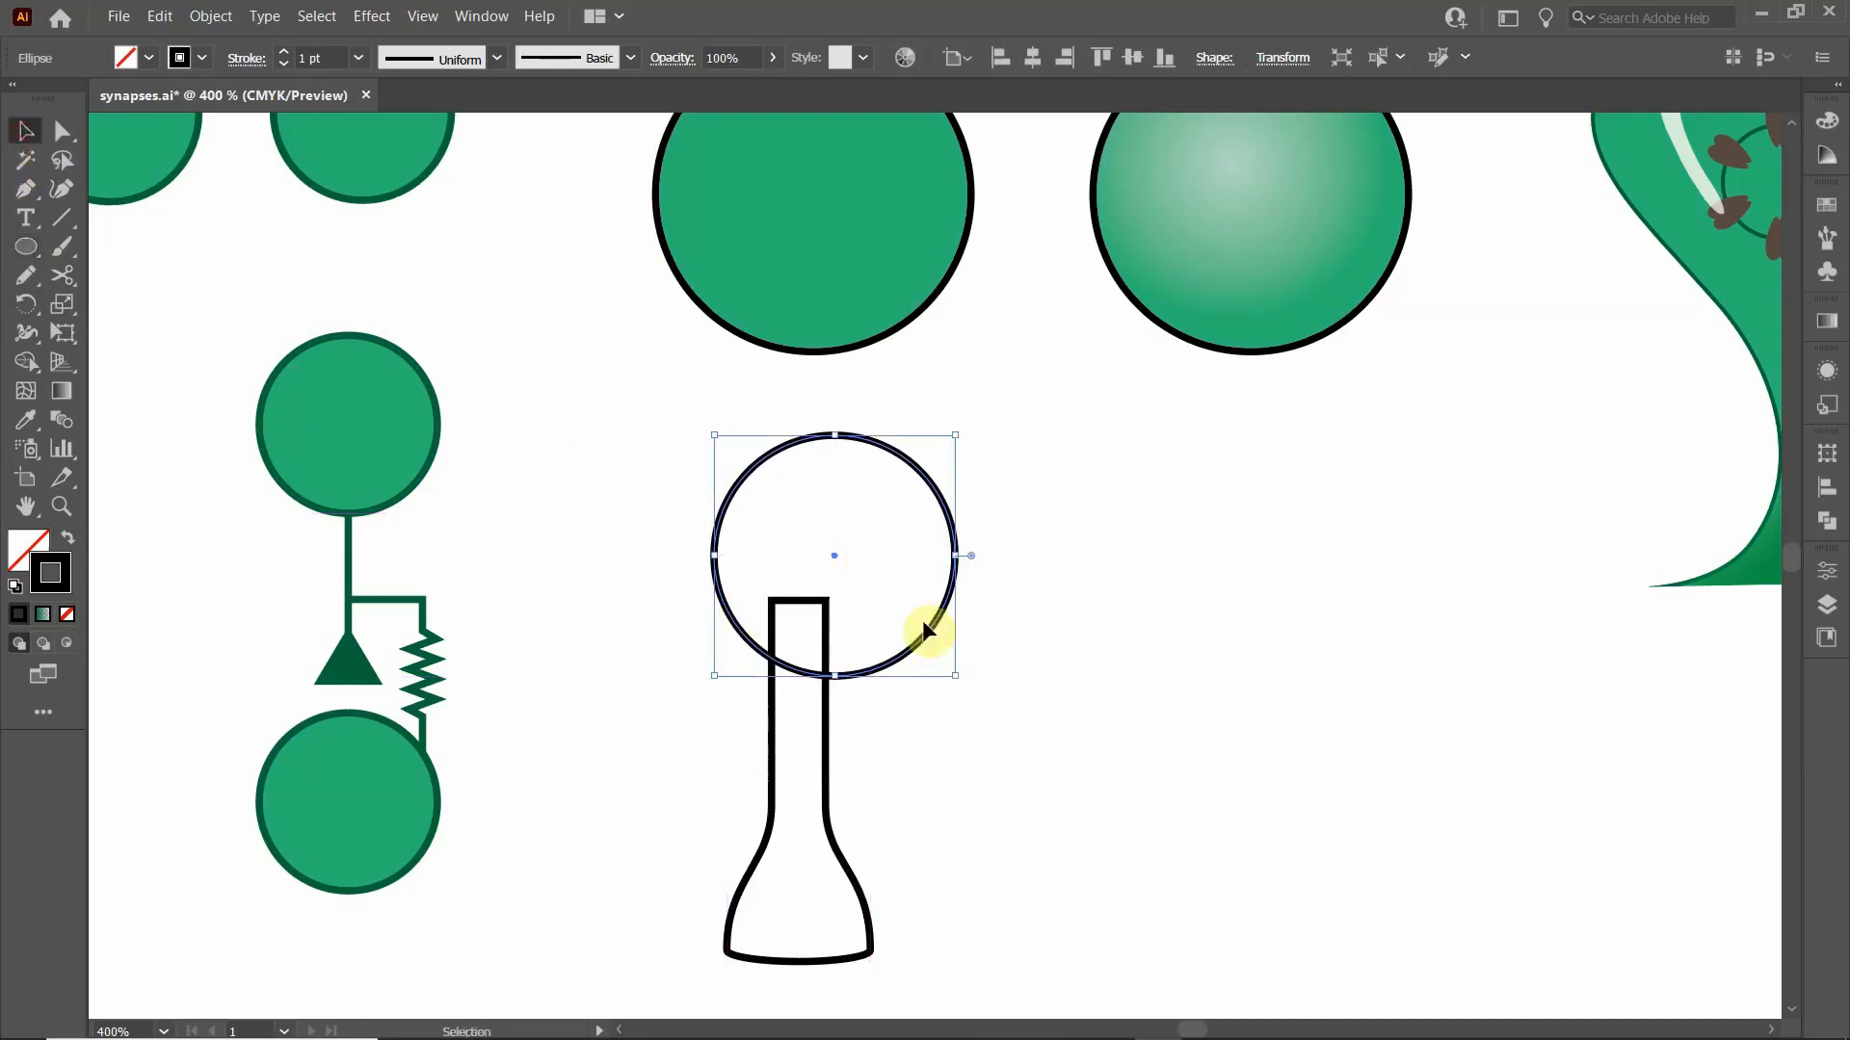
pyautogui.scroll(-3, 852, 655)
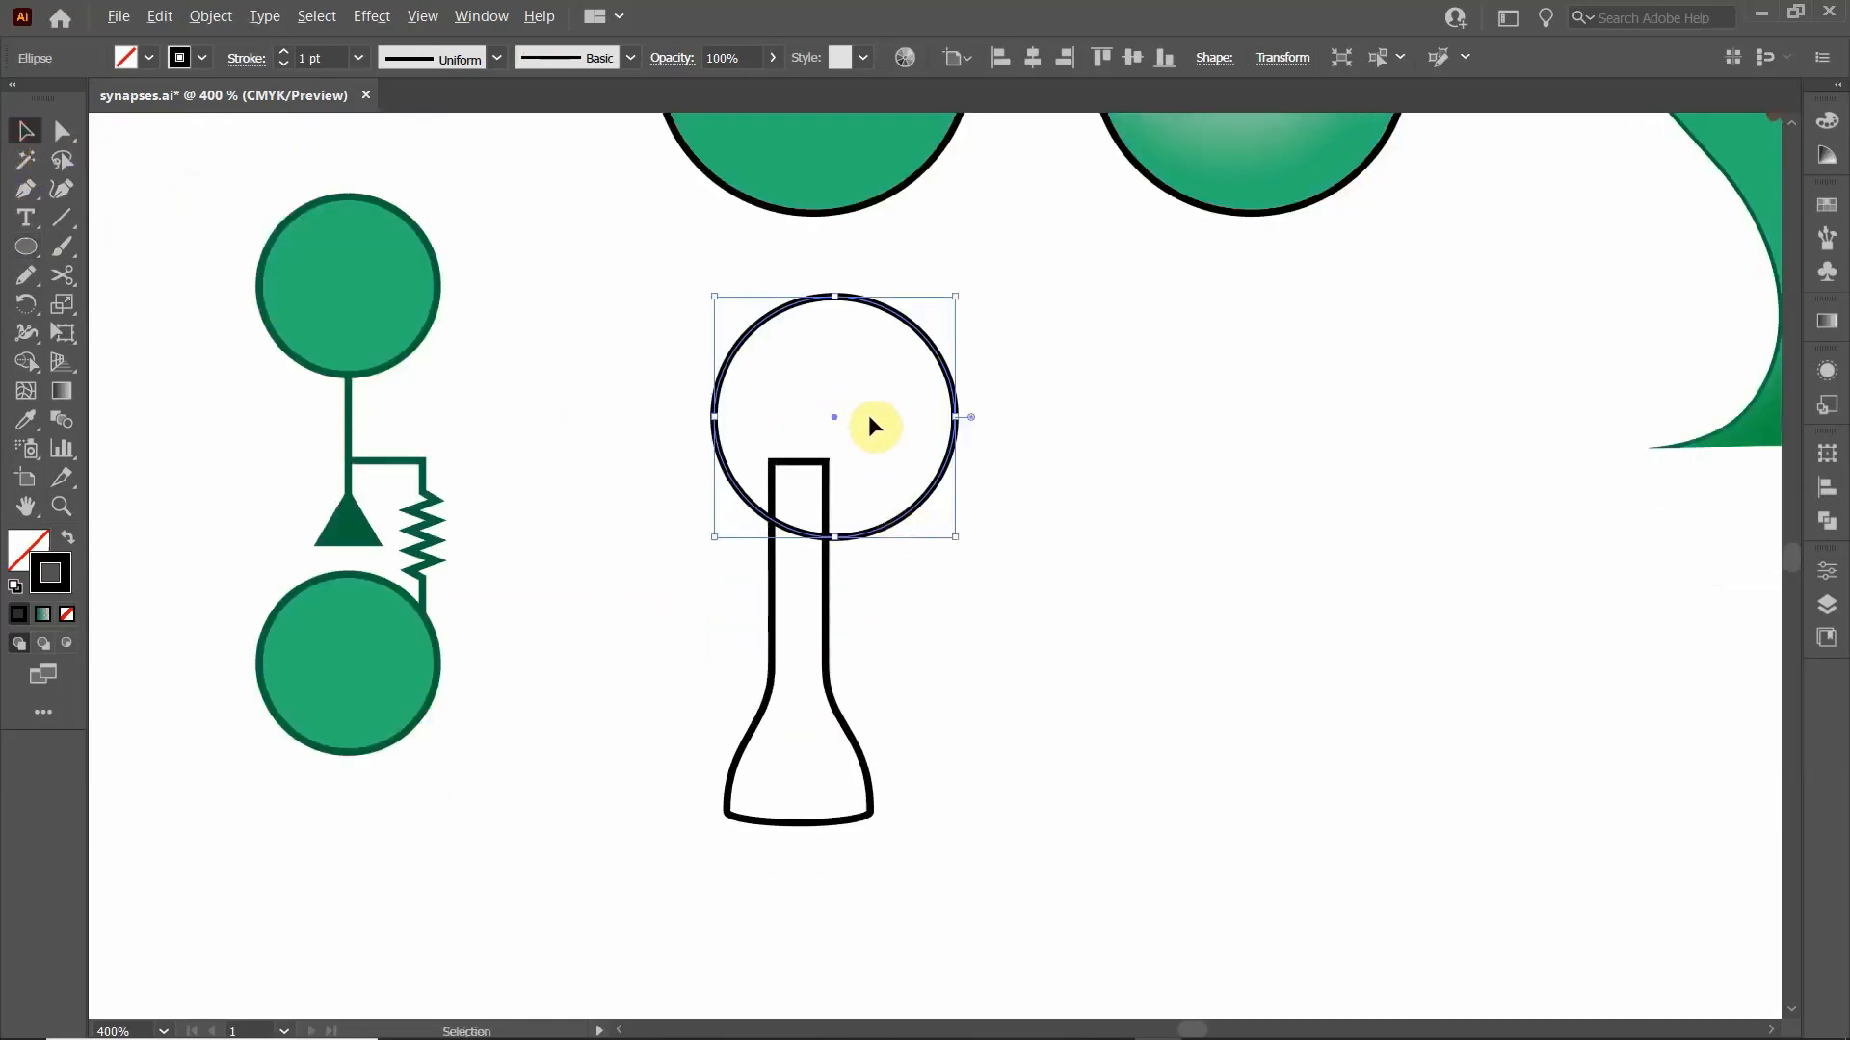
pyautogui.click(944, 493)
pyautogui.click(950, 401)
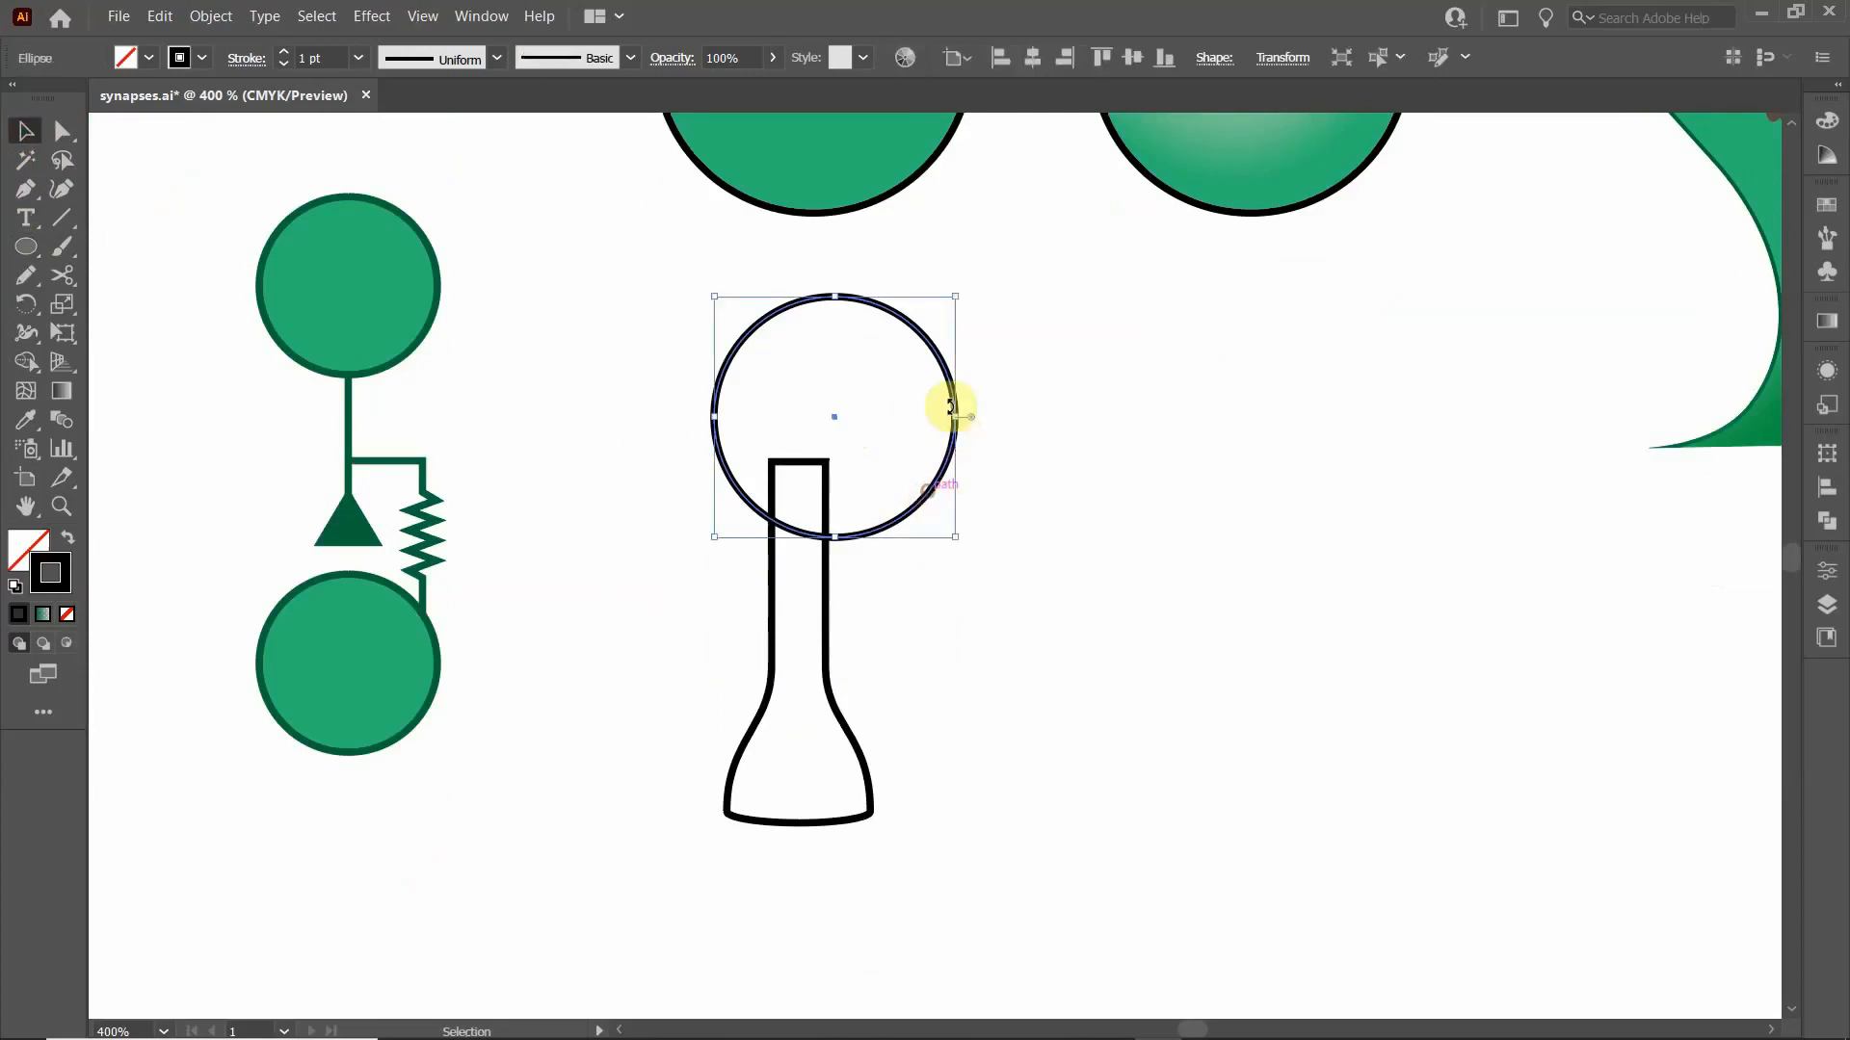
pyautogui.moveTo(950, 378); pyautogui.dragTo(909, 931)
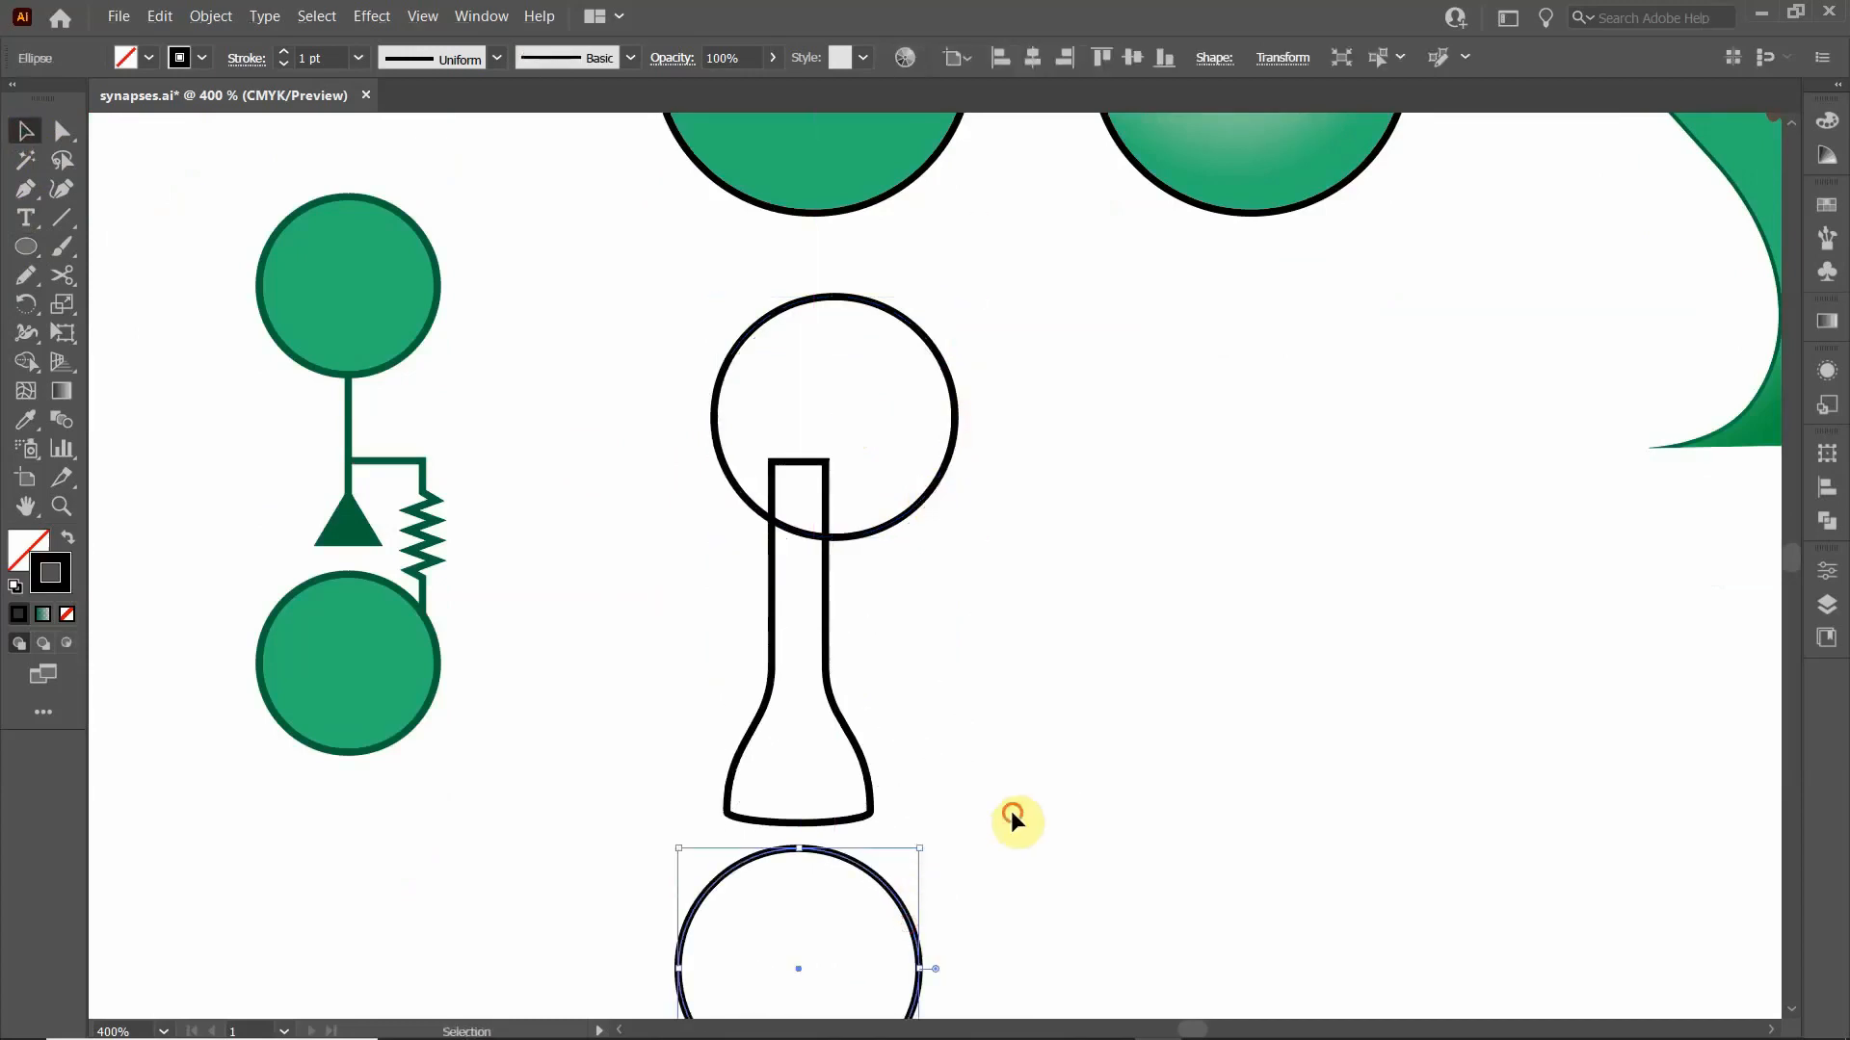
# - Align the two circles and the flask outline to a common horizontal center
pyautogui.click(927, 636)
pyautogui.moveTo(651, 471); pyautogui.dragTo(992, 933)
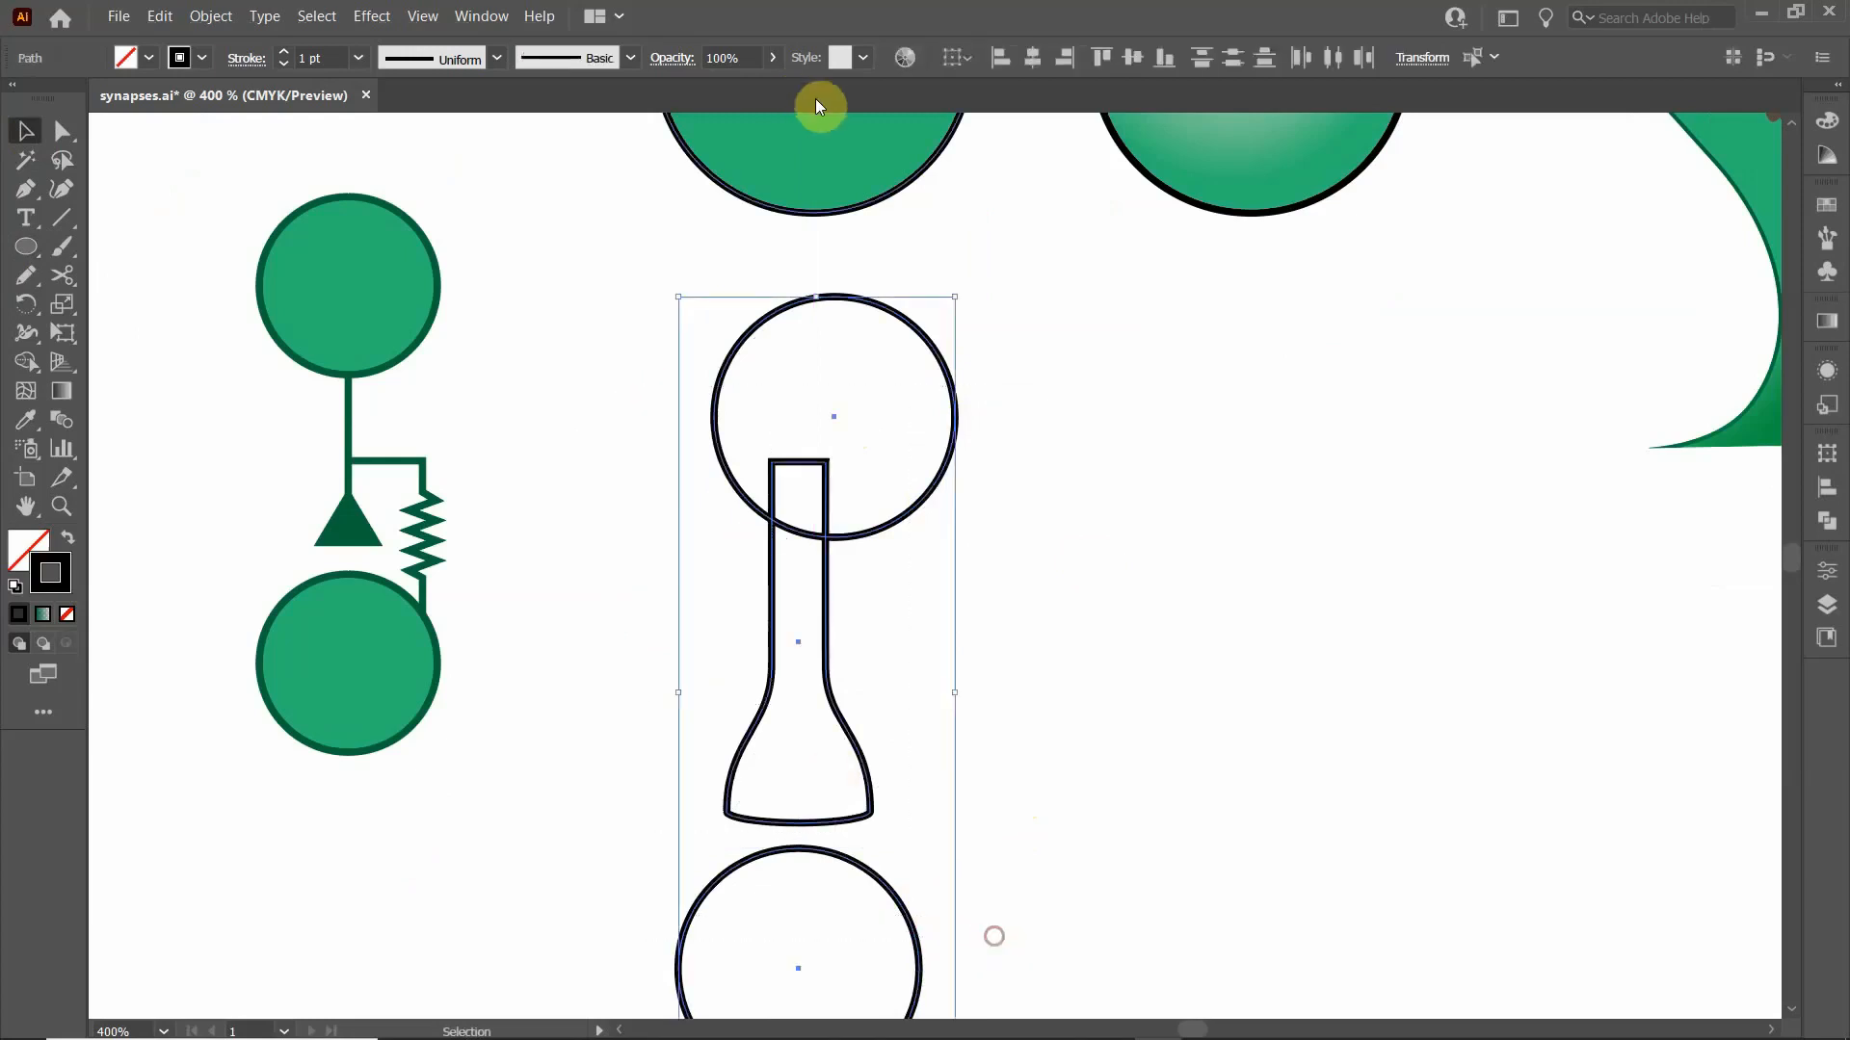
pyautogui.click(1030, 61)
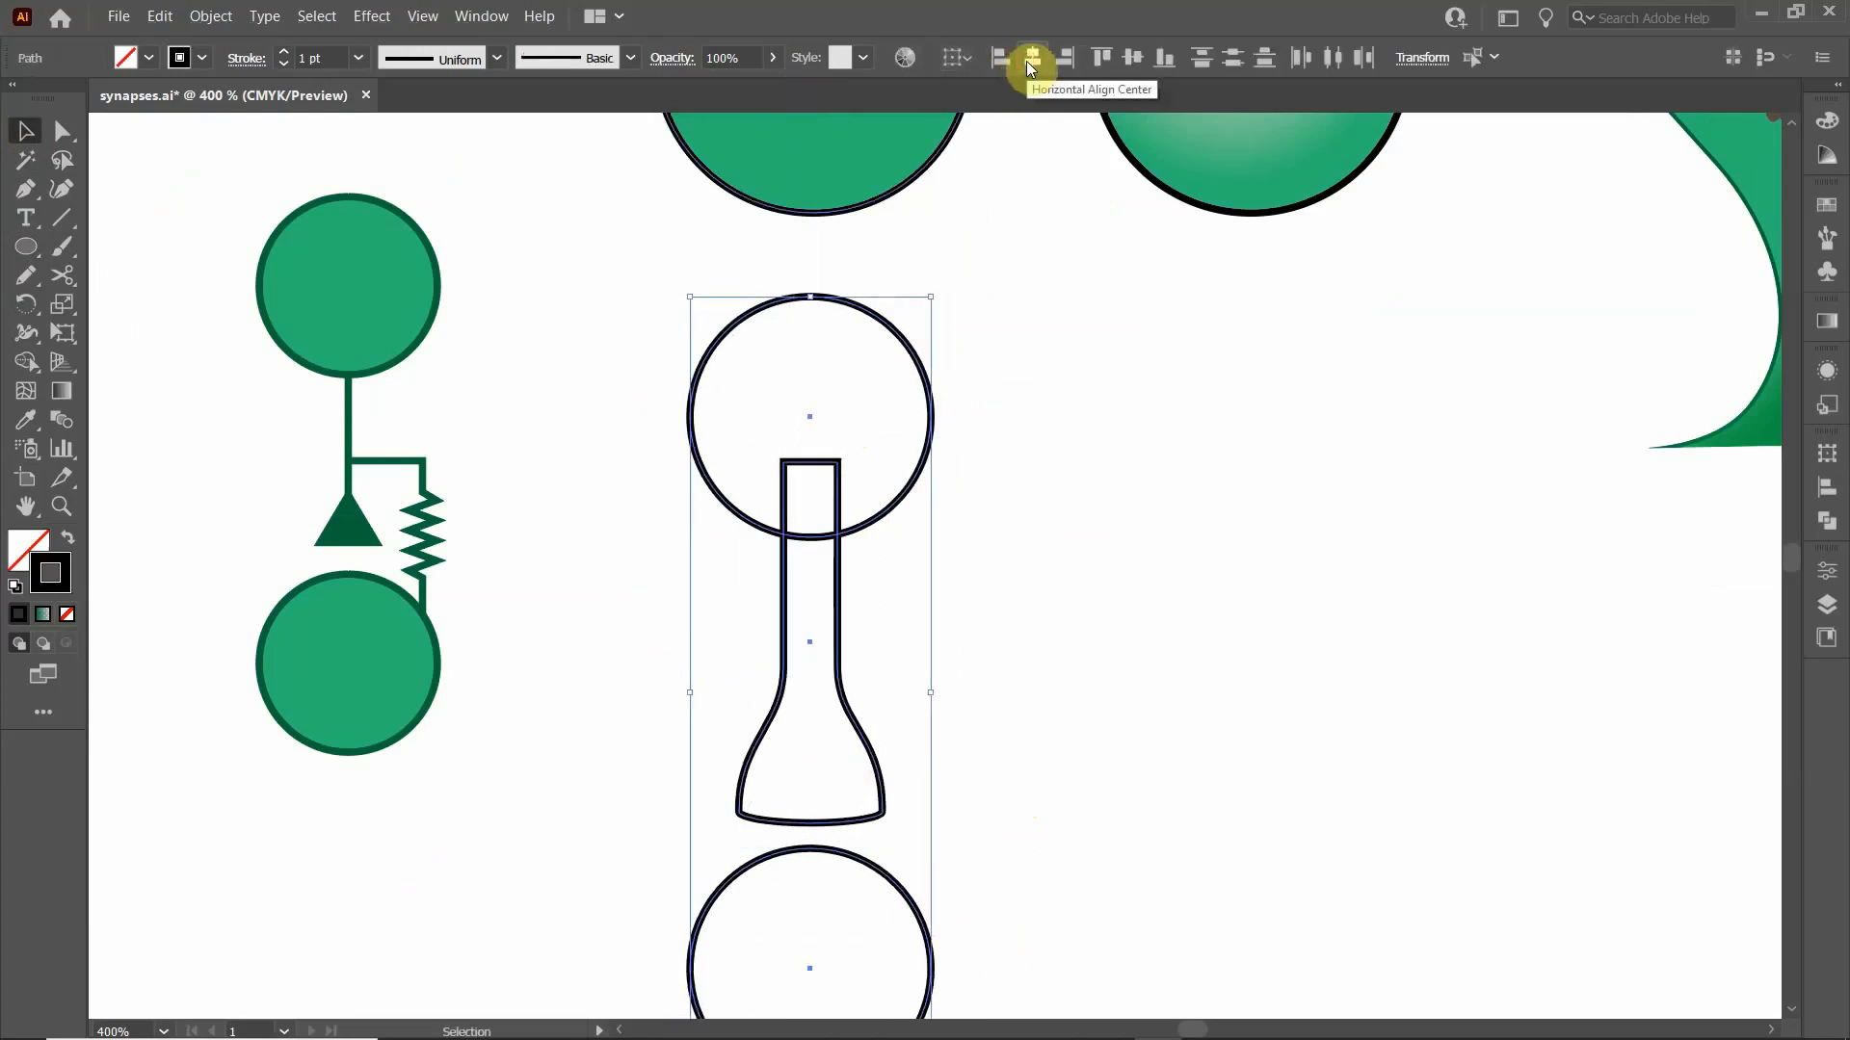
pyautogui.click(1029, 543)
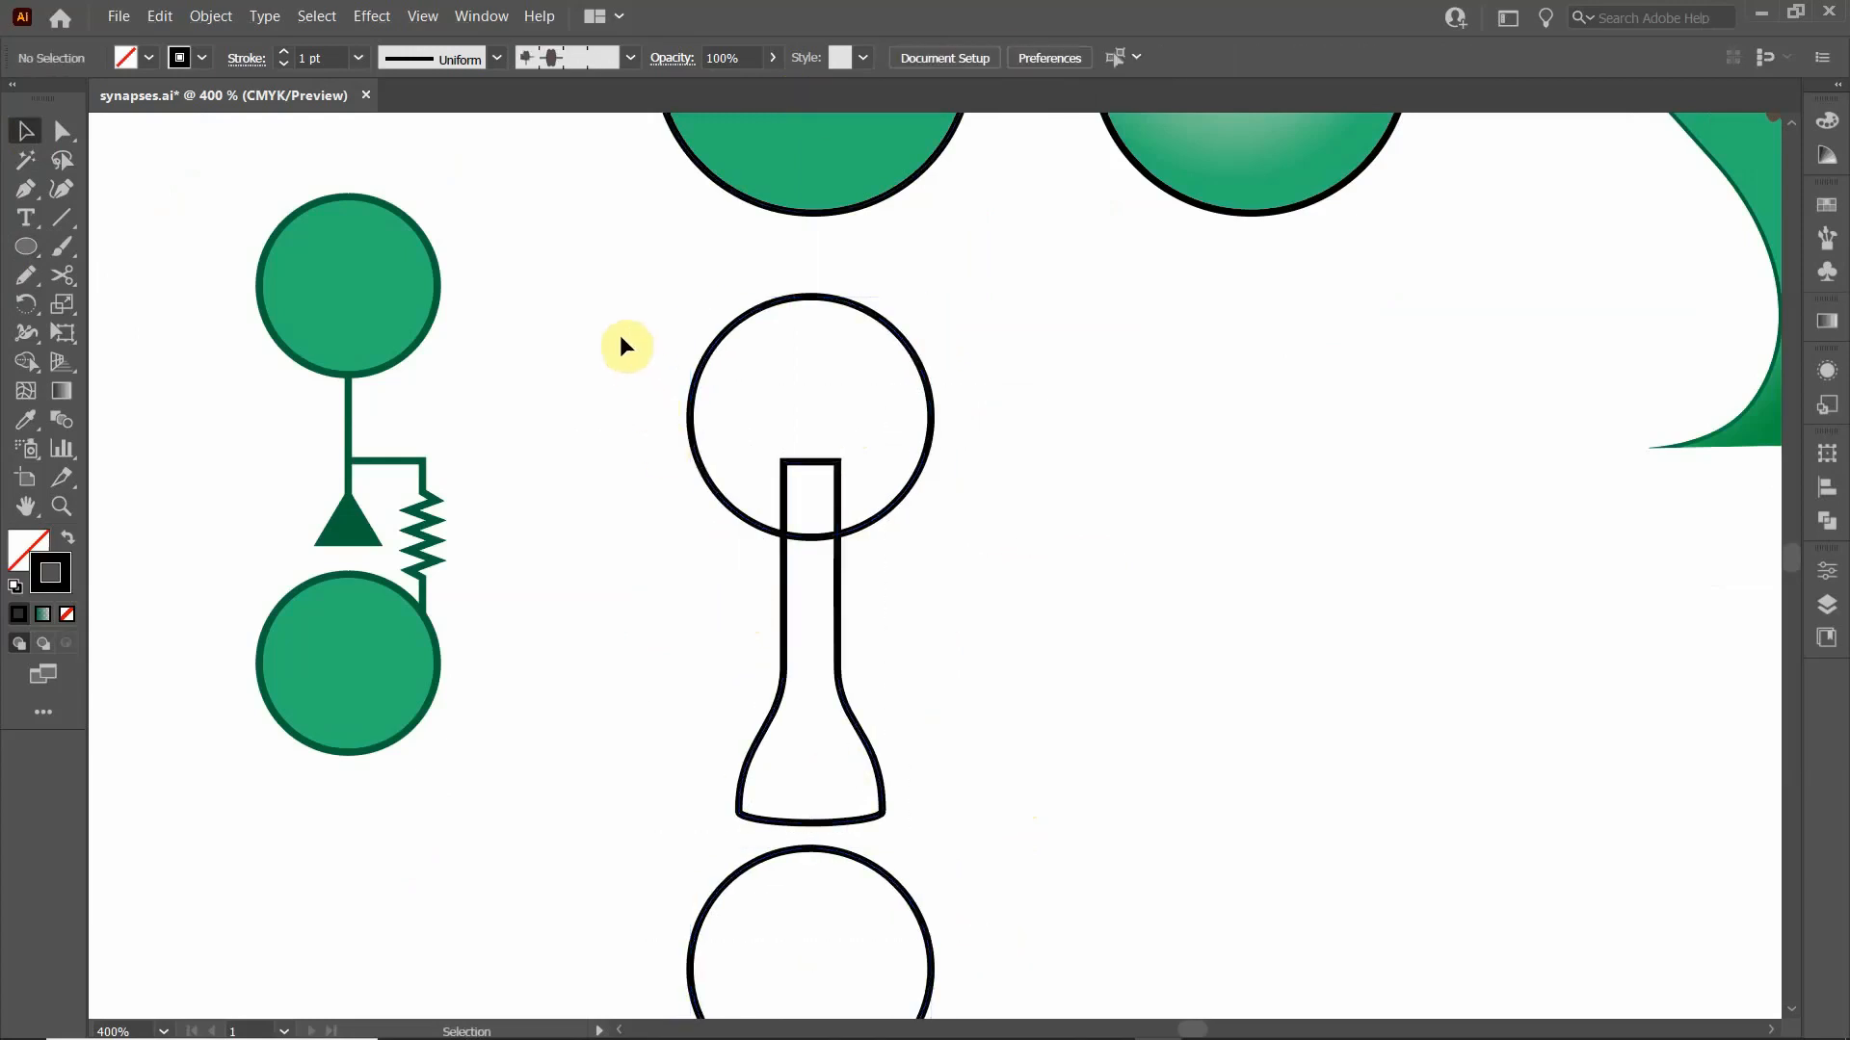
# - Merge the upper circle and the flask outline into one continuous shape with the Shape Builder tool
pyautogui.moveTo(616, 328); pyautogui.dragTo(1024, 720)
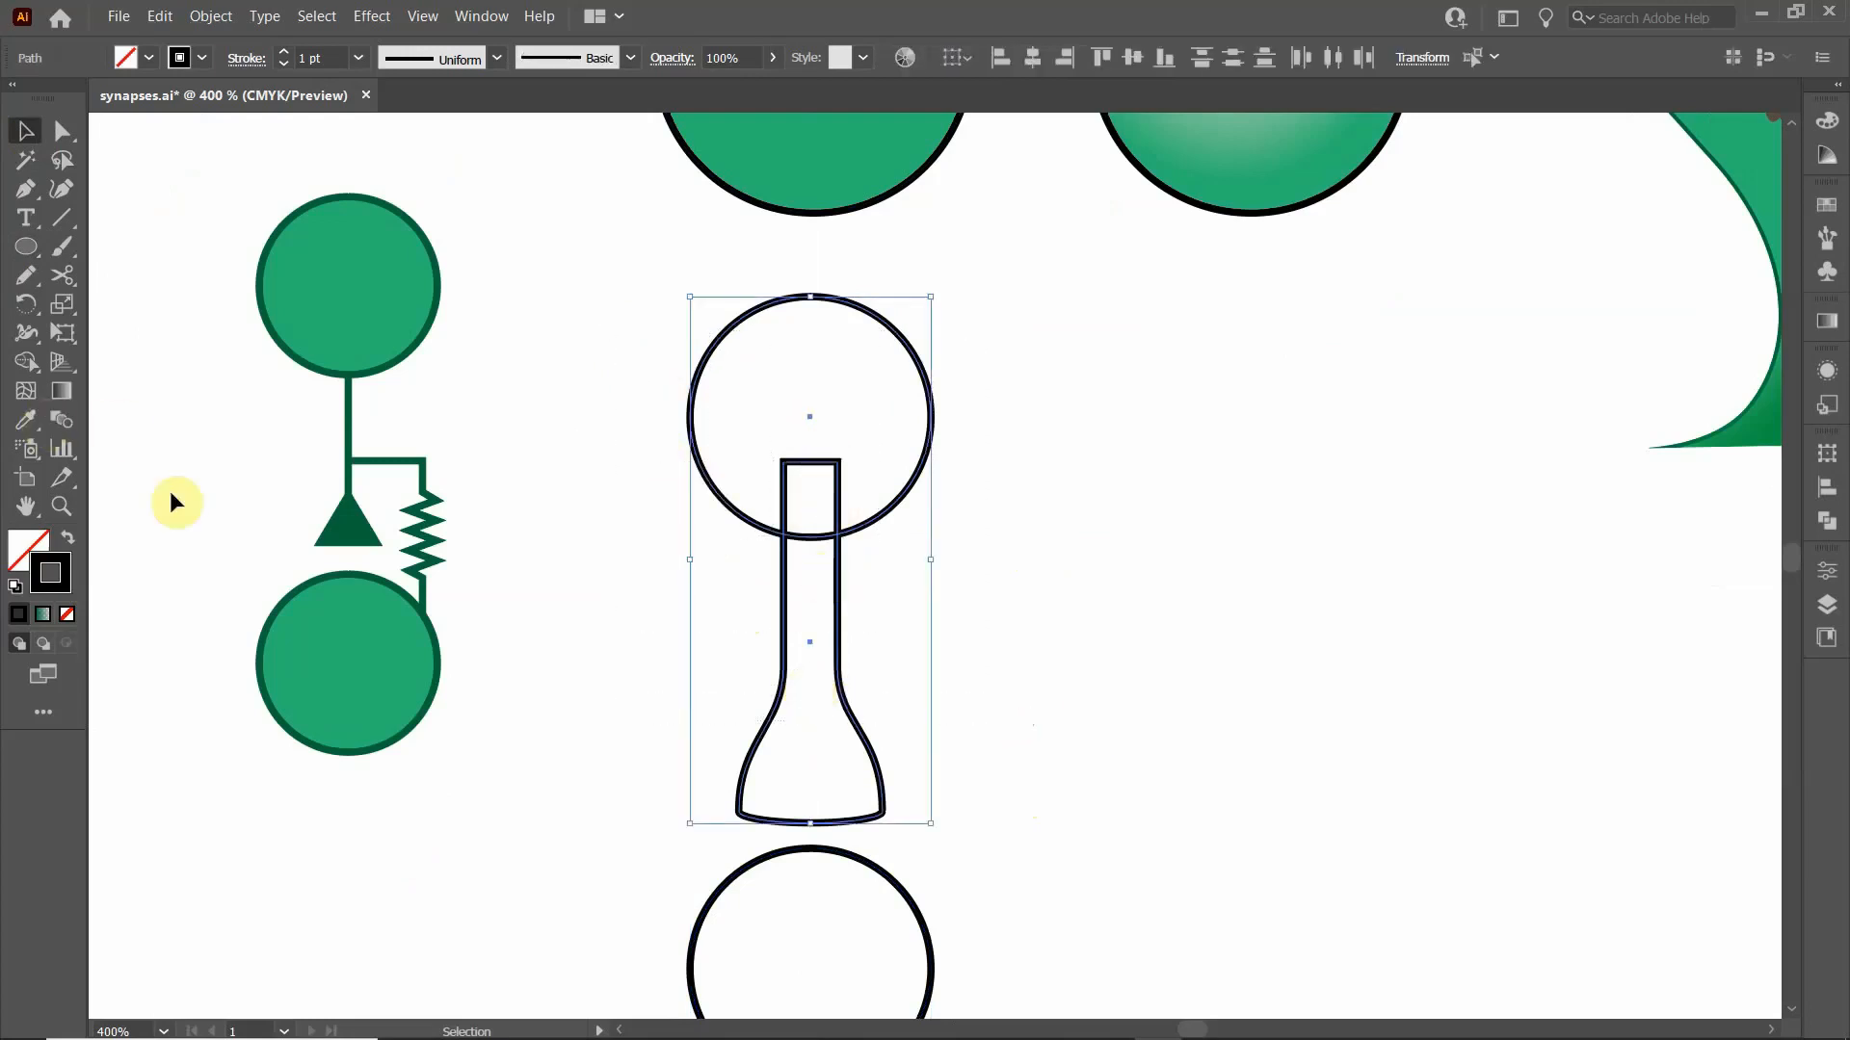
pyautogui.click(28, 368)
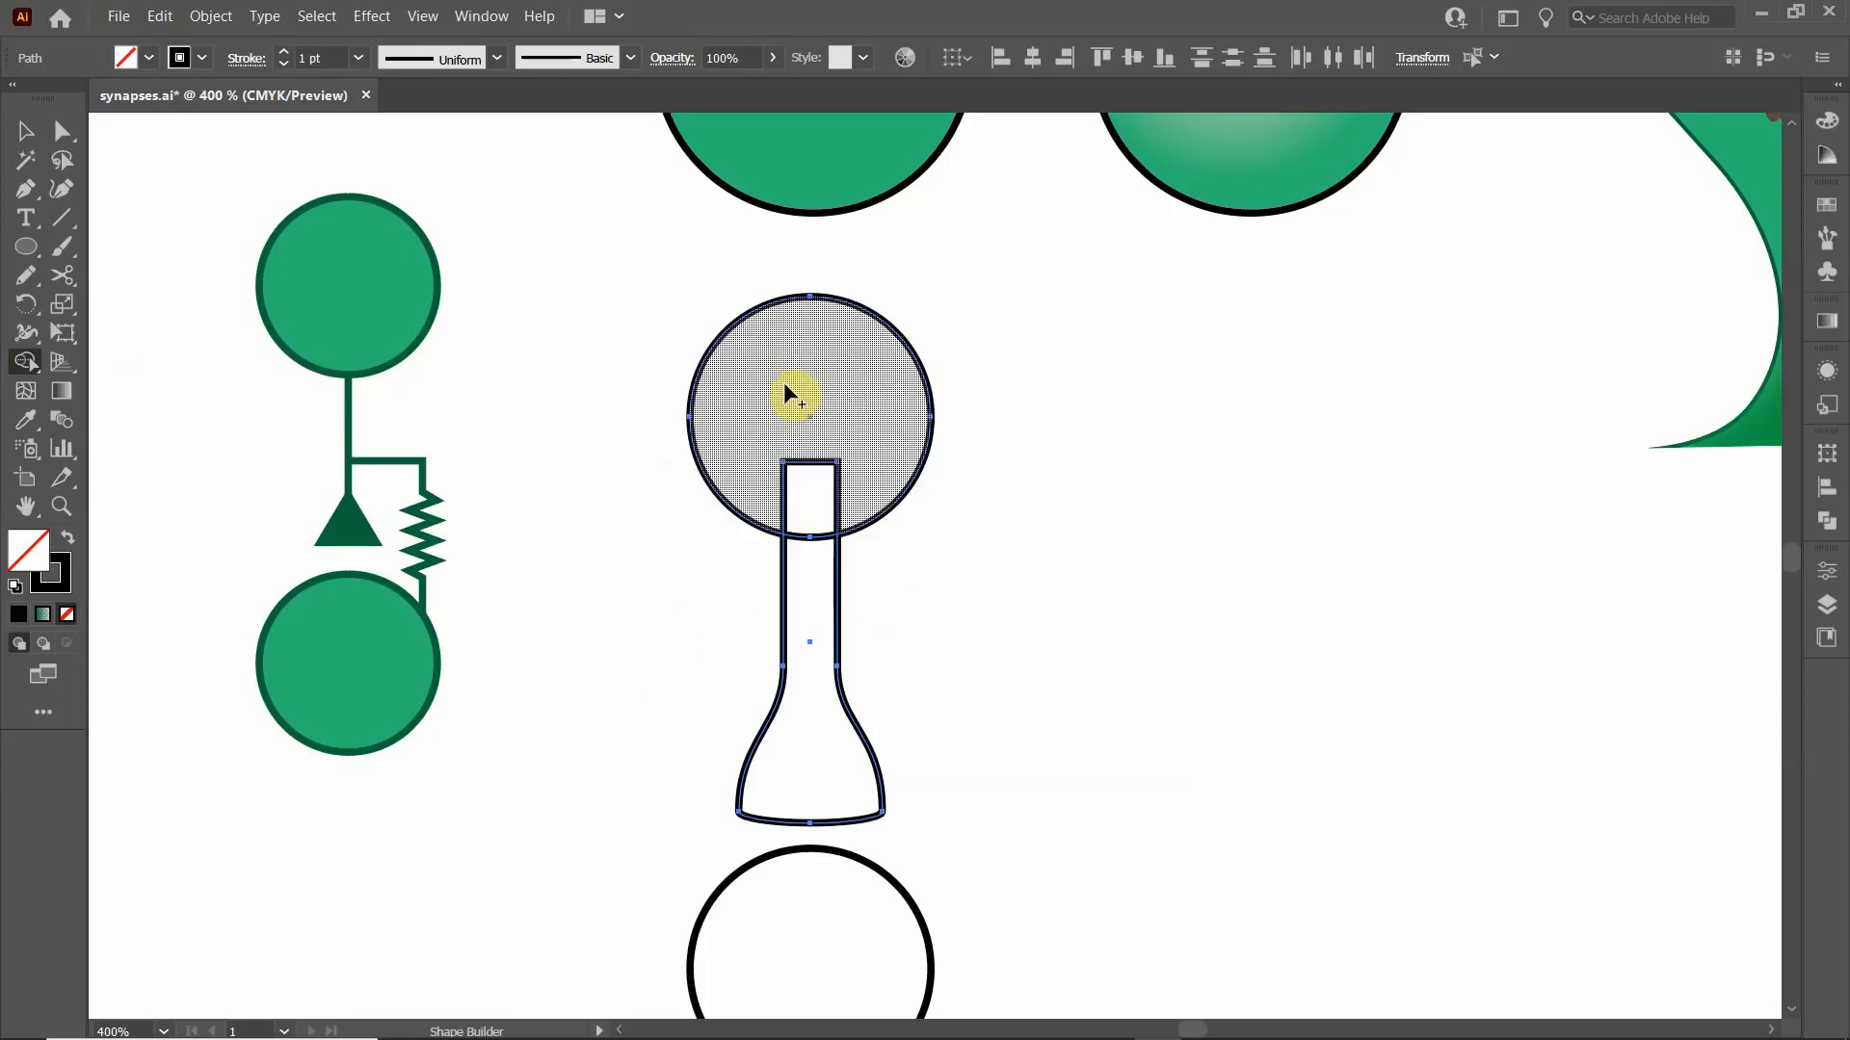
pyautogui.moveTo(770, 383); pyautogui.dragTo(799, 446)
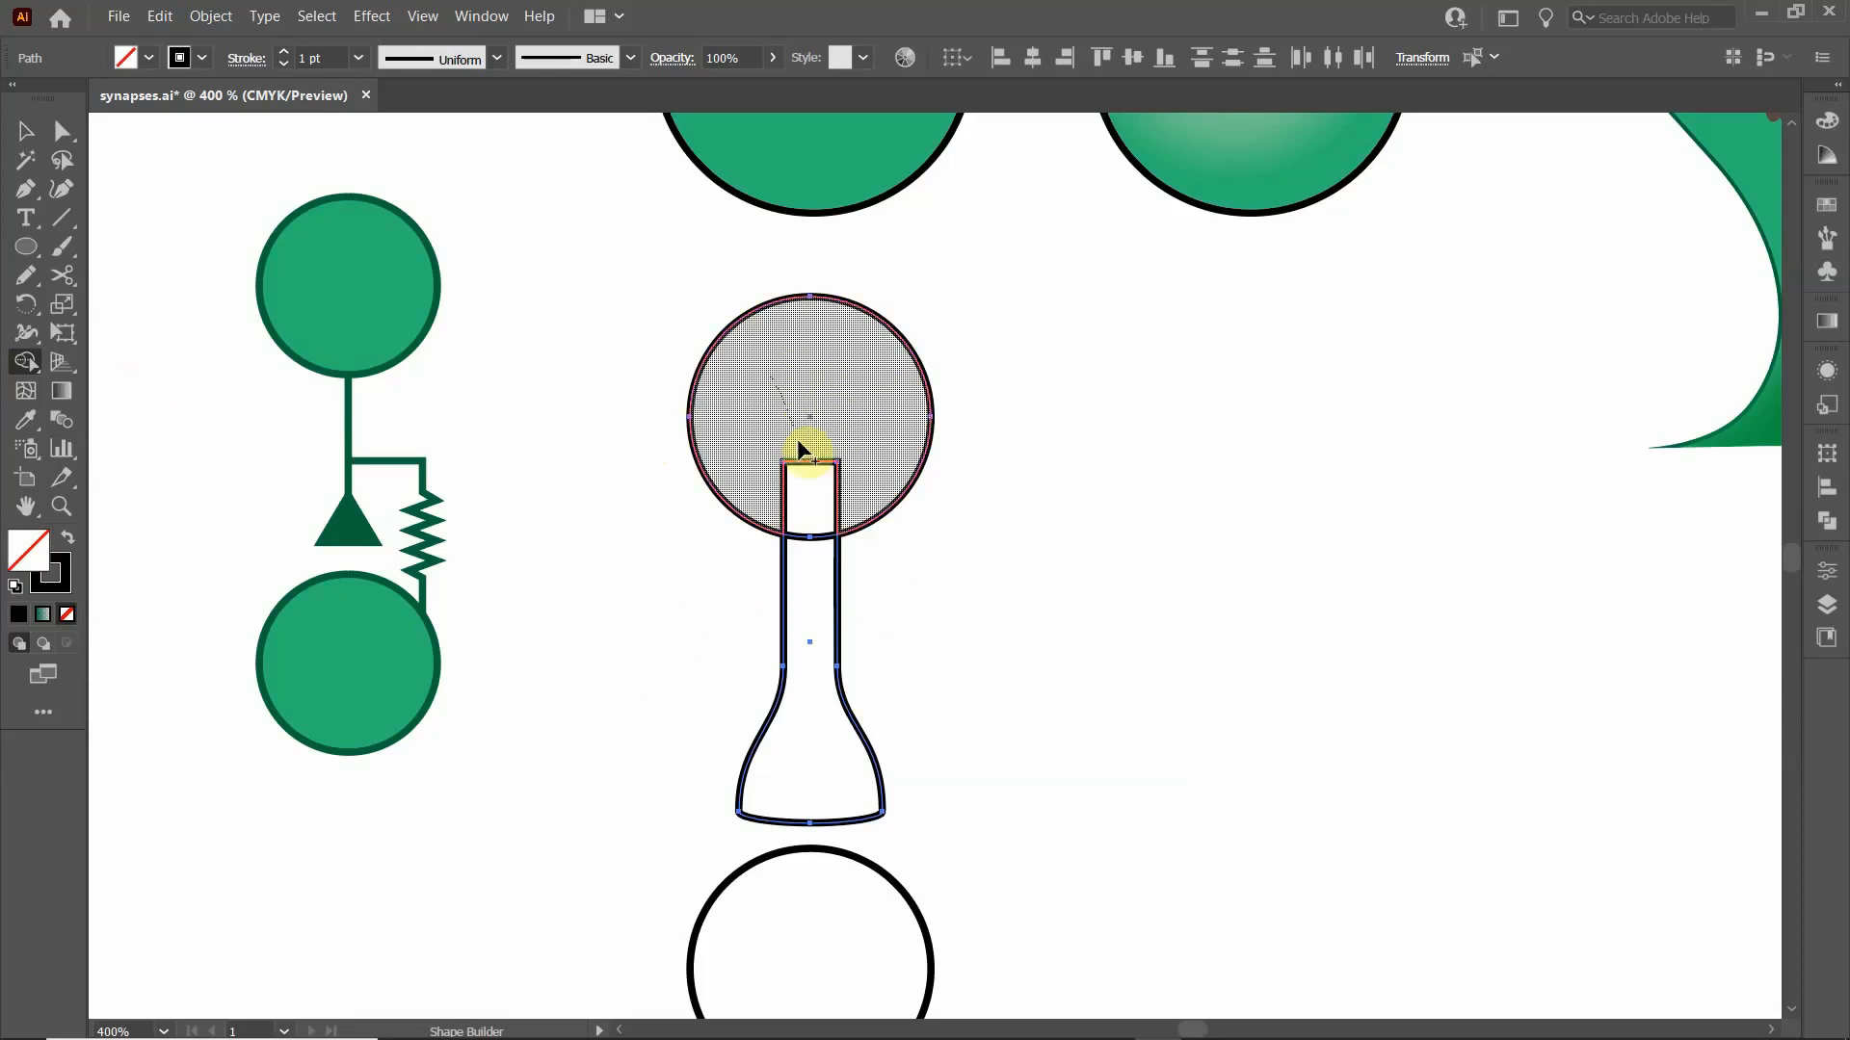
pyautogui.moveTo(812, 517); pyautogui.dragTo(809, 576)
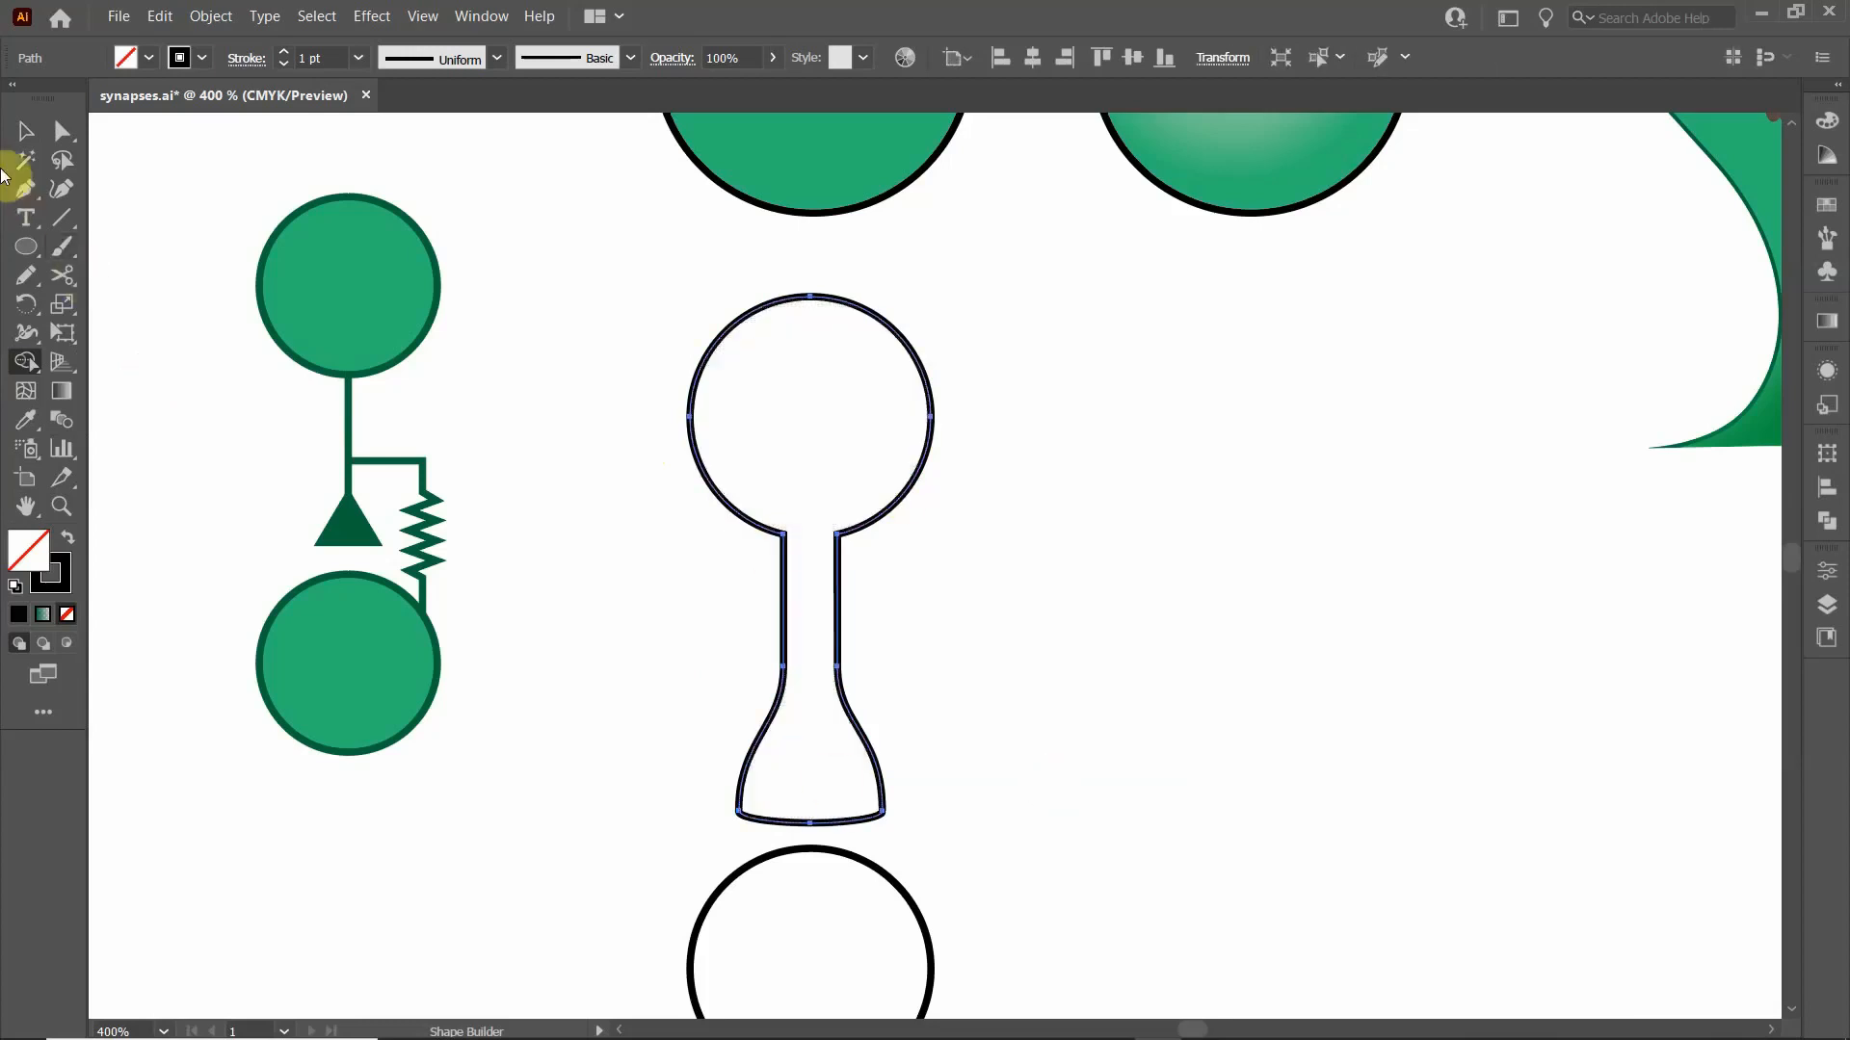
pyautogui.click(26, 132)
pyautogui.click(535, 701)
# - Try to flatten the terminal's curved base by nudging its middle anchor up one increment
pyautogui.scroll(-3, 617, 574)
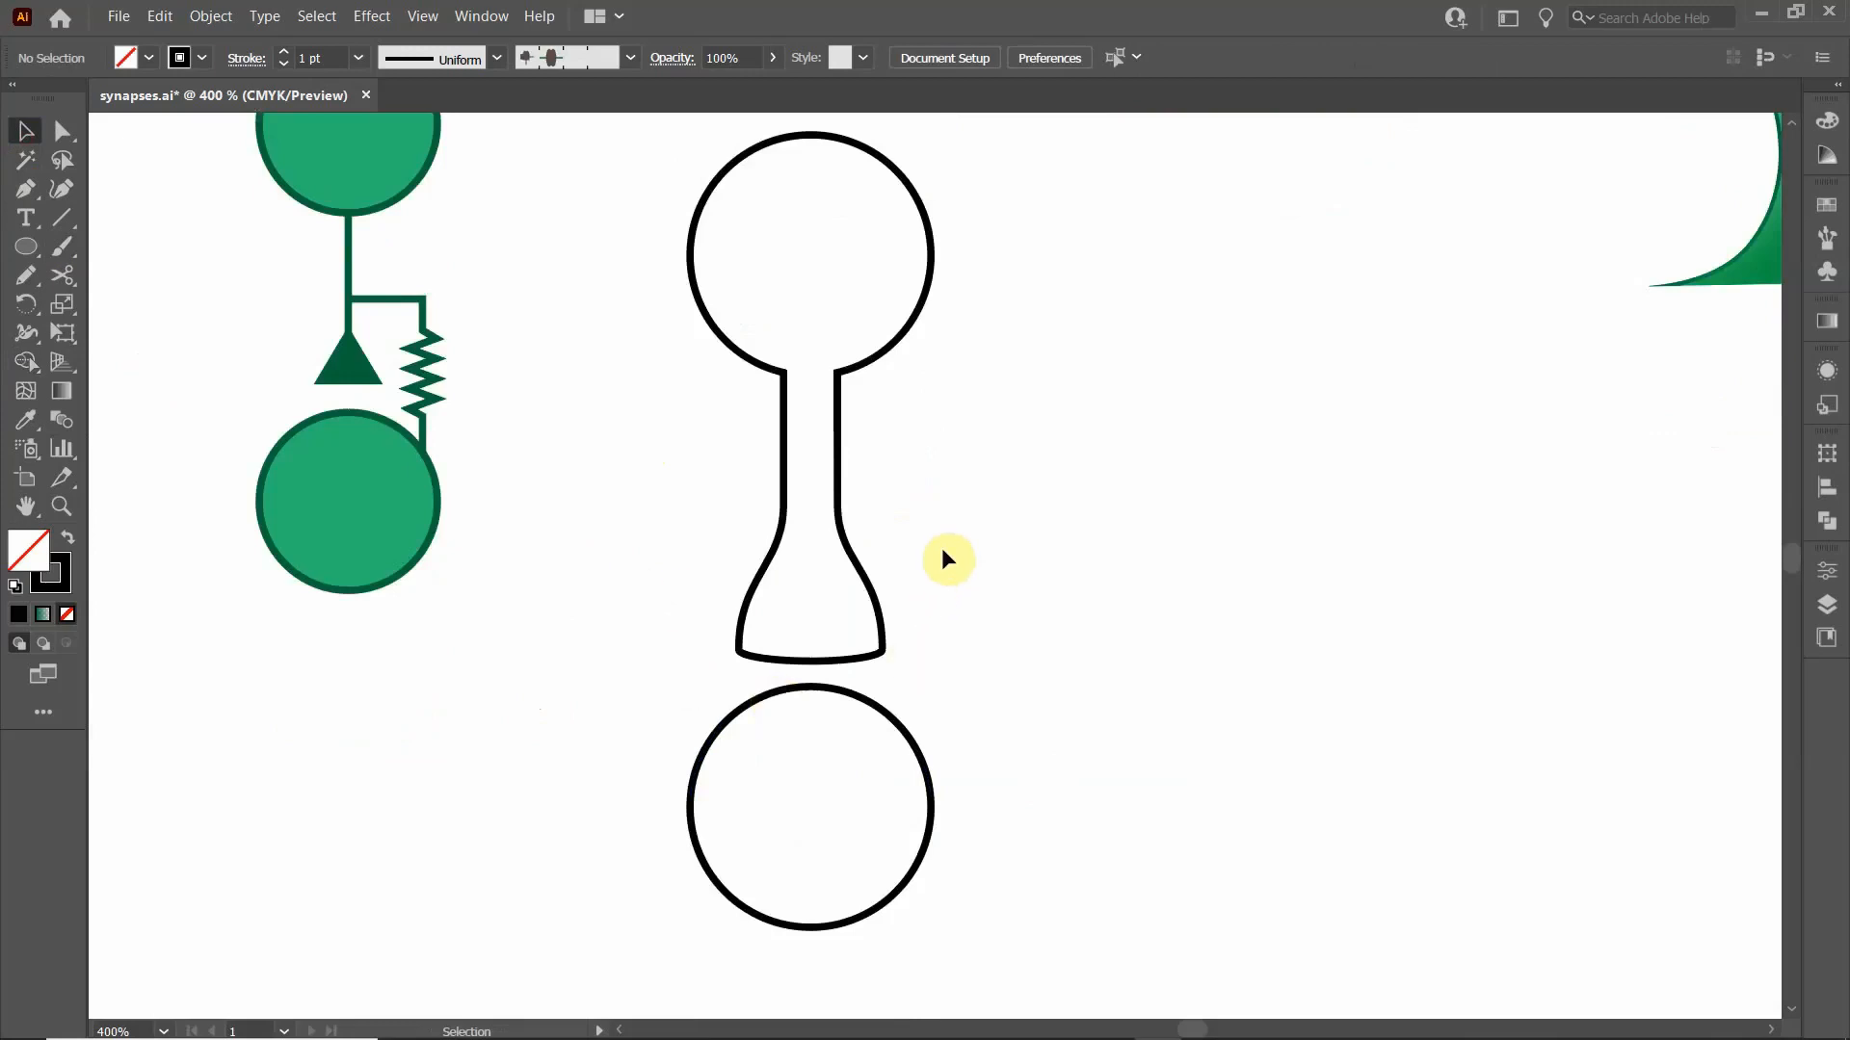
pyautogui.click(809, 661)
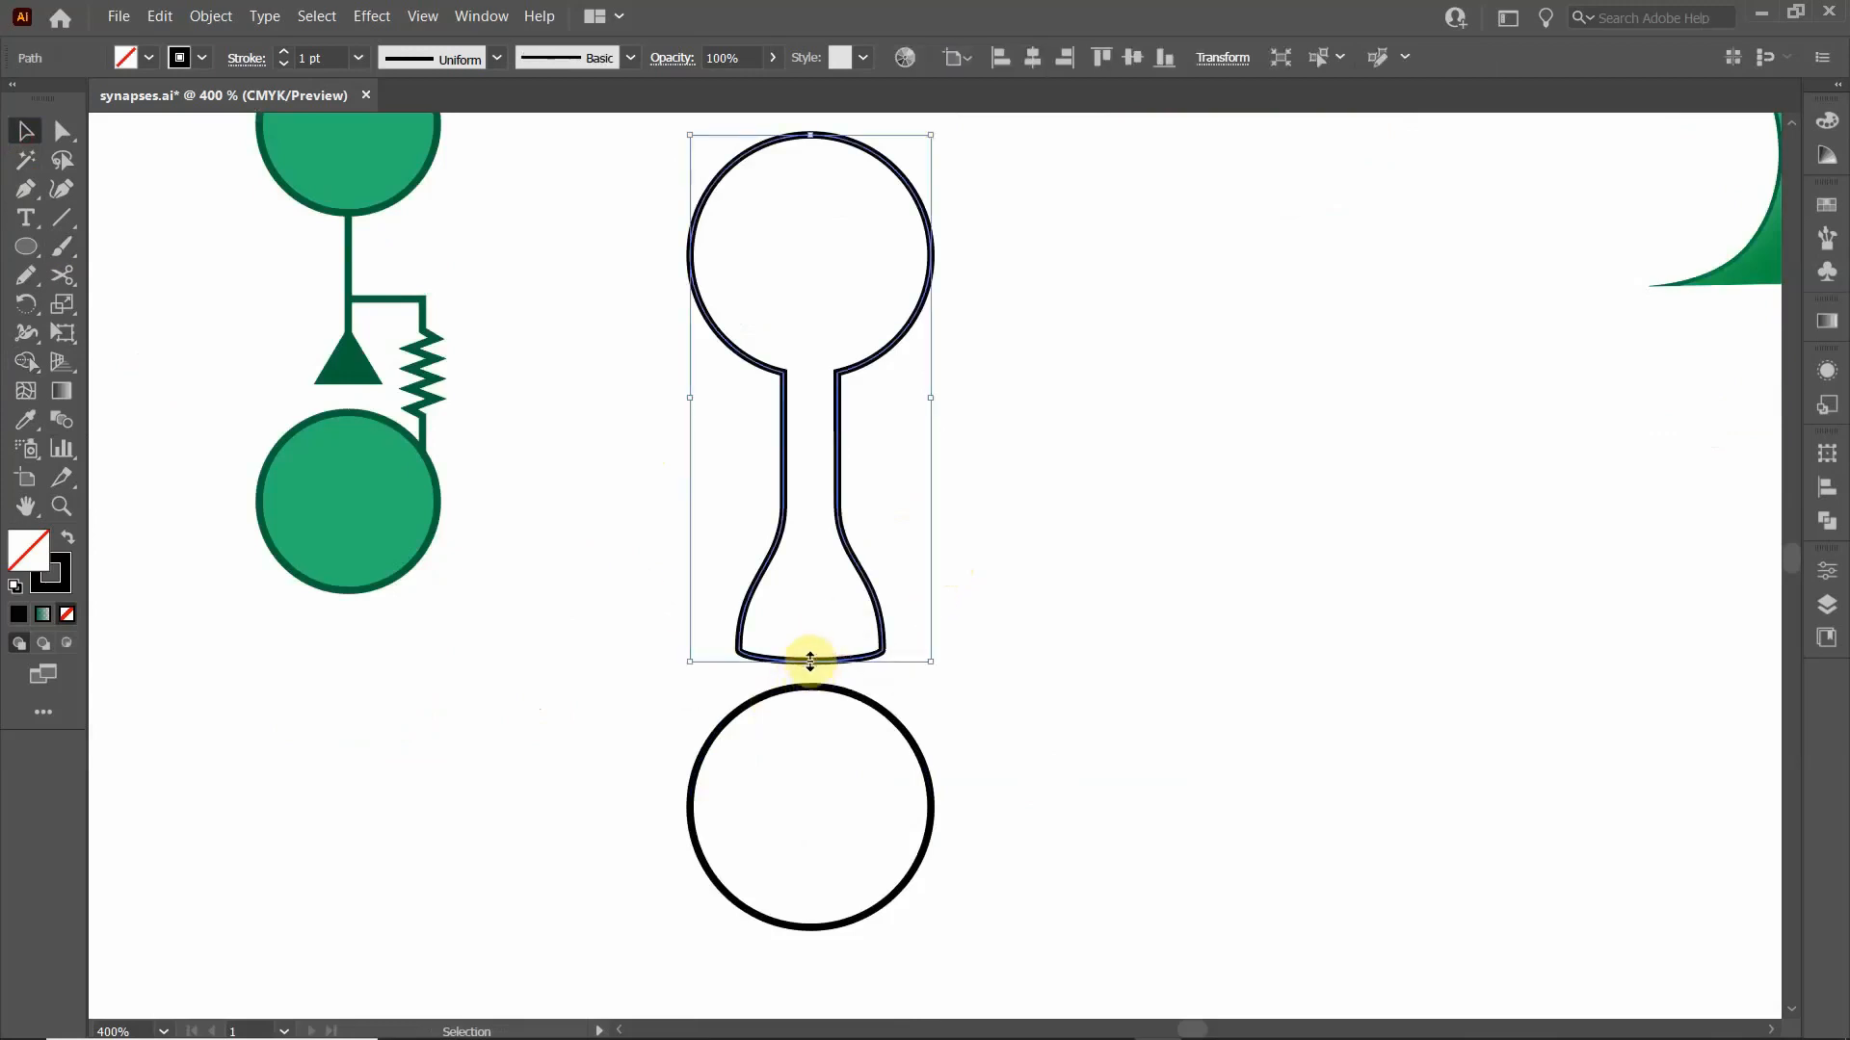
pyautogui.click(61, 130)
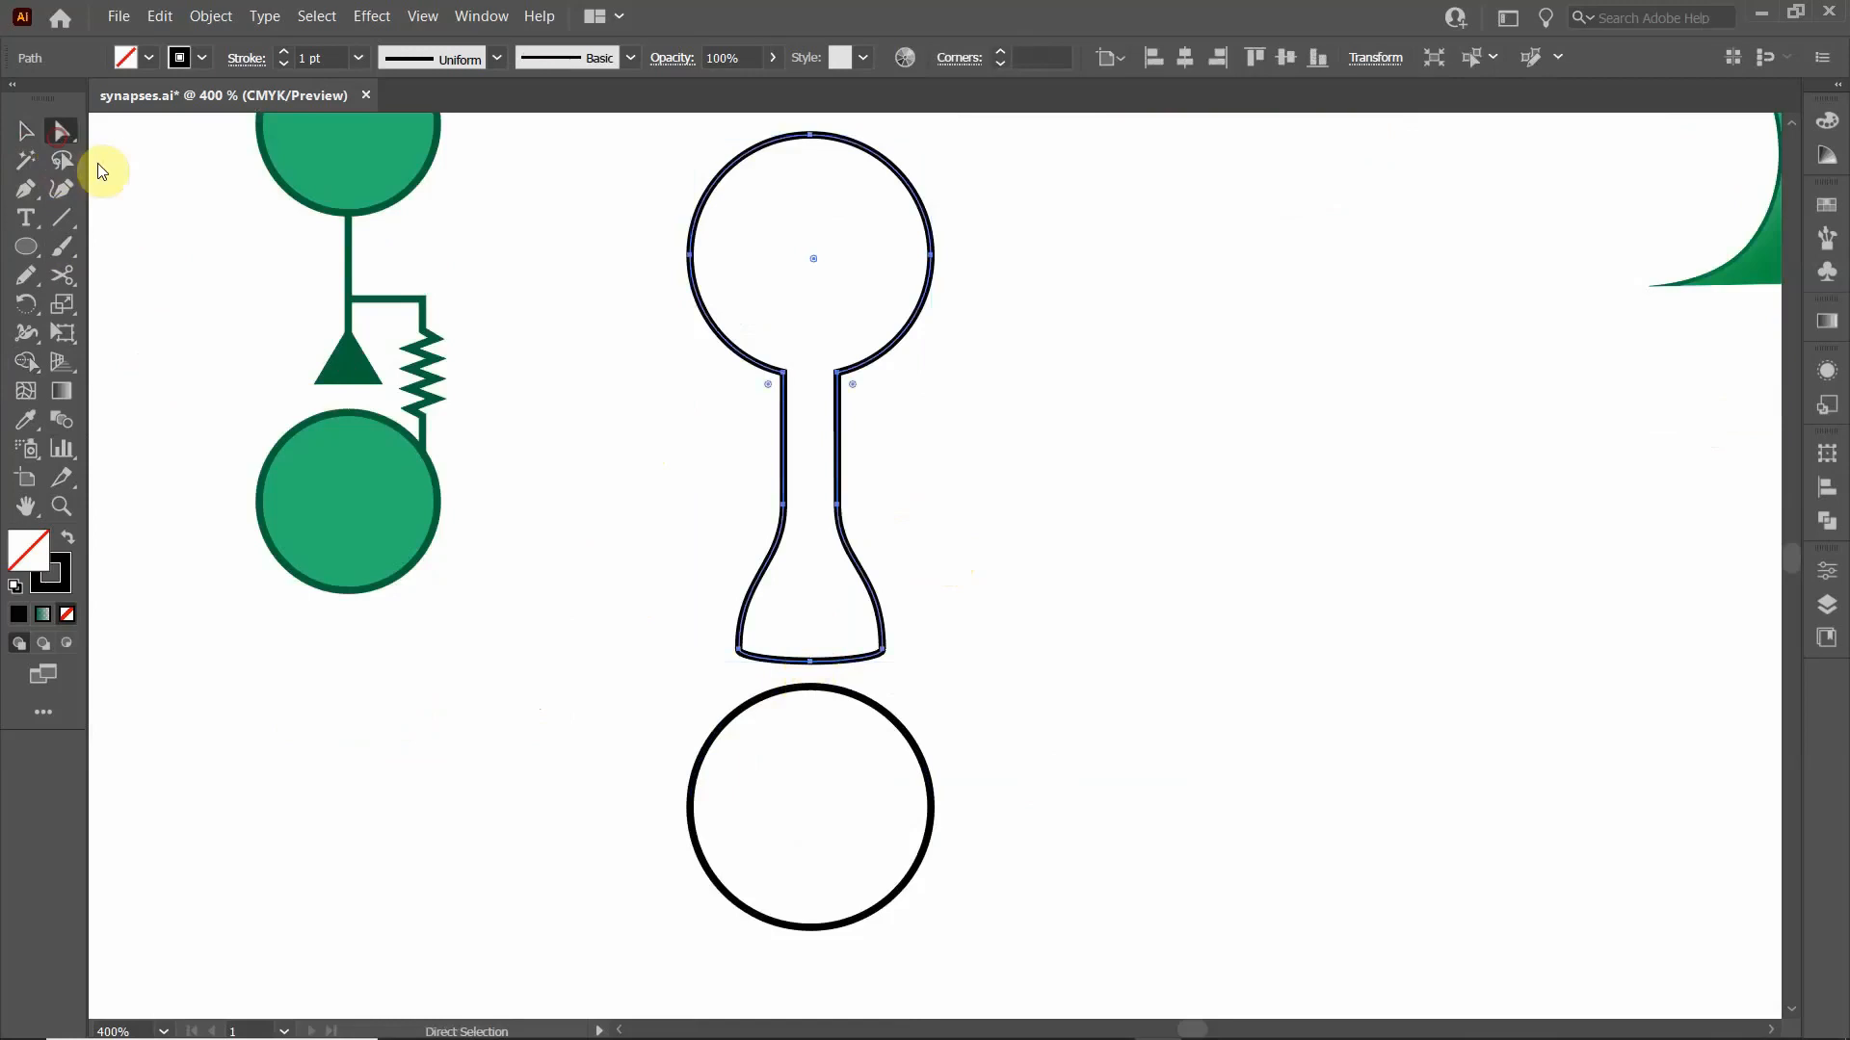
pyautogui.click(809, 661)
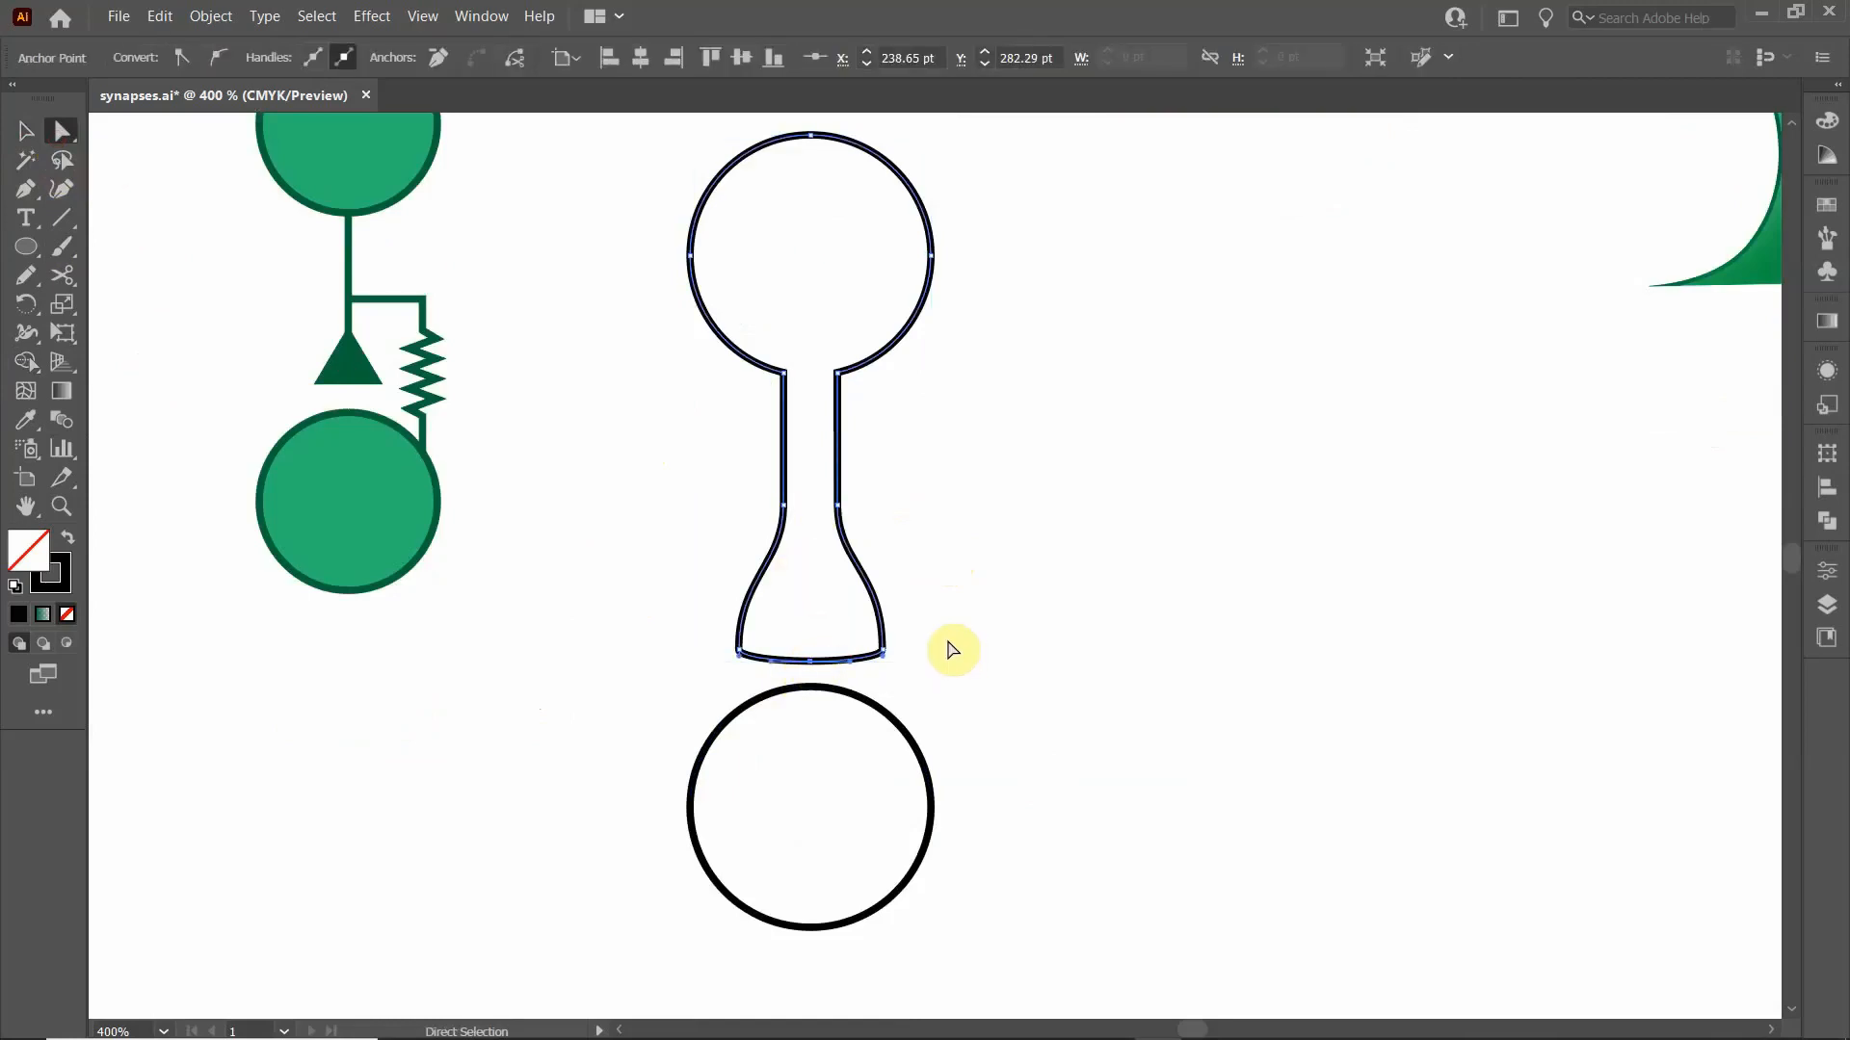
pyautogui.press('Up')
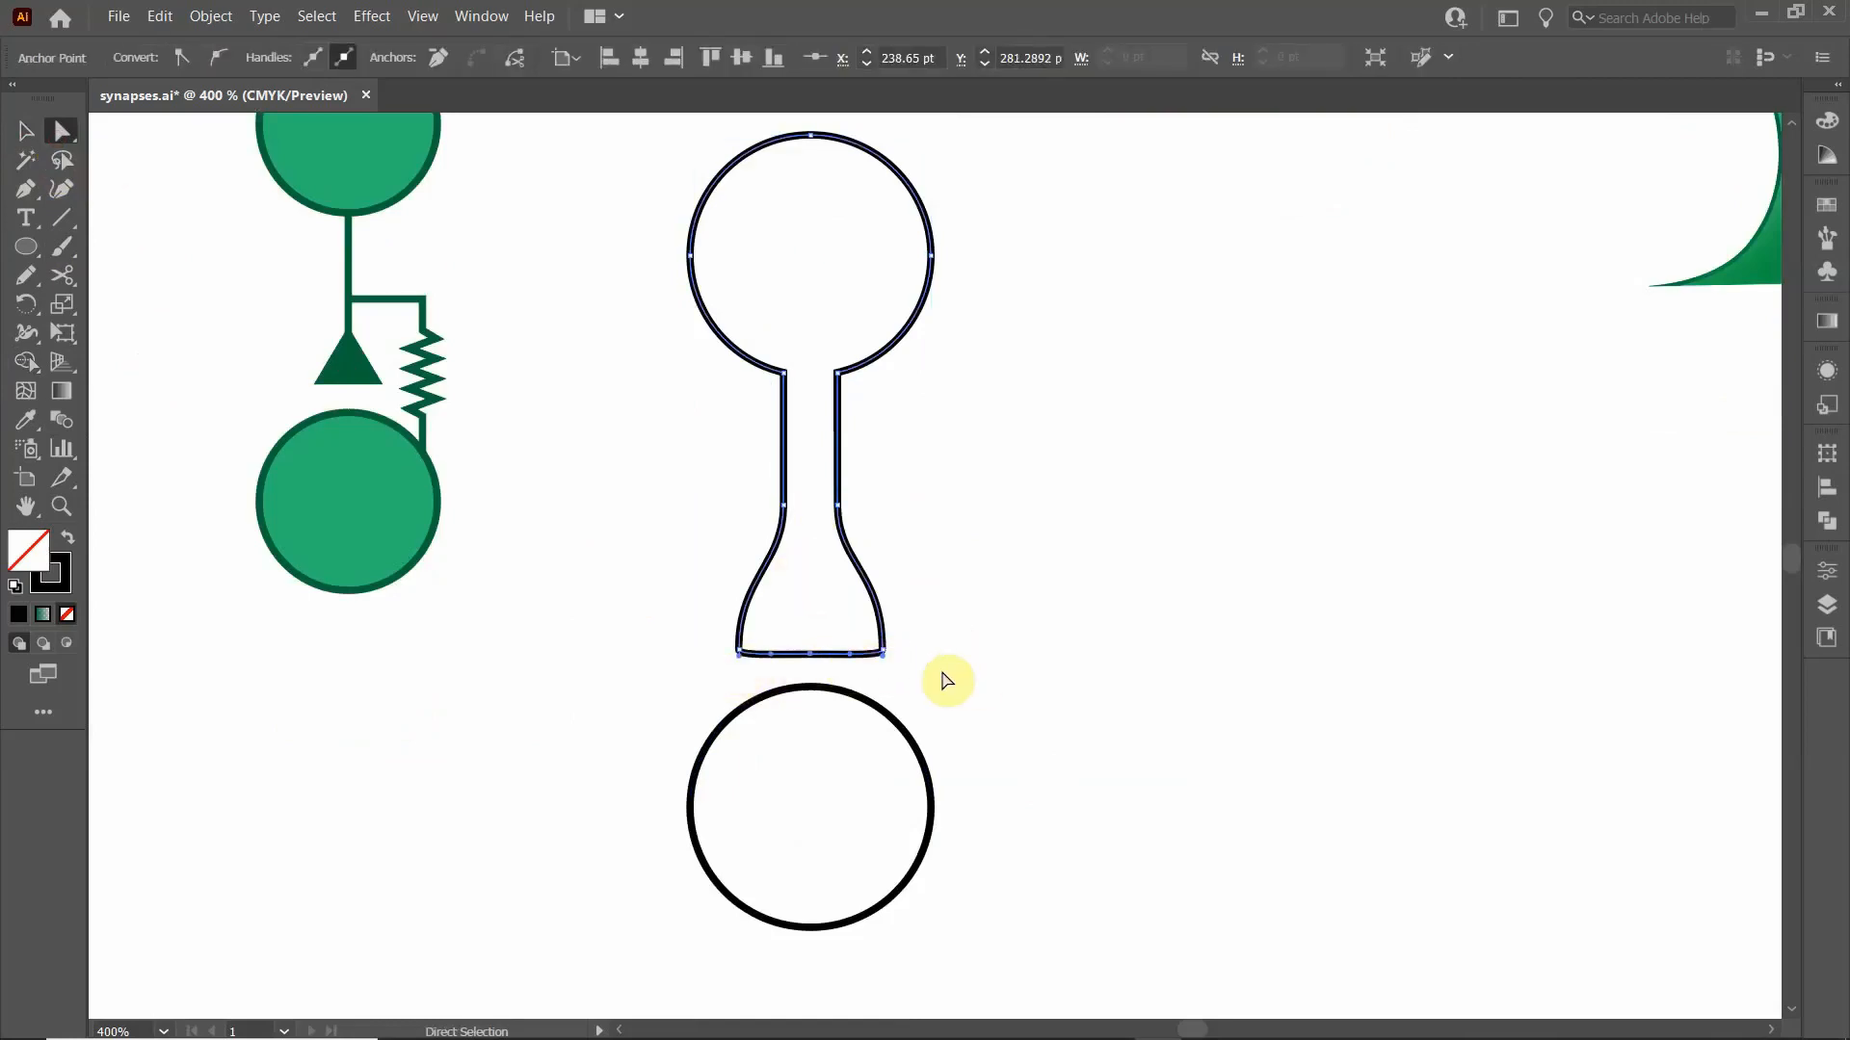
pyautogui.hotkey('ctrl', 'z')
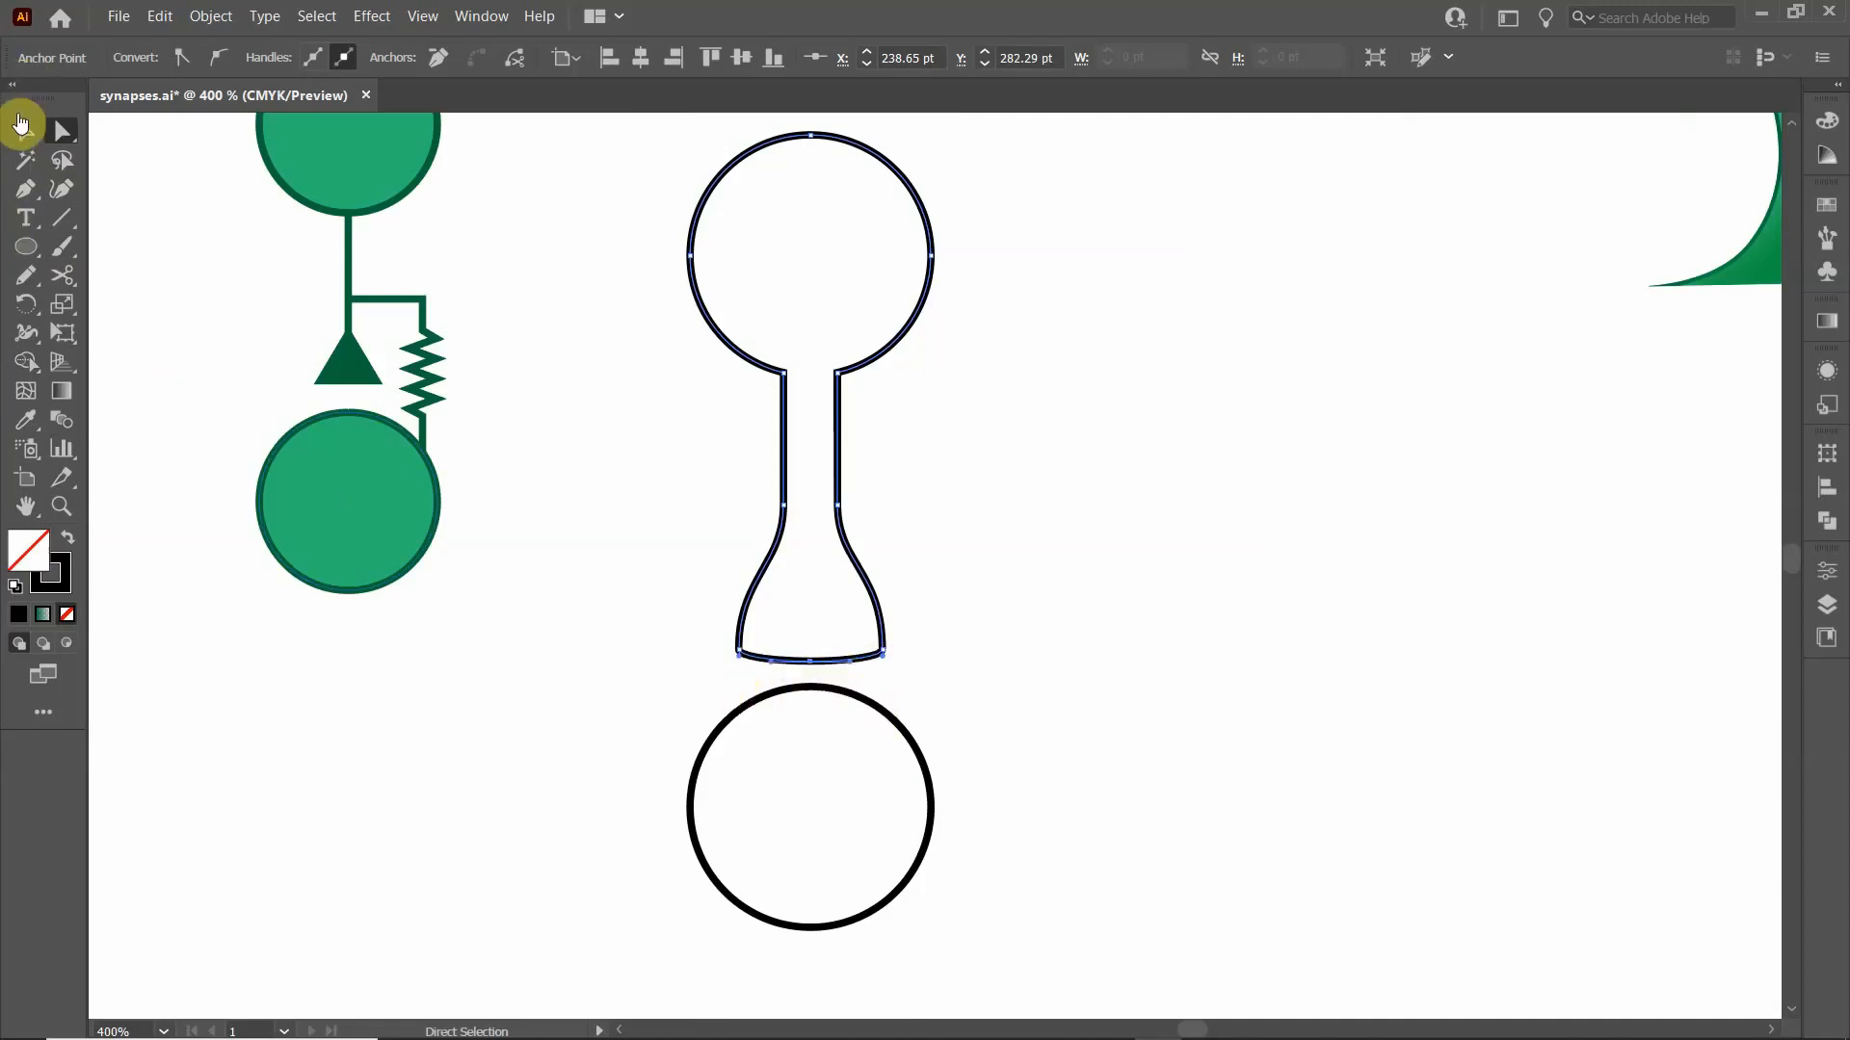
pyautogui.click(24, 142)
pyautogui.click(672, 491)
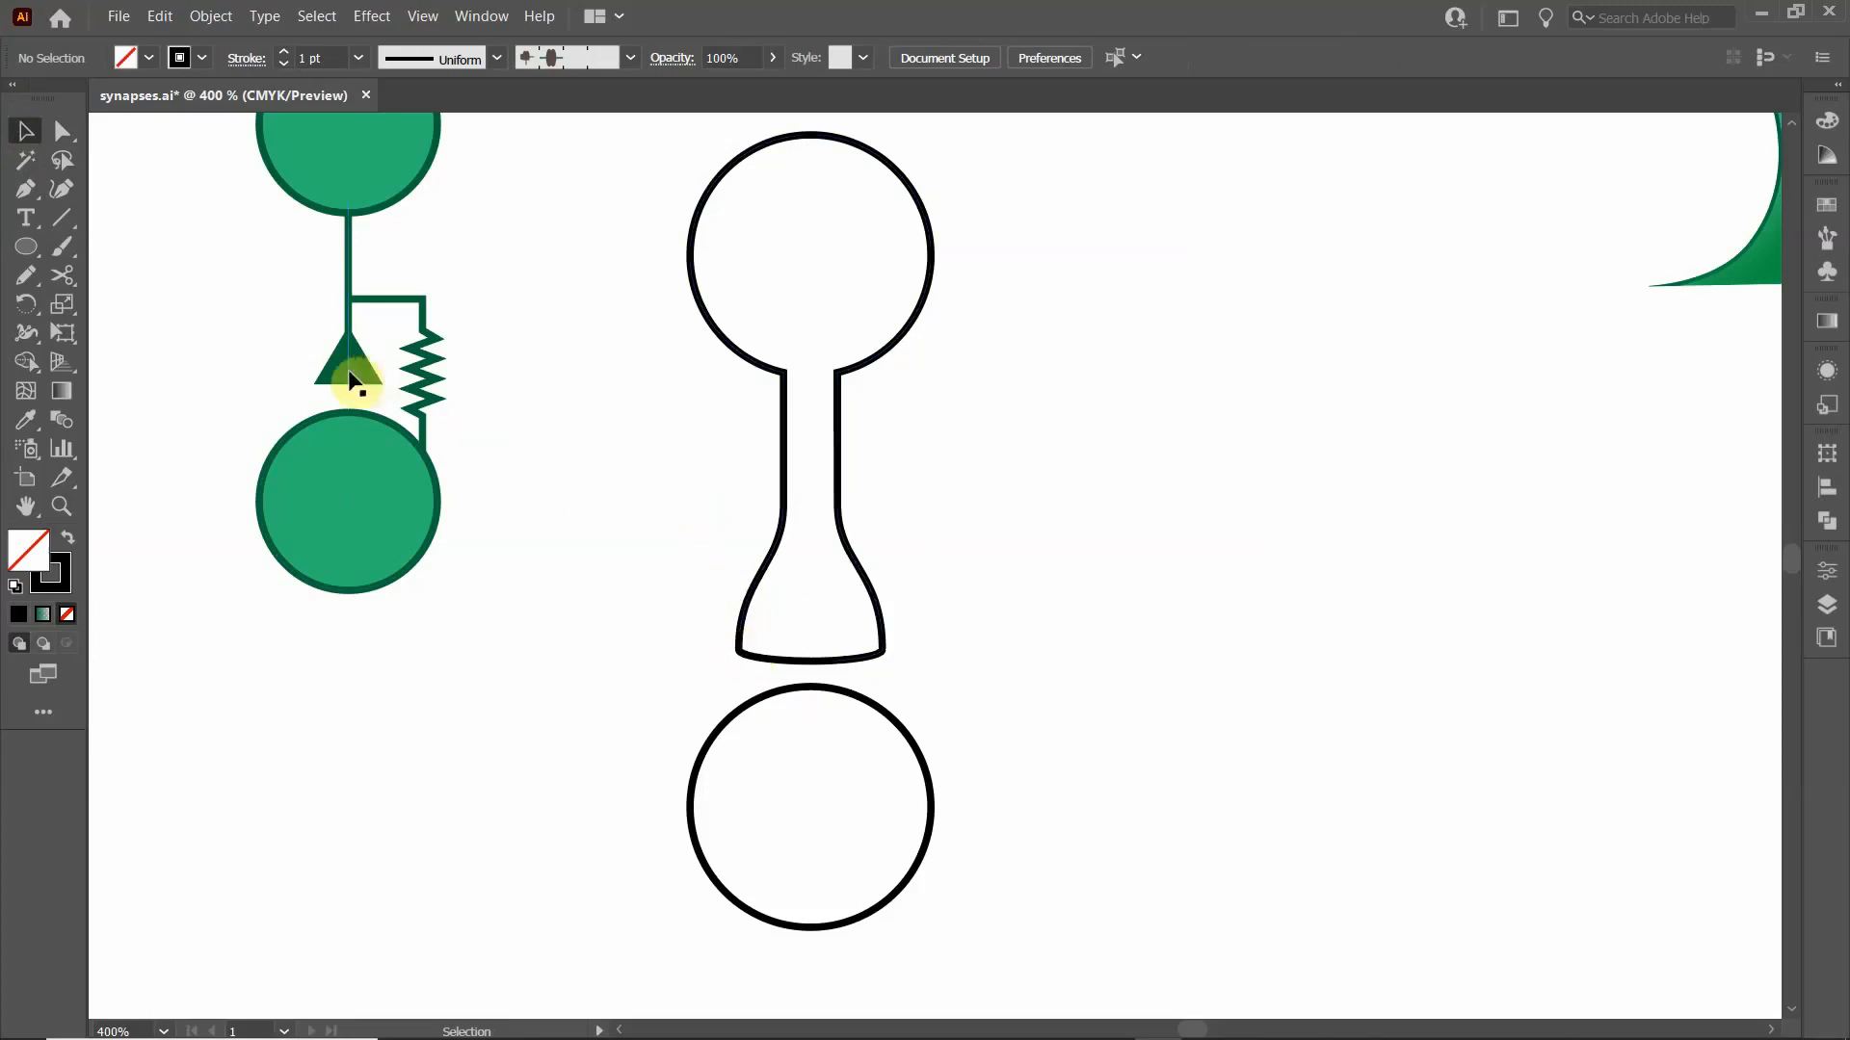
# - Draw a small vesicle circle inside the terminal's flared end and duplicate it twice, arranging the three circles in a triangle
pyautogui.click(27, 248)
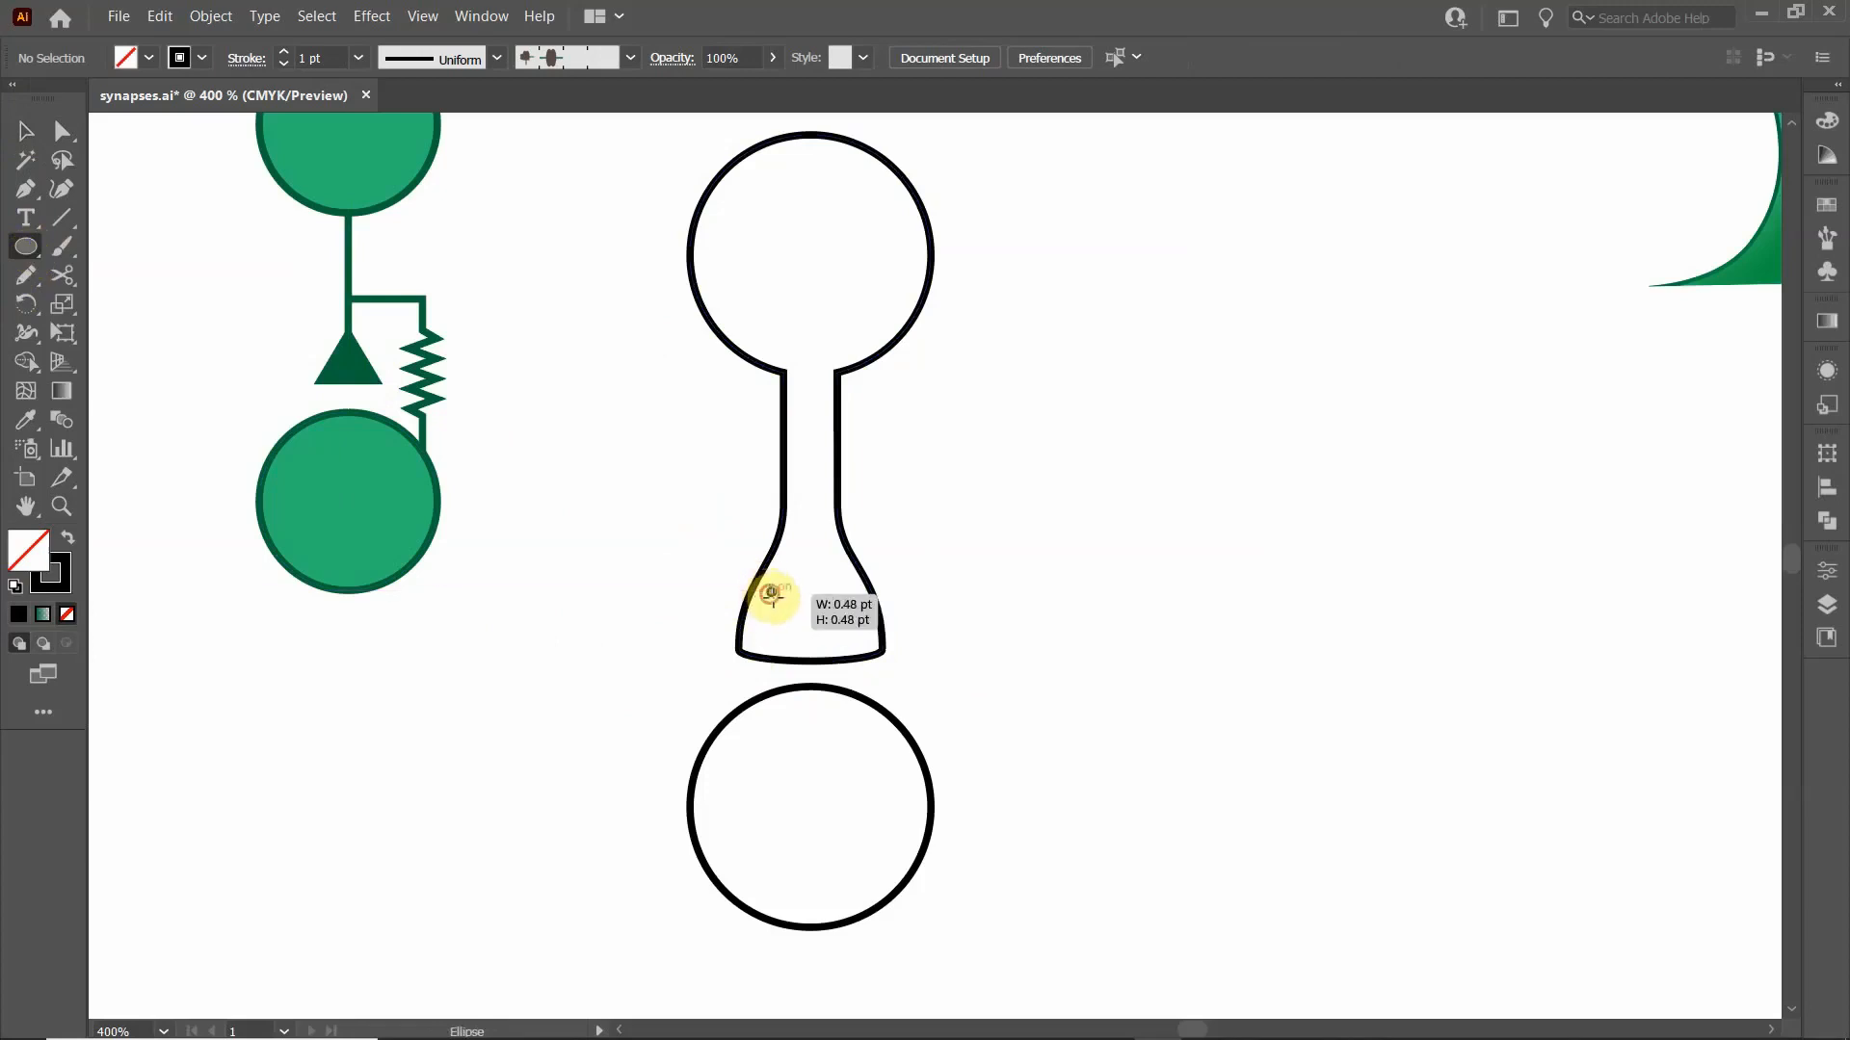
pyautogui.moveTo(772, 599); pyautogui.dragTo(796, 617)
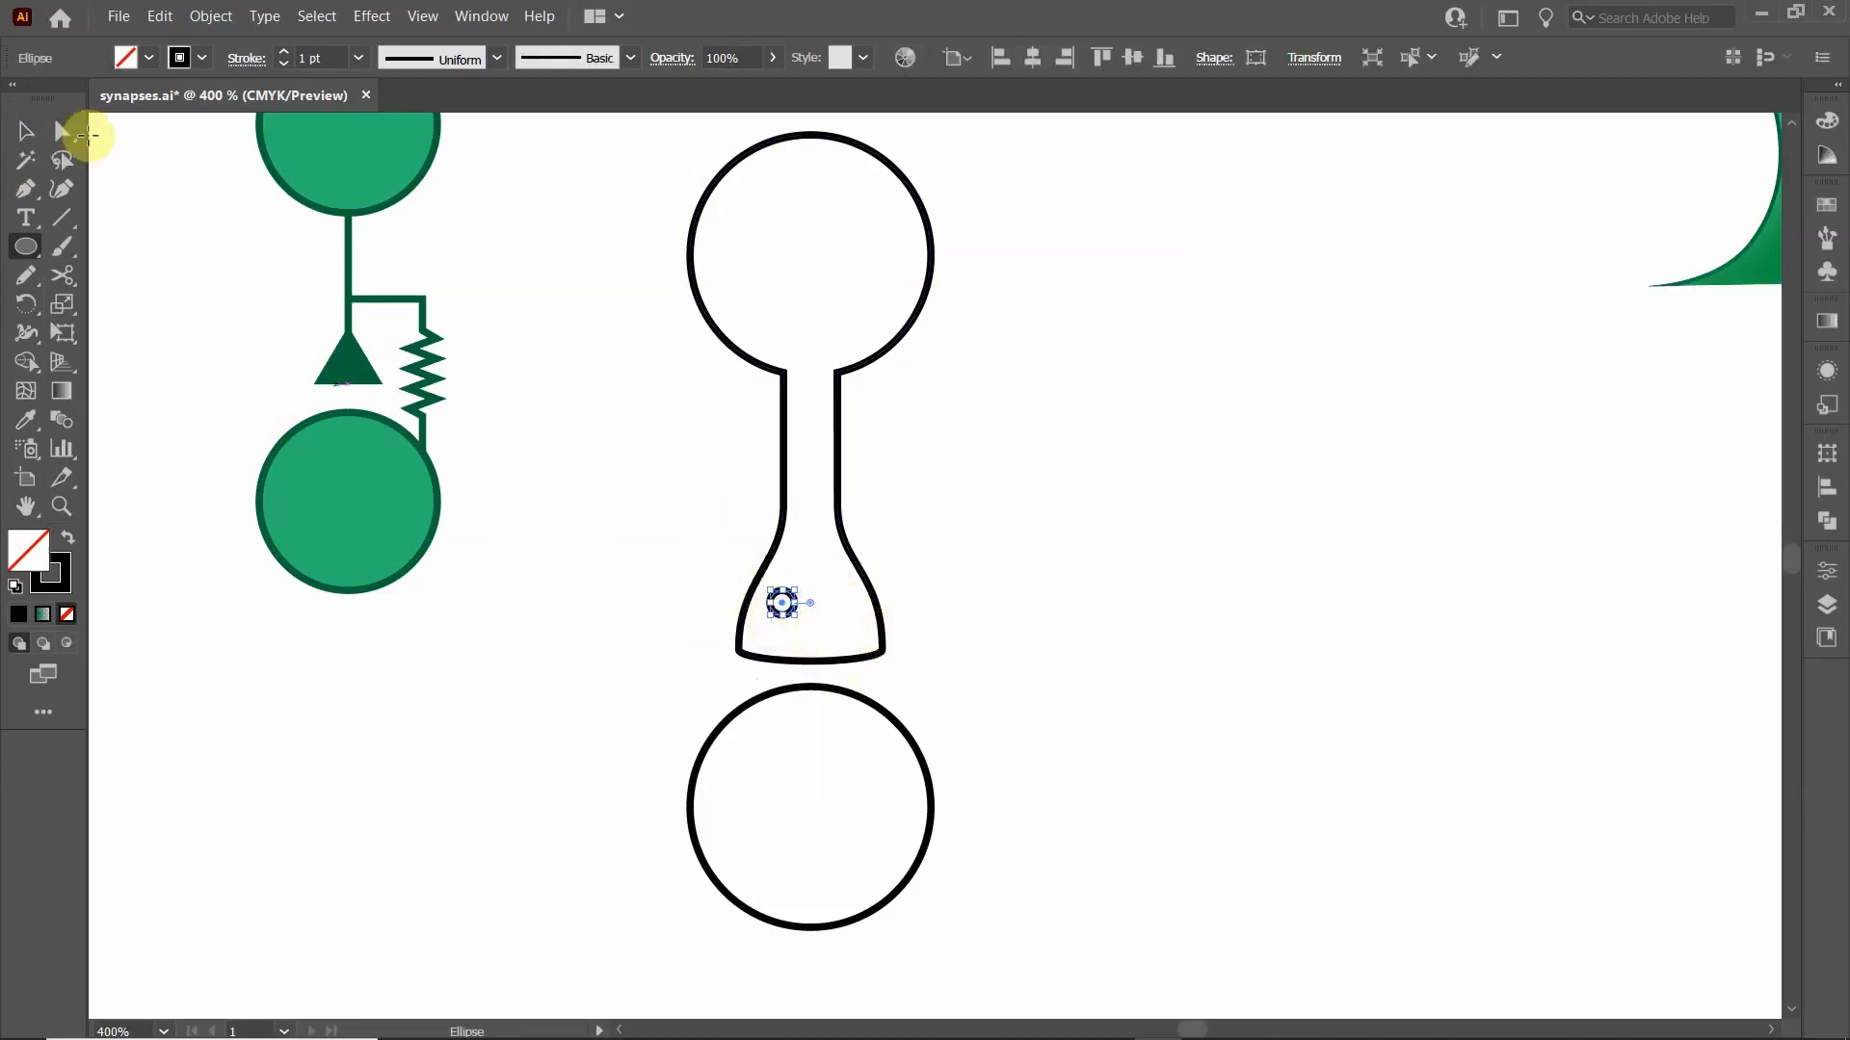
pyautogui.click(26, 129)
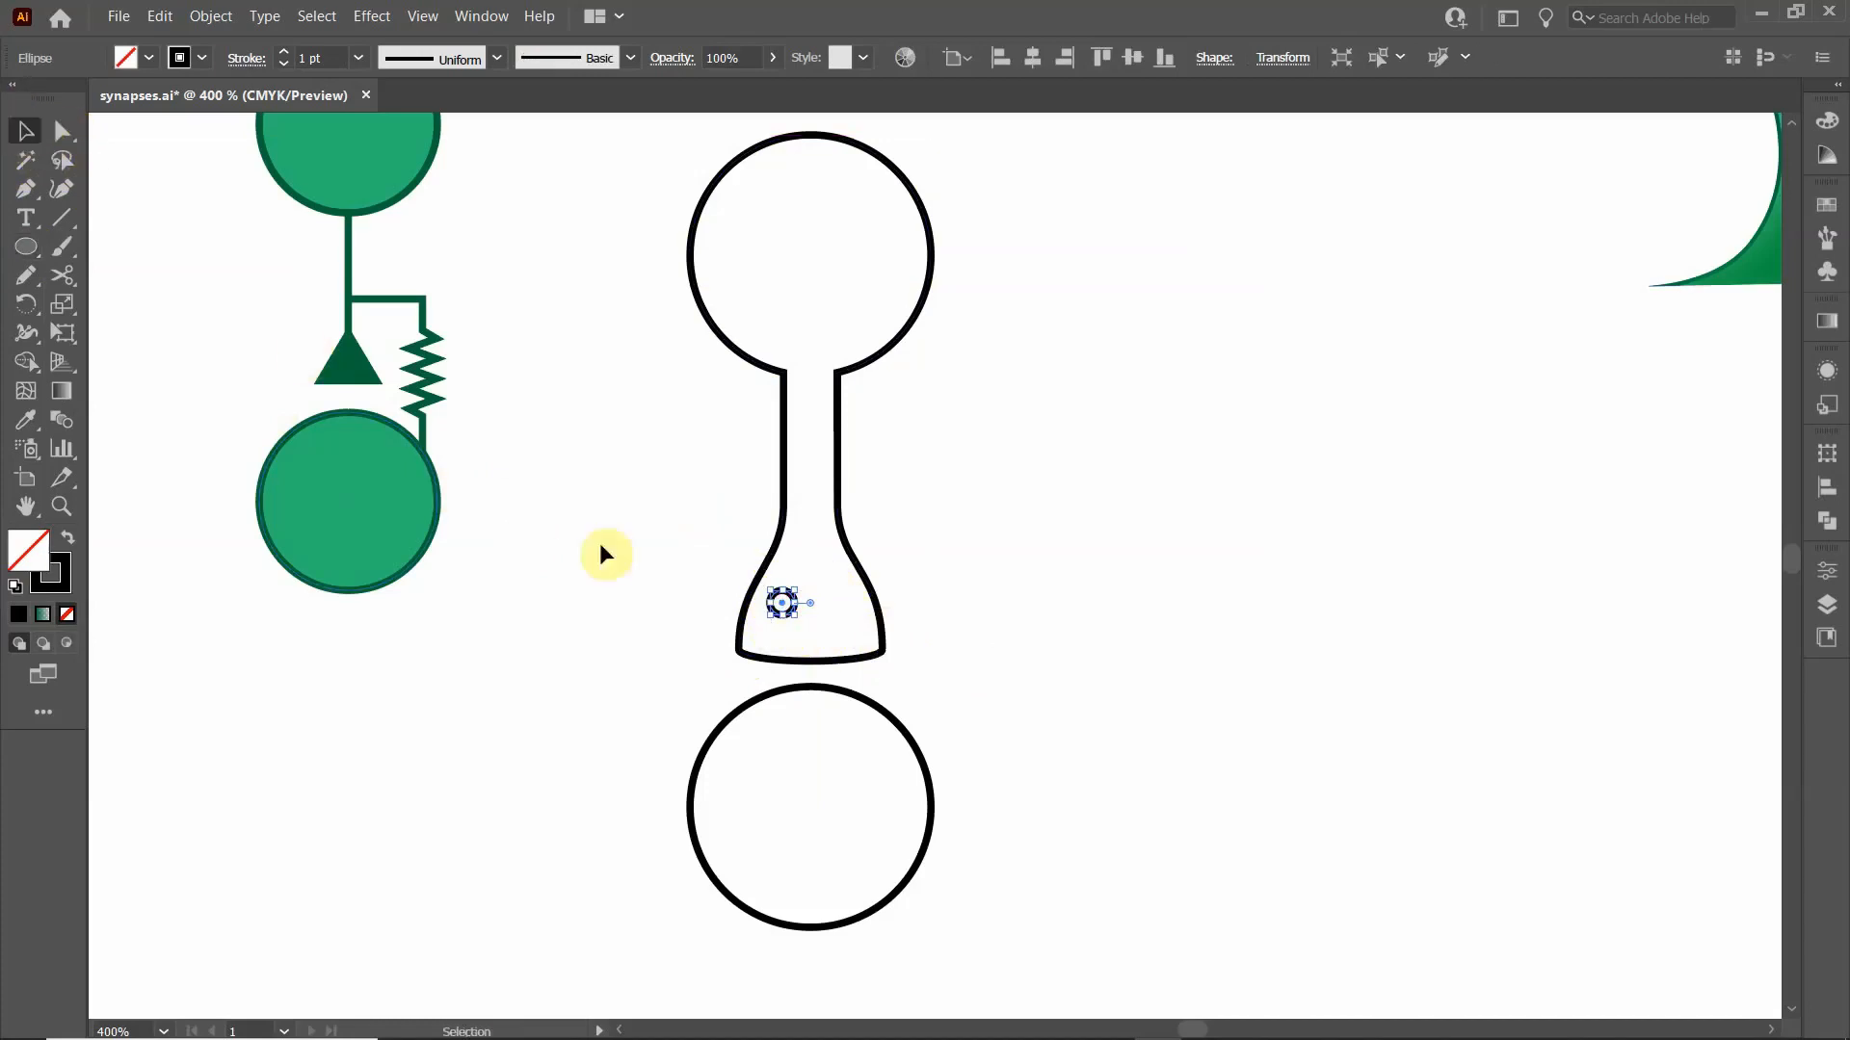
pyautogui.scroll(6, 782, 607)
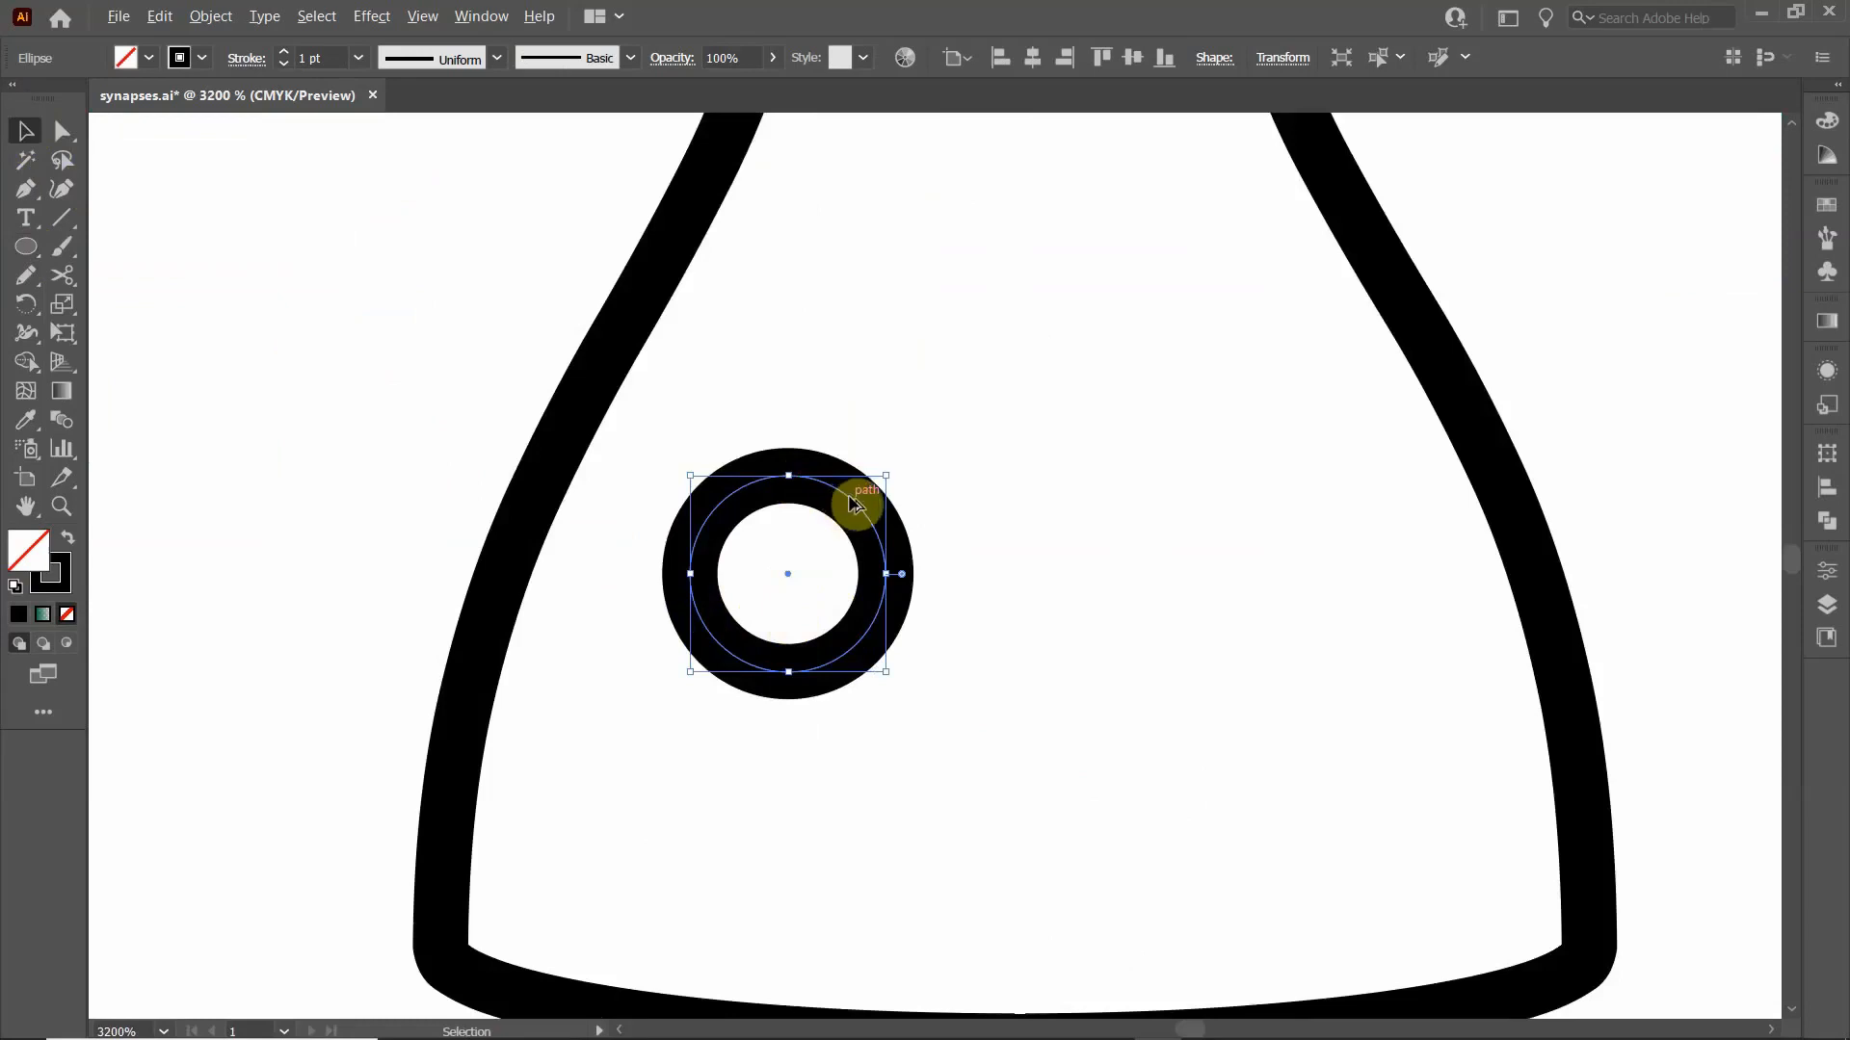
pyautogui.moveTo(853, 501); pyautogui.dragTo(1083, 768)
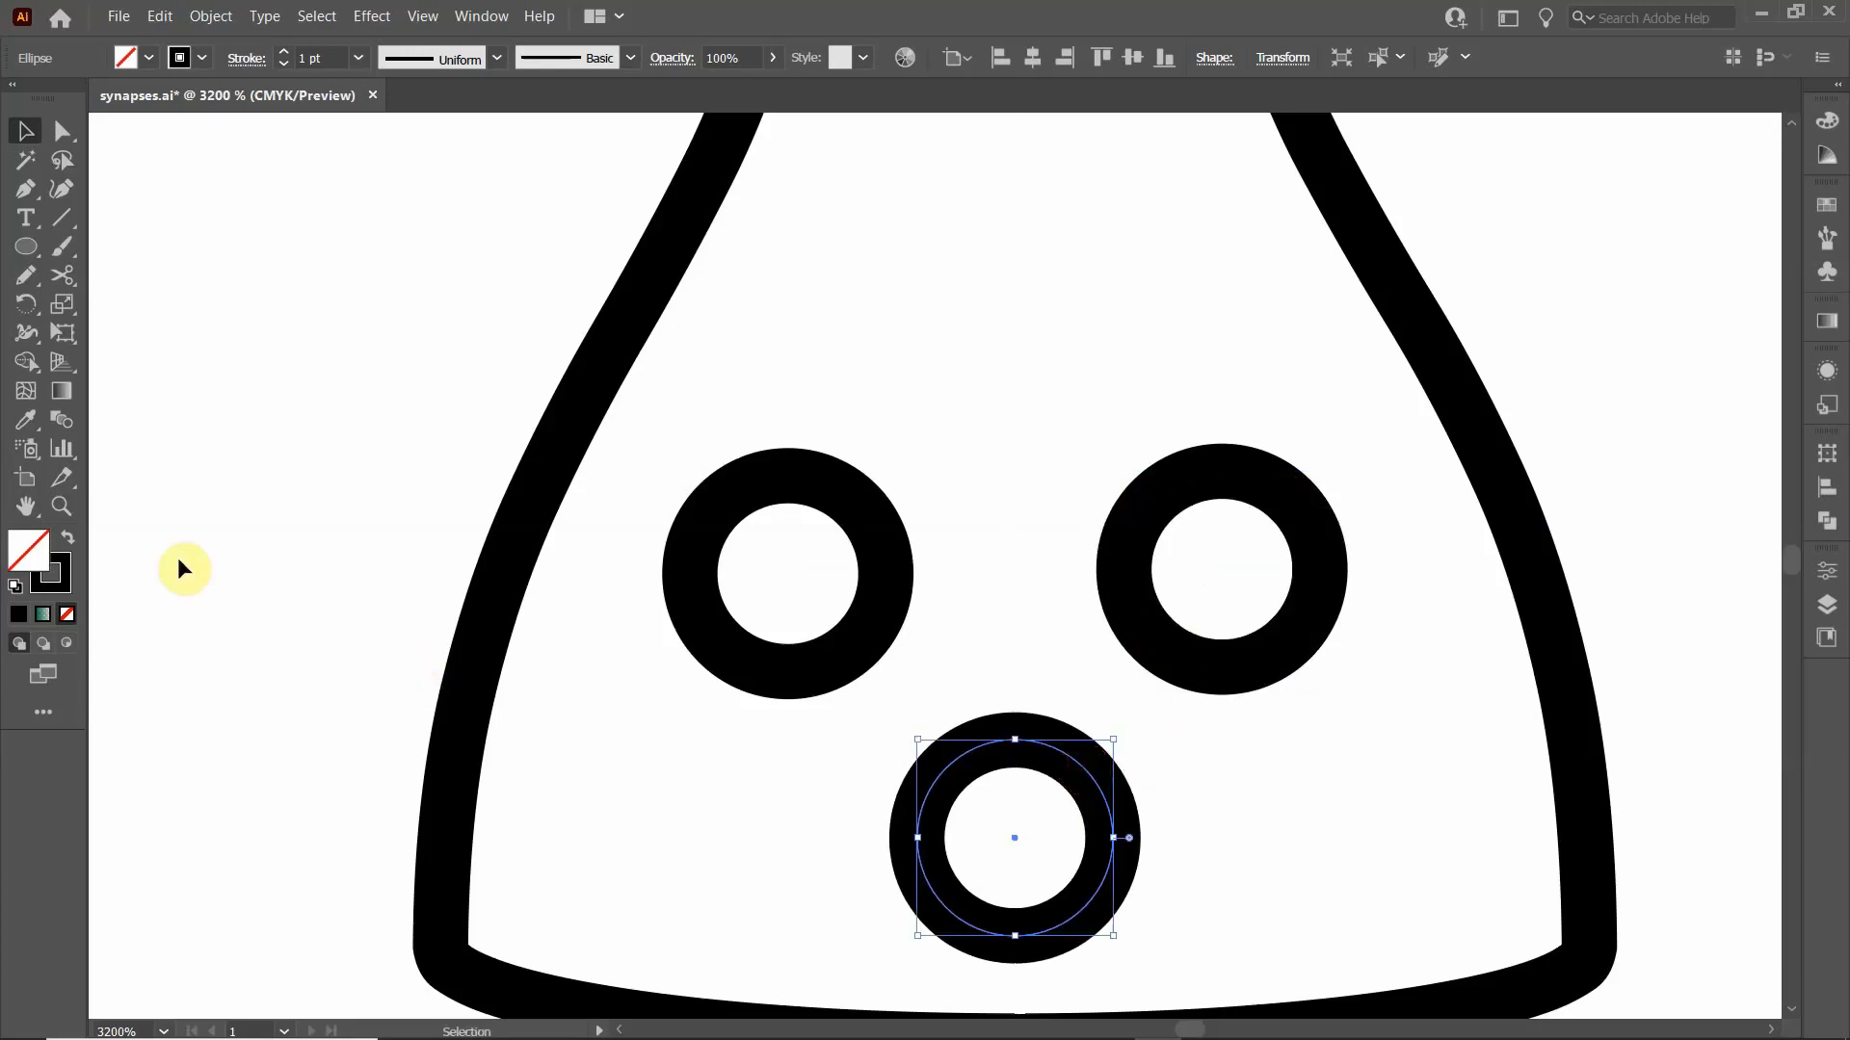
# - Fill the merged neuron outline and the receiving cell below it with the medium green swatch
pyautogui.click(499, 530)
pyautogui.scroll(-8, 499, 530)
pyautogui.scroll(-5, 393, 551)
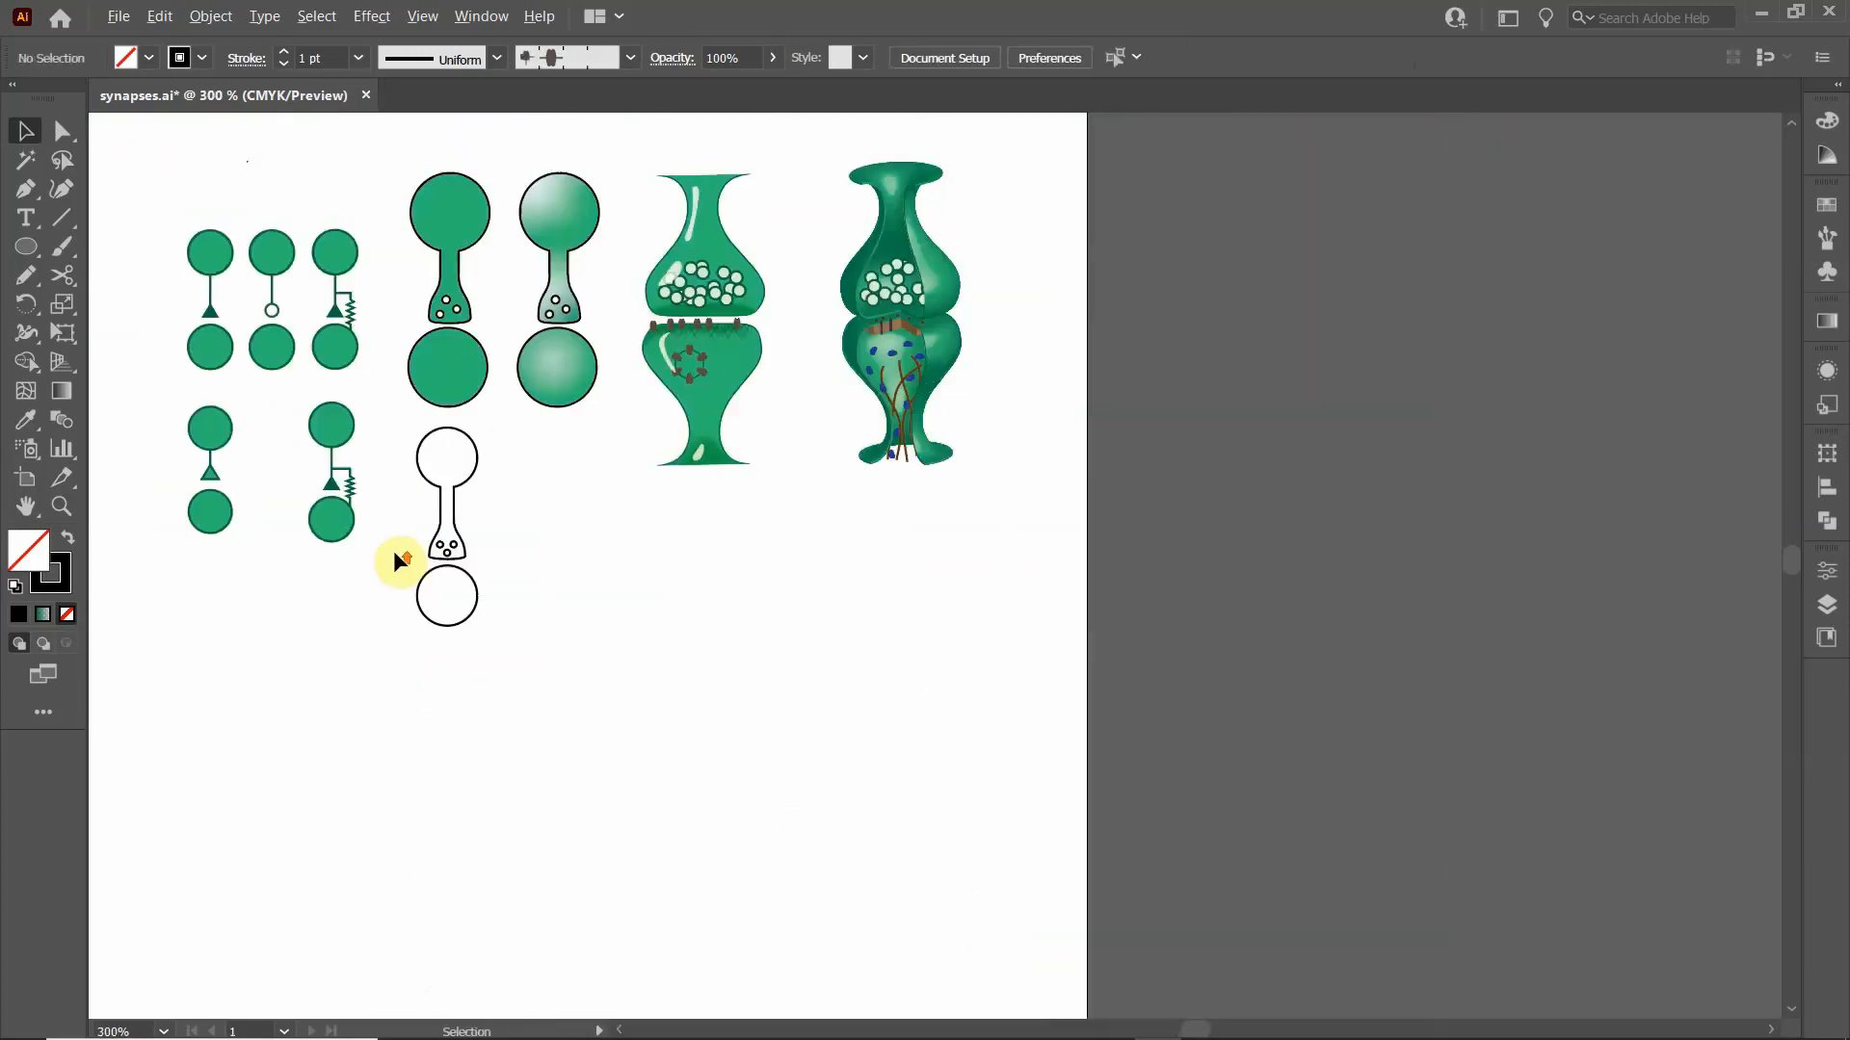
pyautogui.scroll(5, 393, 551)
pyautogui.click(494, 339)
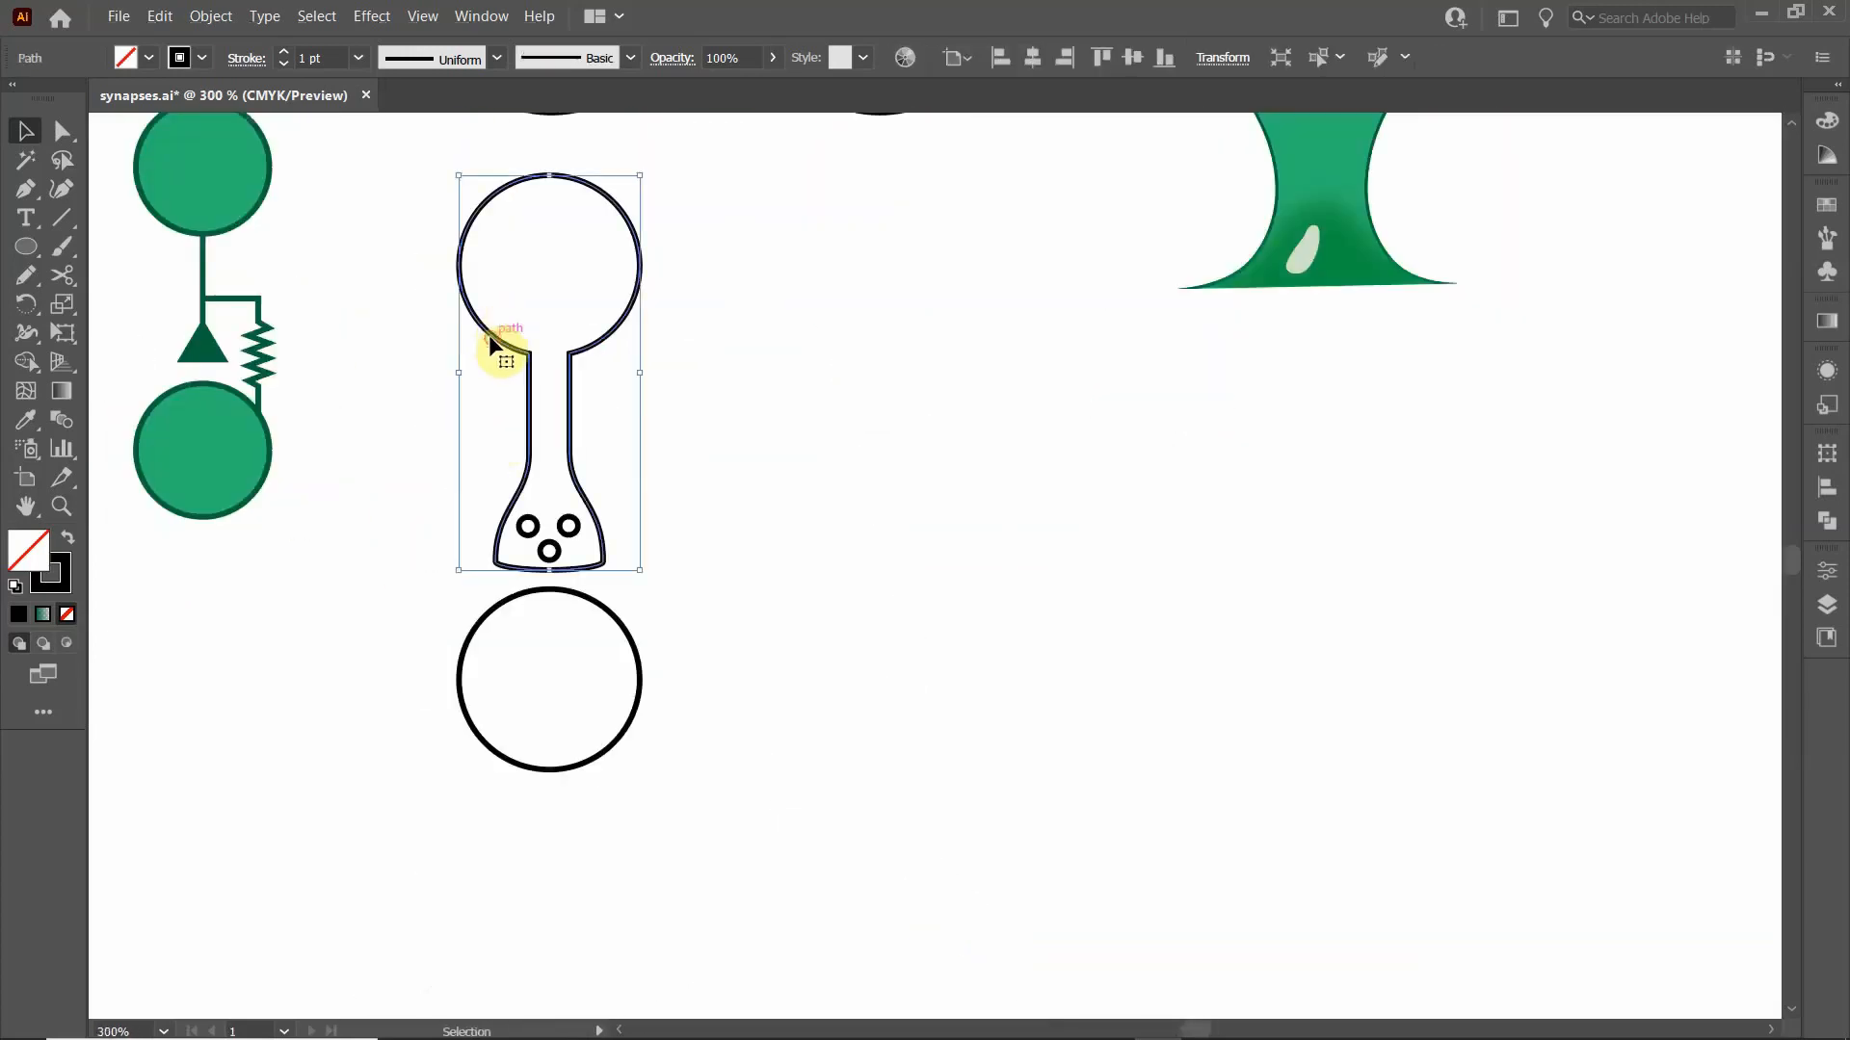
pyautogui.keyDown('shift'); pyautogui.click(472, 641); pyautogui.keyUp('shift')
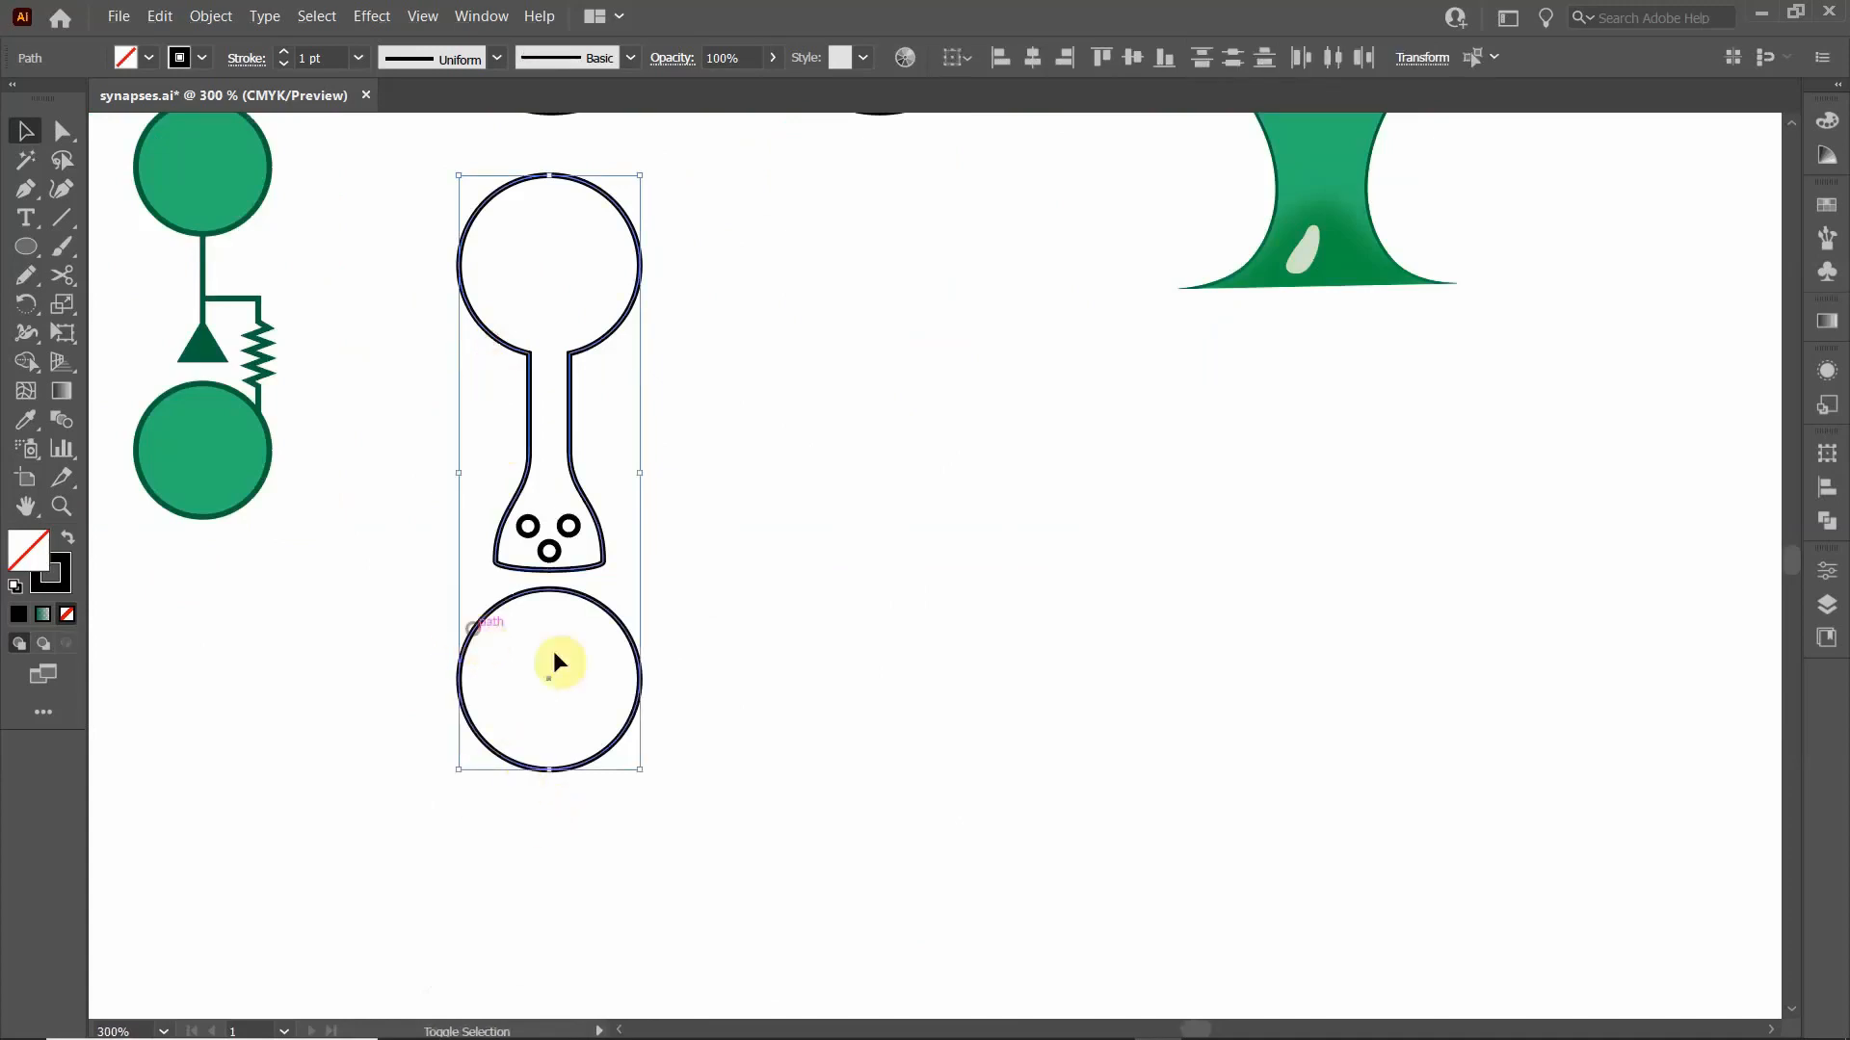
pyautogui.click(175, 57)
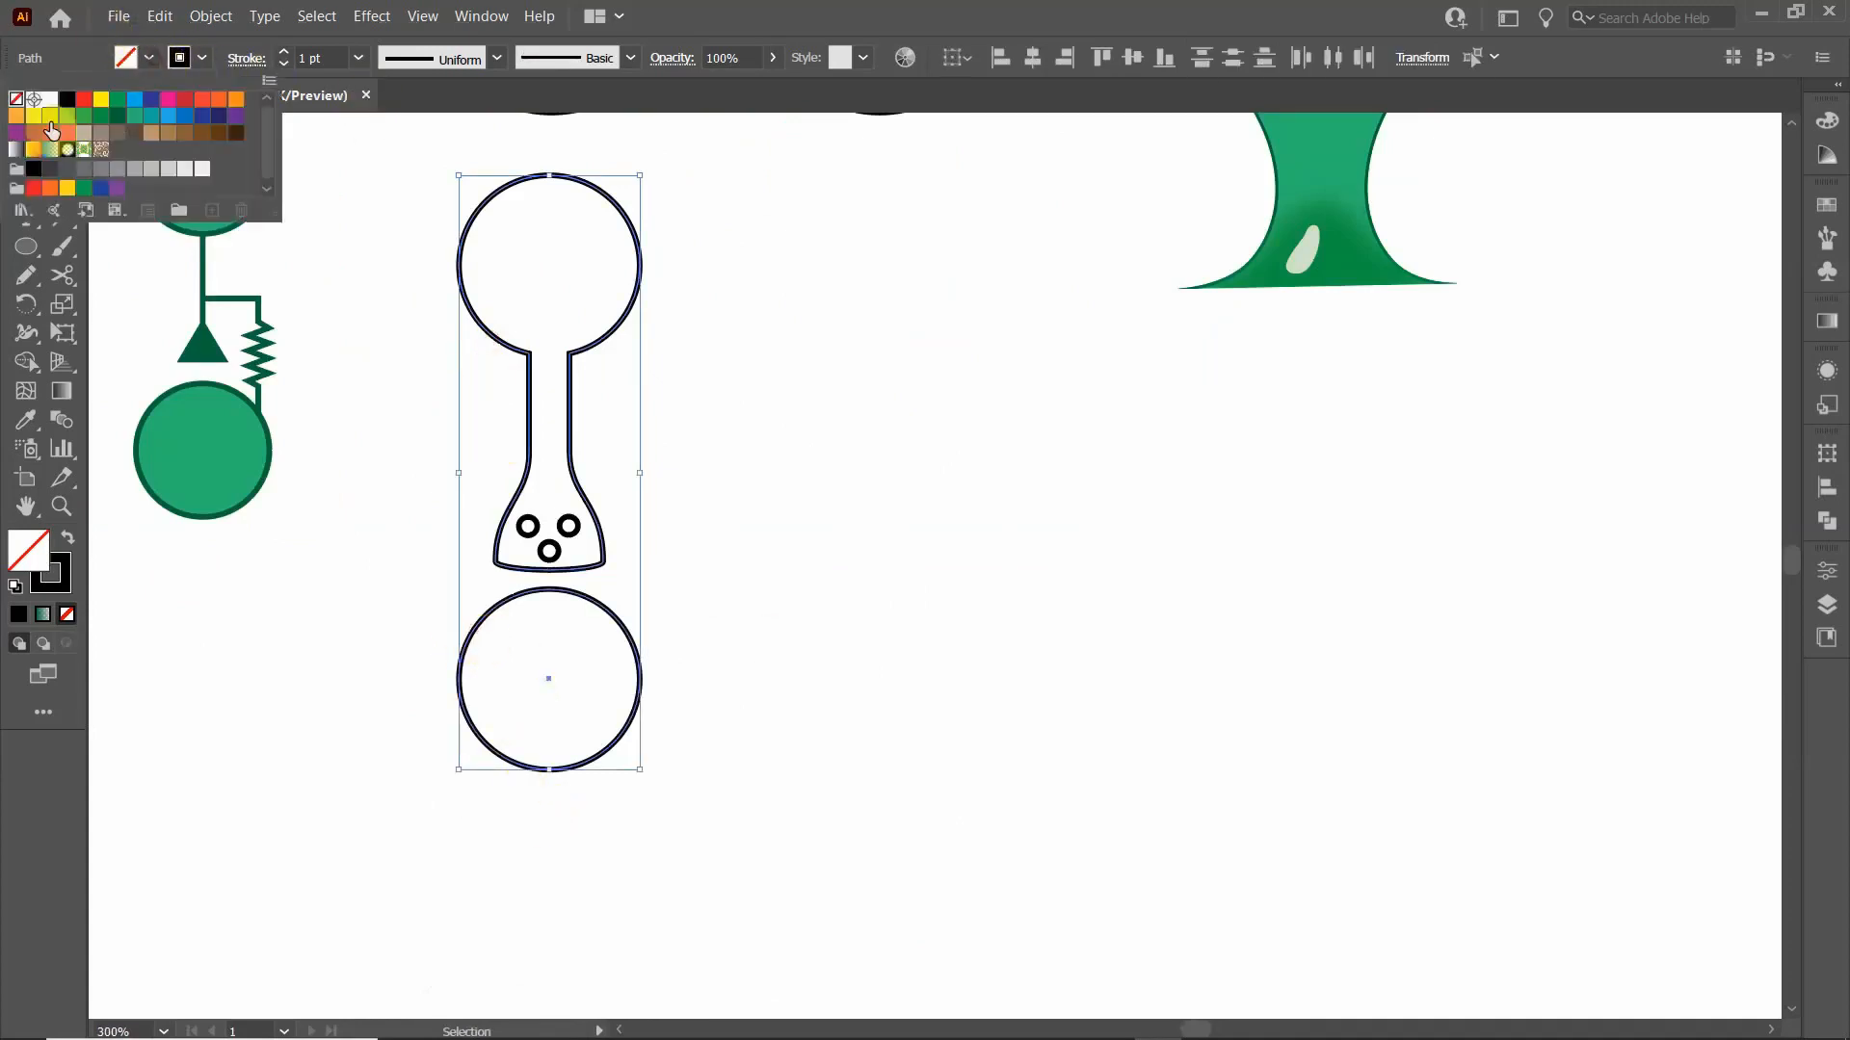
pyautogui.click(101, 117)
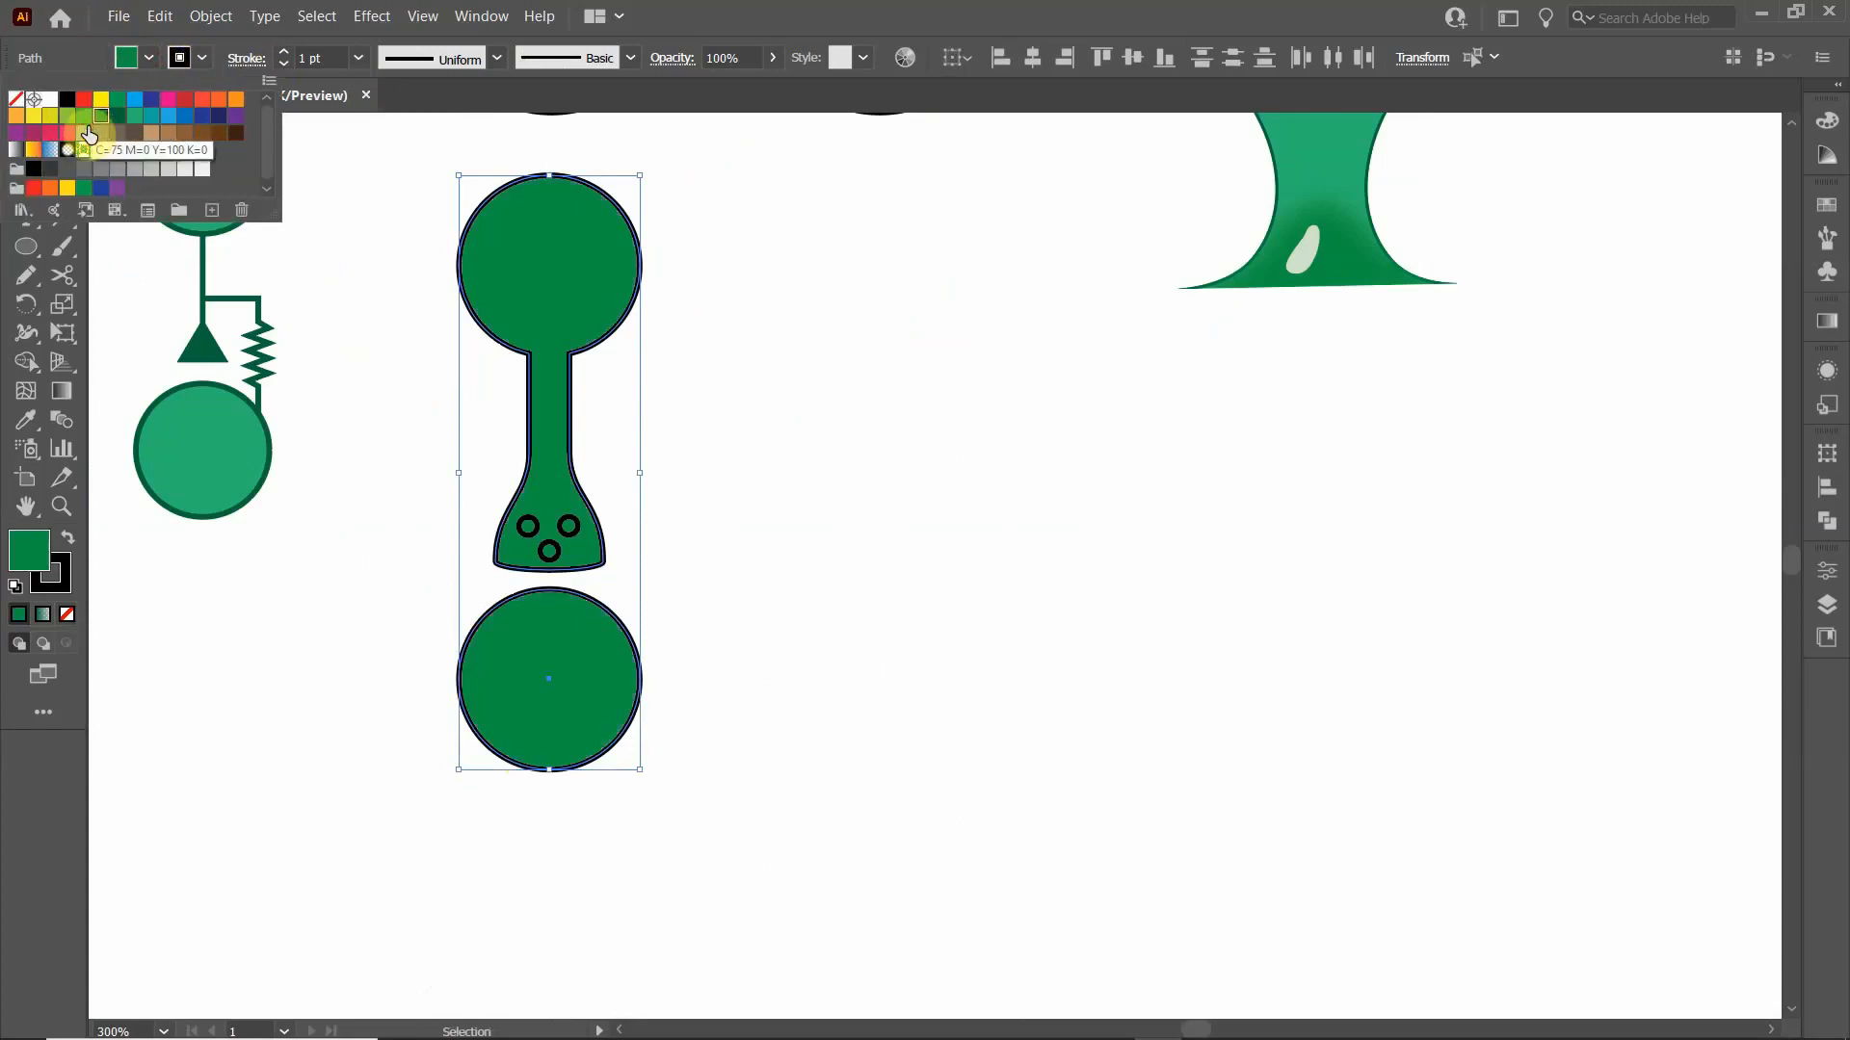
pyautogui.click(131, 117)
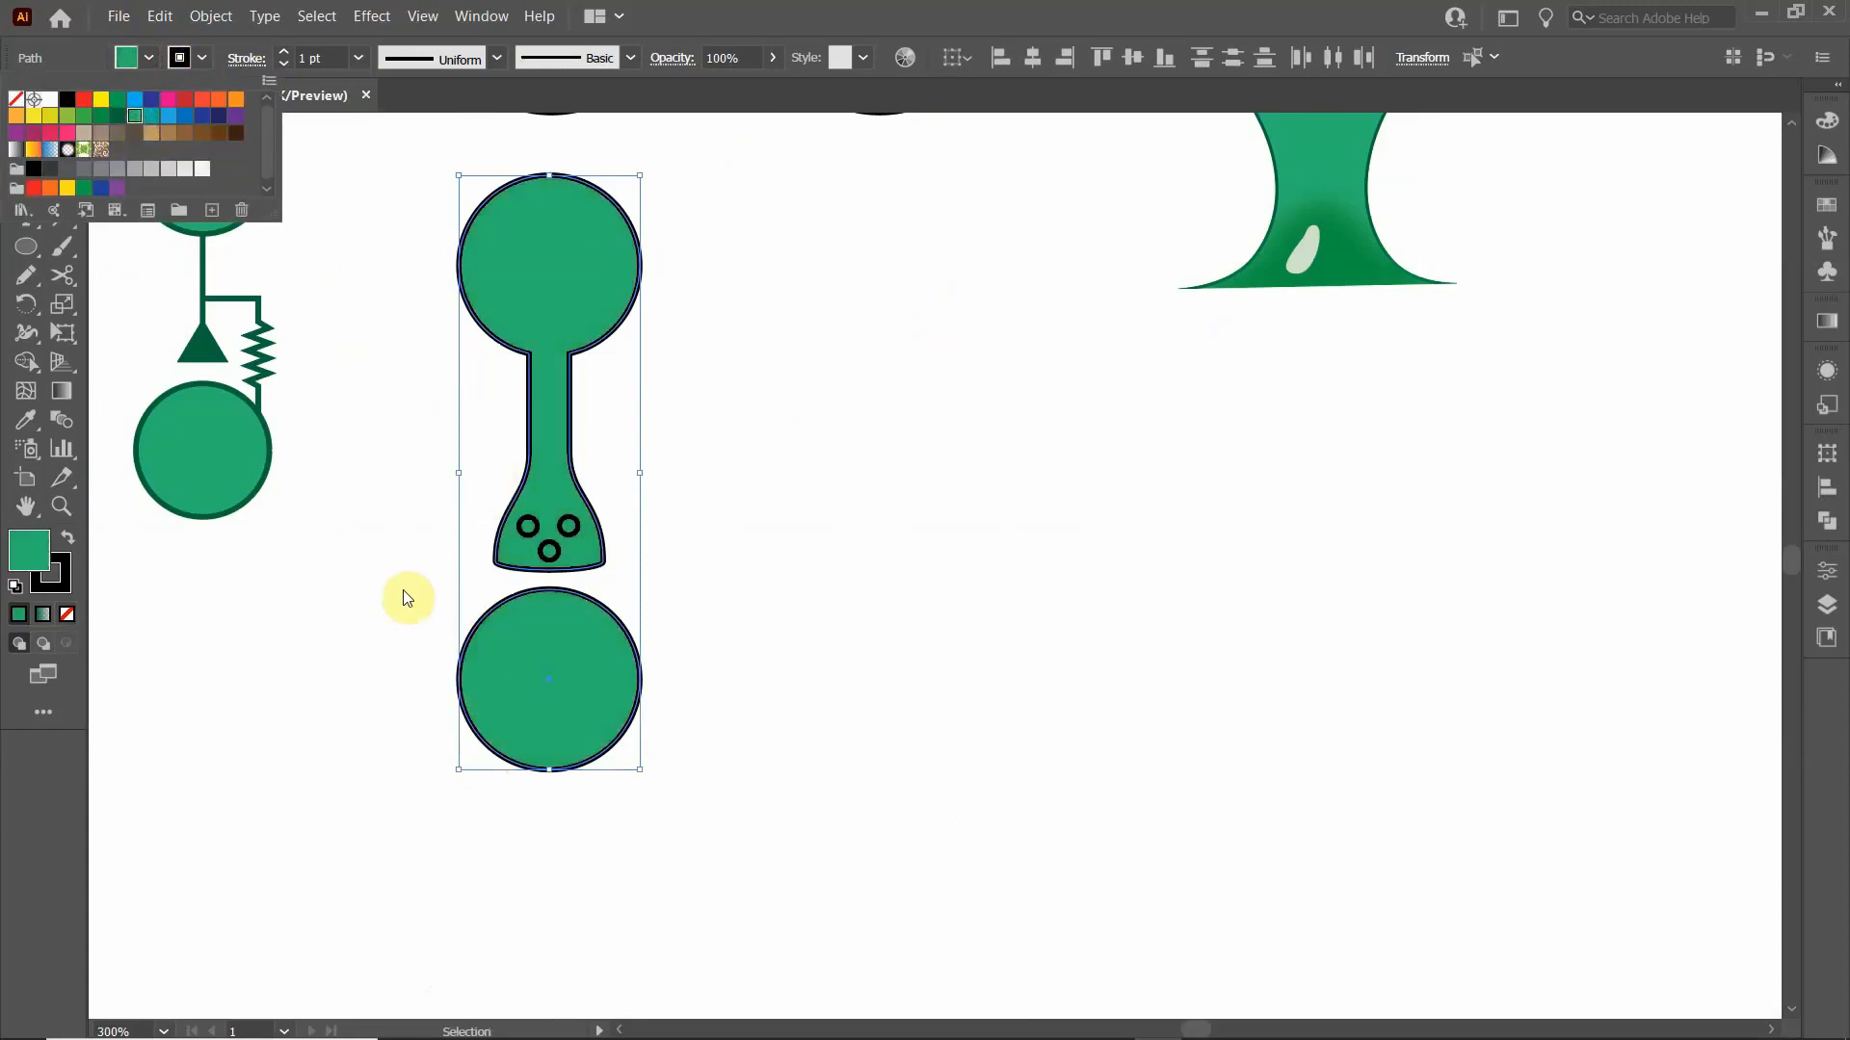
# - Fill the three vesicle circles inside the terminal with the same medium green swatch
pyautogui.click(540, 537)
pyautogui.click(491, 539)
pyautogui.click(529, 527)
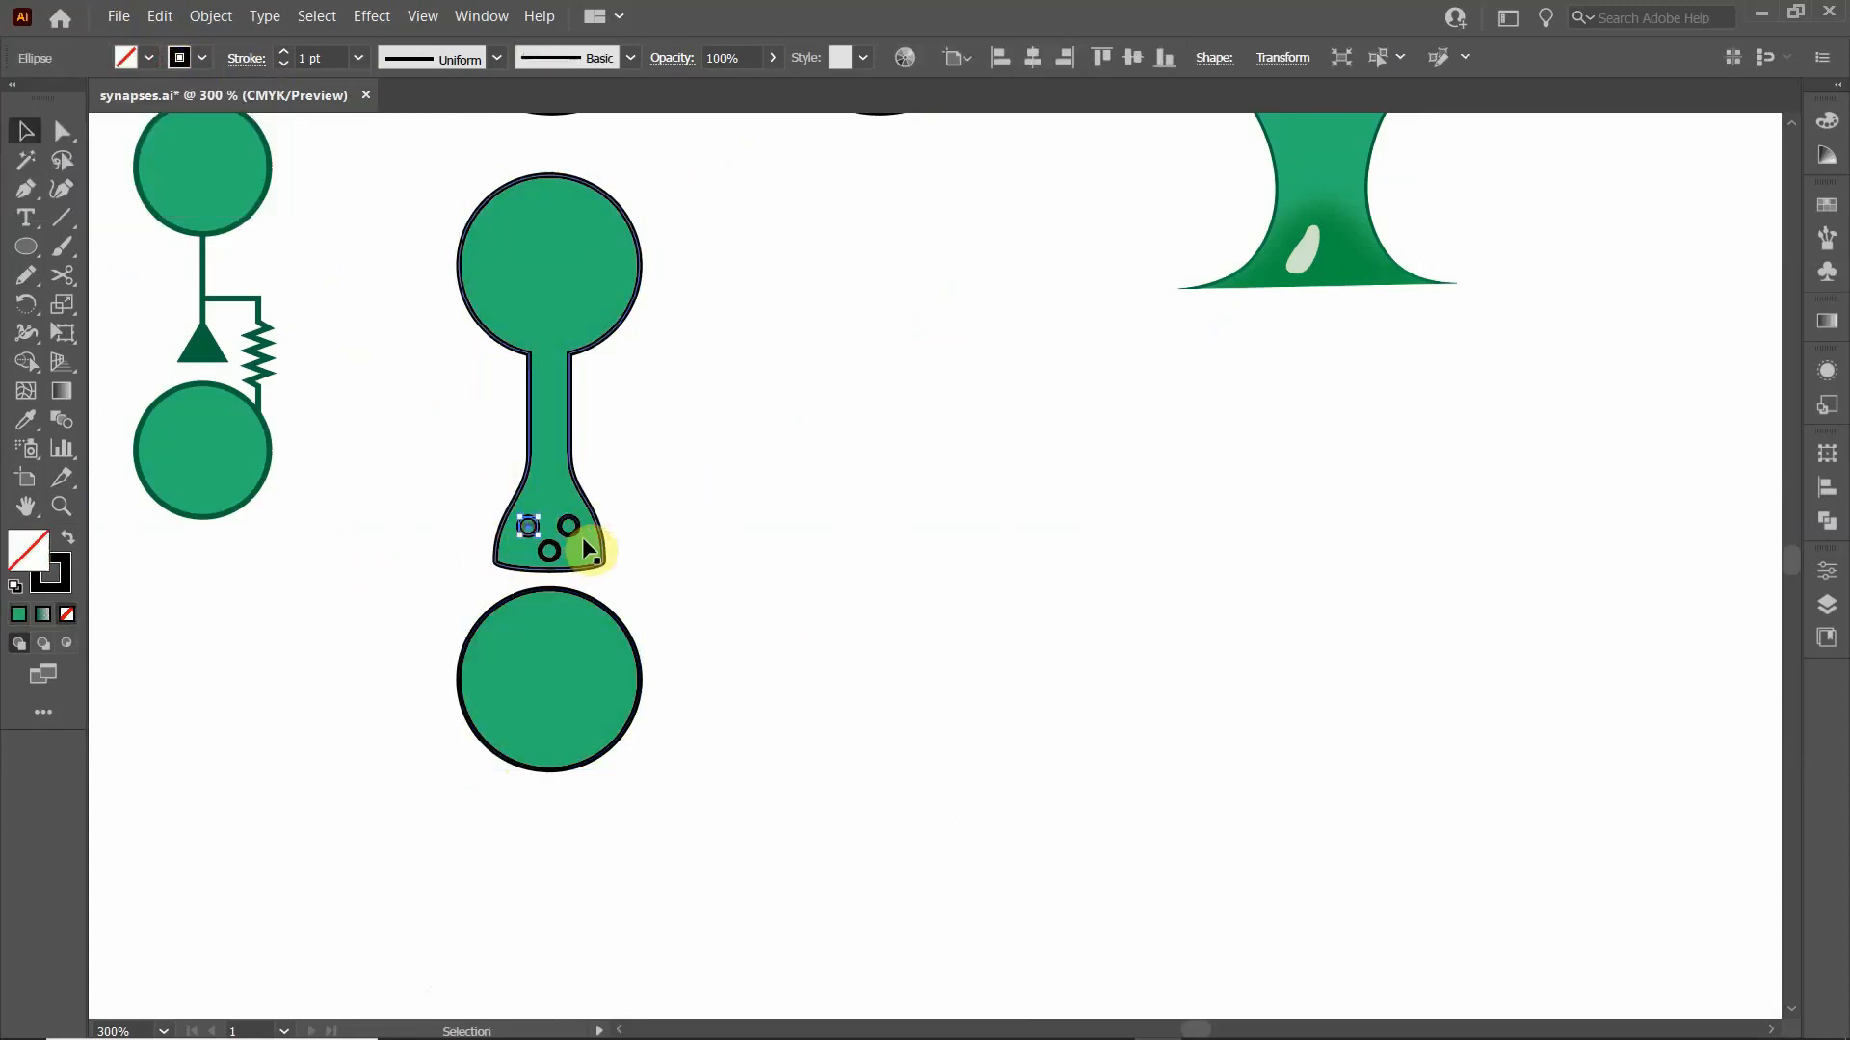
pyautogui.keyDown('shift'); pyautogui.click(568, 526); pyautogui.keyUp('shift')
pyautogui.keyDown('shift'); pyautogui.click(550, 552); pyautogui.keyUp('shift')
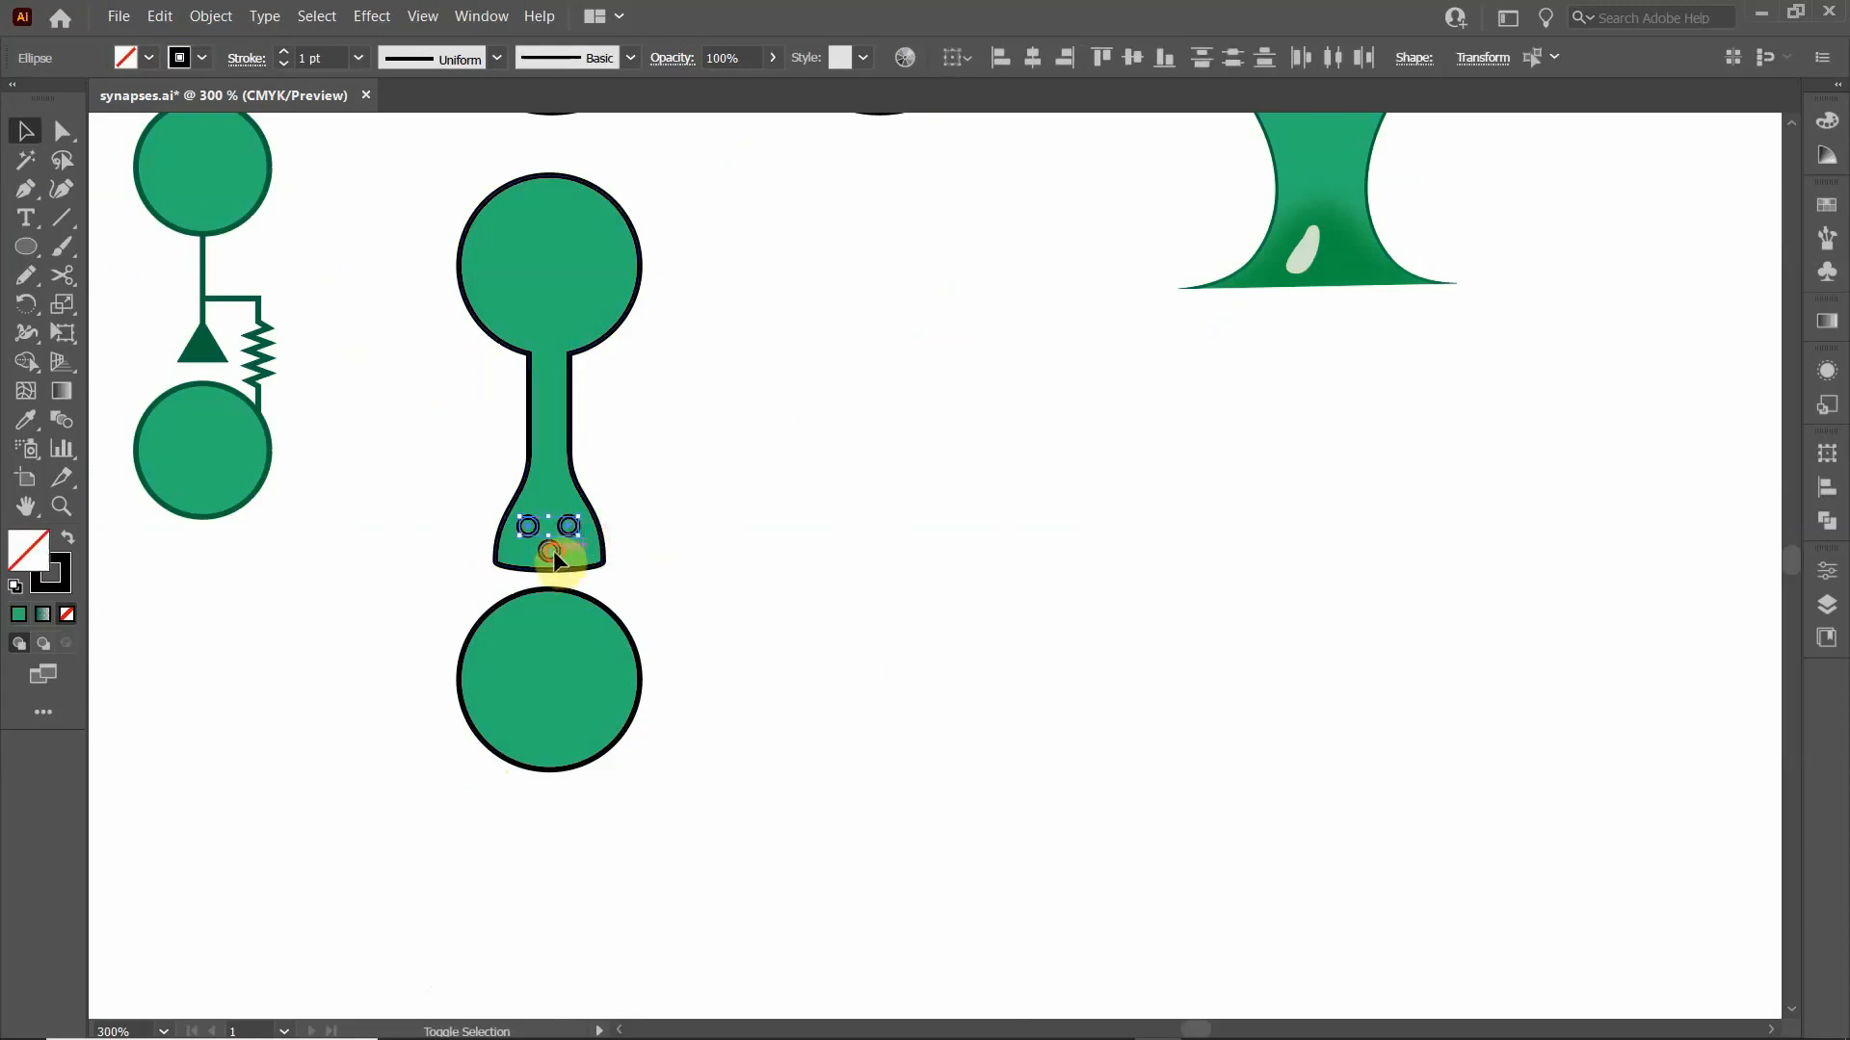
pyautogui.click(154, 53)
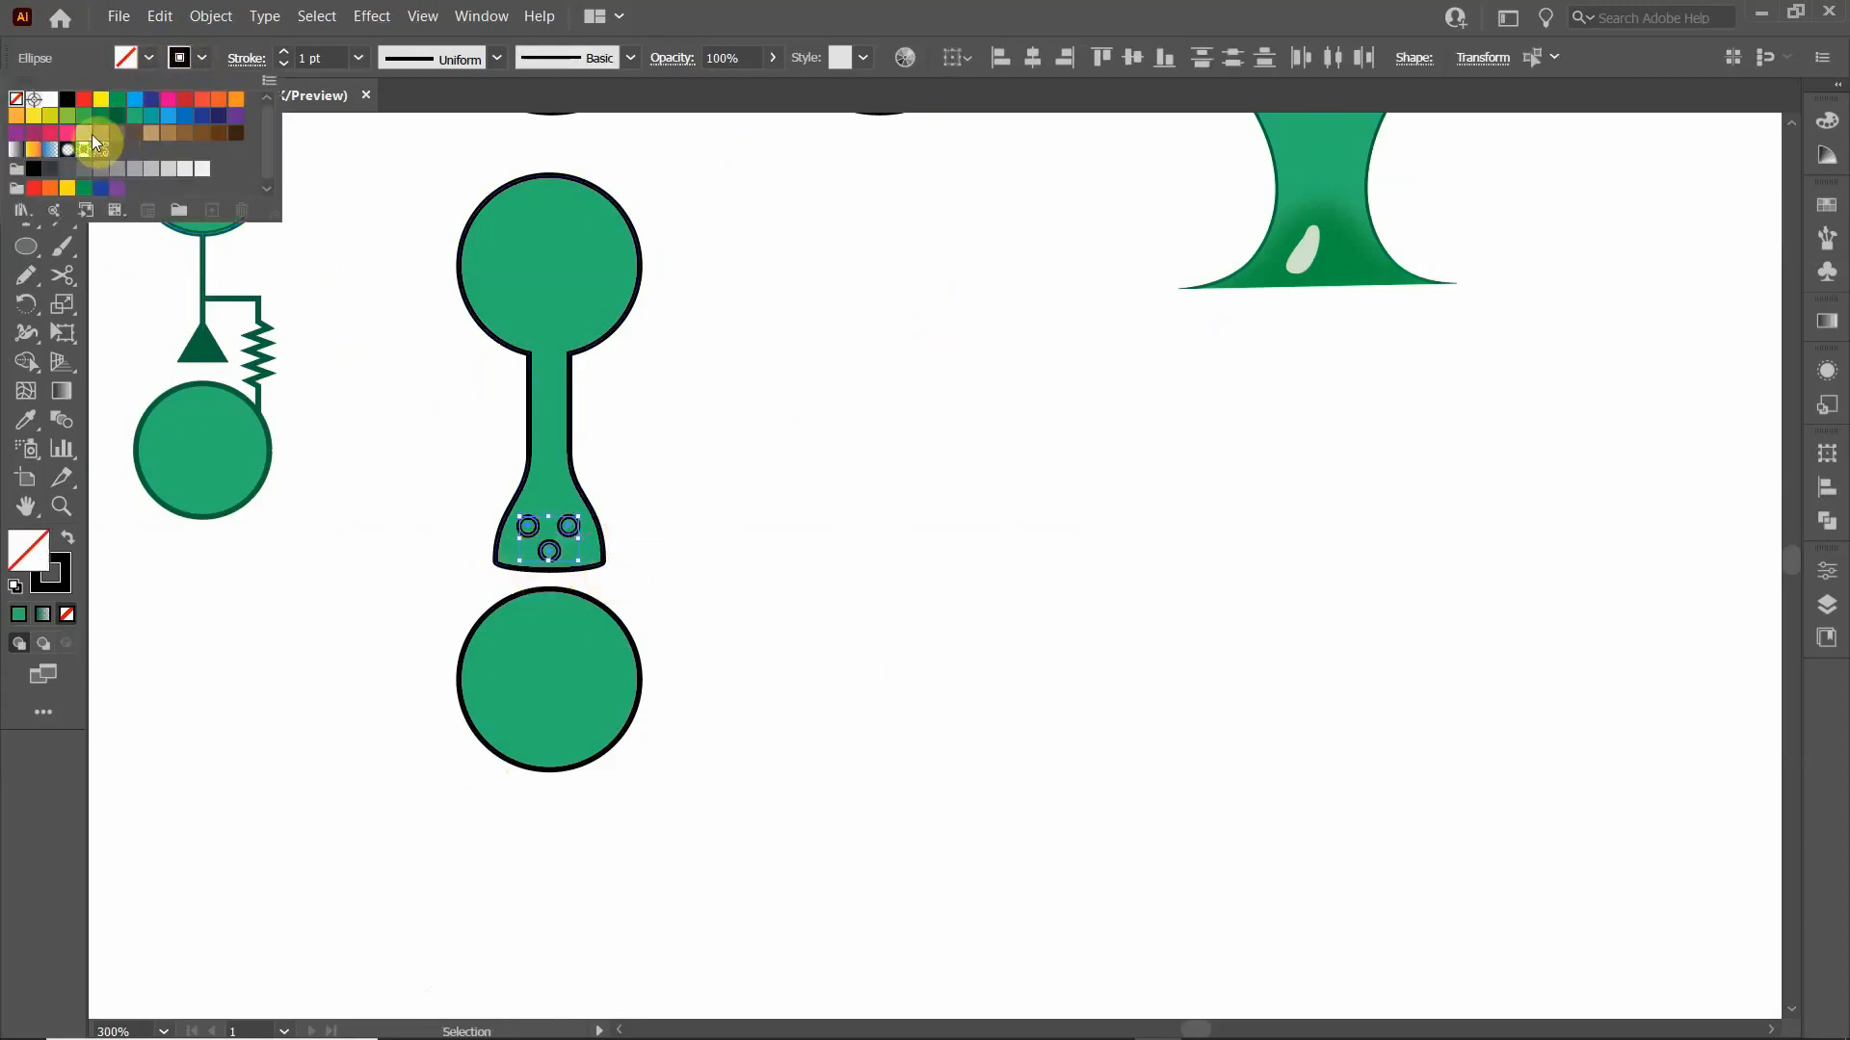
pyautogui.click(135, 117)
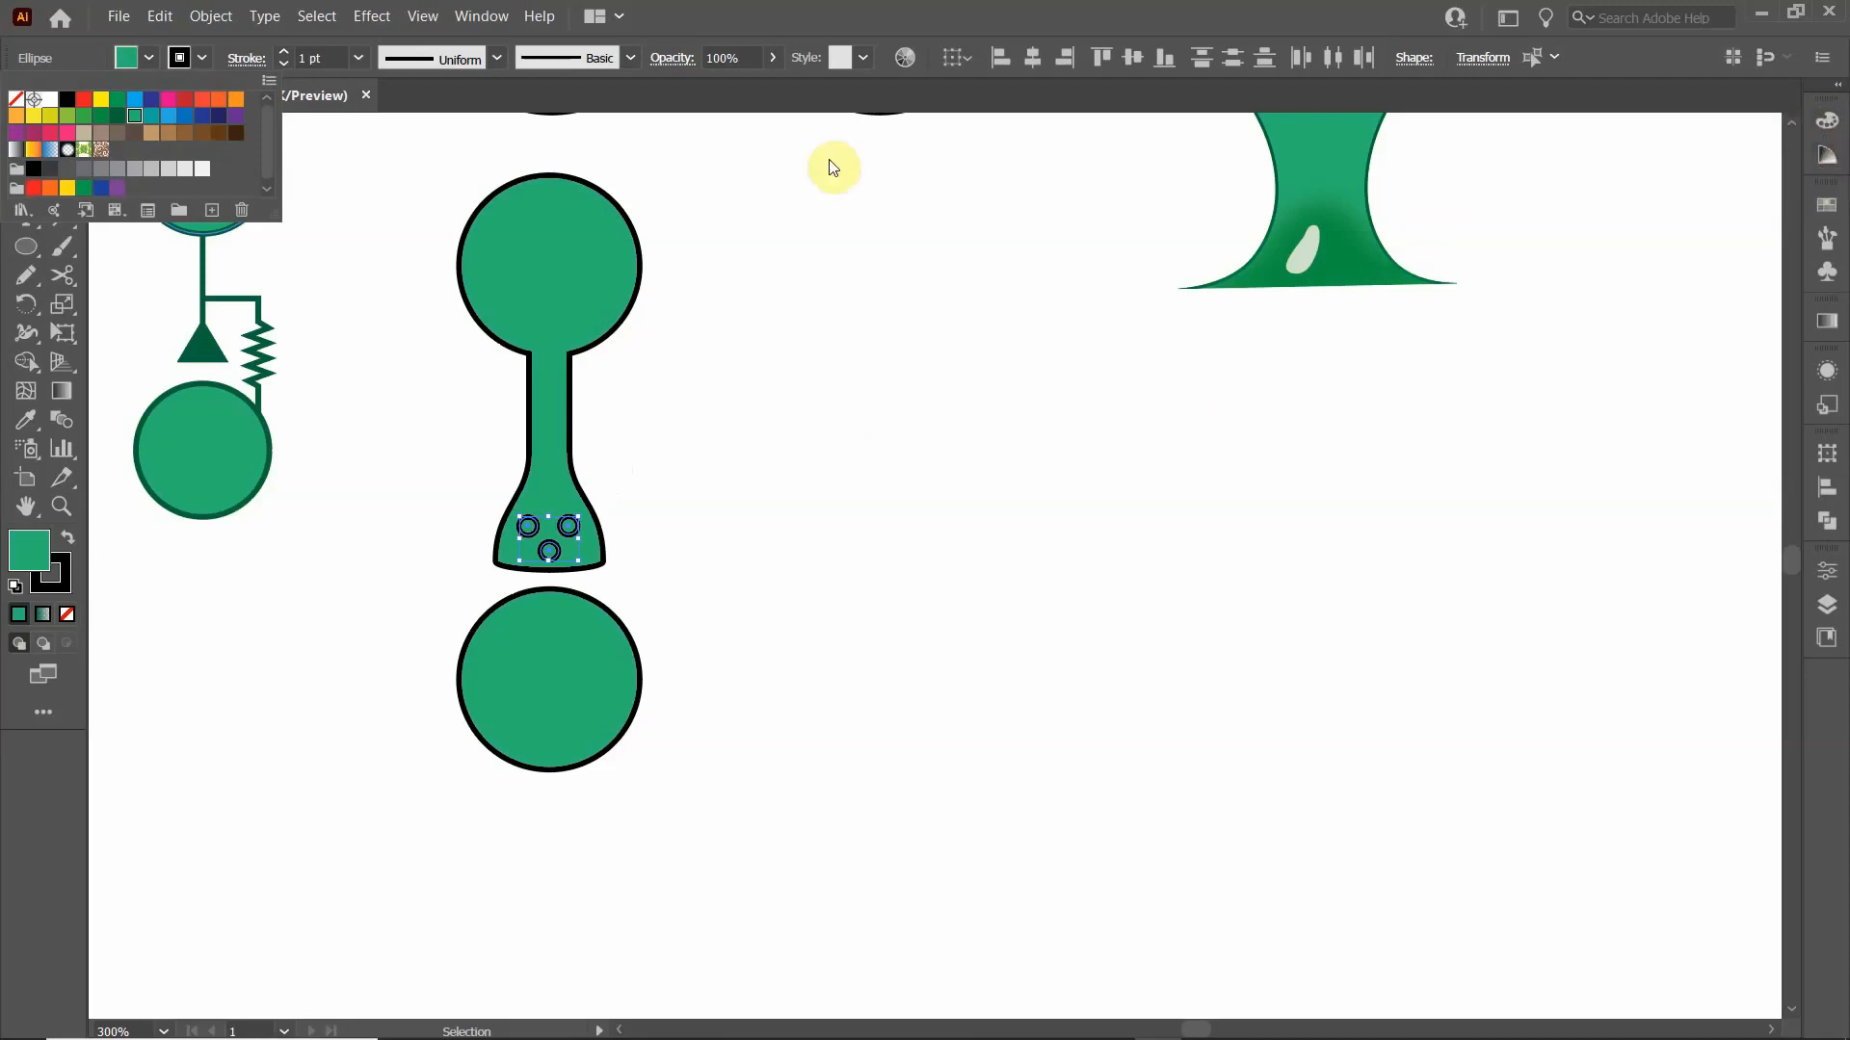
# - Recolor the three vesicles with a light green tint from the Color Guide, one shade darker than its lightest tint
pyautogui.click(472, 16)
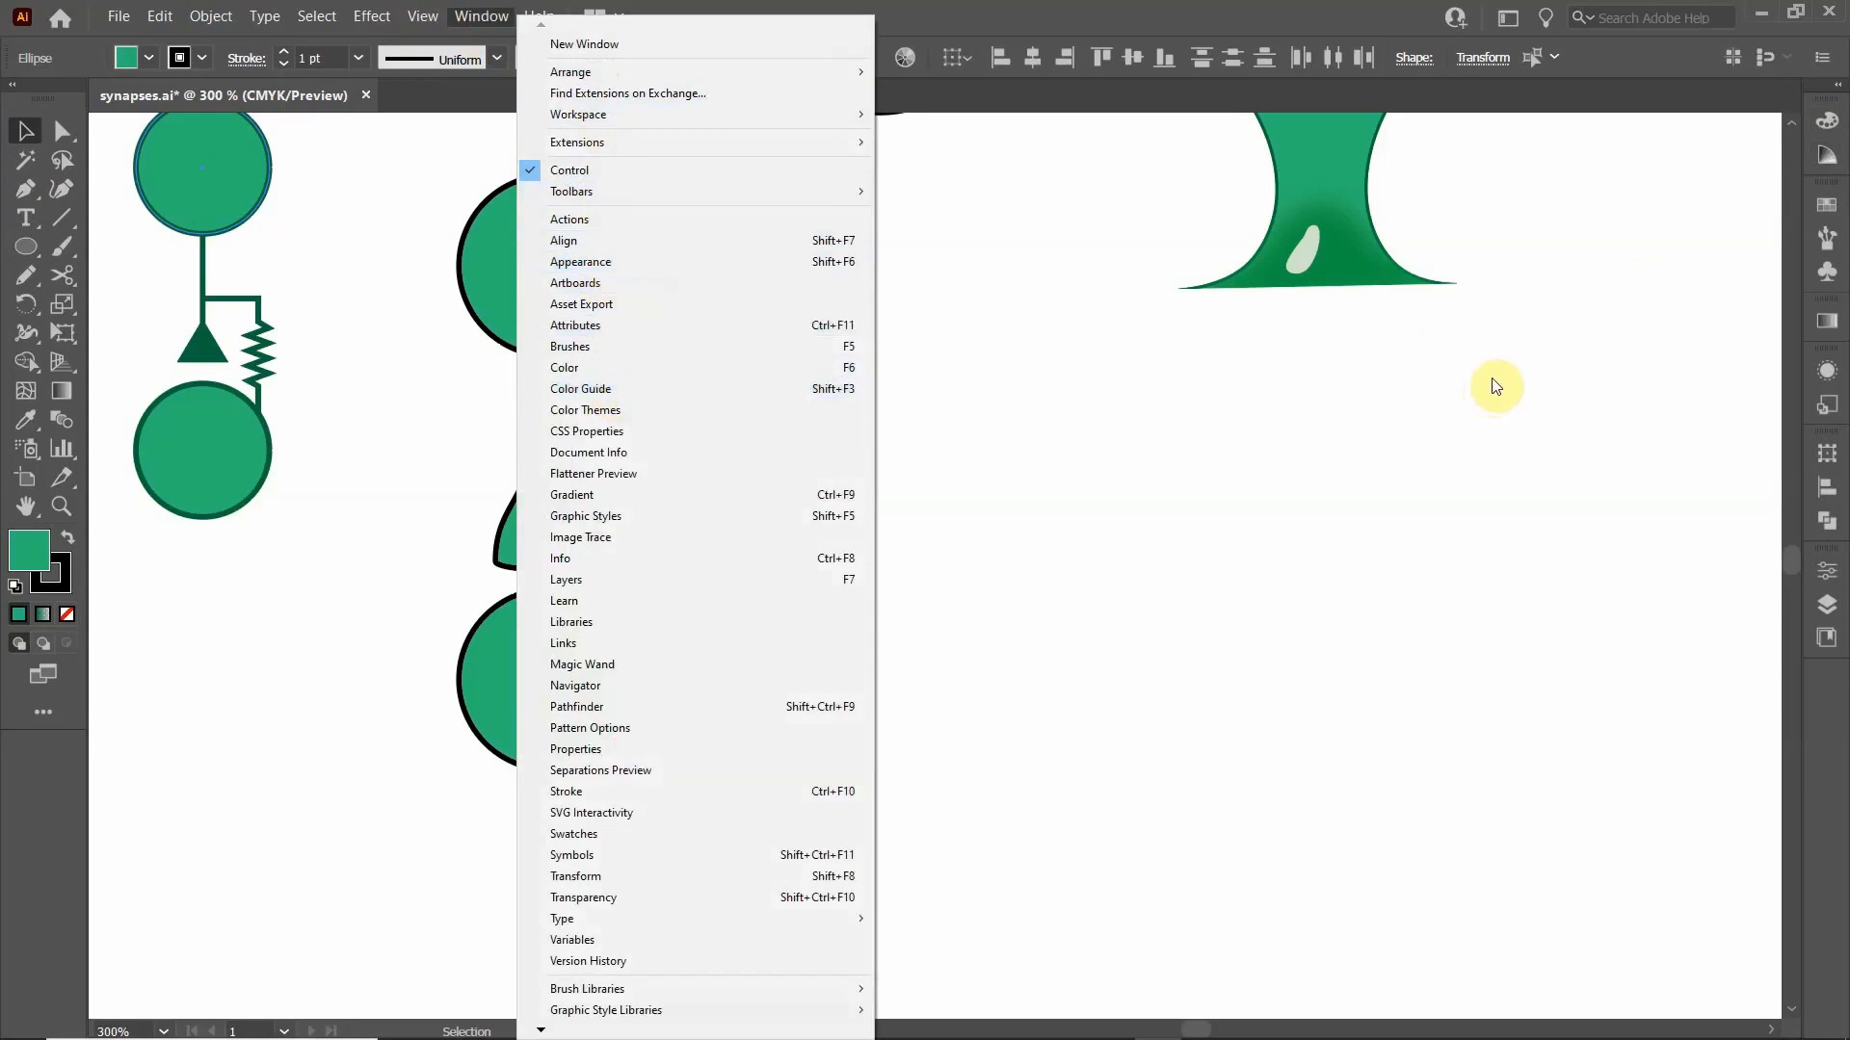
pyautogui.click(1827, 159)
pyautogui.click(1827, 160)
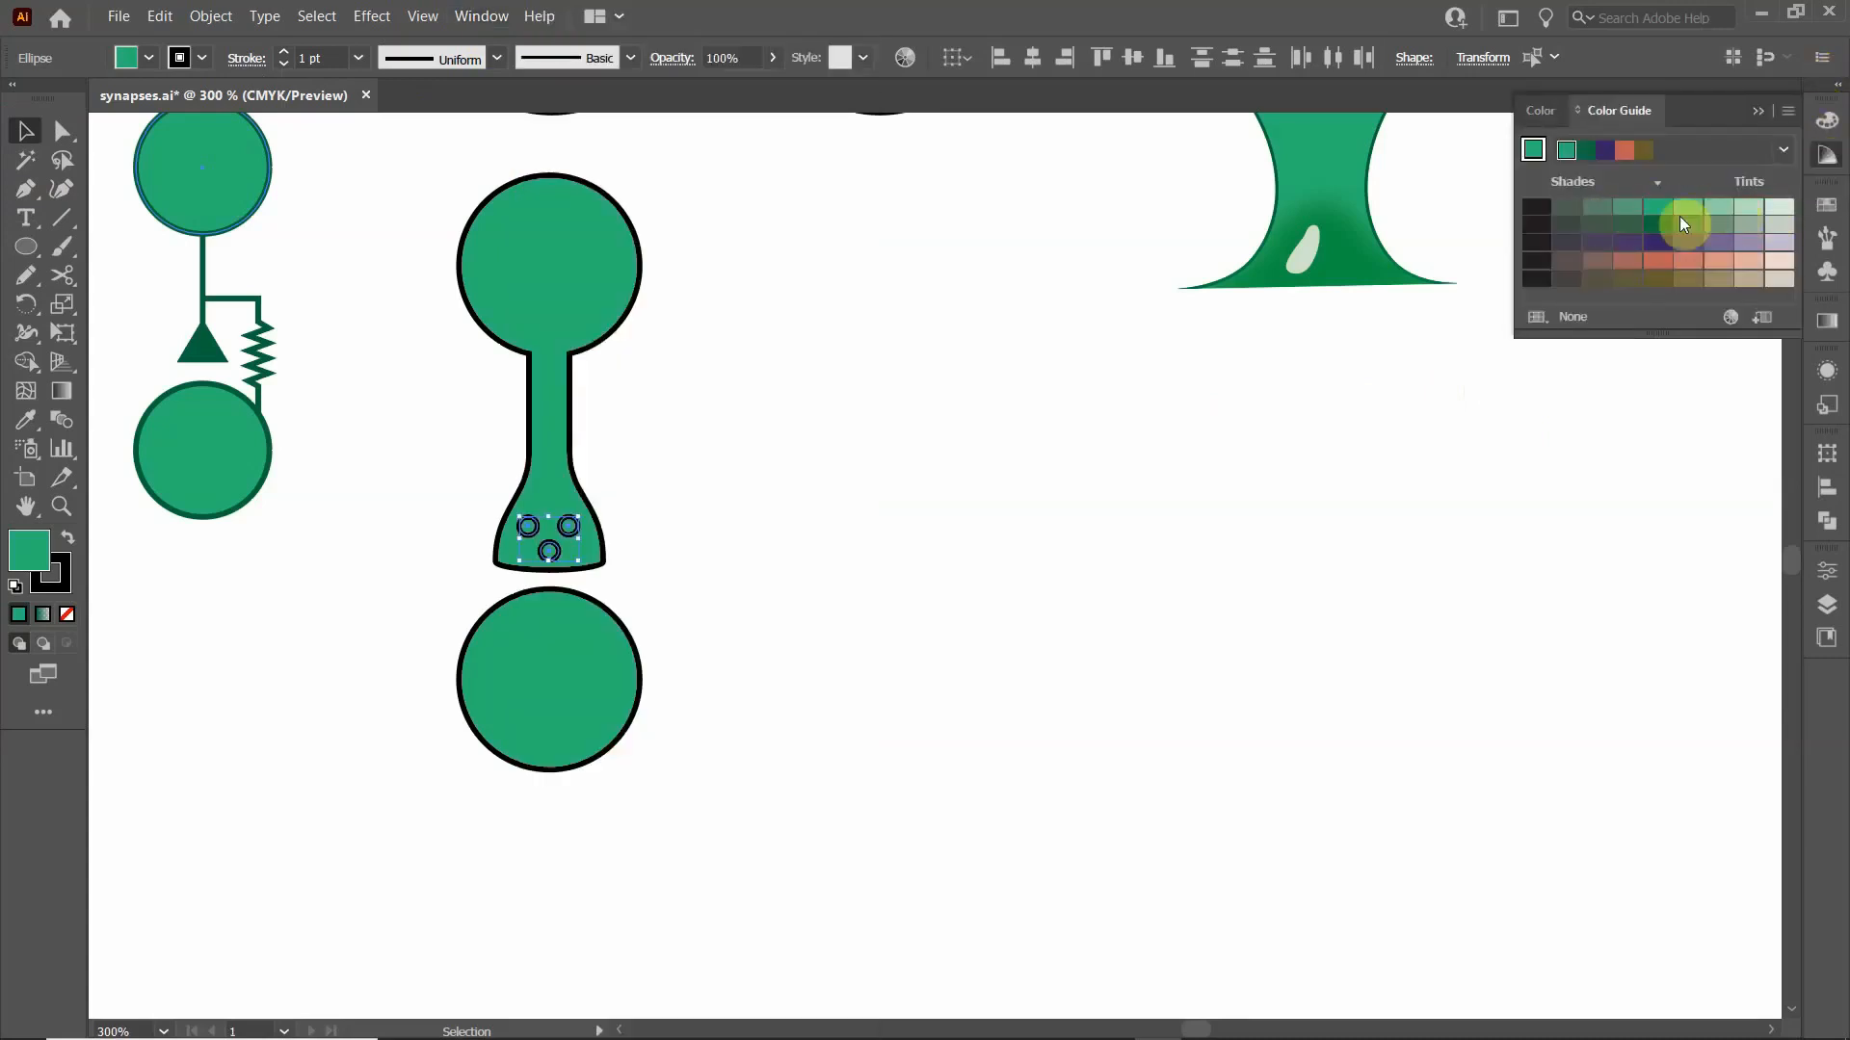
pyautogui.click(1750, 209)
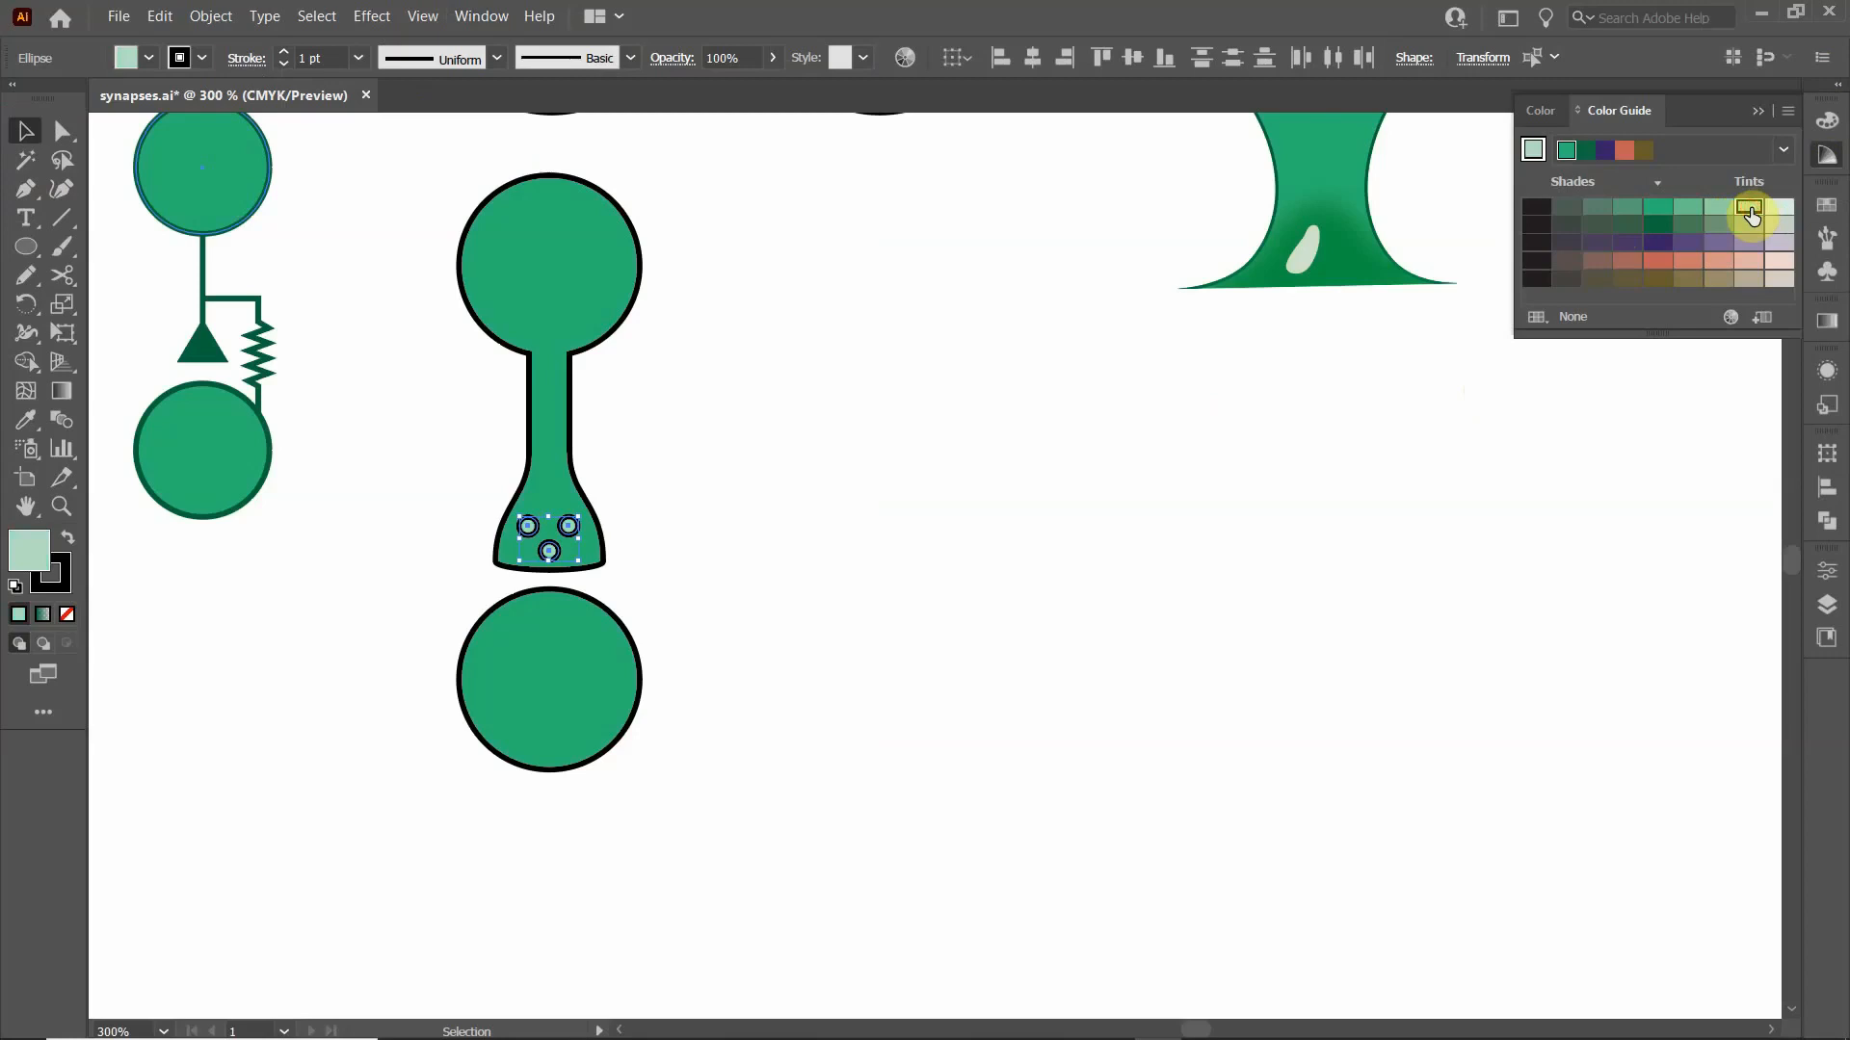
pyautogui.click(1778, 208)
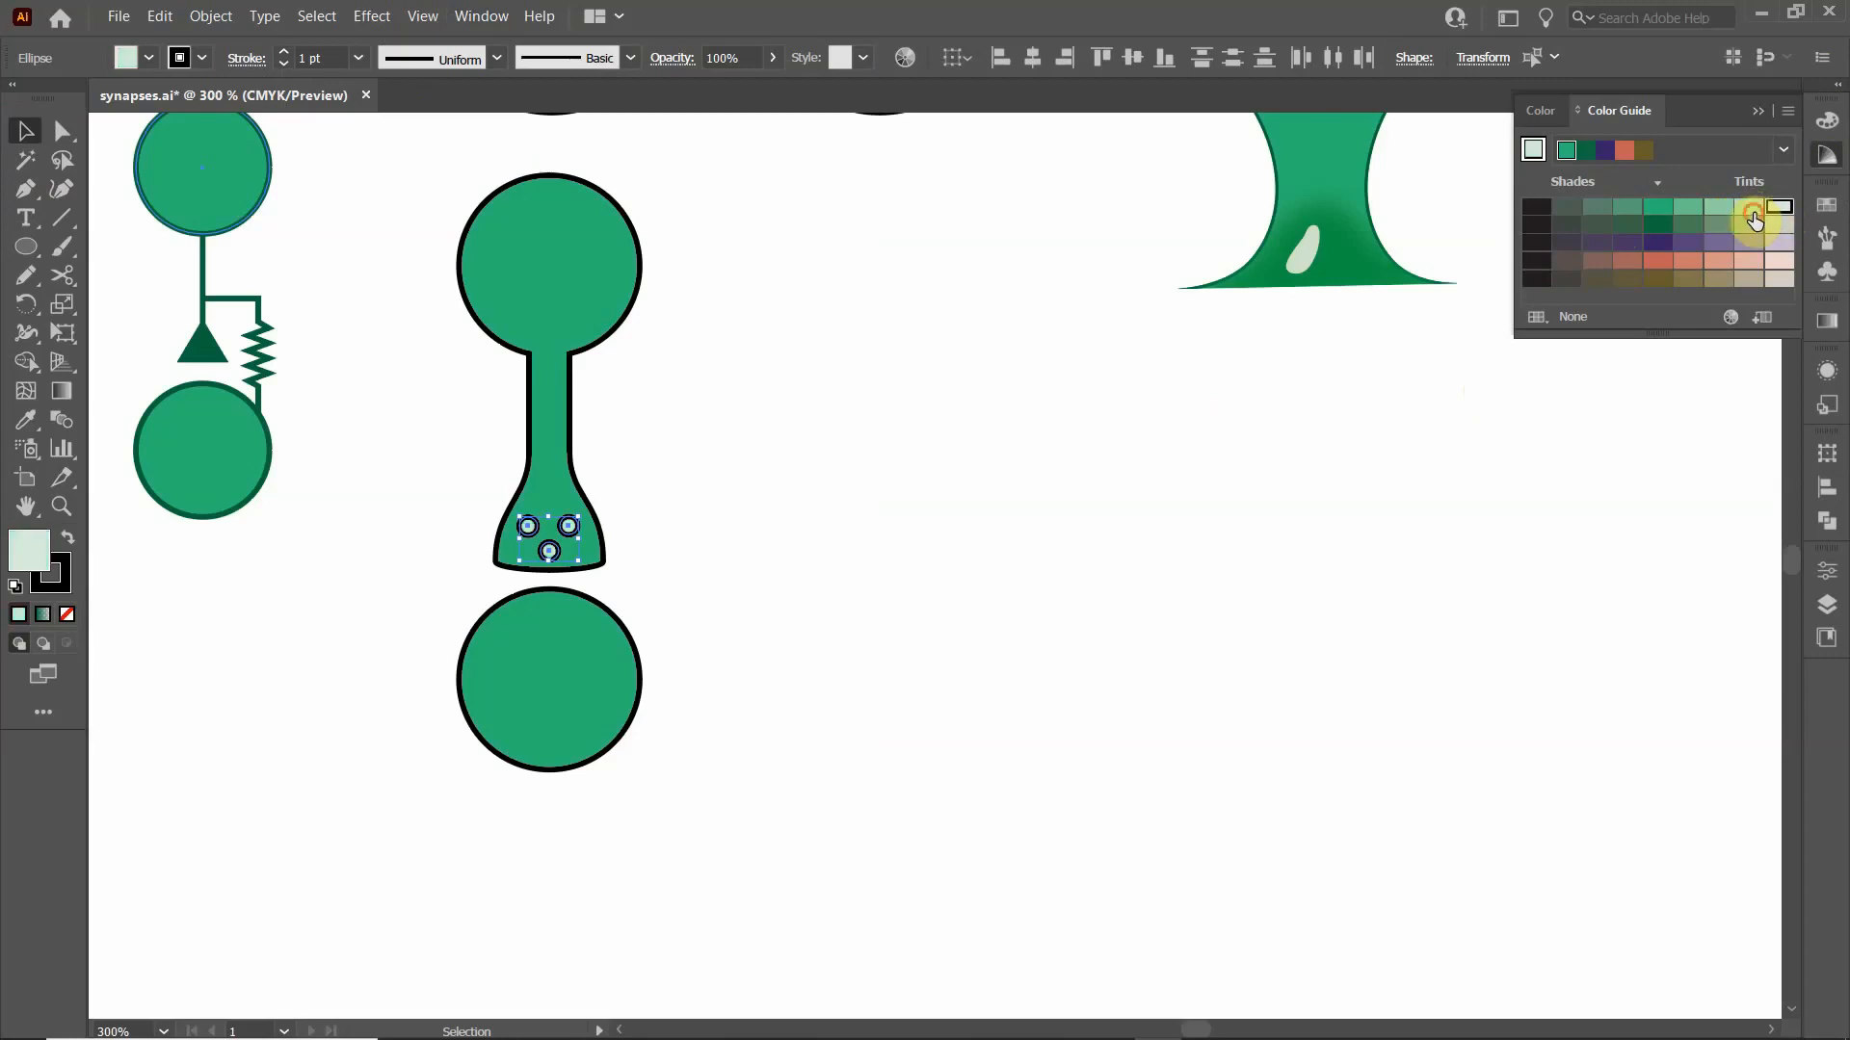
pyautogui.click(1750, 209)
pyautogui.click(1720, 208)
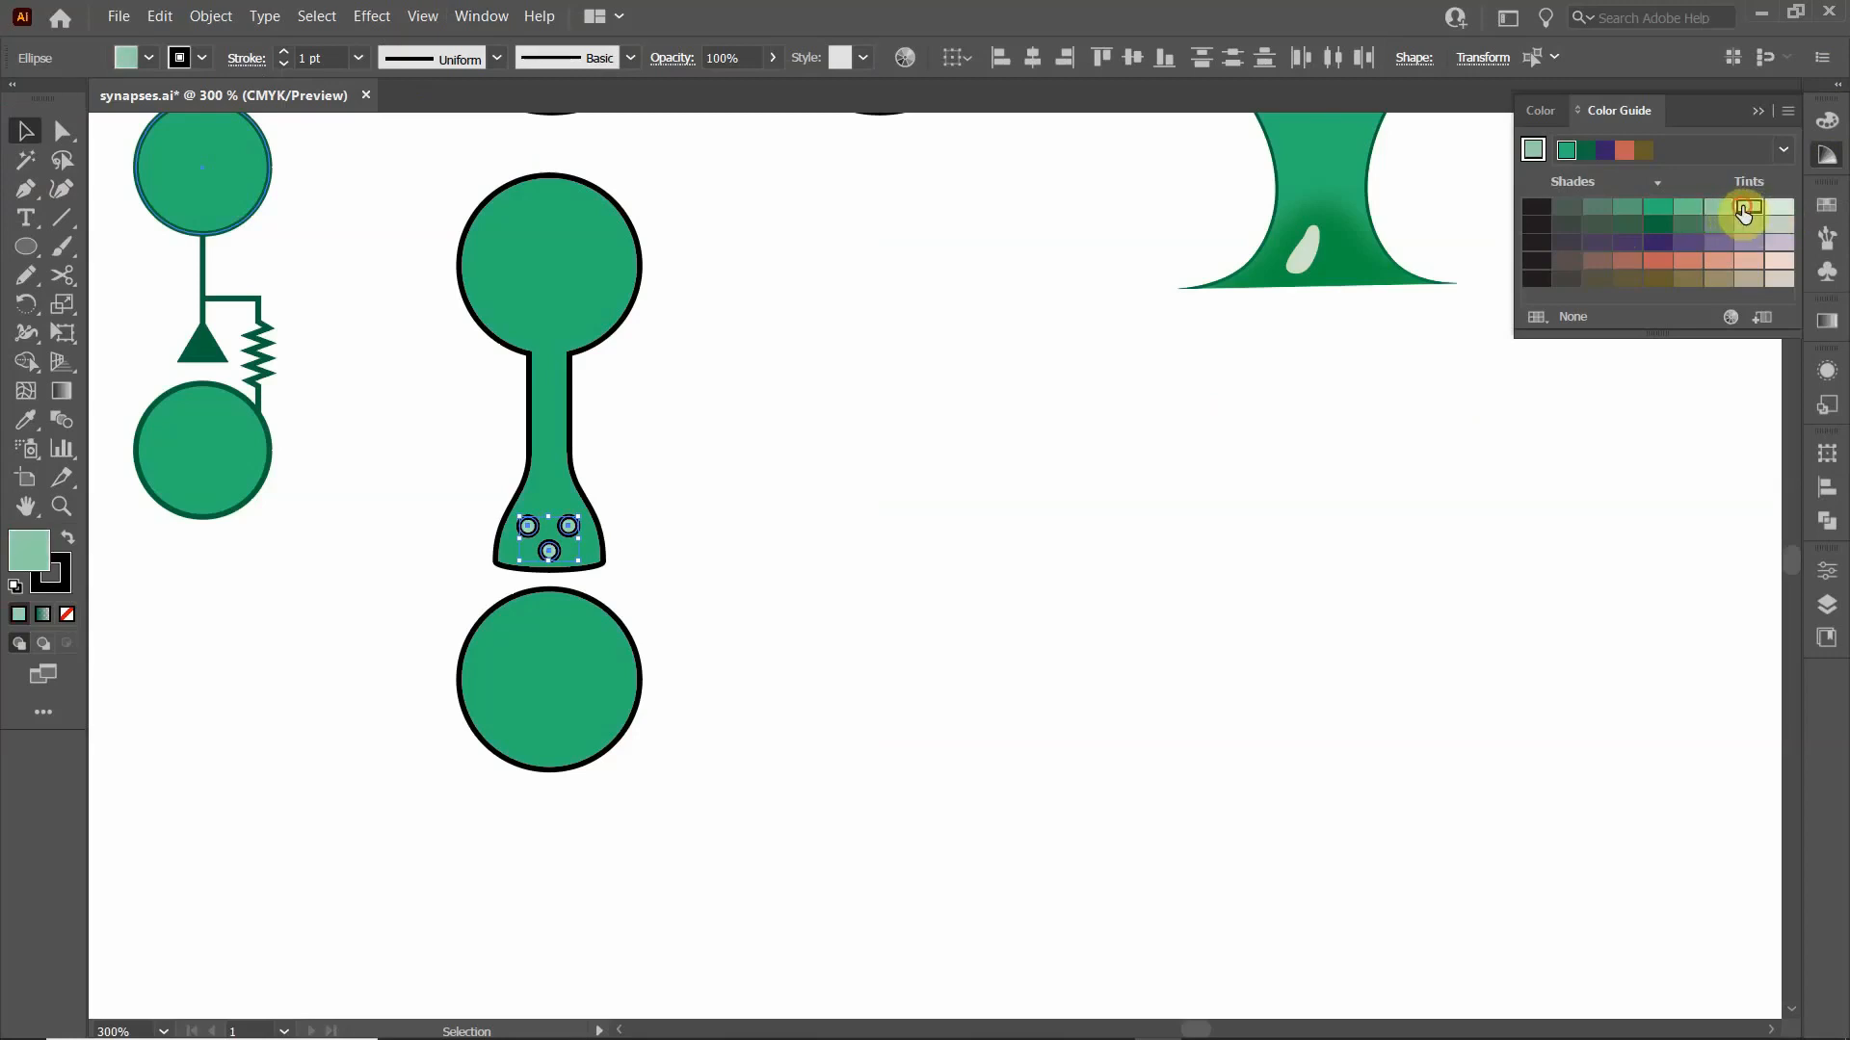
pyautogui.click(1744, 210)
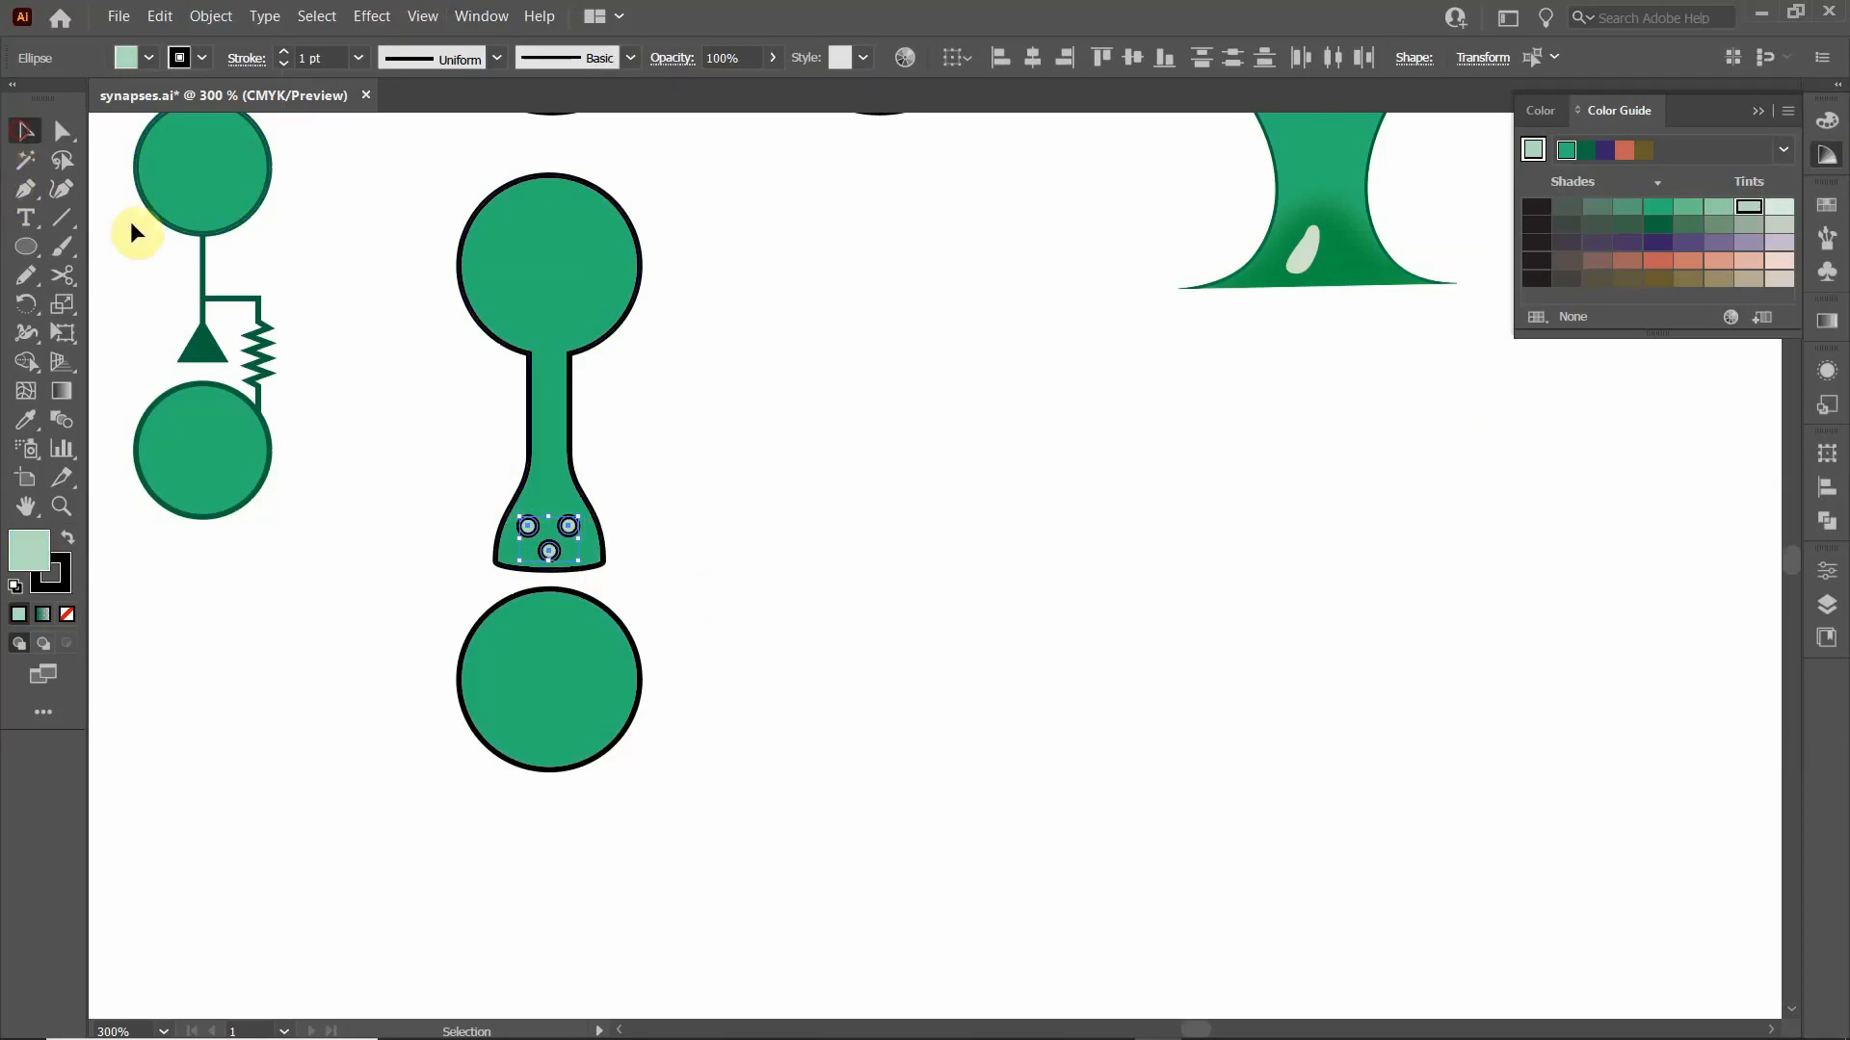
pyautogui.click(347, 371)
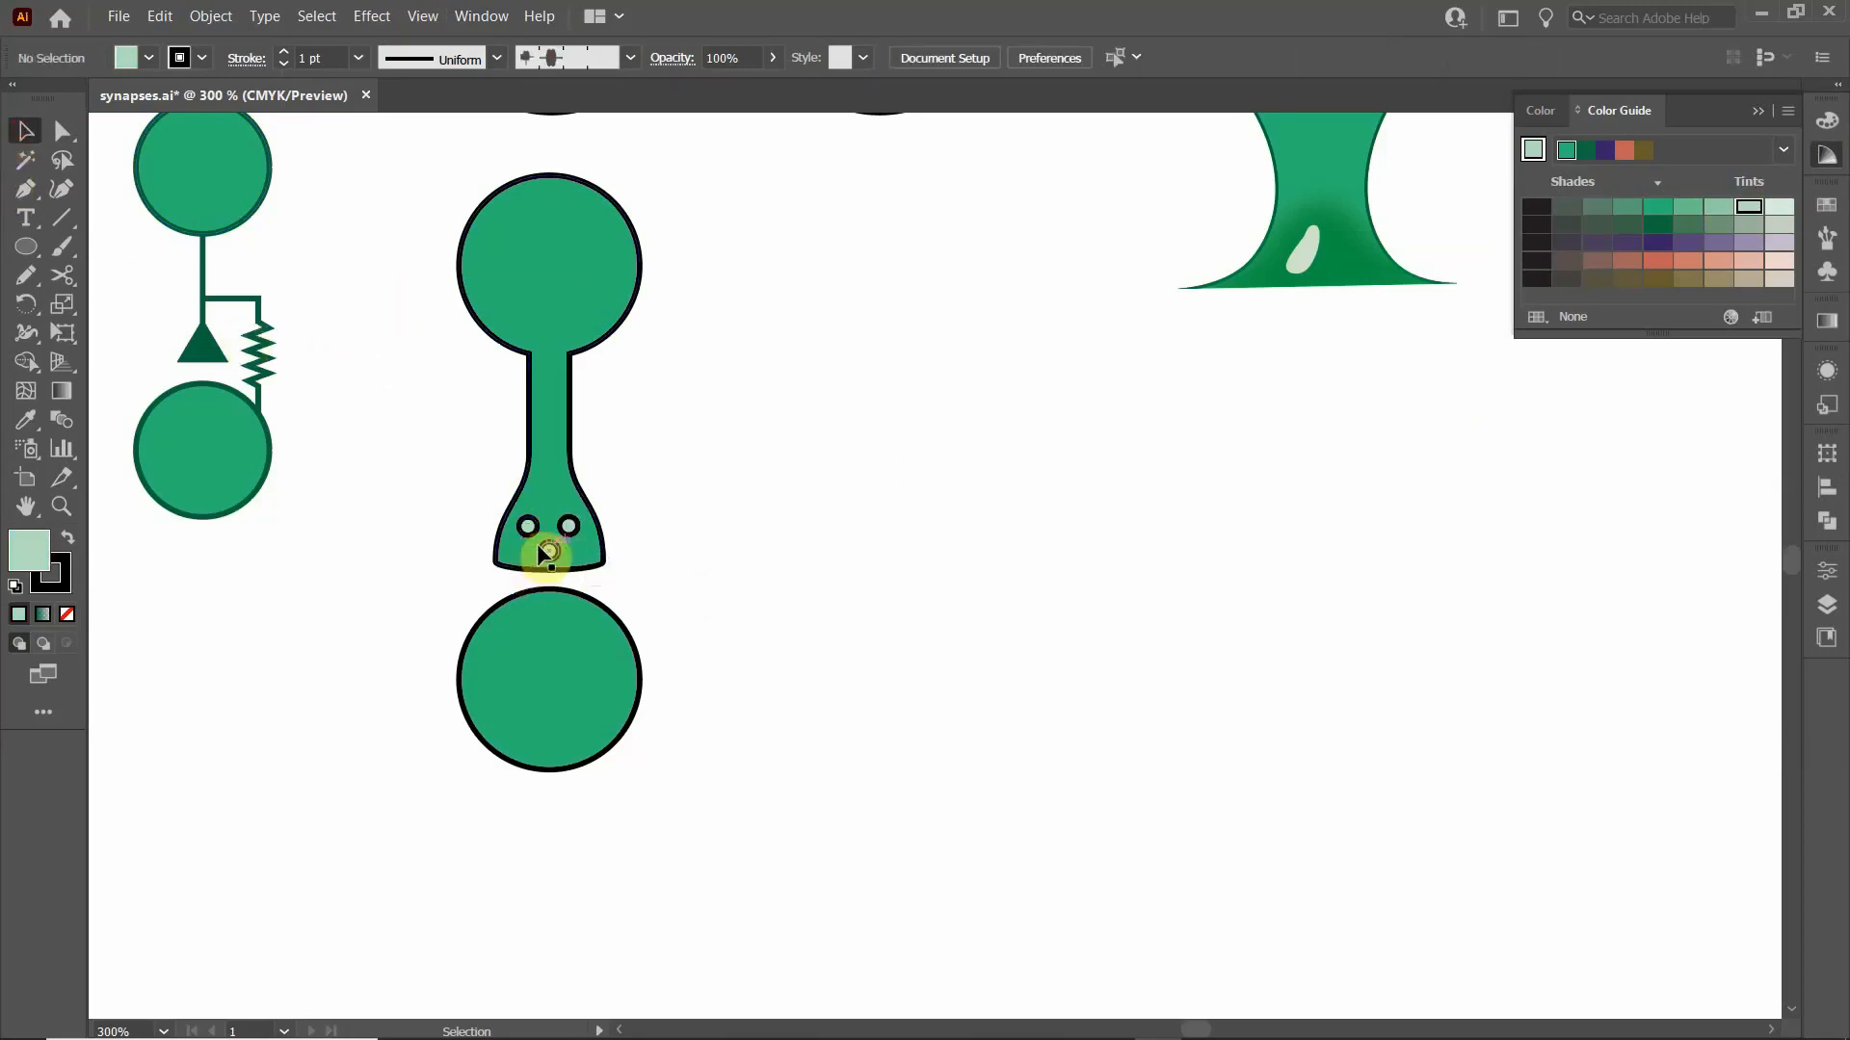
# - Duplicate the whole green synapse drawing and place the copy directly beside the original, below the gradient example
pyautogui.scroll(-1, 493, 536)
pyautogui.moveTo(422, 418); pyautogui.dragTo(461, 697)
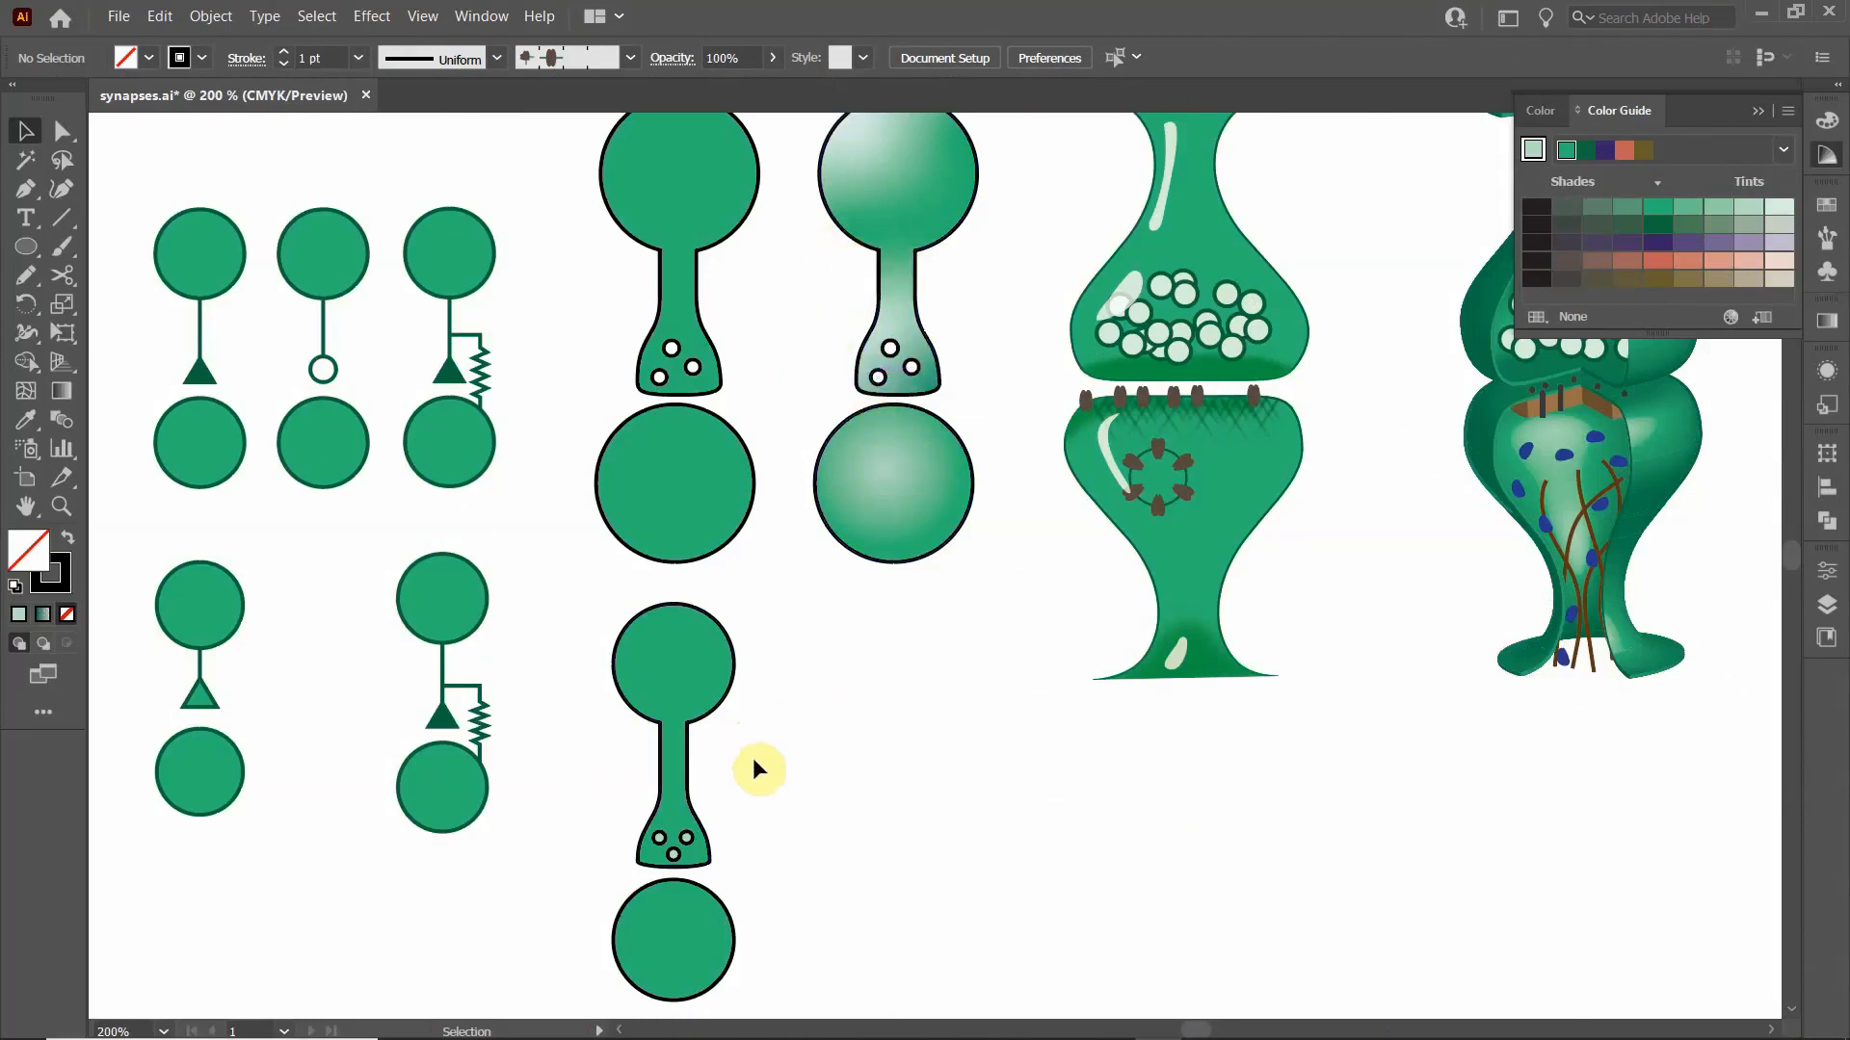
pyautogui.moveTo(591, 637); pyautogui.dragTo(889, 931)
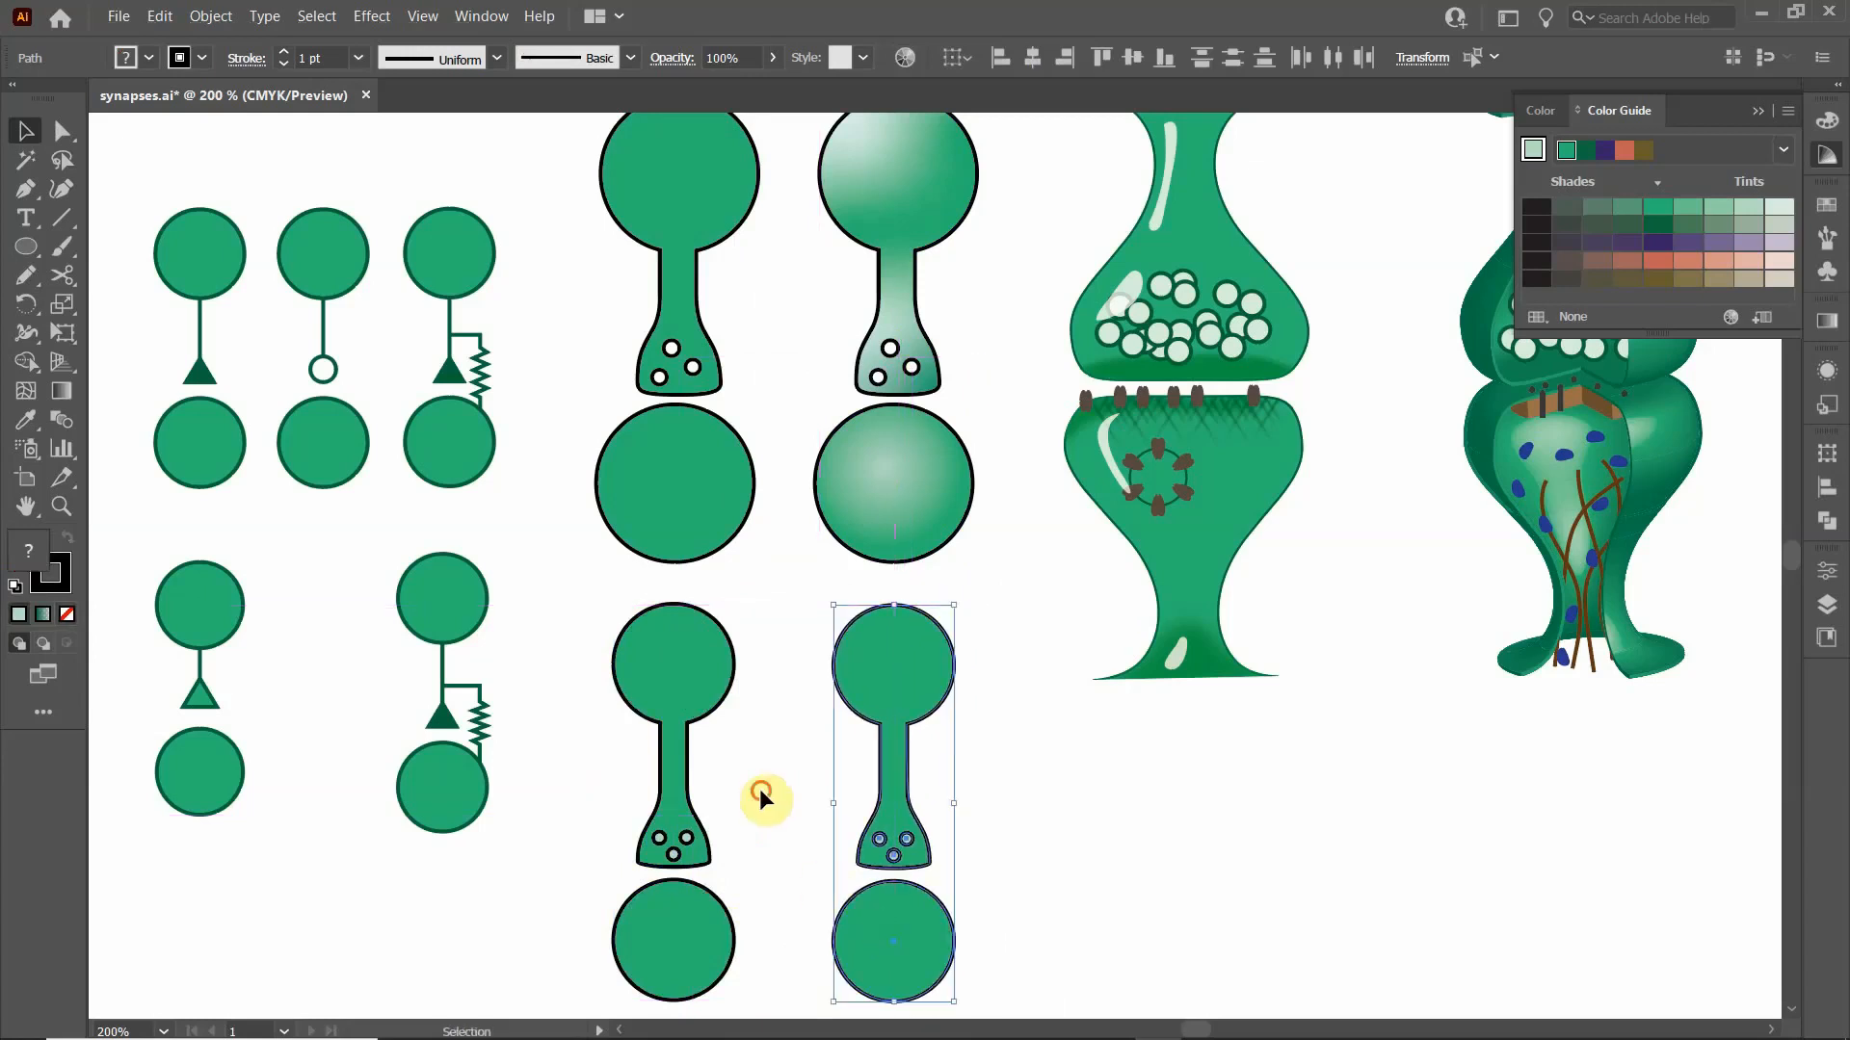
pyautogui.click(811, 700)
# - Apply a freeform gradient in Lines mode to the copied neuron outline
pyautogui.click(894, 645)
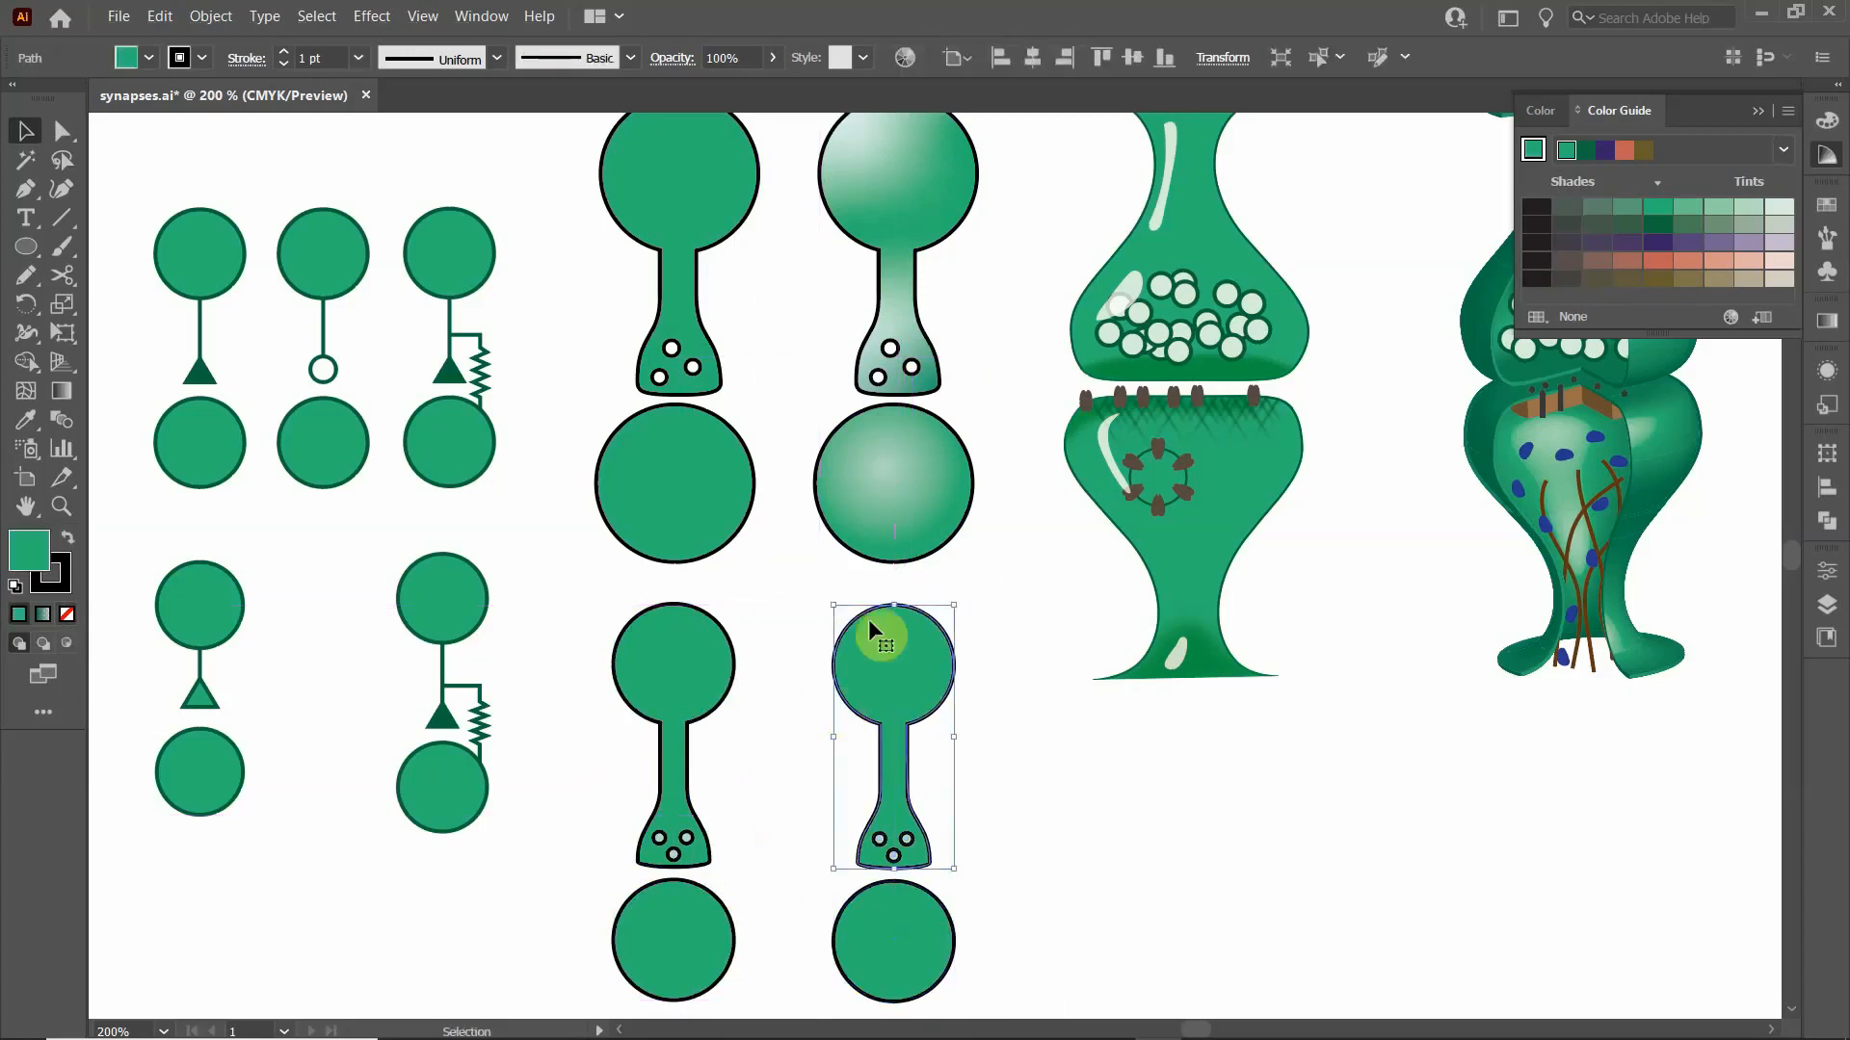
pyautogui.click(1829, 373)
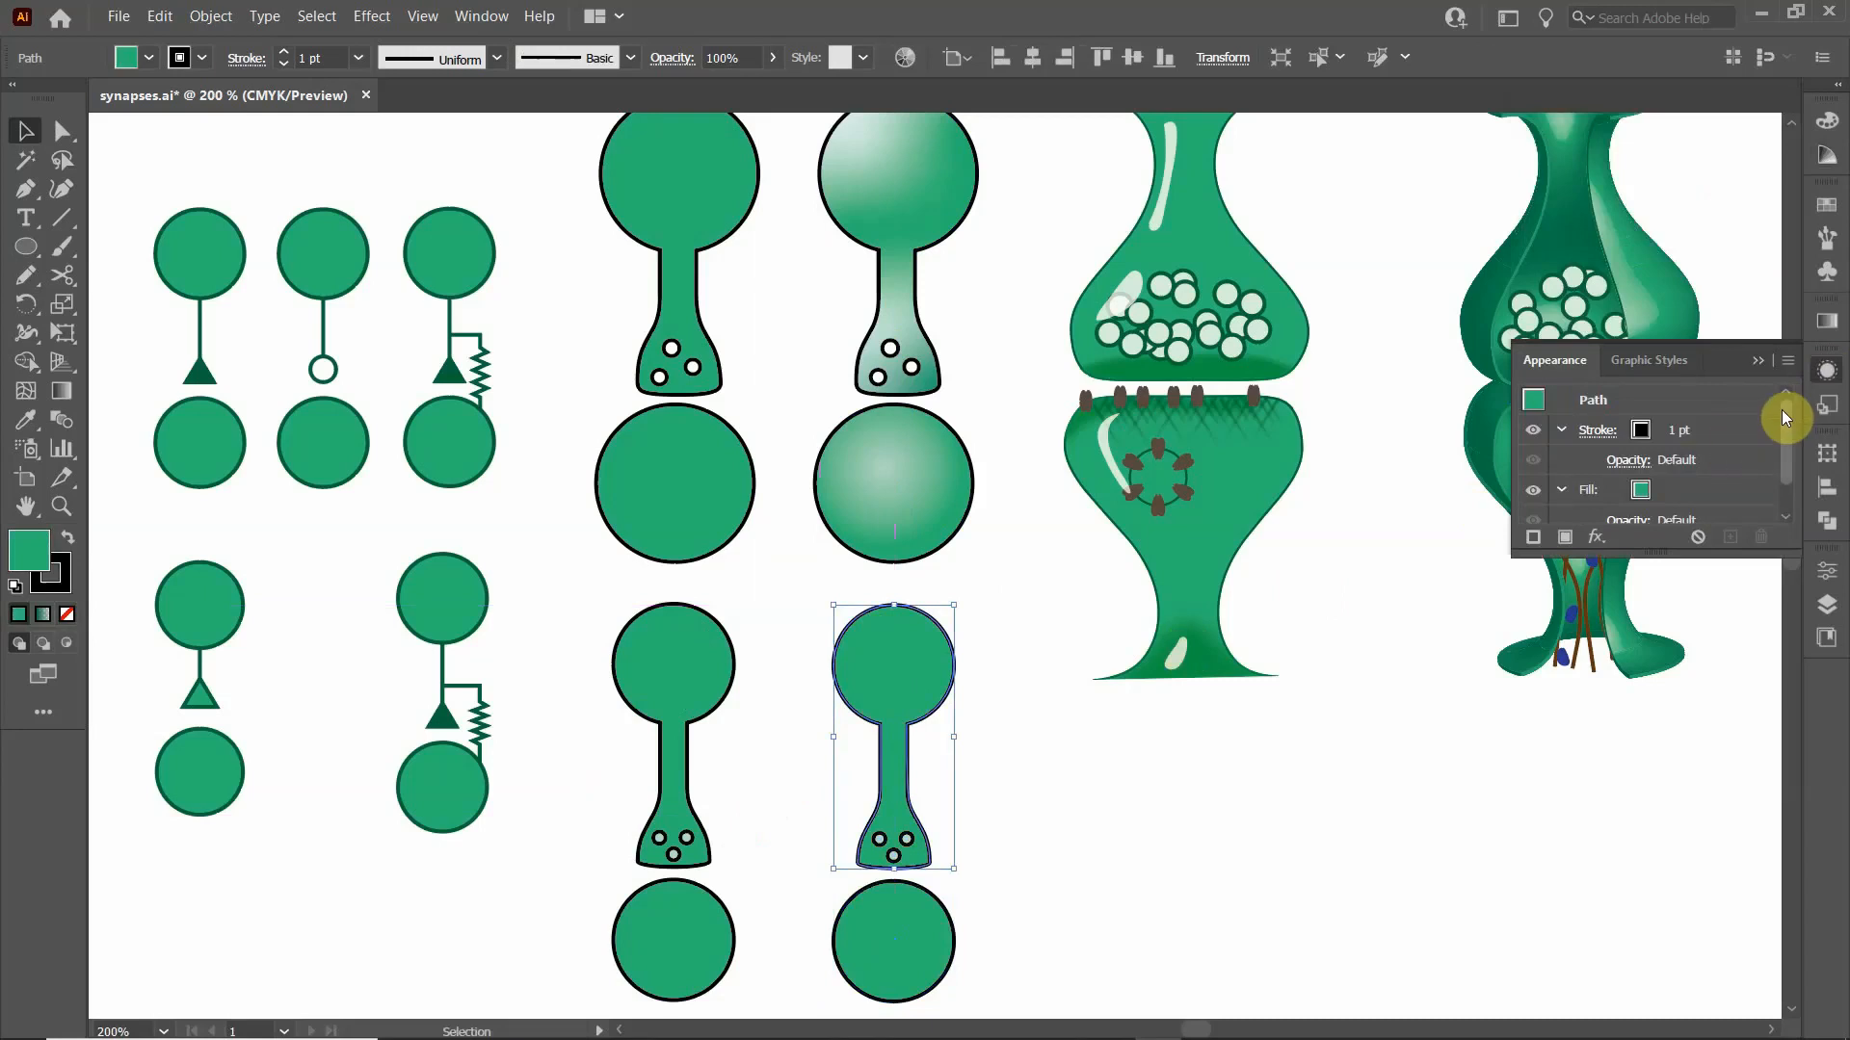
pyautogui.click(1825, 322)
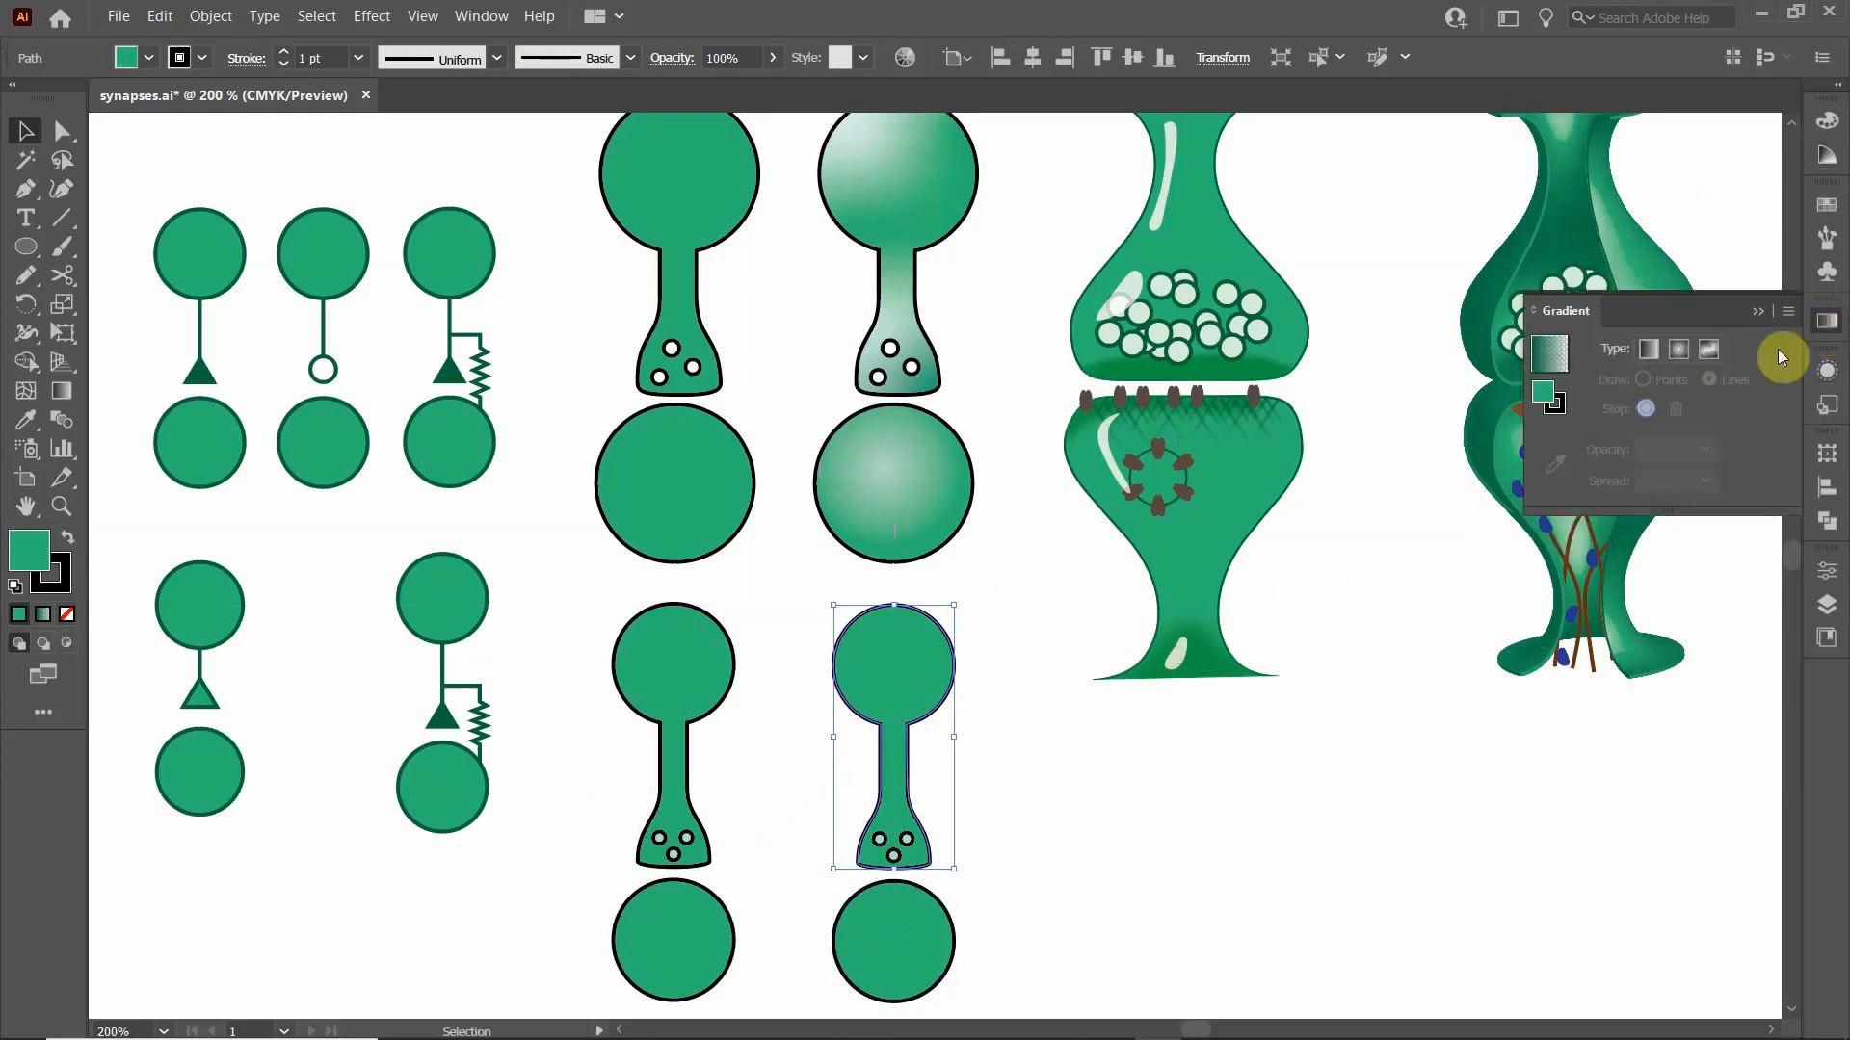
pyautogui.click(1709, 352)
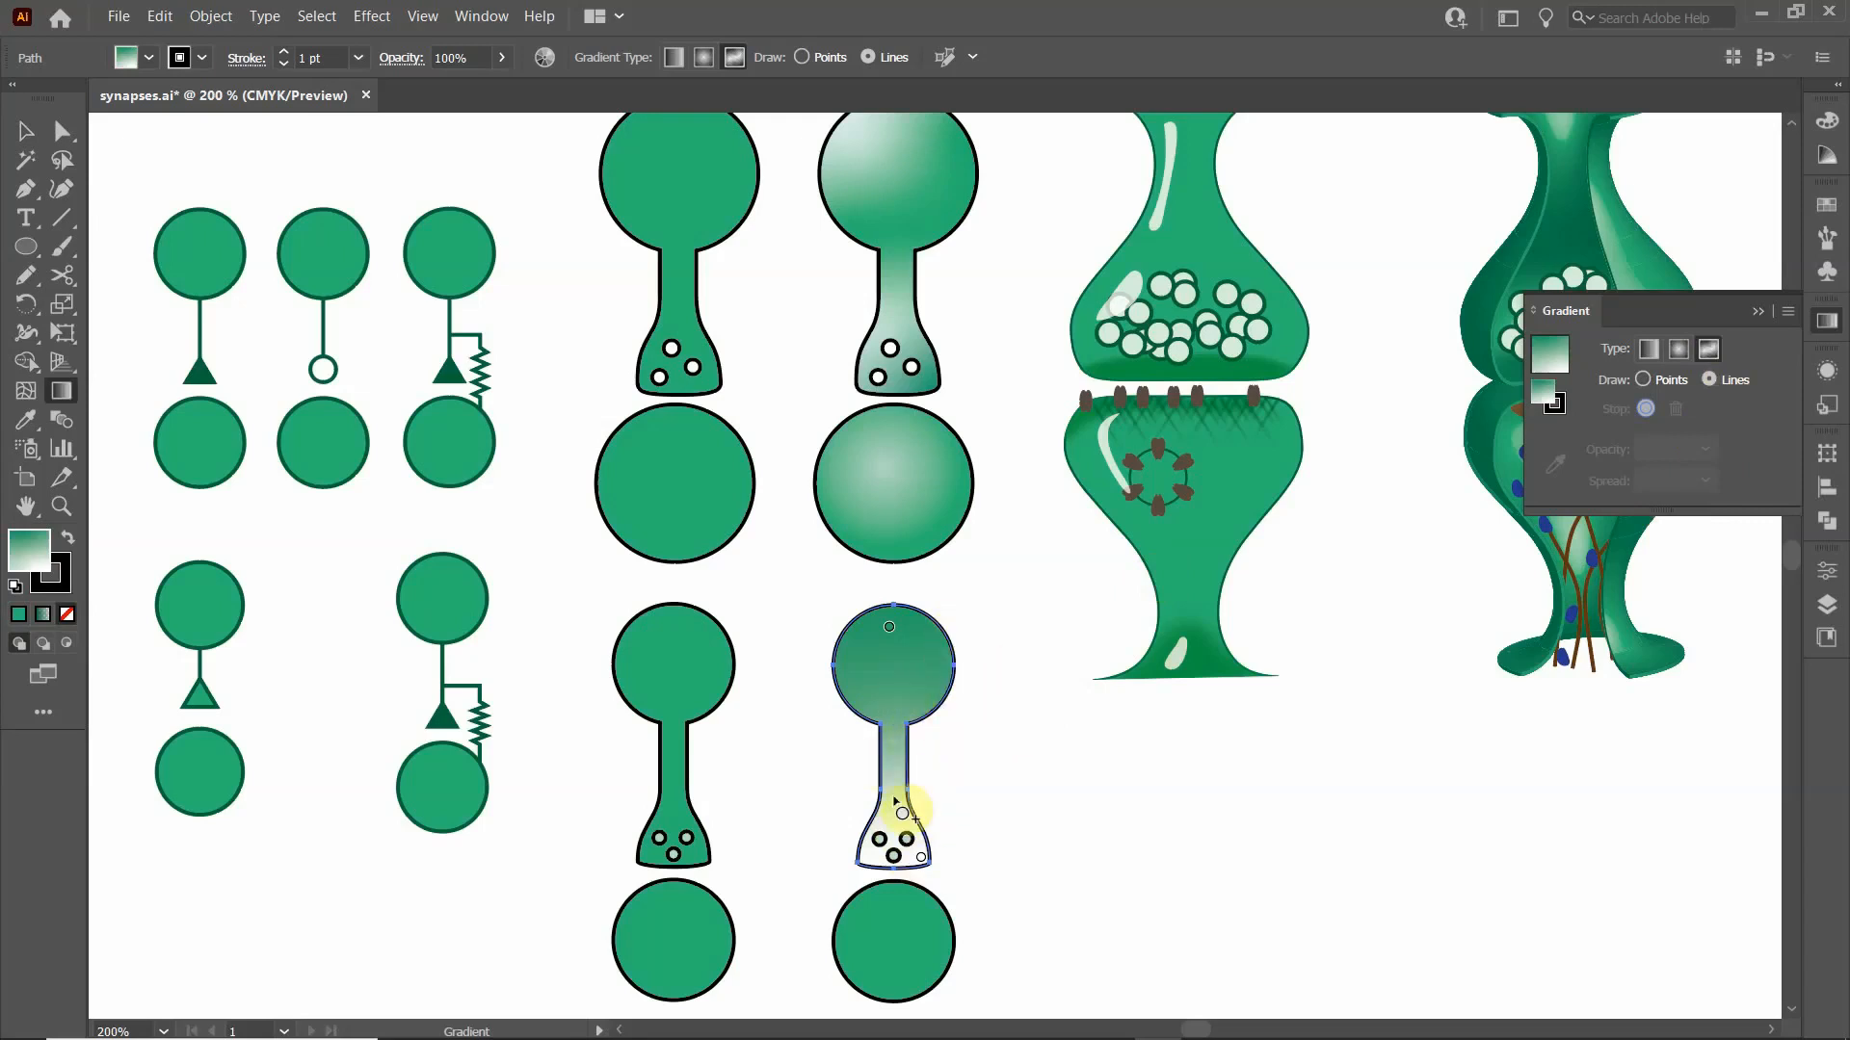
# - Set the gradient stop in the copied terminal's flared end to the medium green swatch
pyautogui.doubleClick(921, 865)
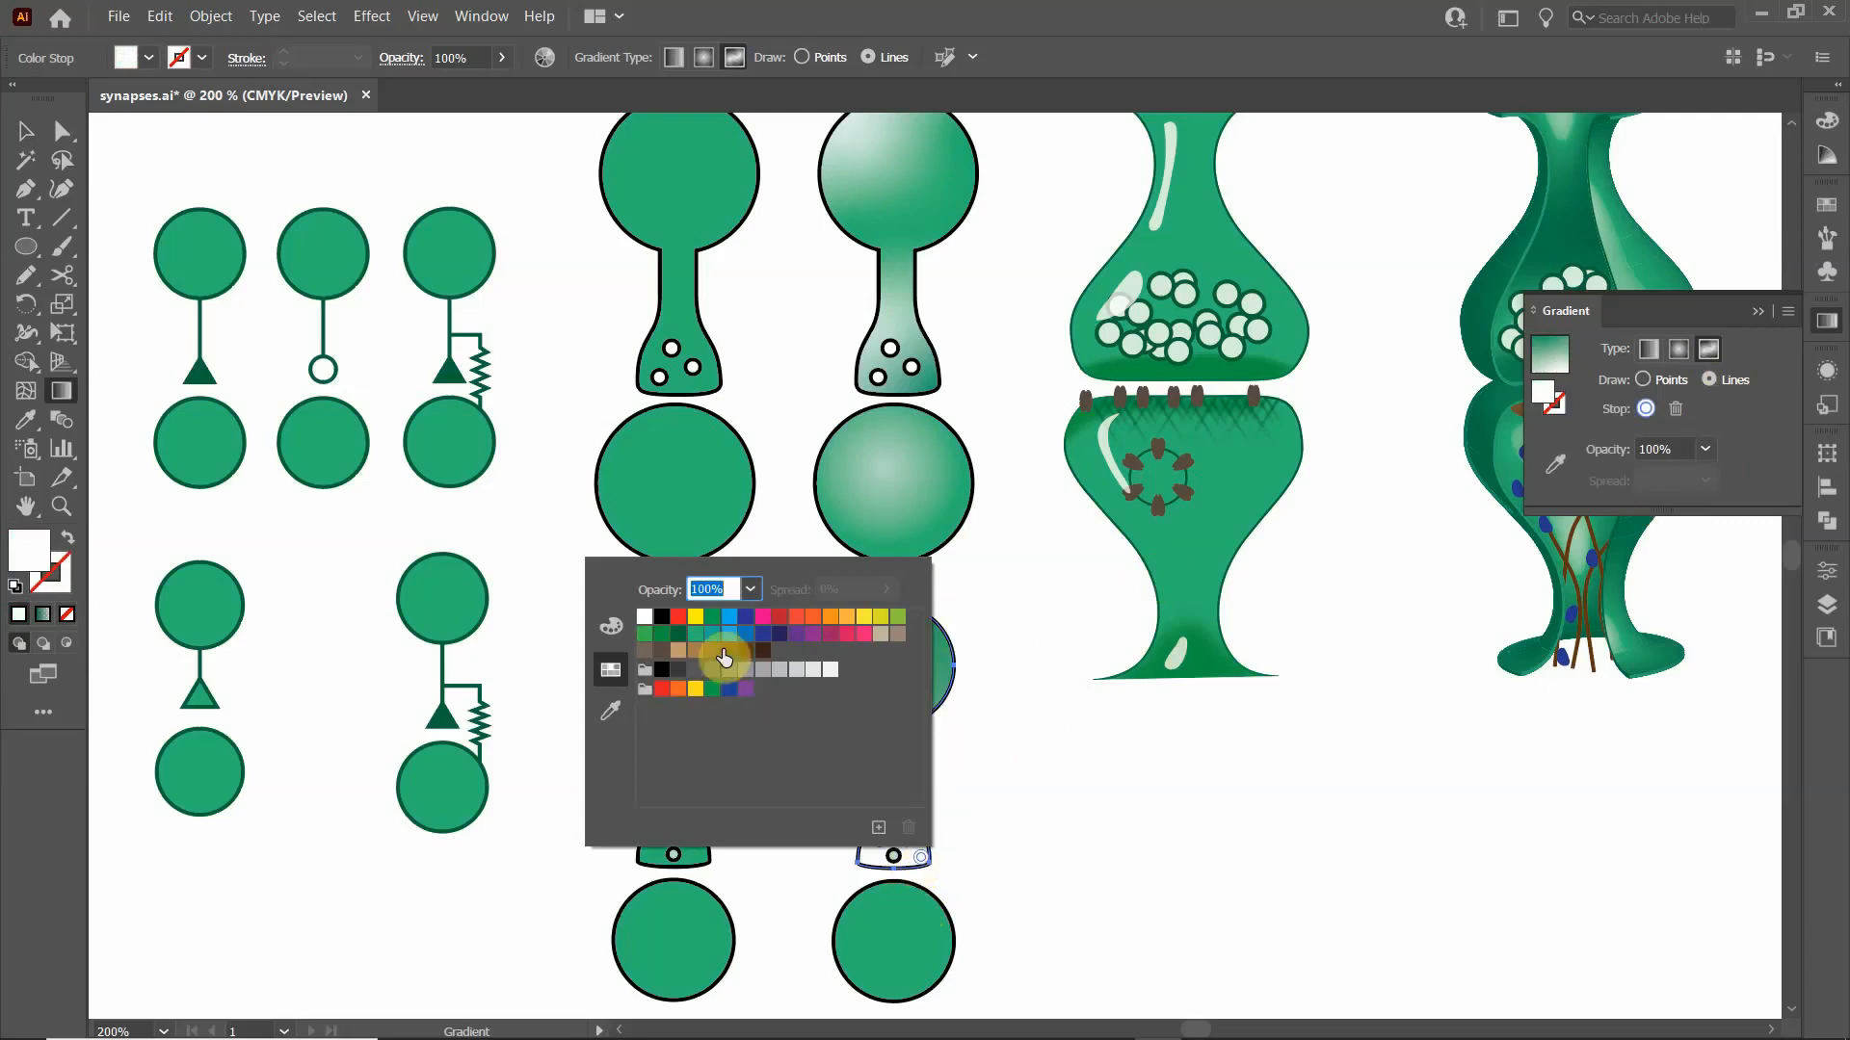
pyautogui.click(694, 636)
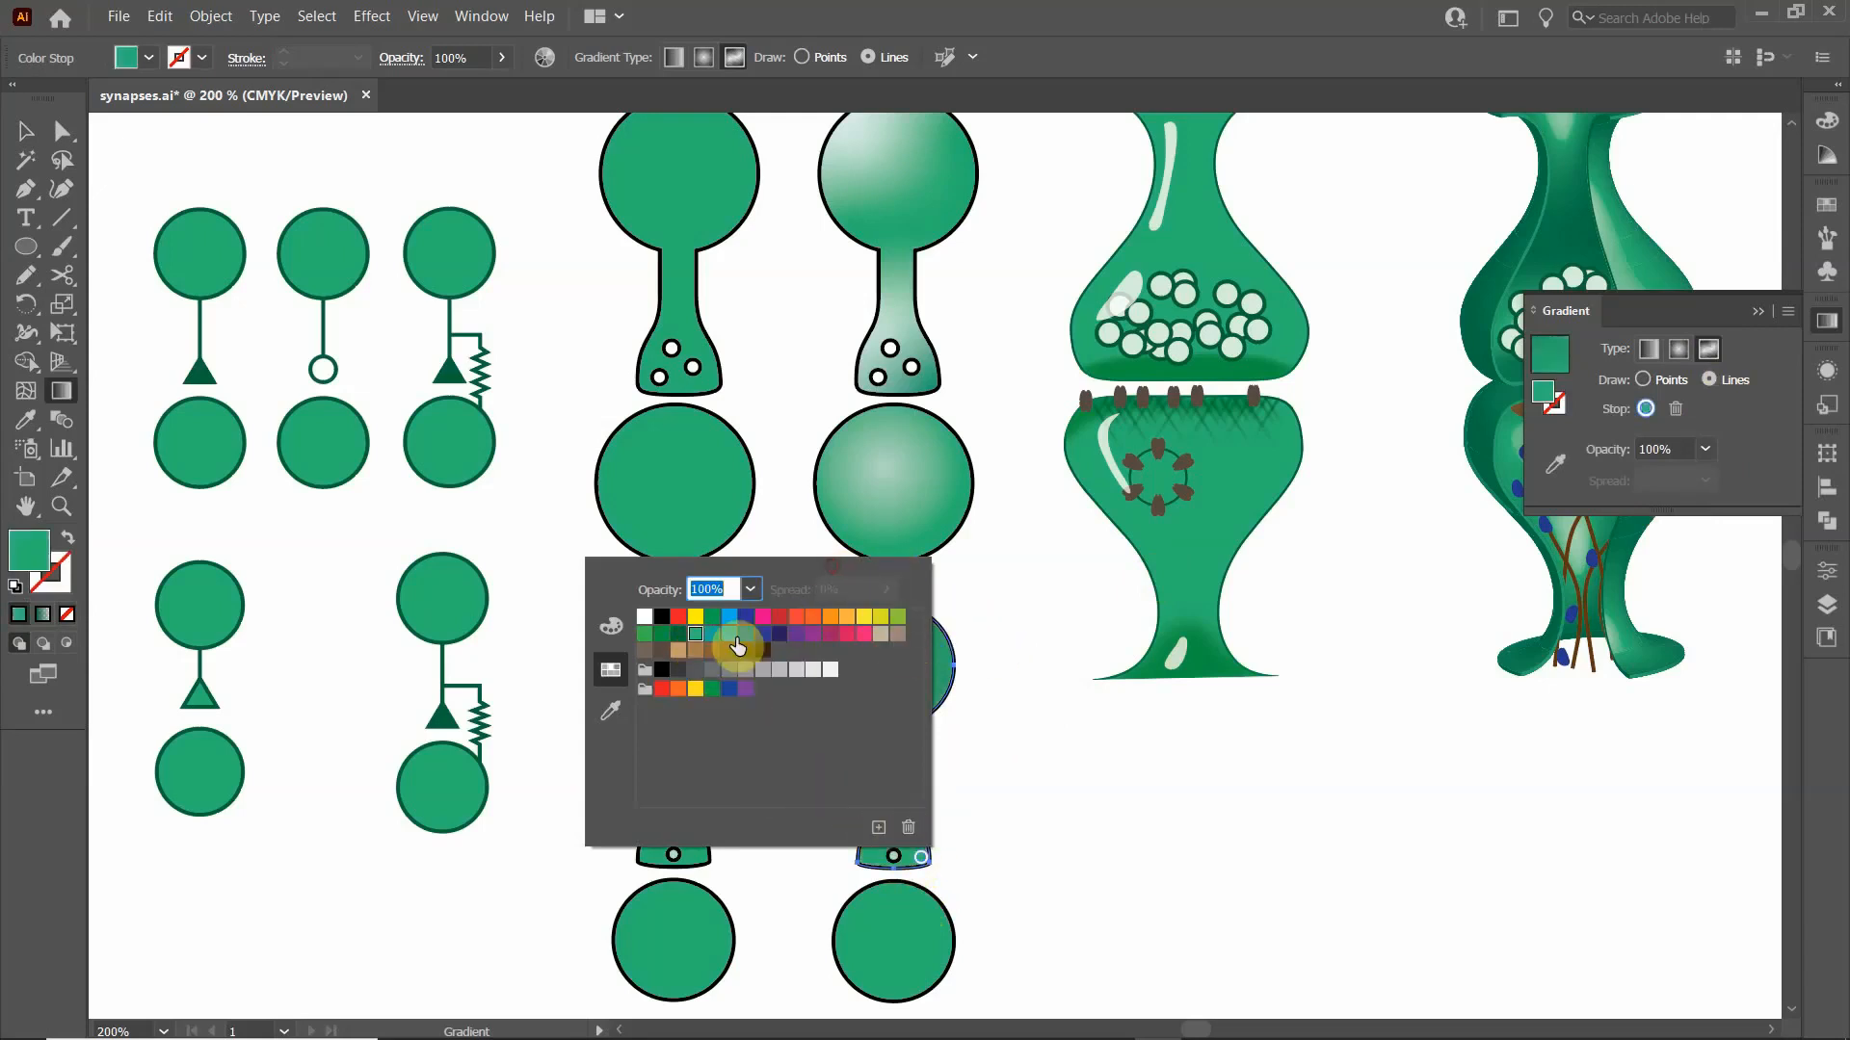
pyautogui.click(1094, 722)
# - Set the gradient stop near the top of the copied cell body to a light green Color Guide tint and shift it slightly inward
pyautogui.click(891, 630)
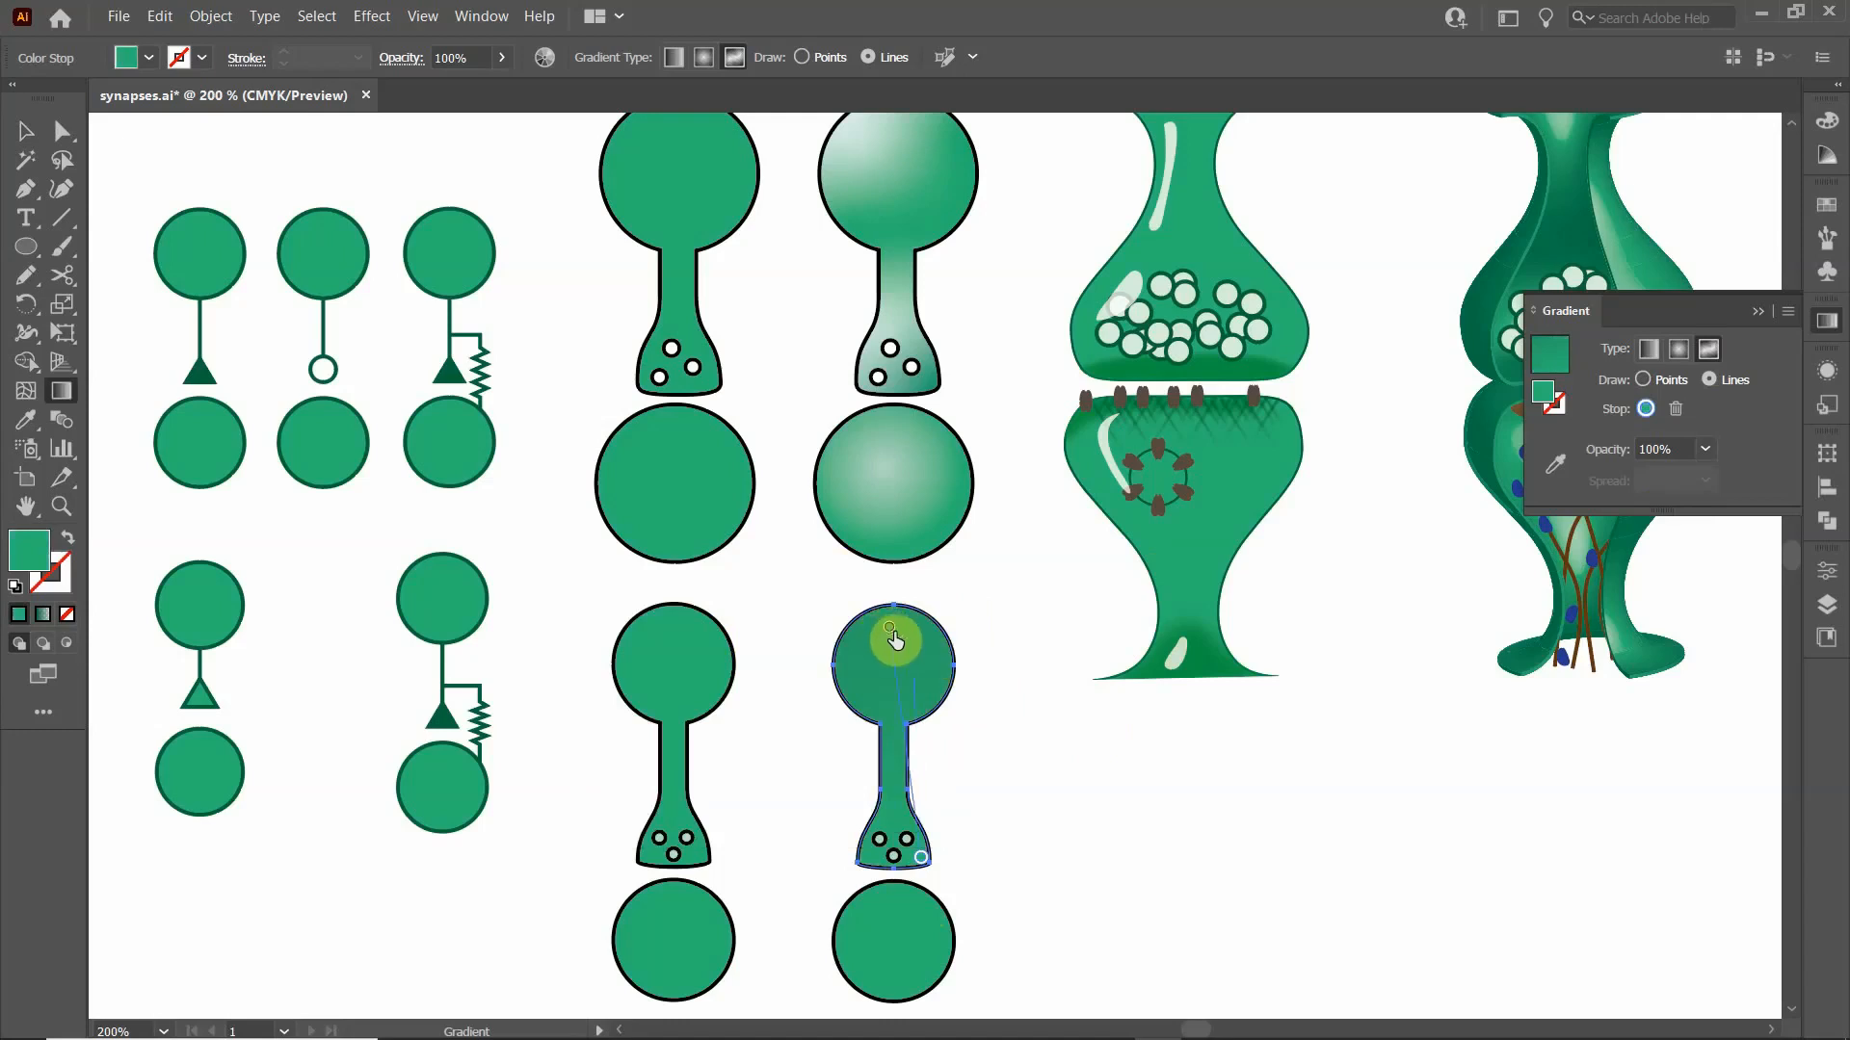
pyautogui.click(1001, 798)
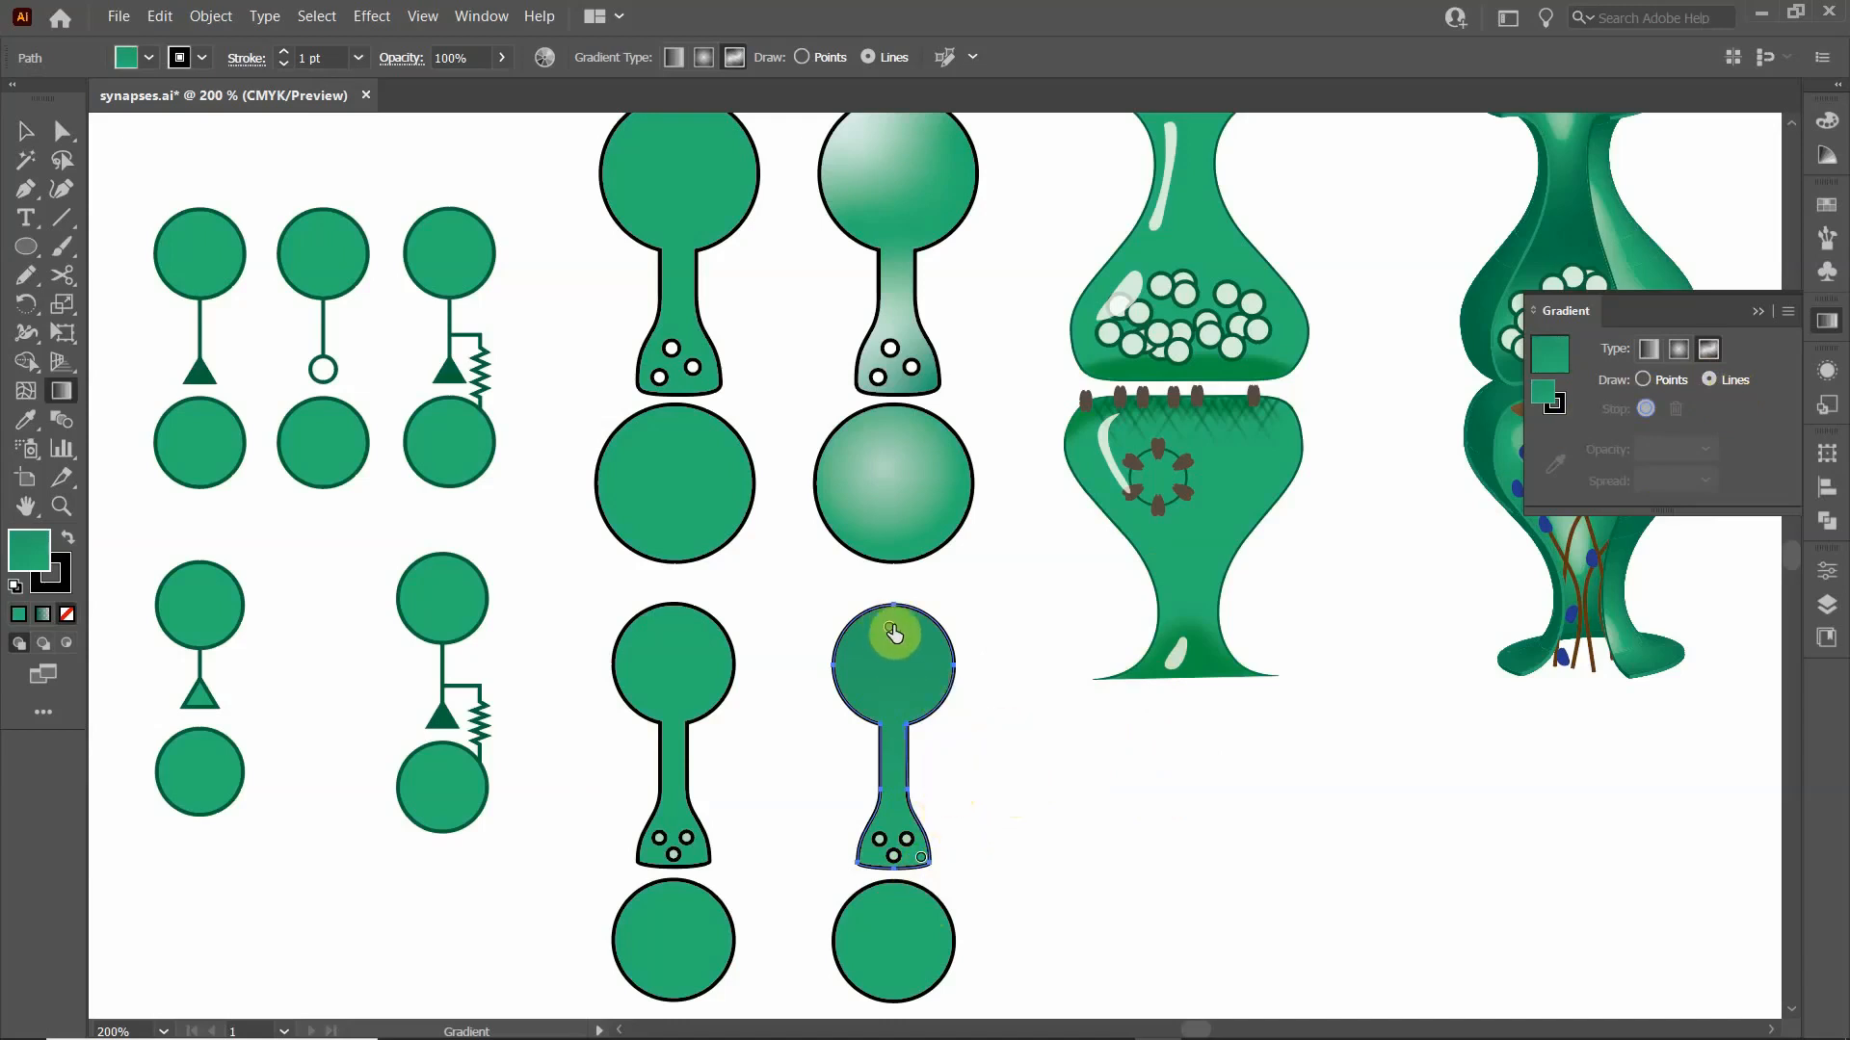
pyautogui.click(888, 633)
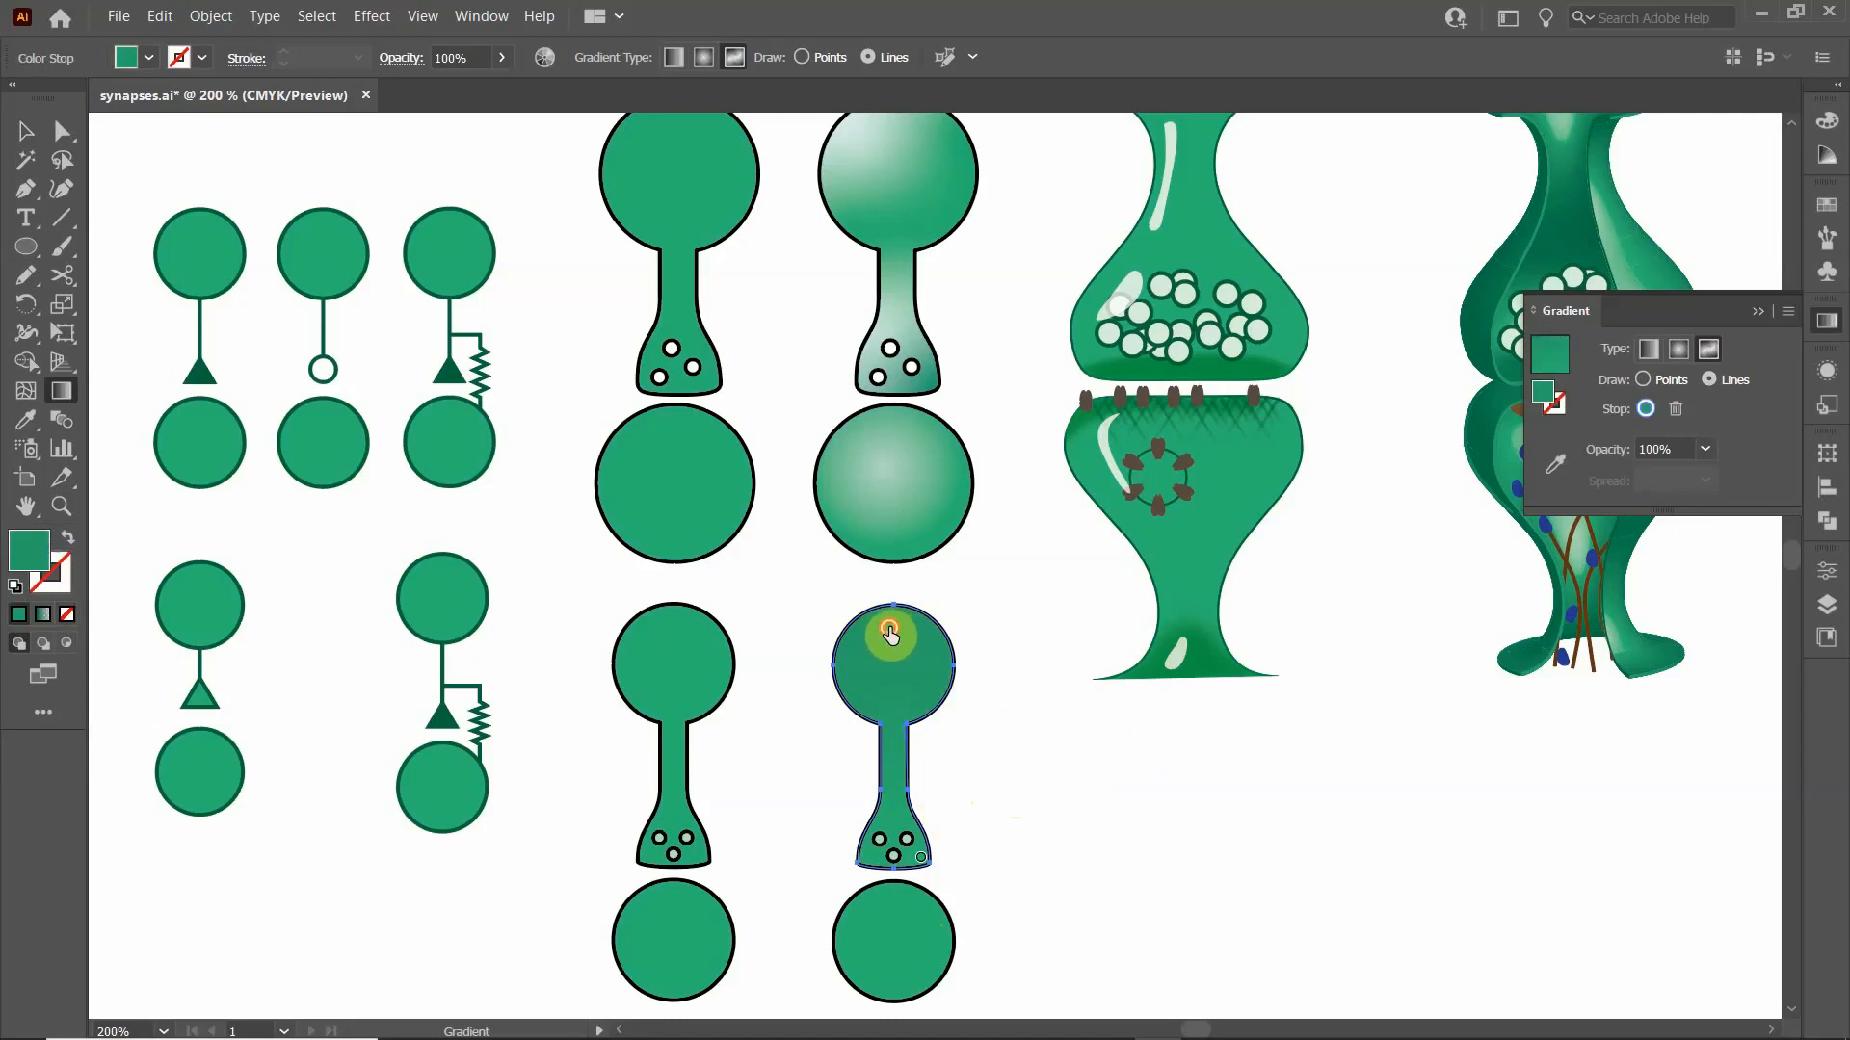
pyautogui.doubleClick(888, 633)
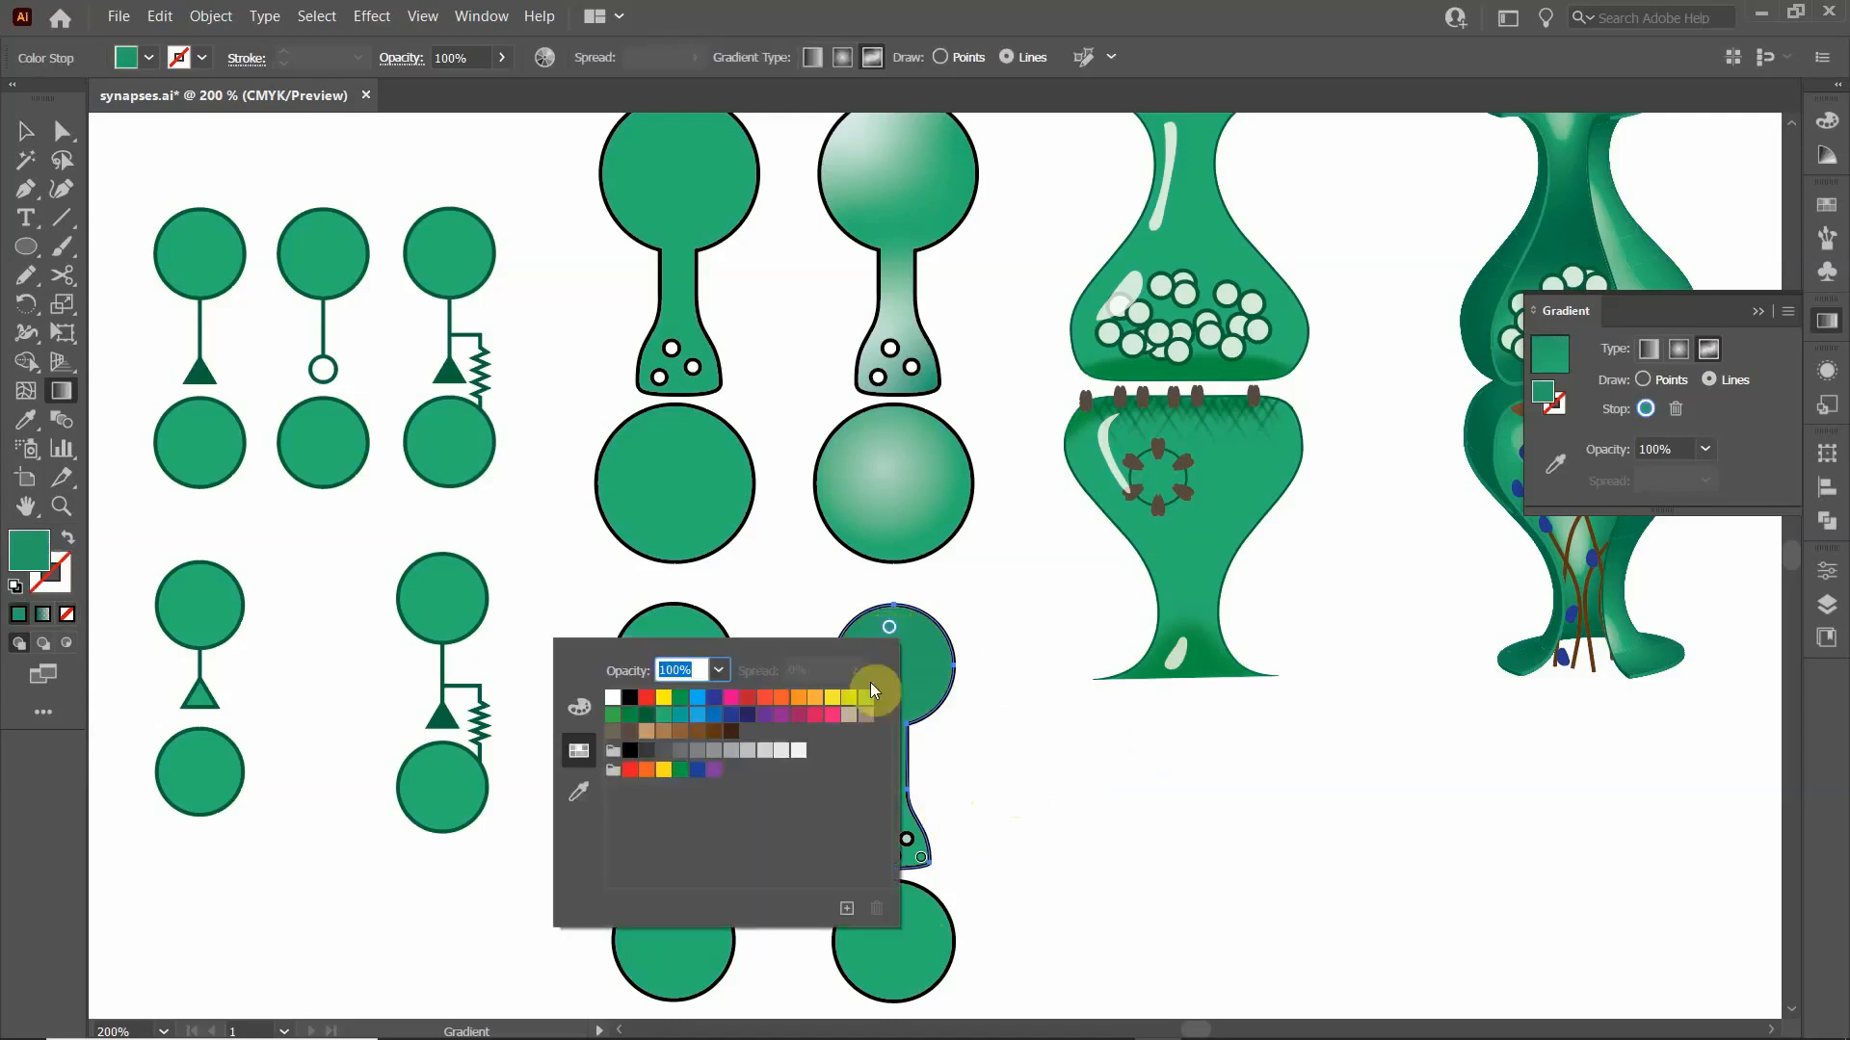
pyautogui.click(609, 698)
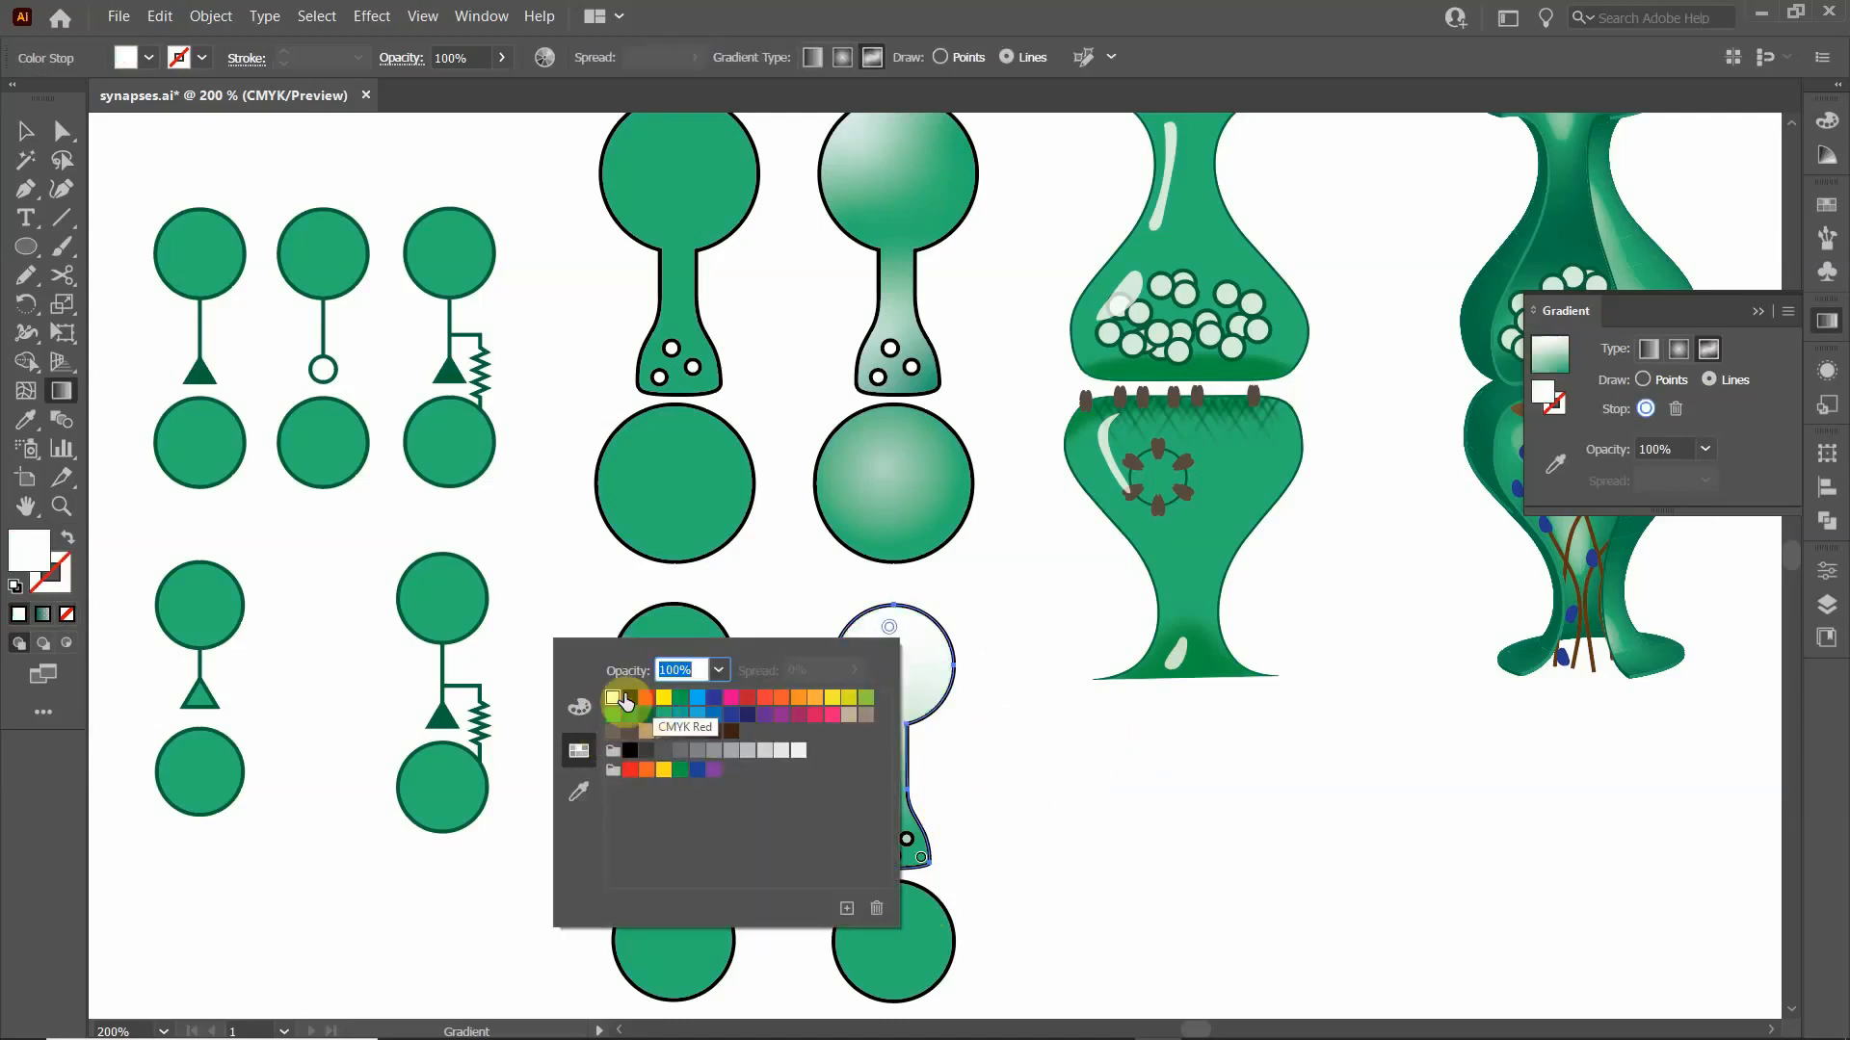
pyautogui.click(660, 716)
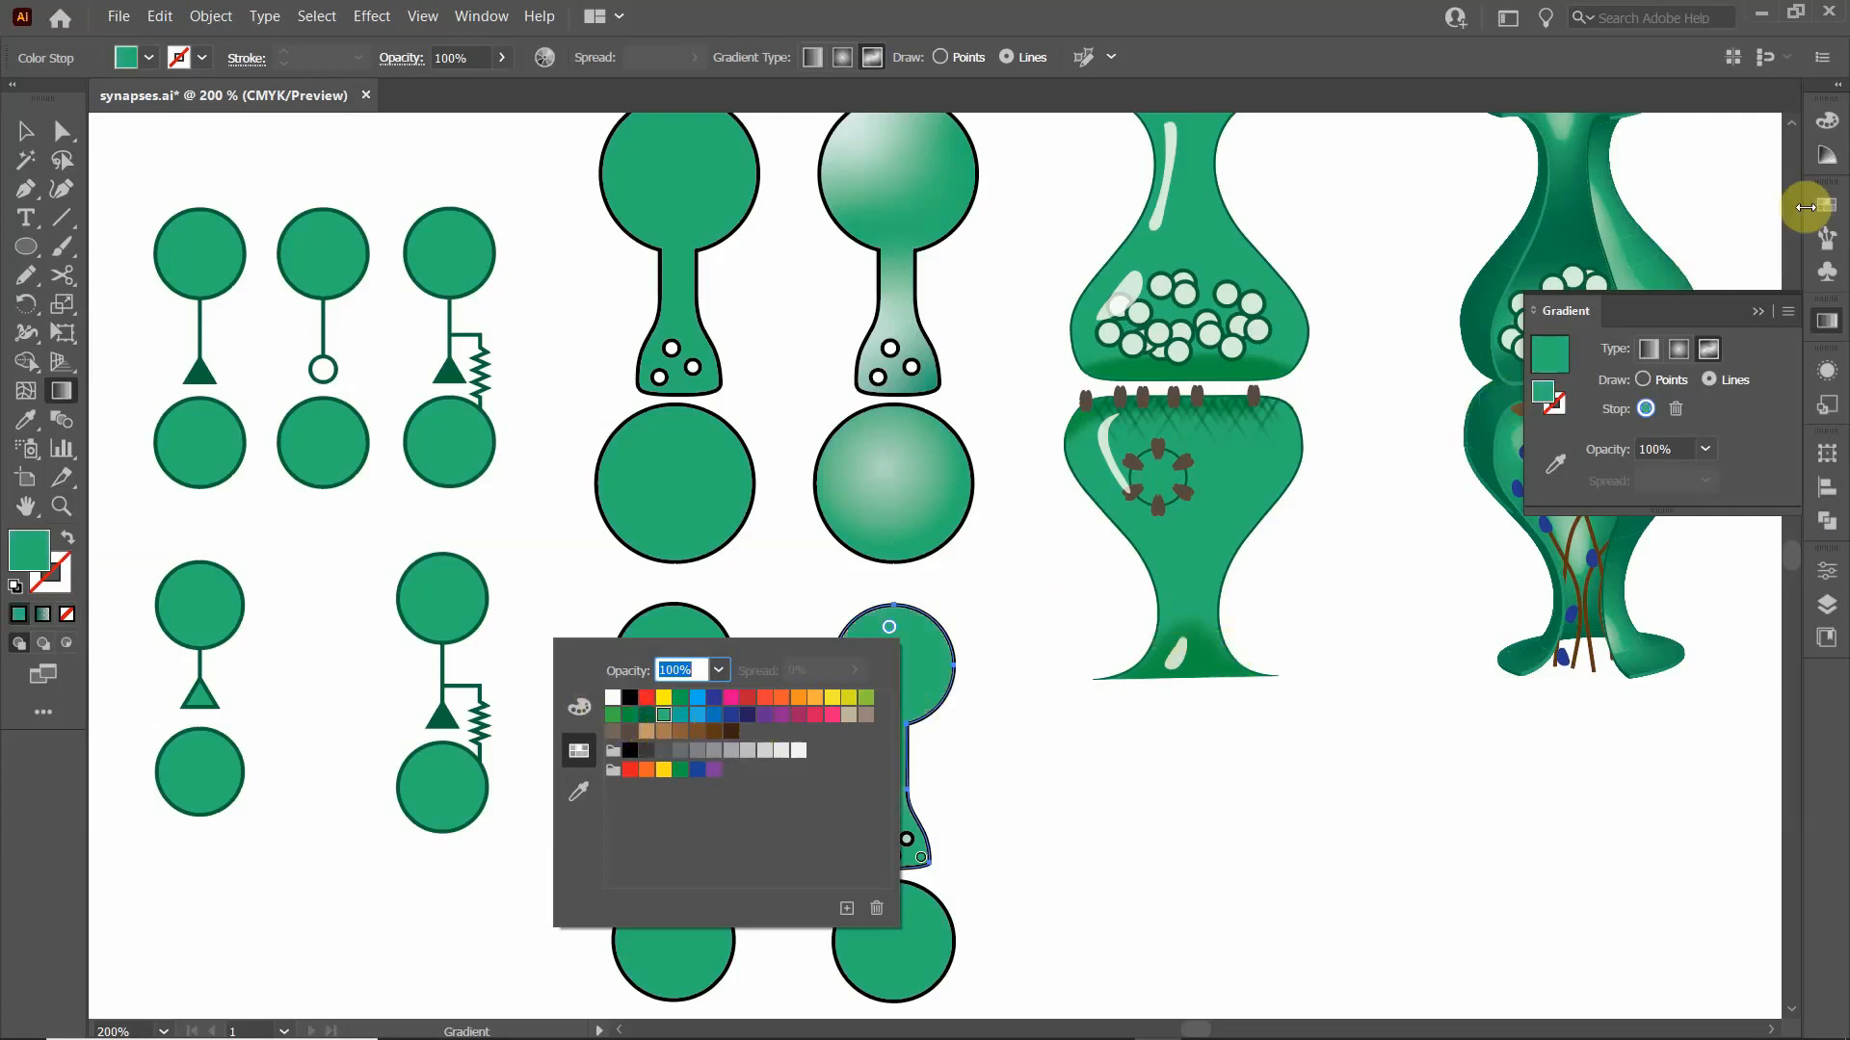
pyautogui.click(1828, 159)
pyautogui.click(1829, 158)
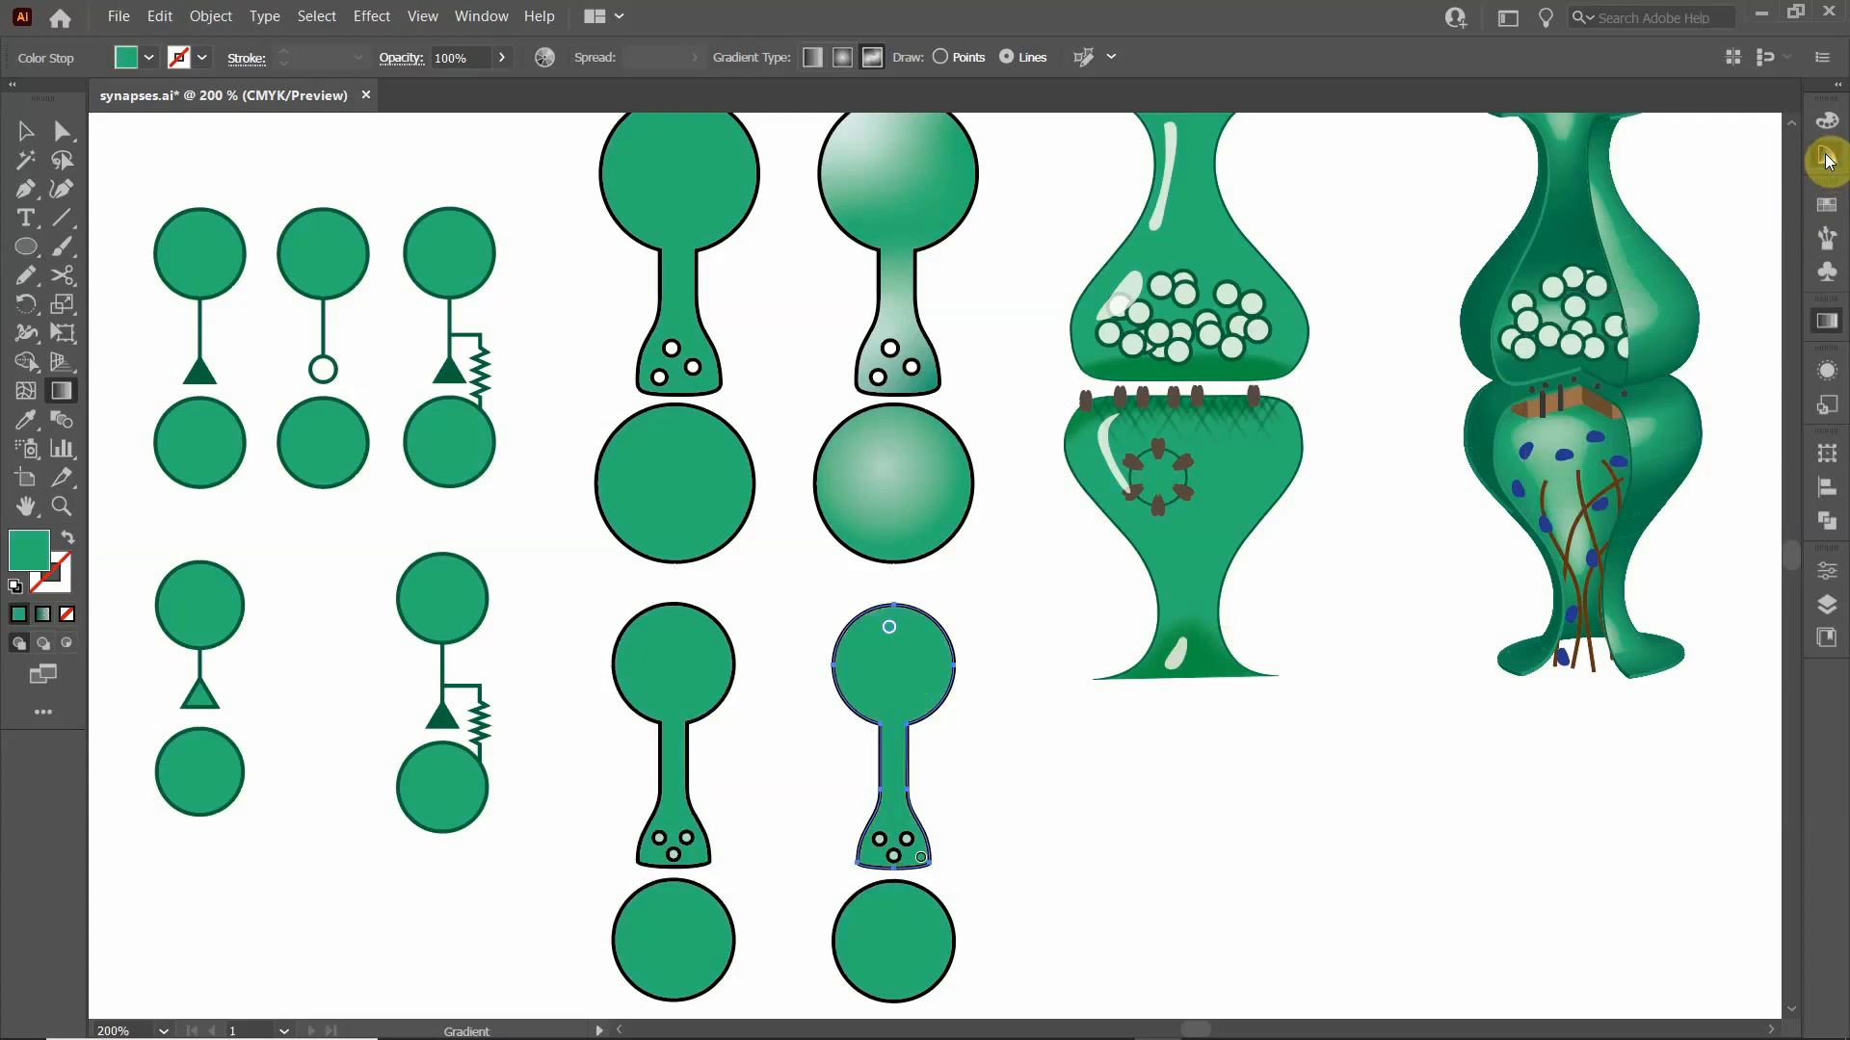
pyautogui.click(1749, 207)
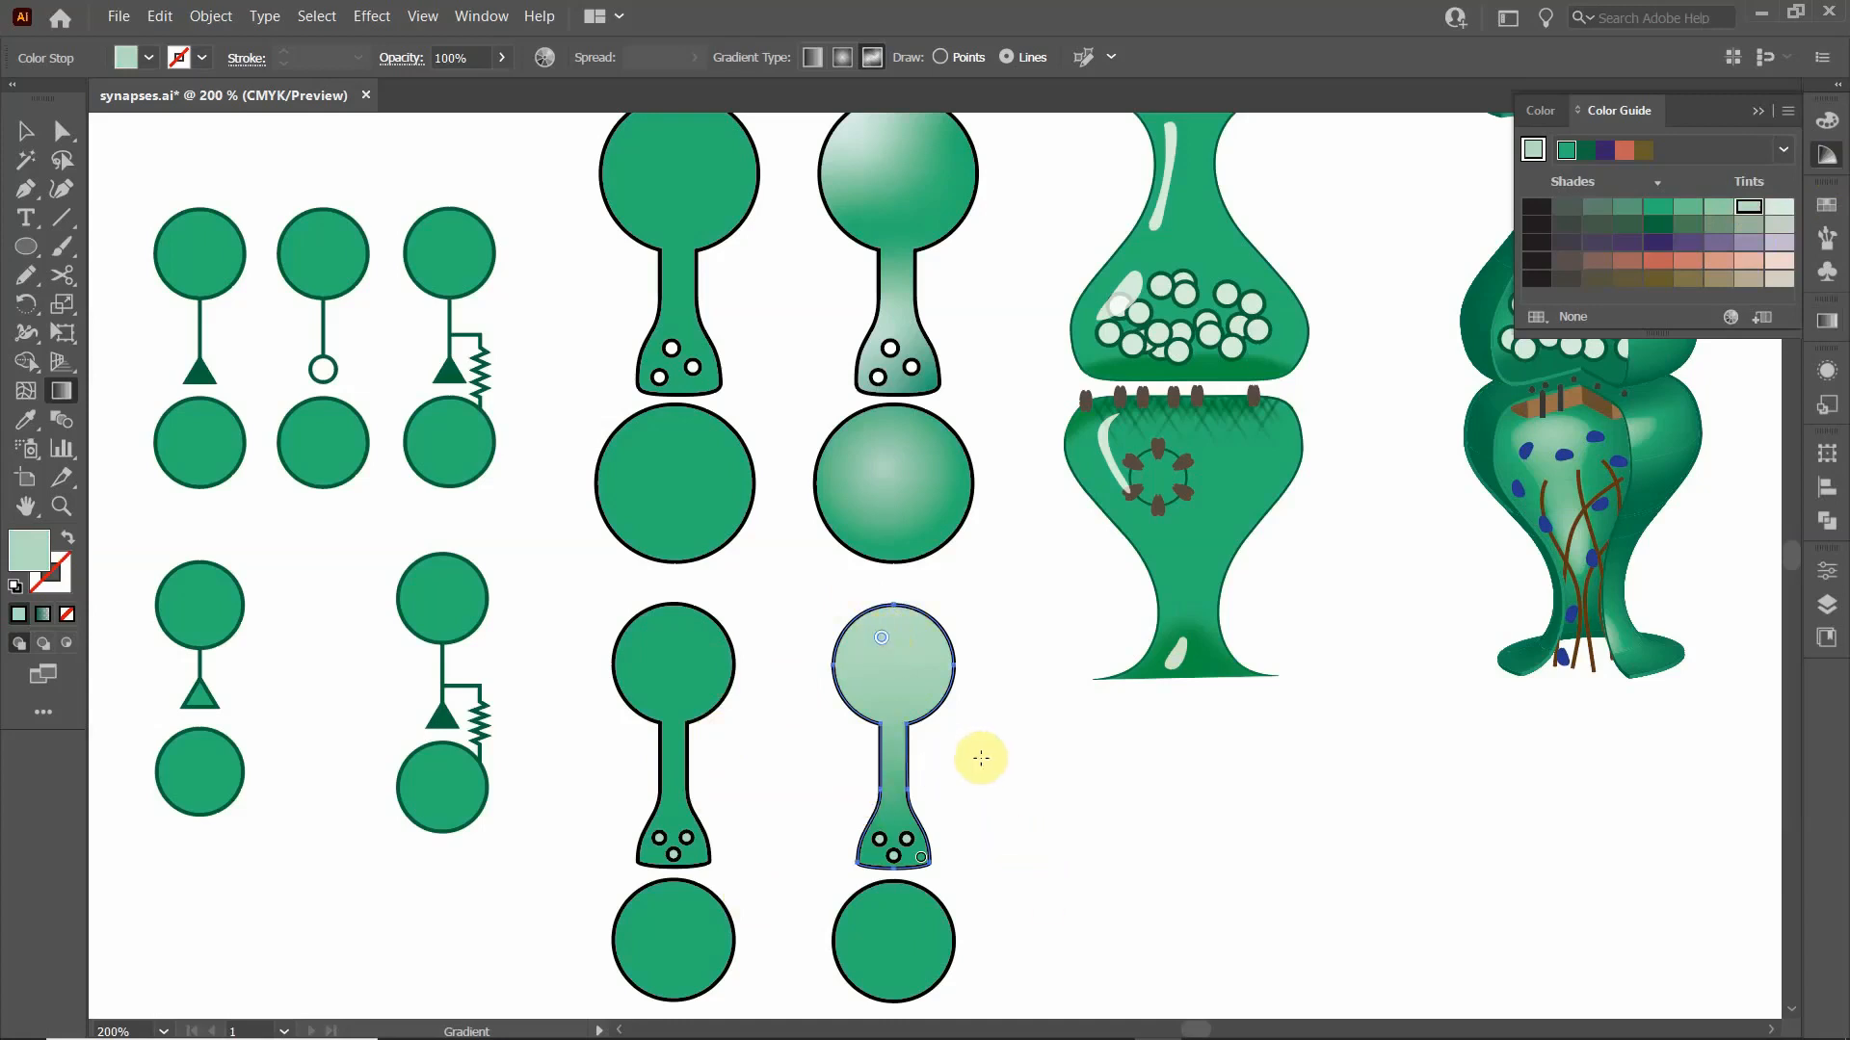
# - Add a separate white gradient stop near the lower-left edge of the copied cell body
pyautogui.click(981, 758)
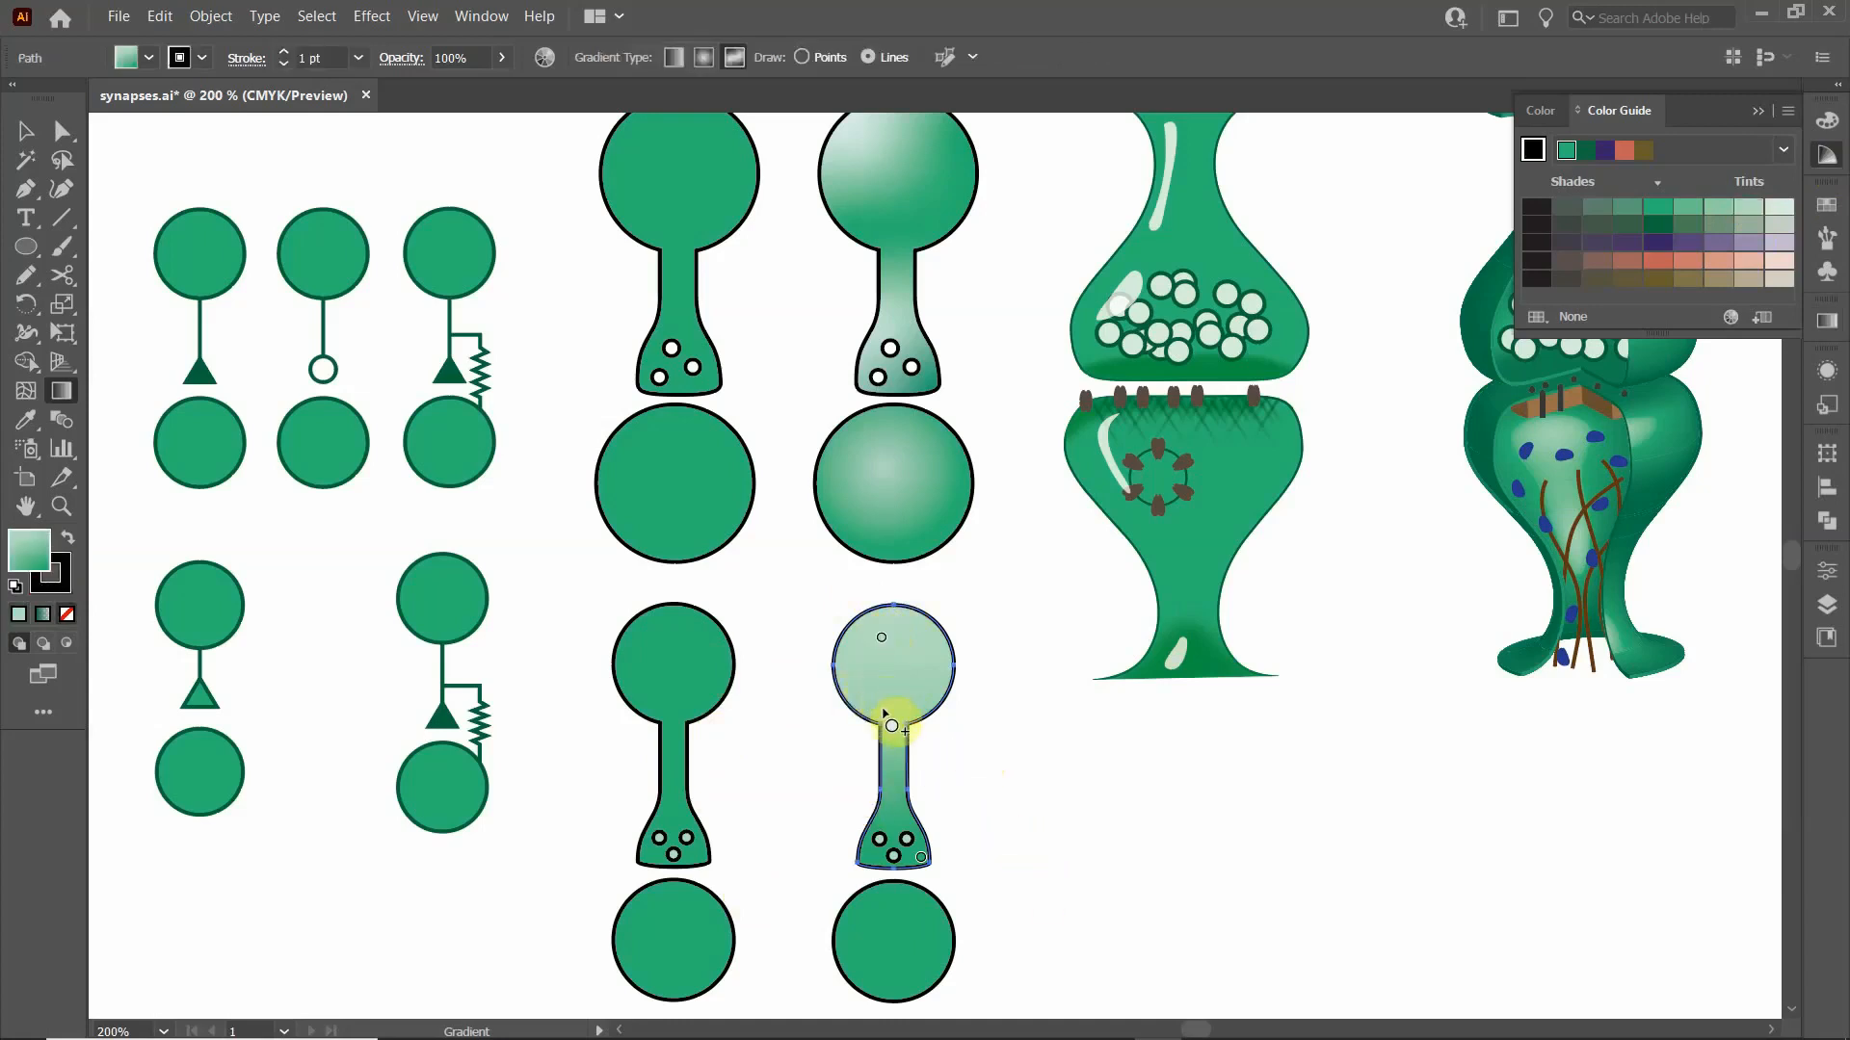
pyautogui.moveTo(885, 713); pyautogui.dragTo(865, 708)
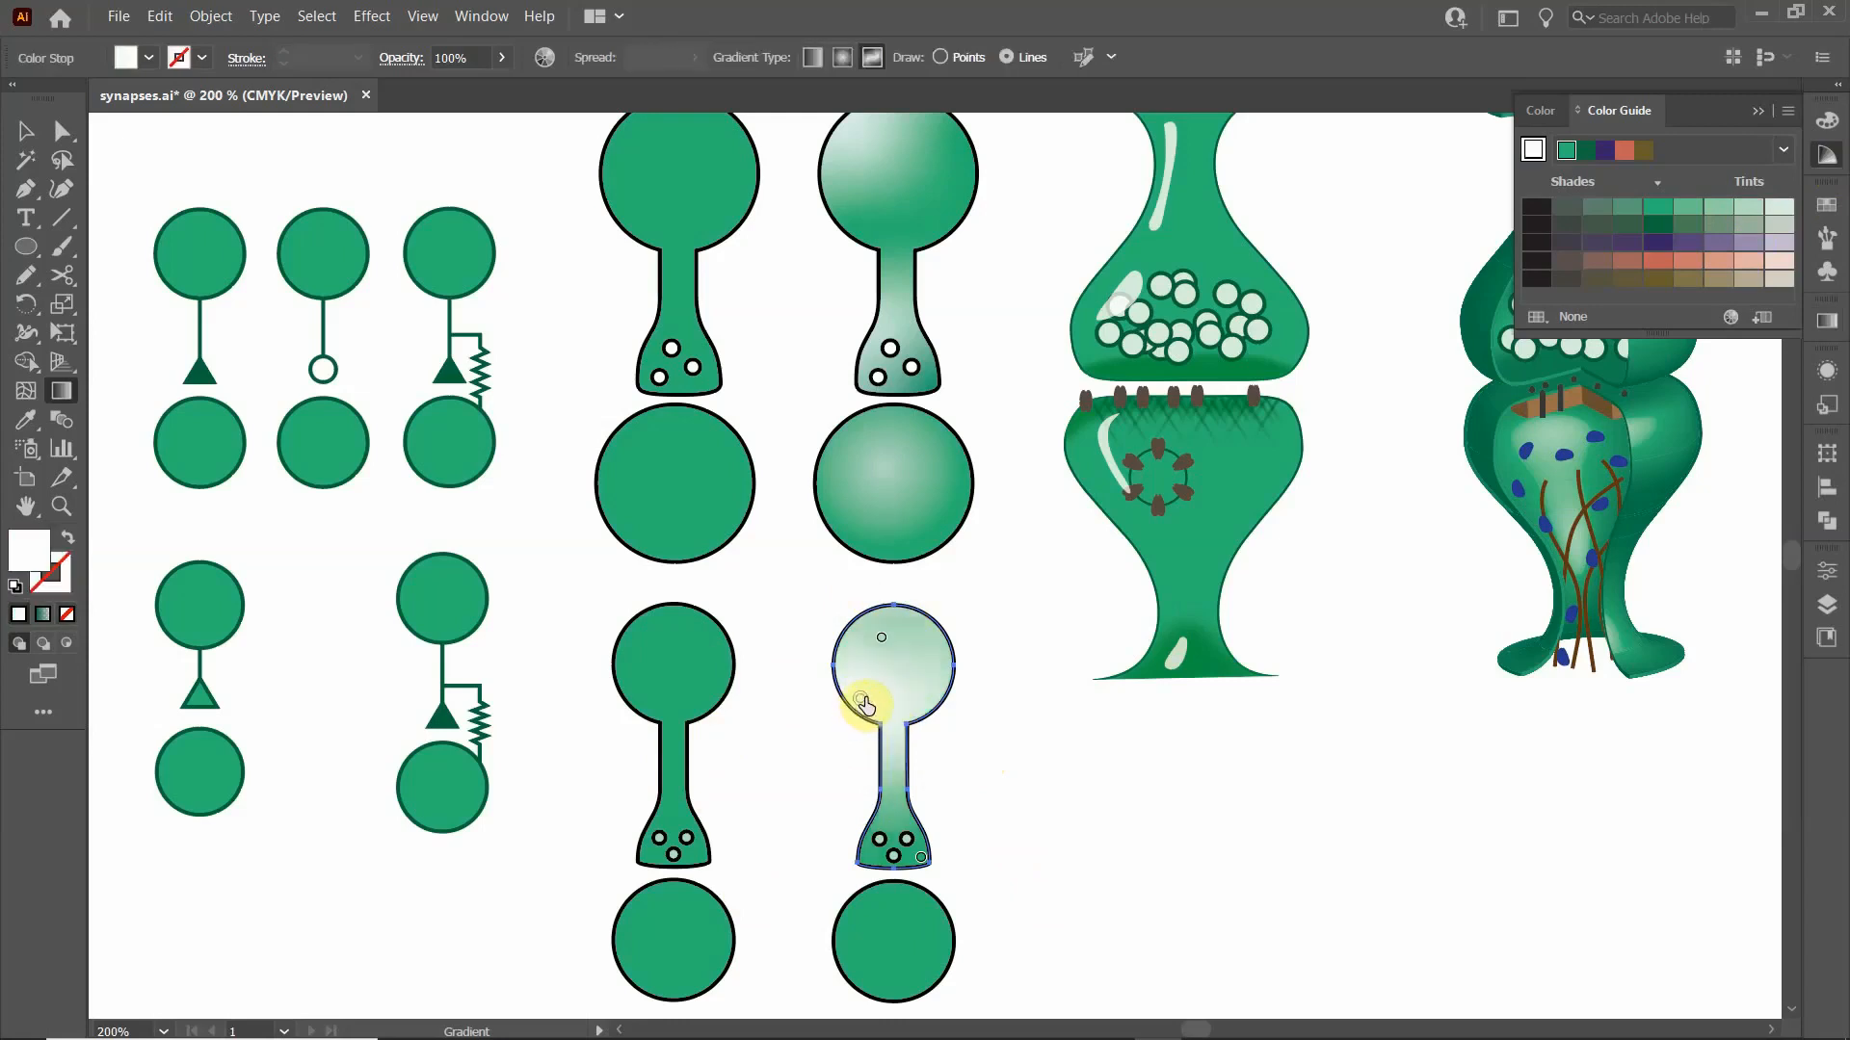
# - Set the copied cell body's lower-left gradient stop to medium green and extend a line of stops along its bottom and right edge
pyautogui.doubleClick(859, 704)
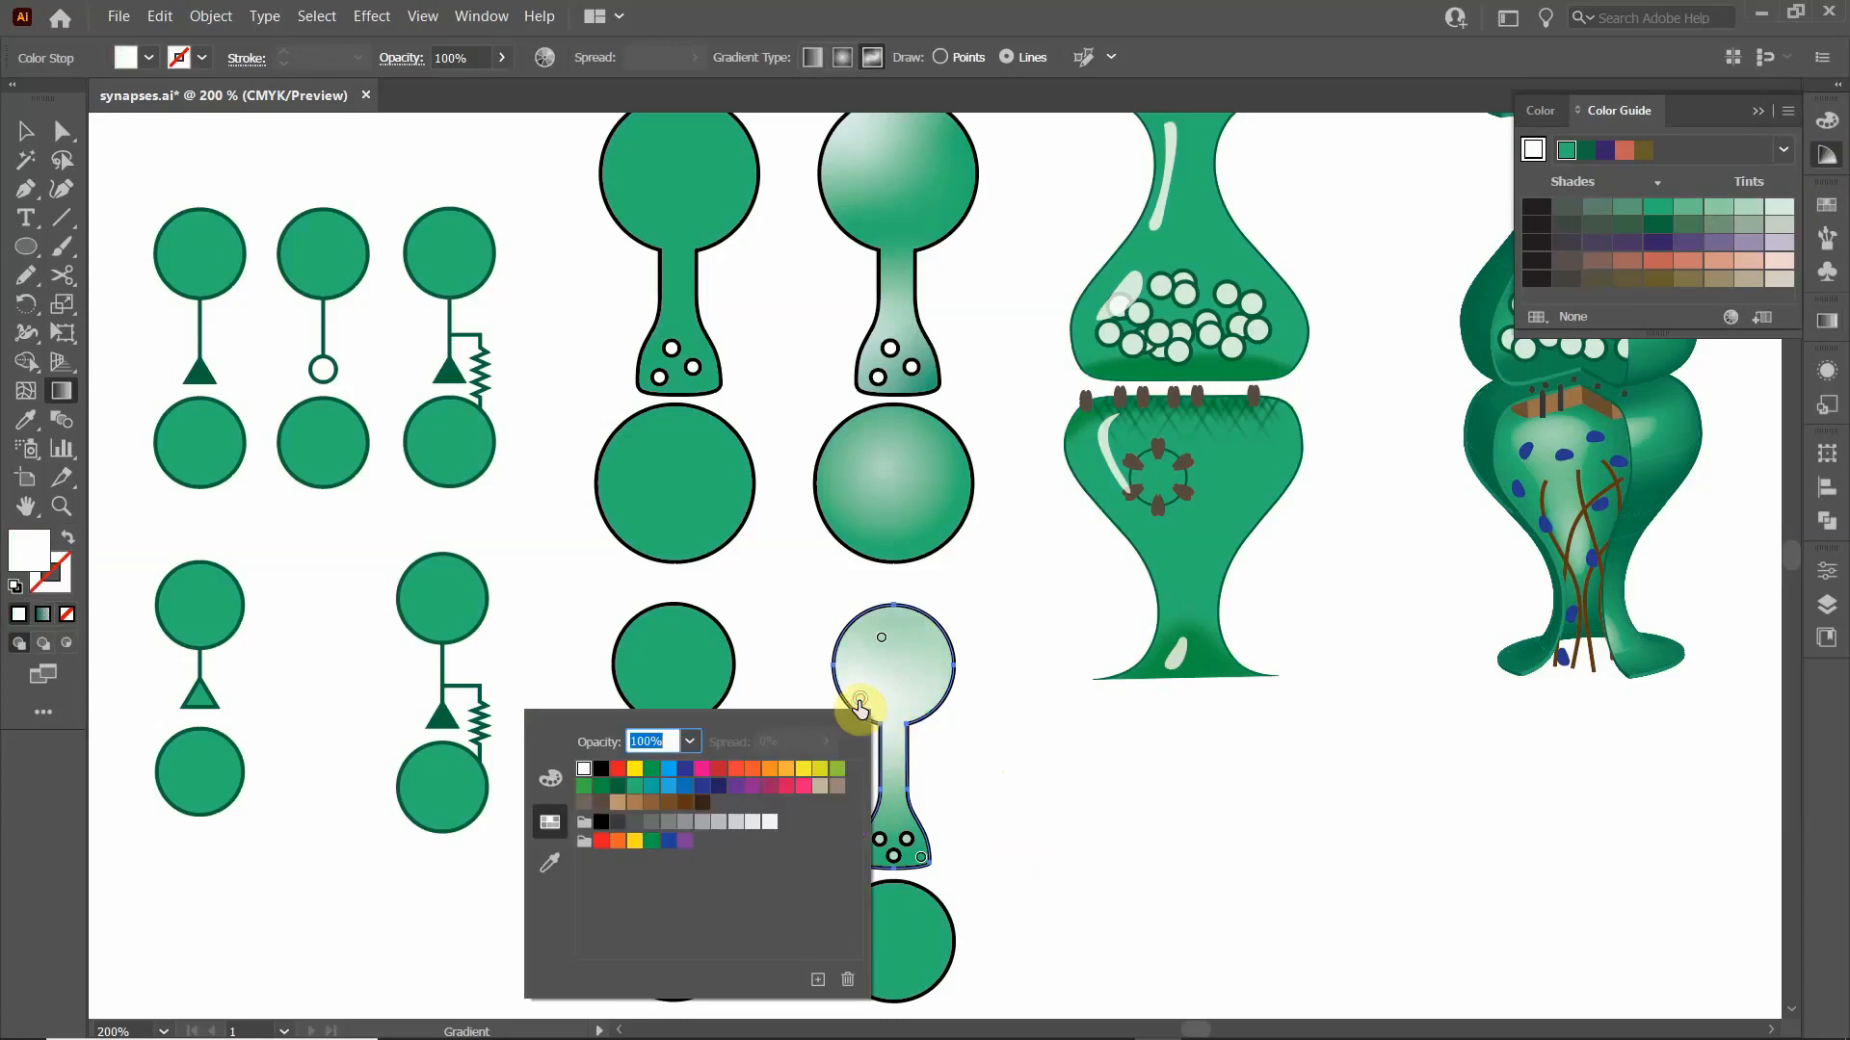
pyautogui.click(634, 788)
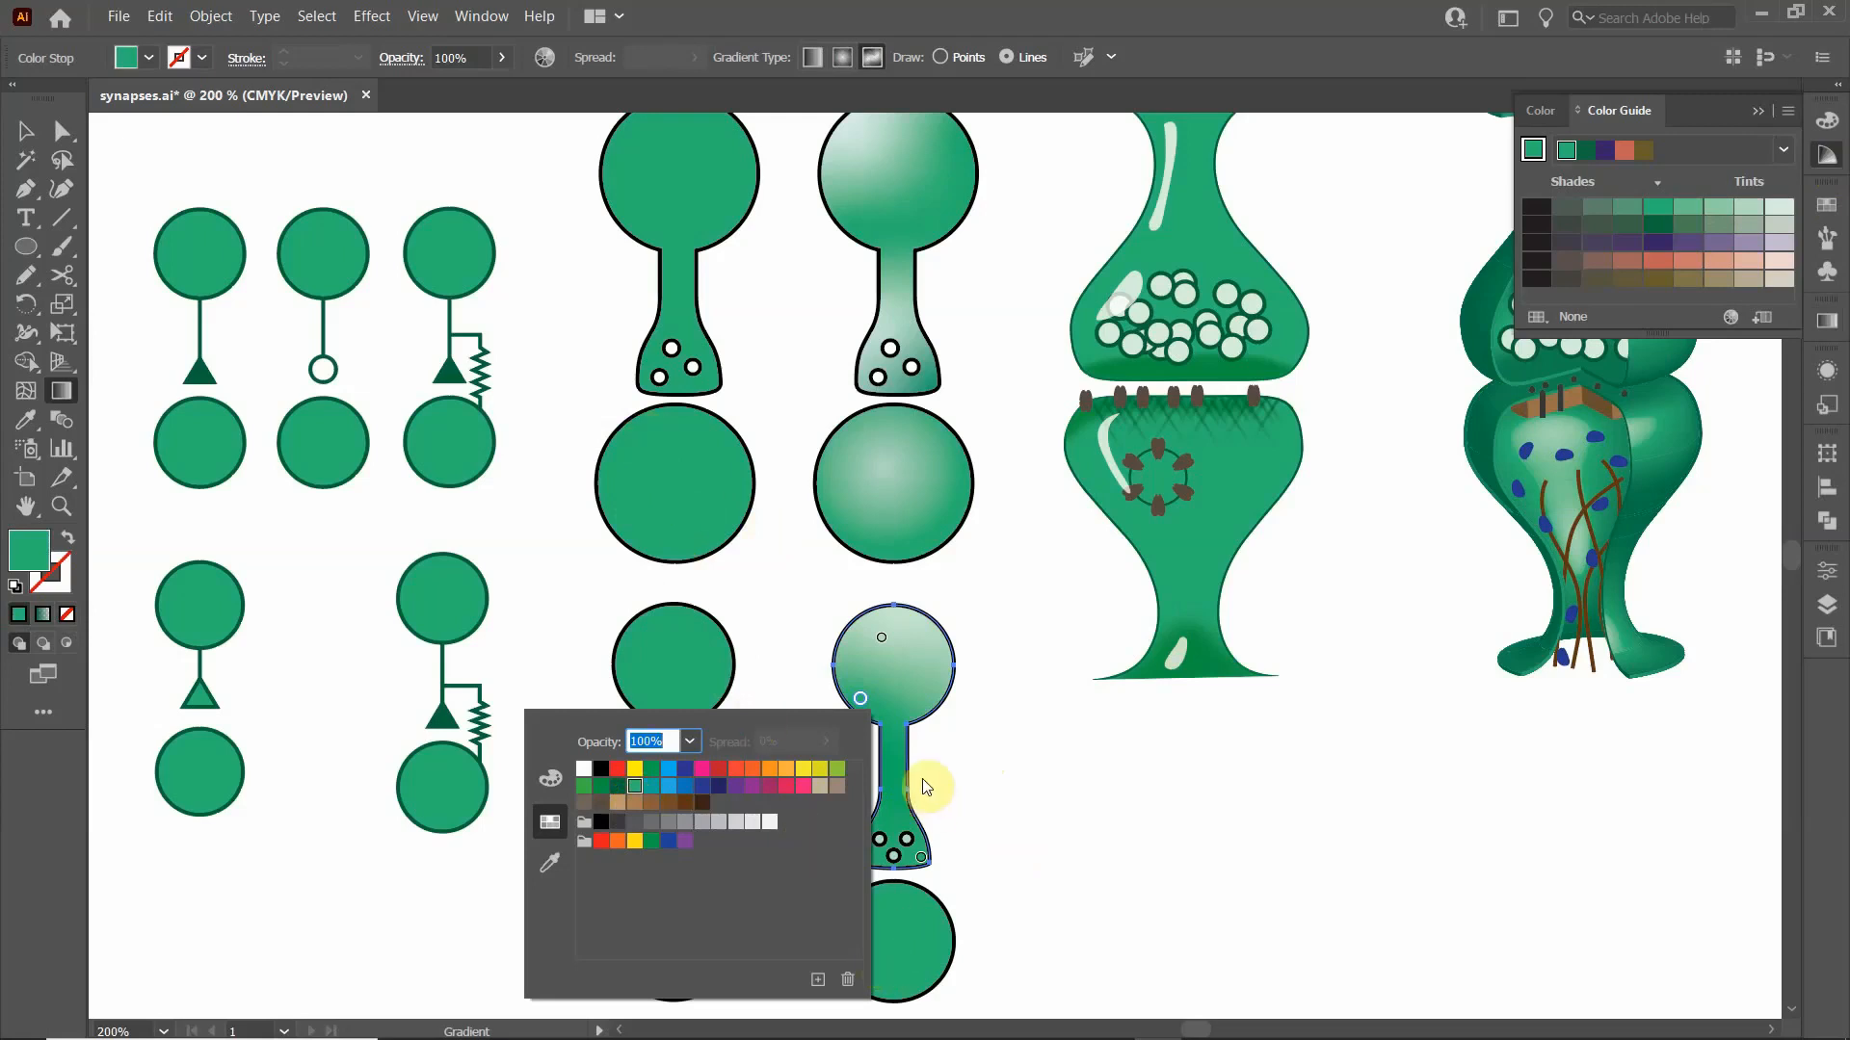
pyautogui.click(887, 709)
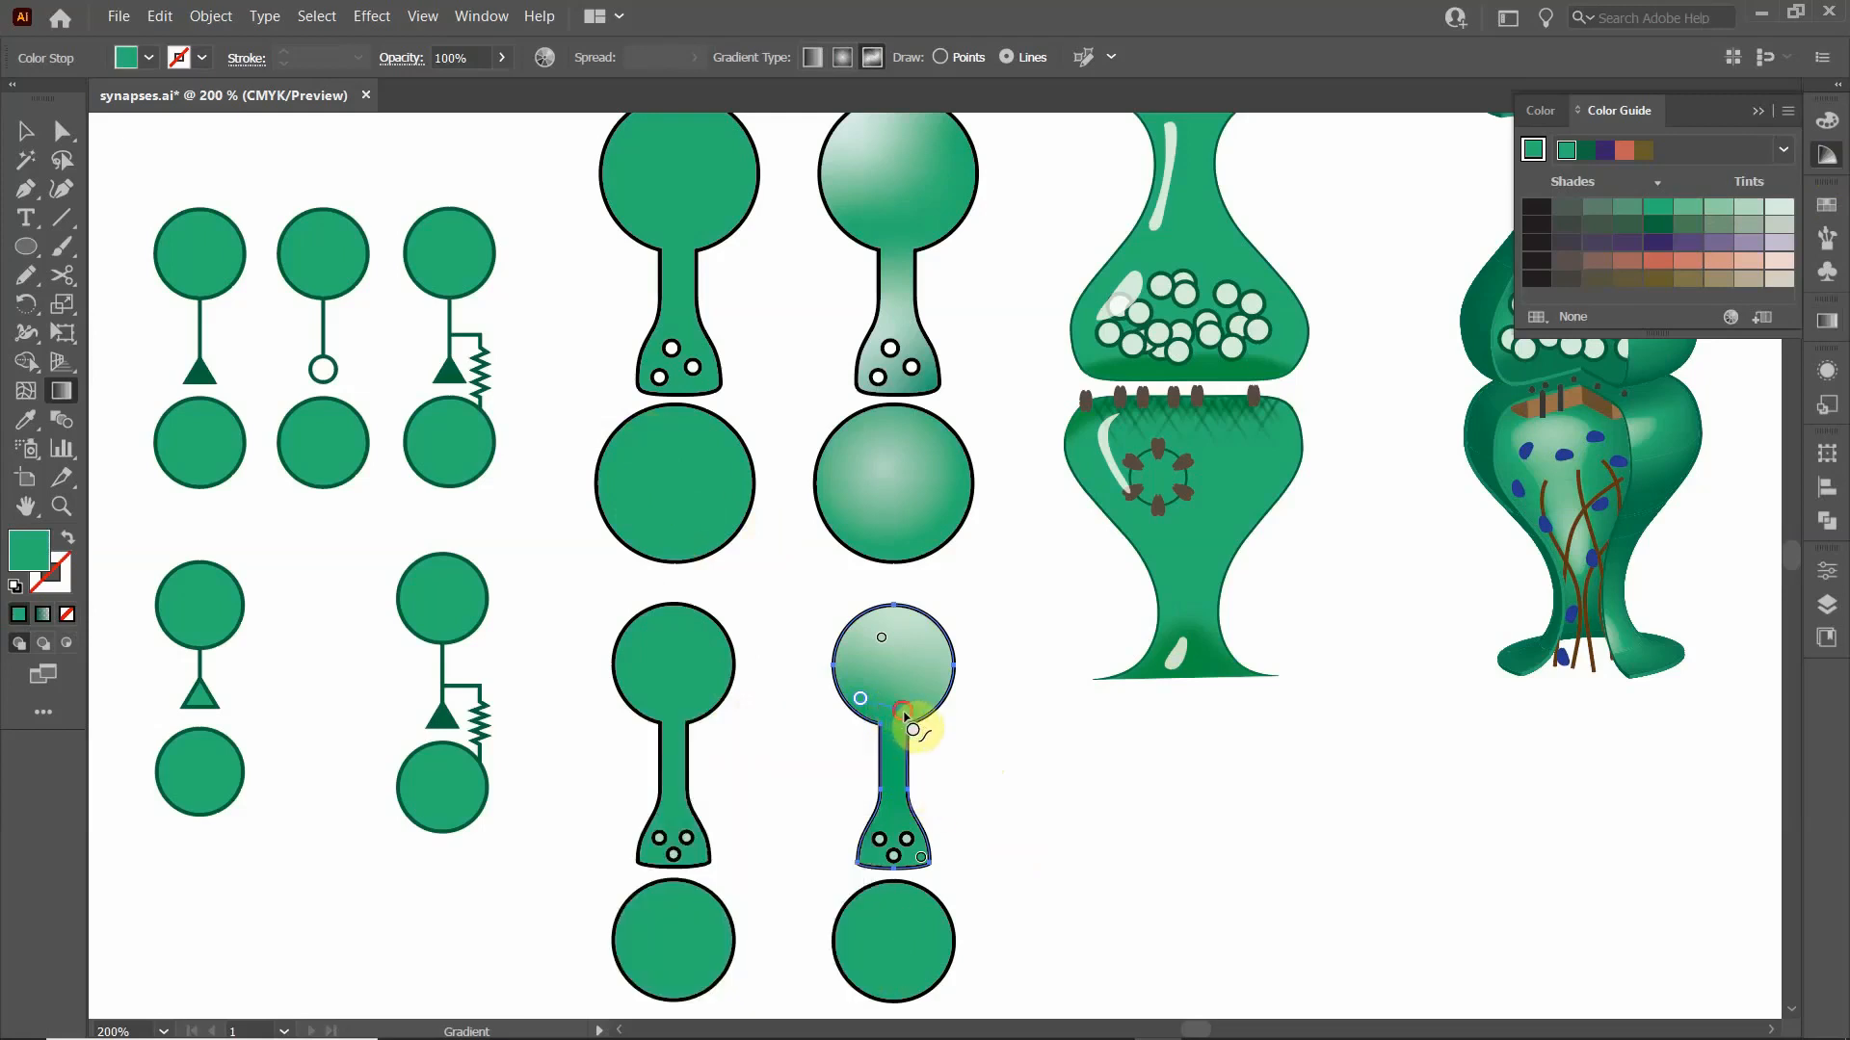
pyautogui.click(941, 679)
pyautogui.click(945, 651)
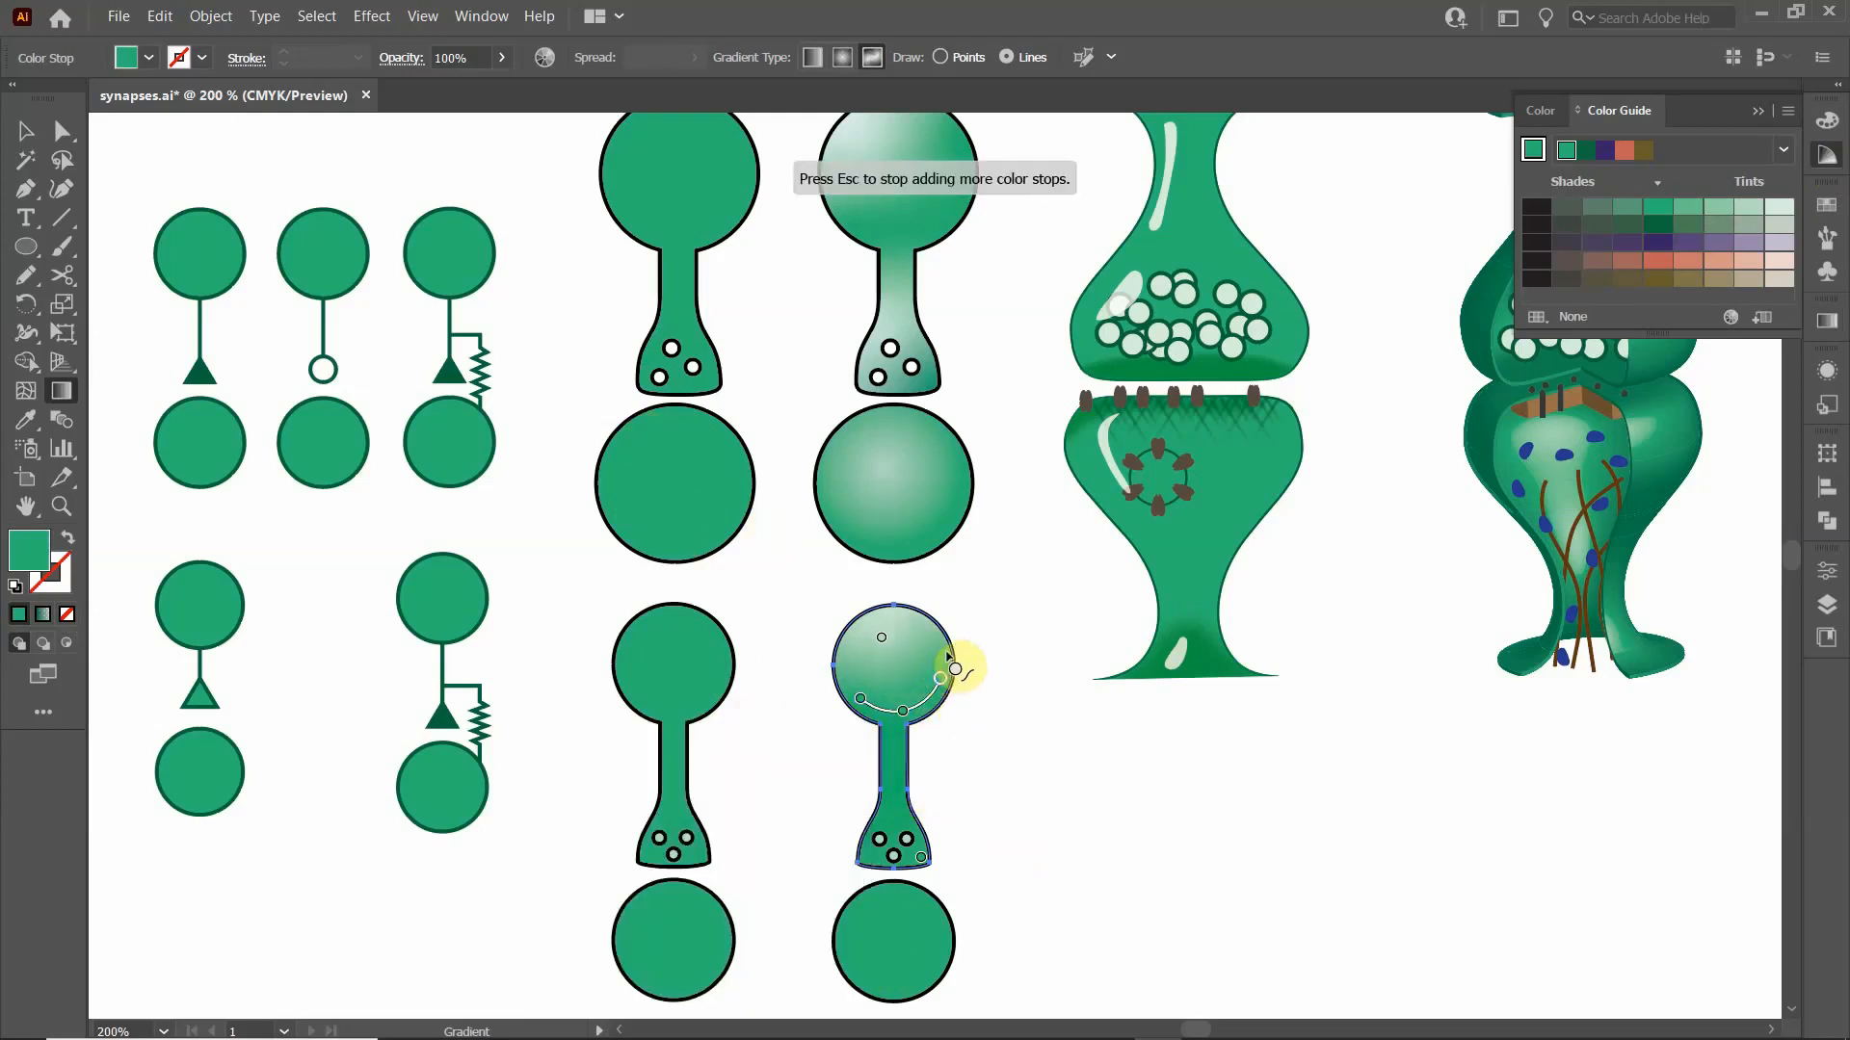
pyautogui.press('Escape')
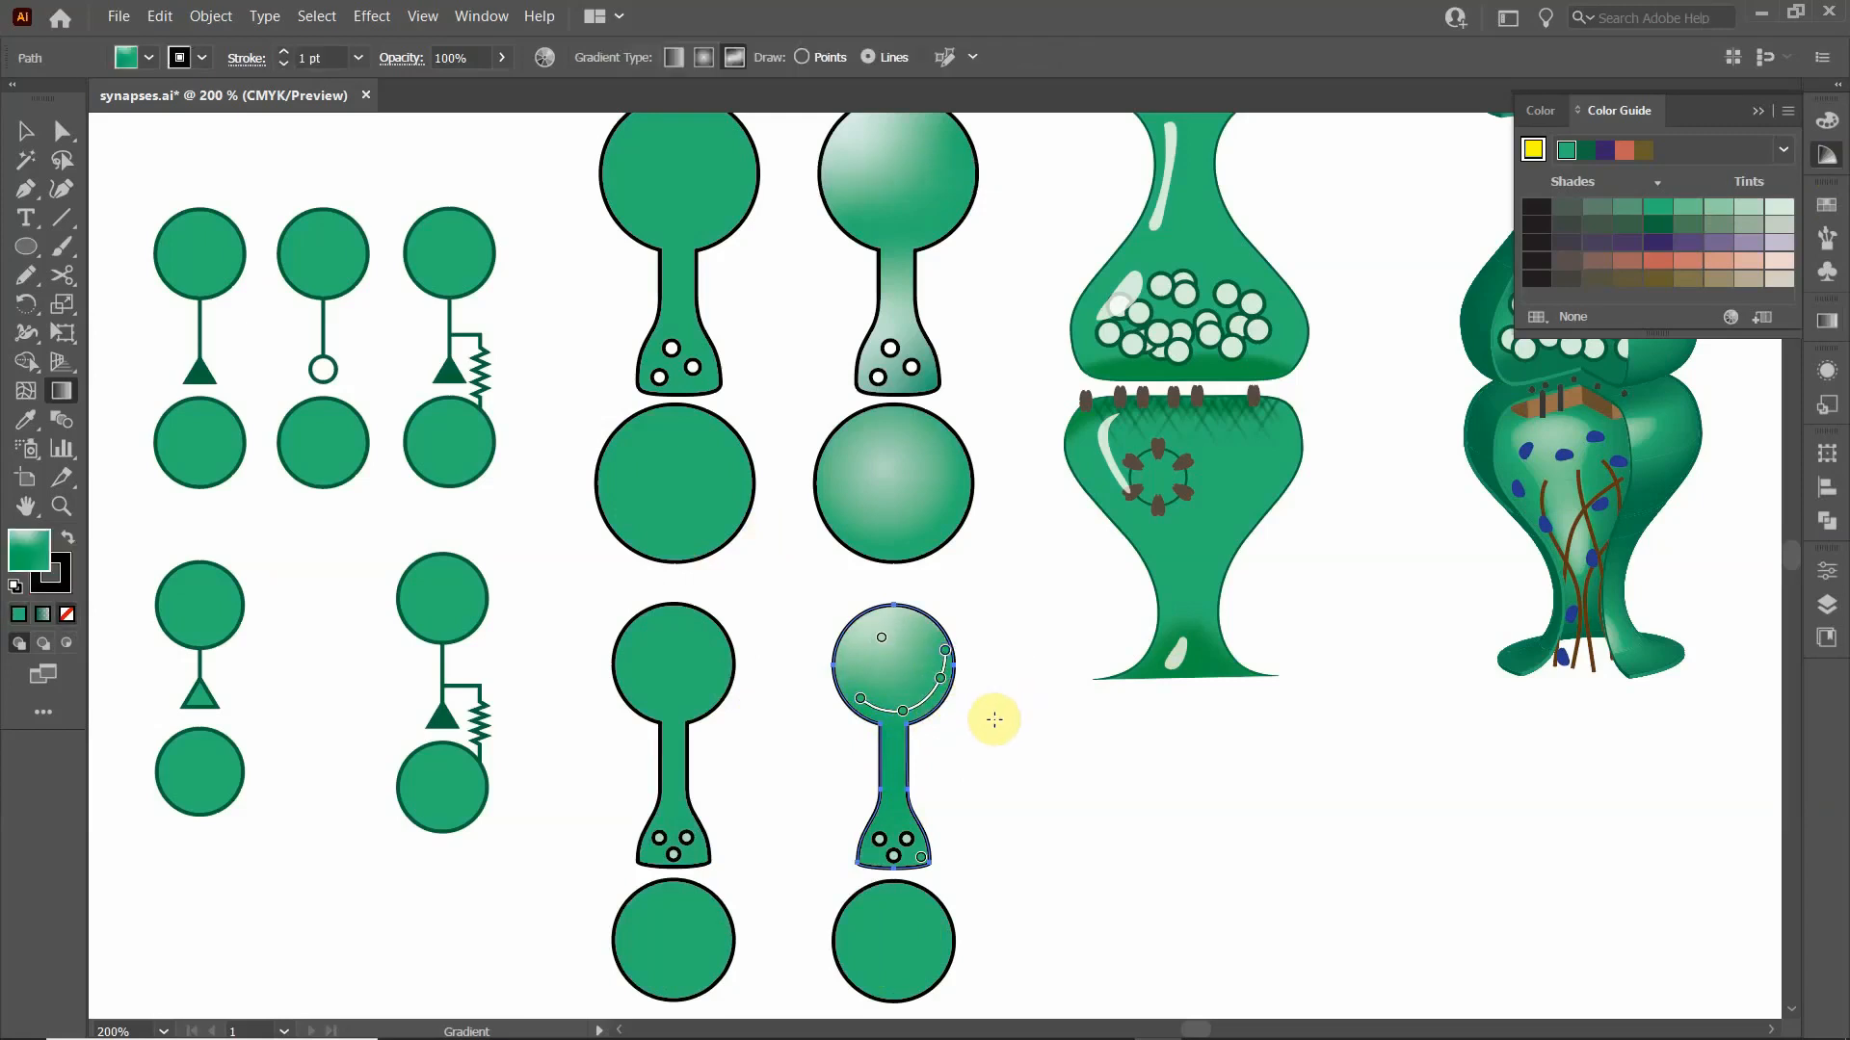
# - Add a separate gradient stop in the upper part of the copied terminal and color it with a light green Color Guide tint
pyautogui.click(895, 833)
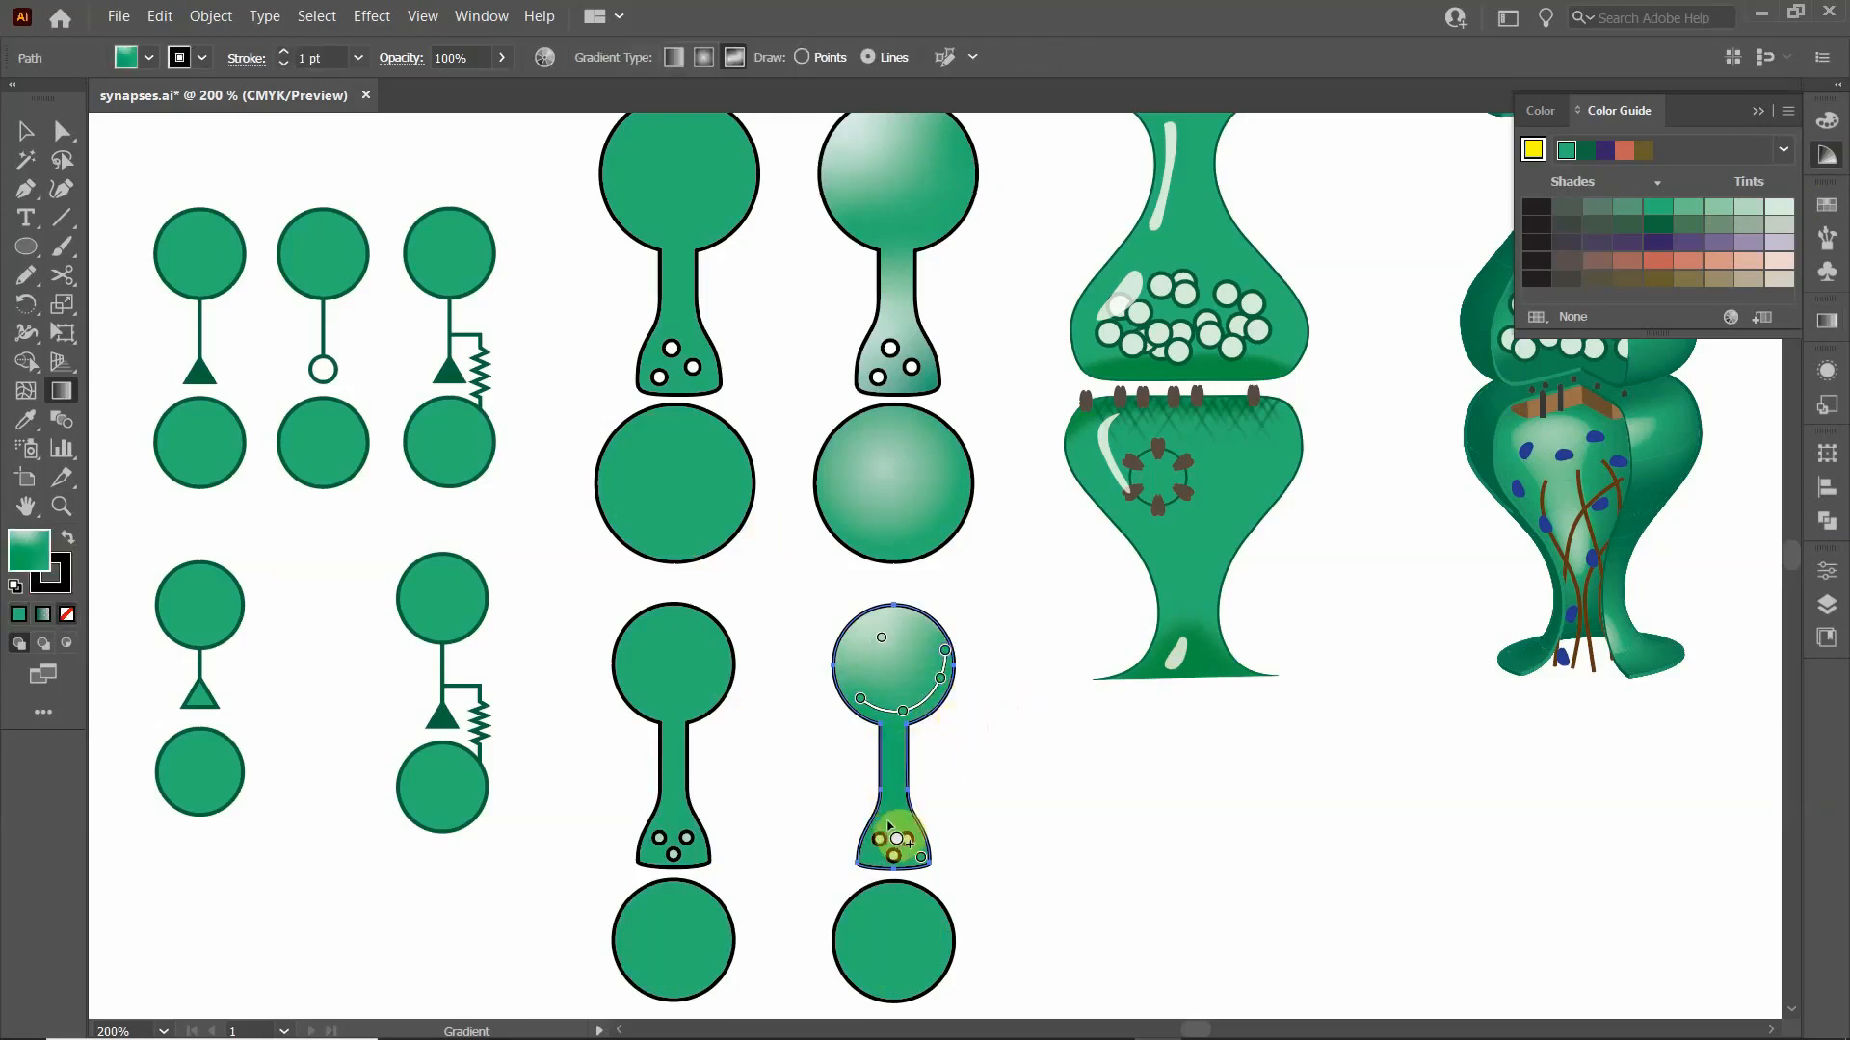
pyautogui.click(887, 829)
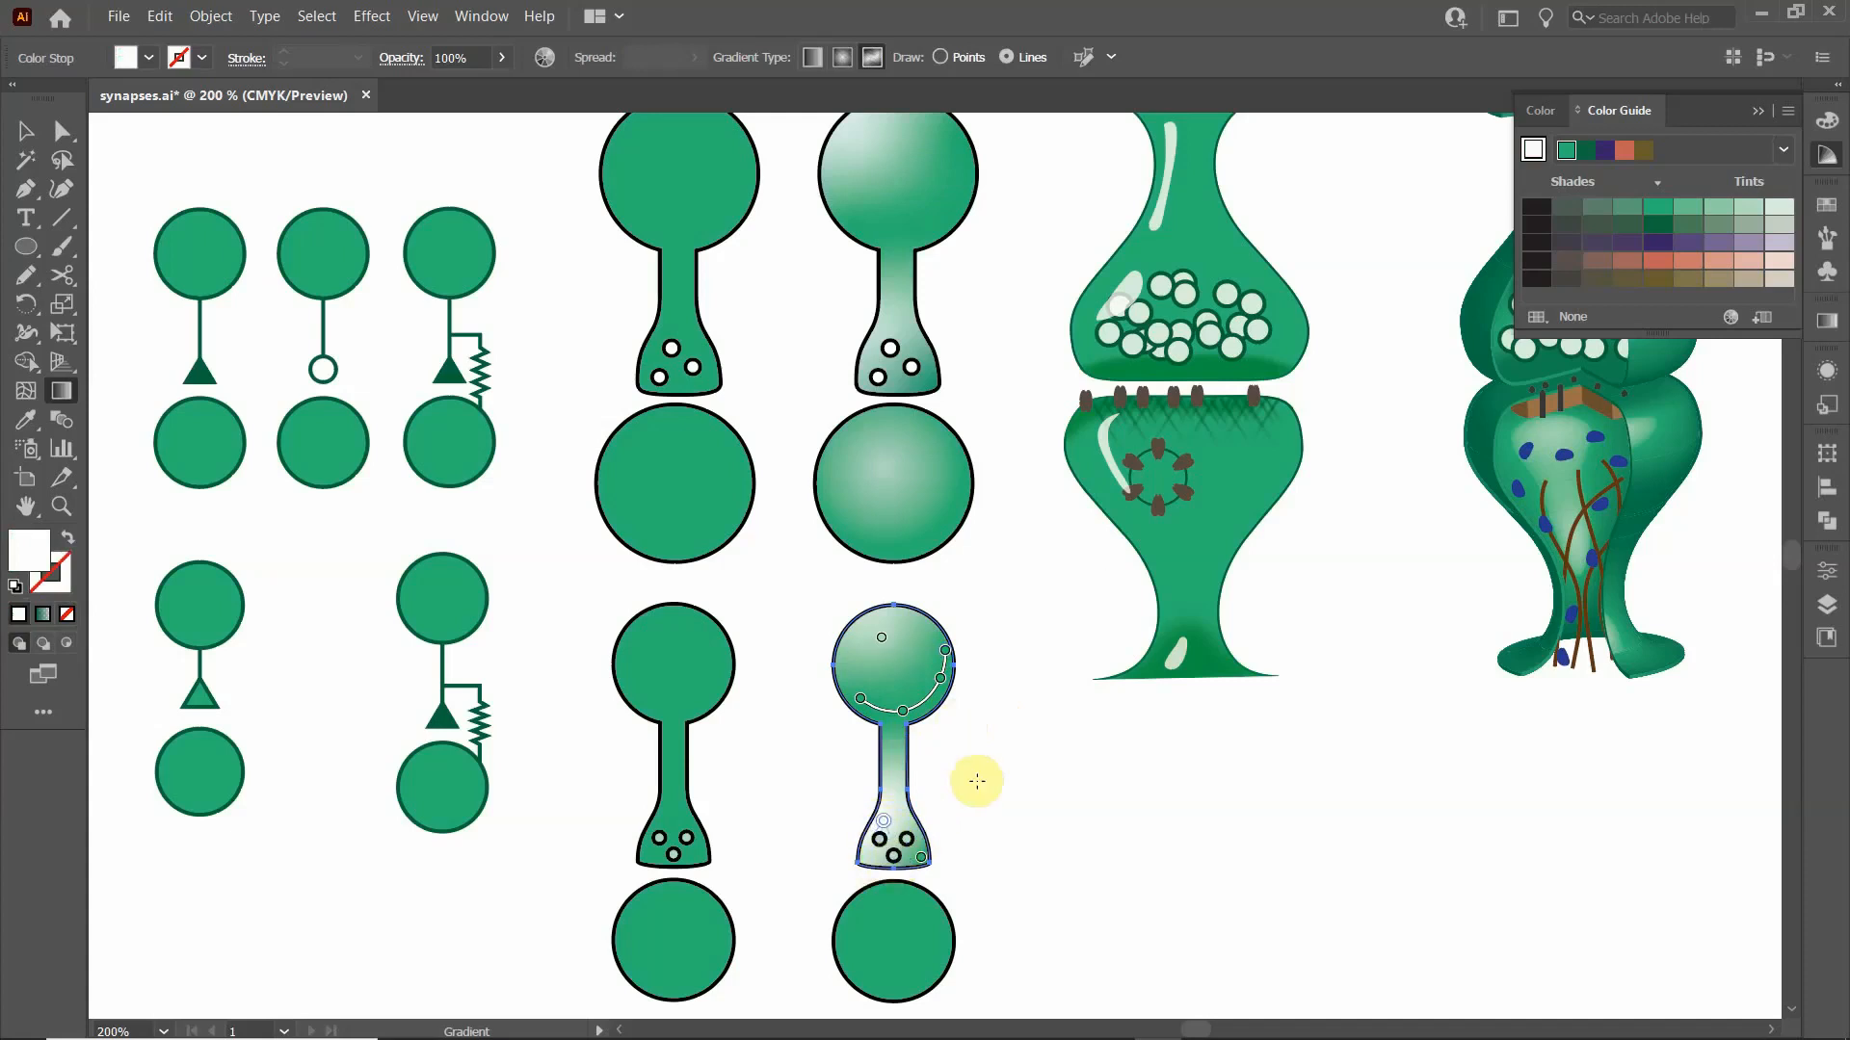
pyautogui.click(1748, 209)
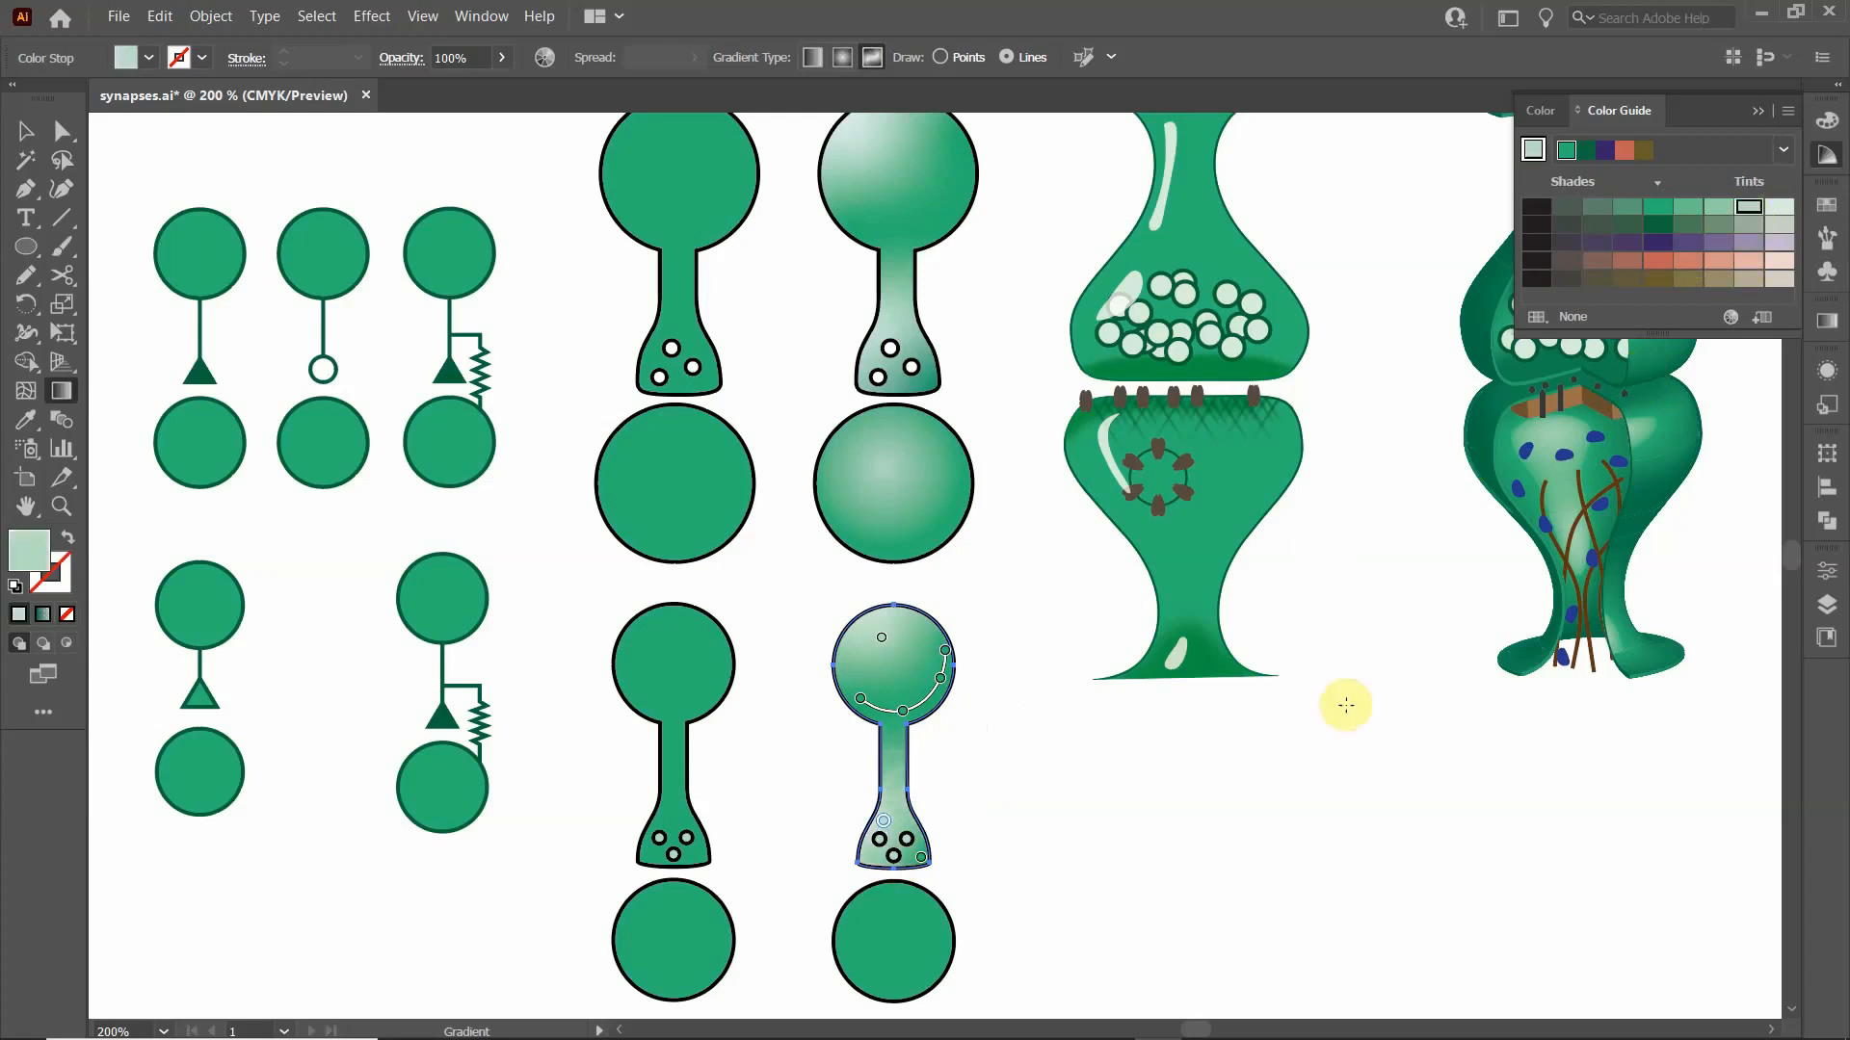
pyautogui.click(966, 843)
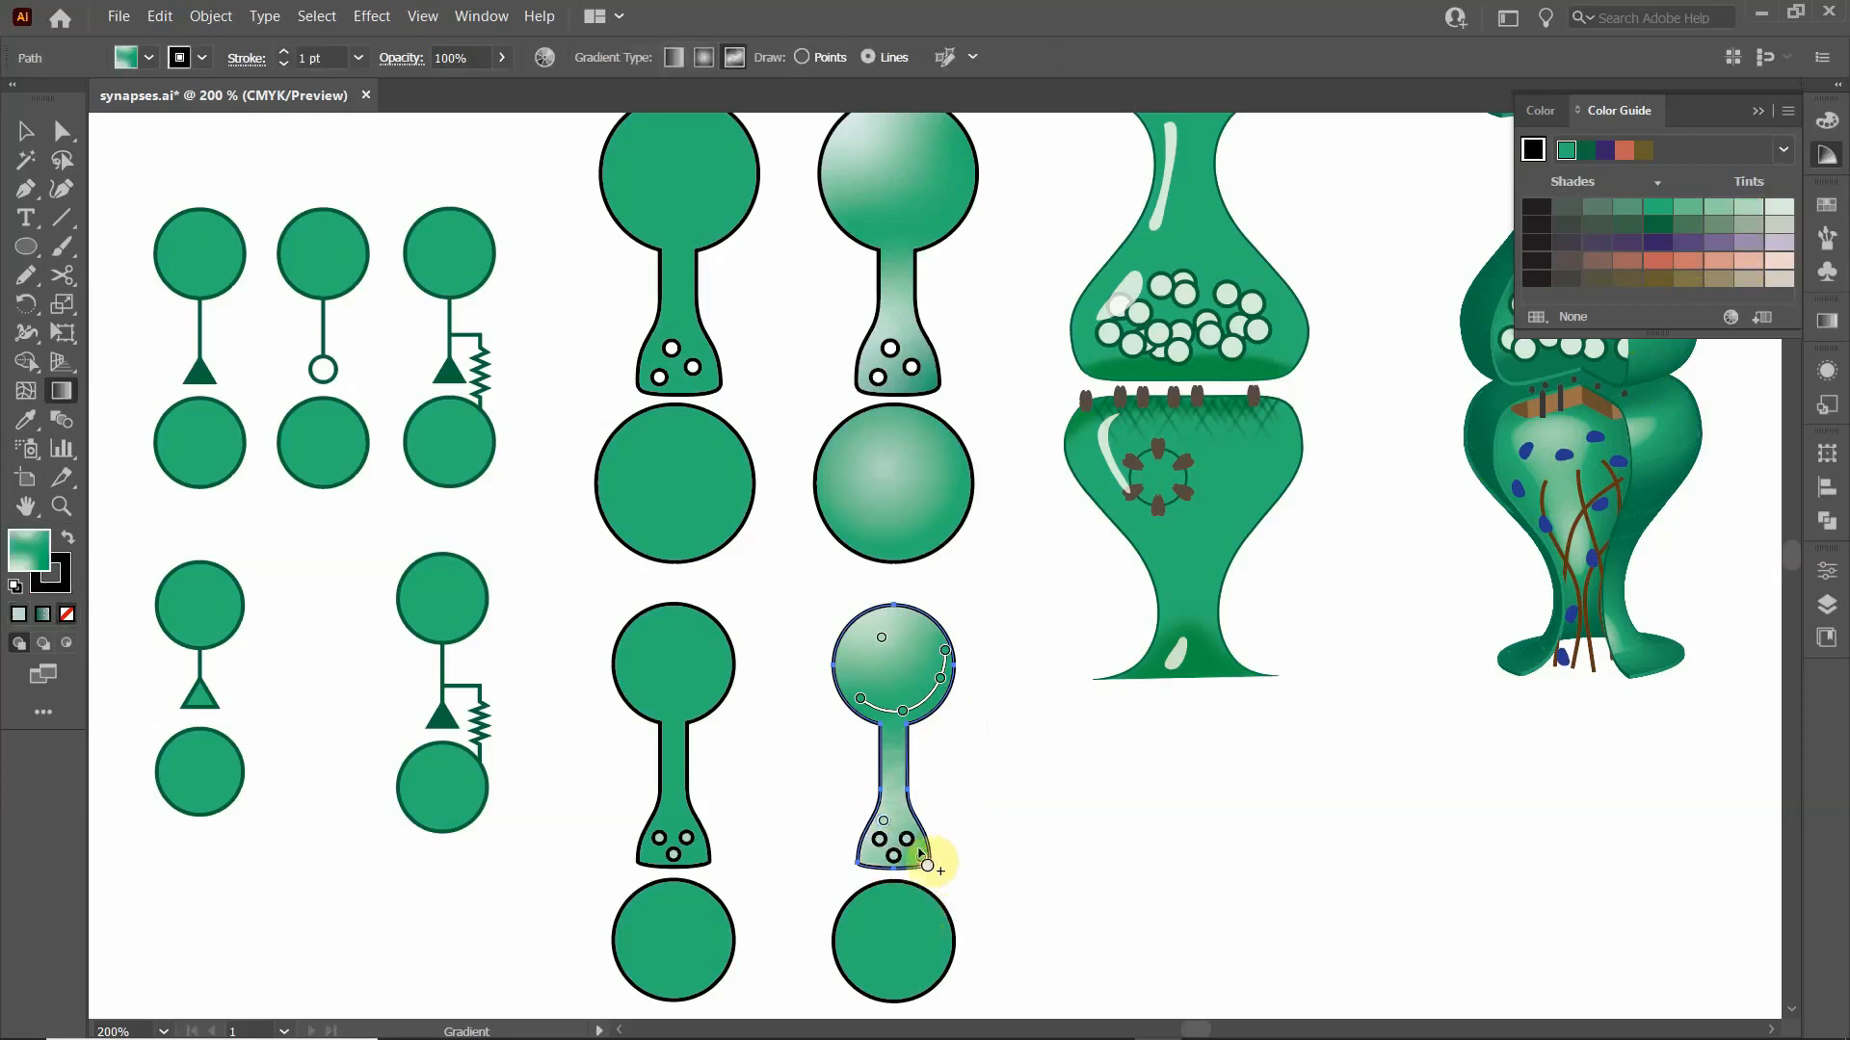
# - Extend a gradient line from the copied terminal's green stop across its base to the lower-left corner
pyautogui.click(922, 856)
pyautogui.moveTo(896, 864); pyautogui.dragTo(872, 862)
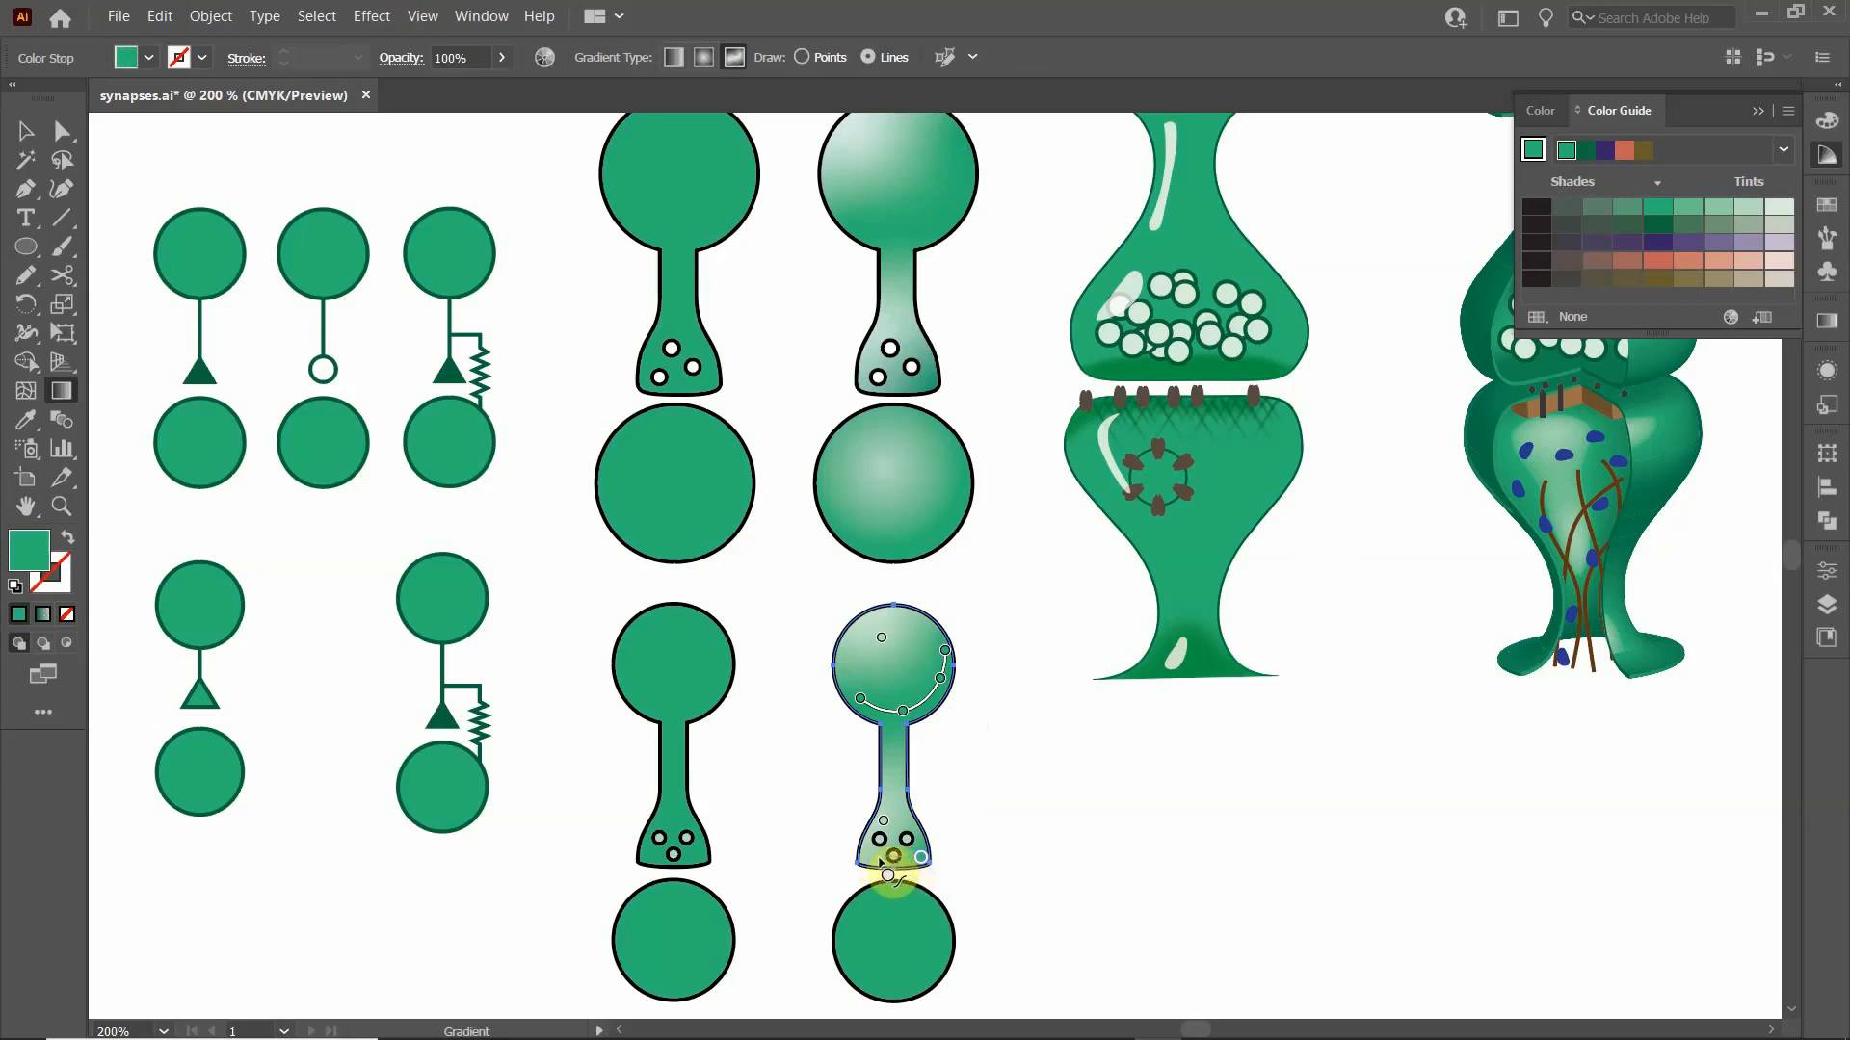
pyautogui.click(868, 858)
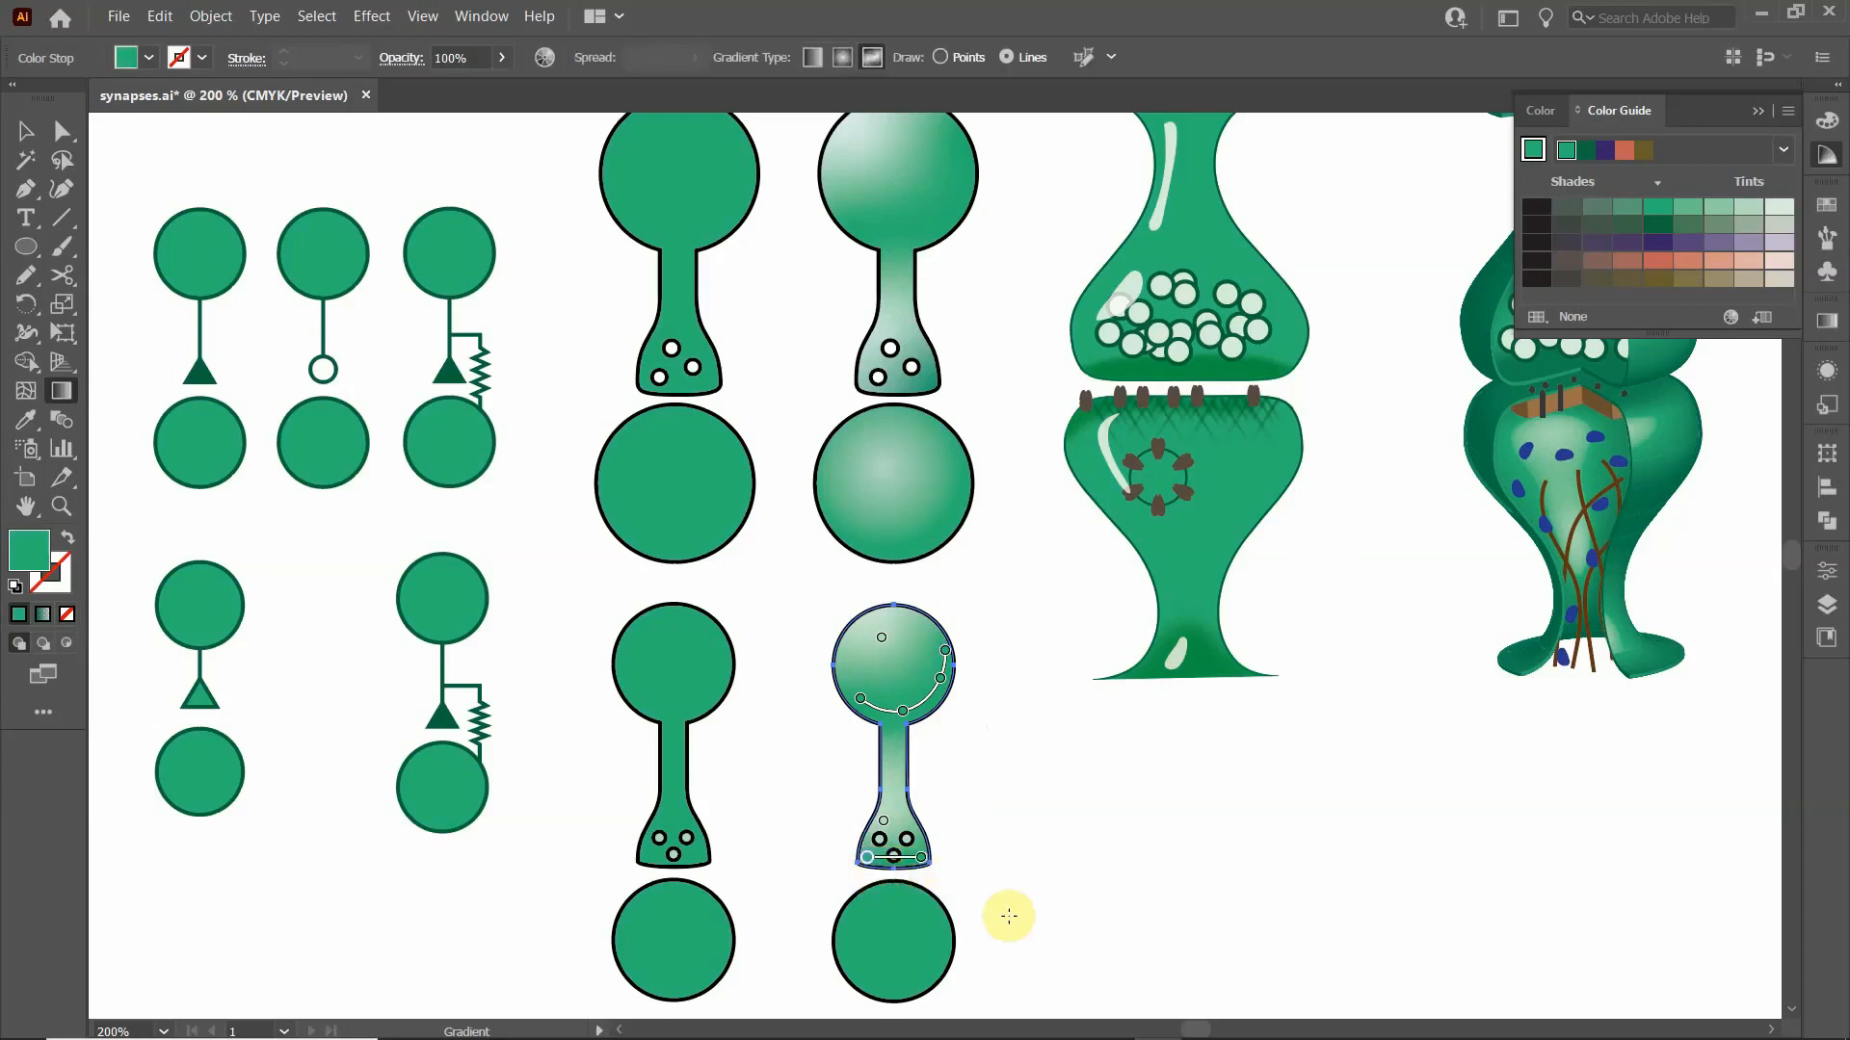
pyautogui.click(1004, 847)
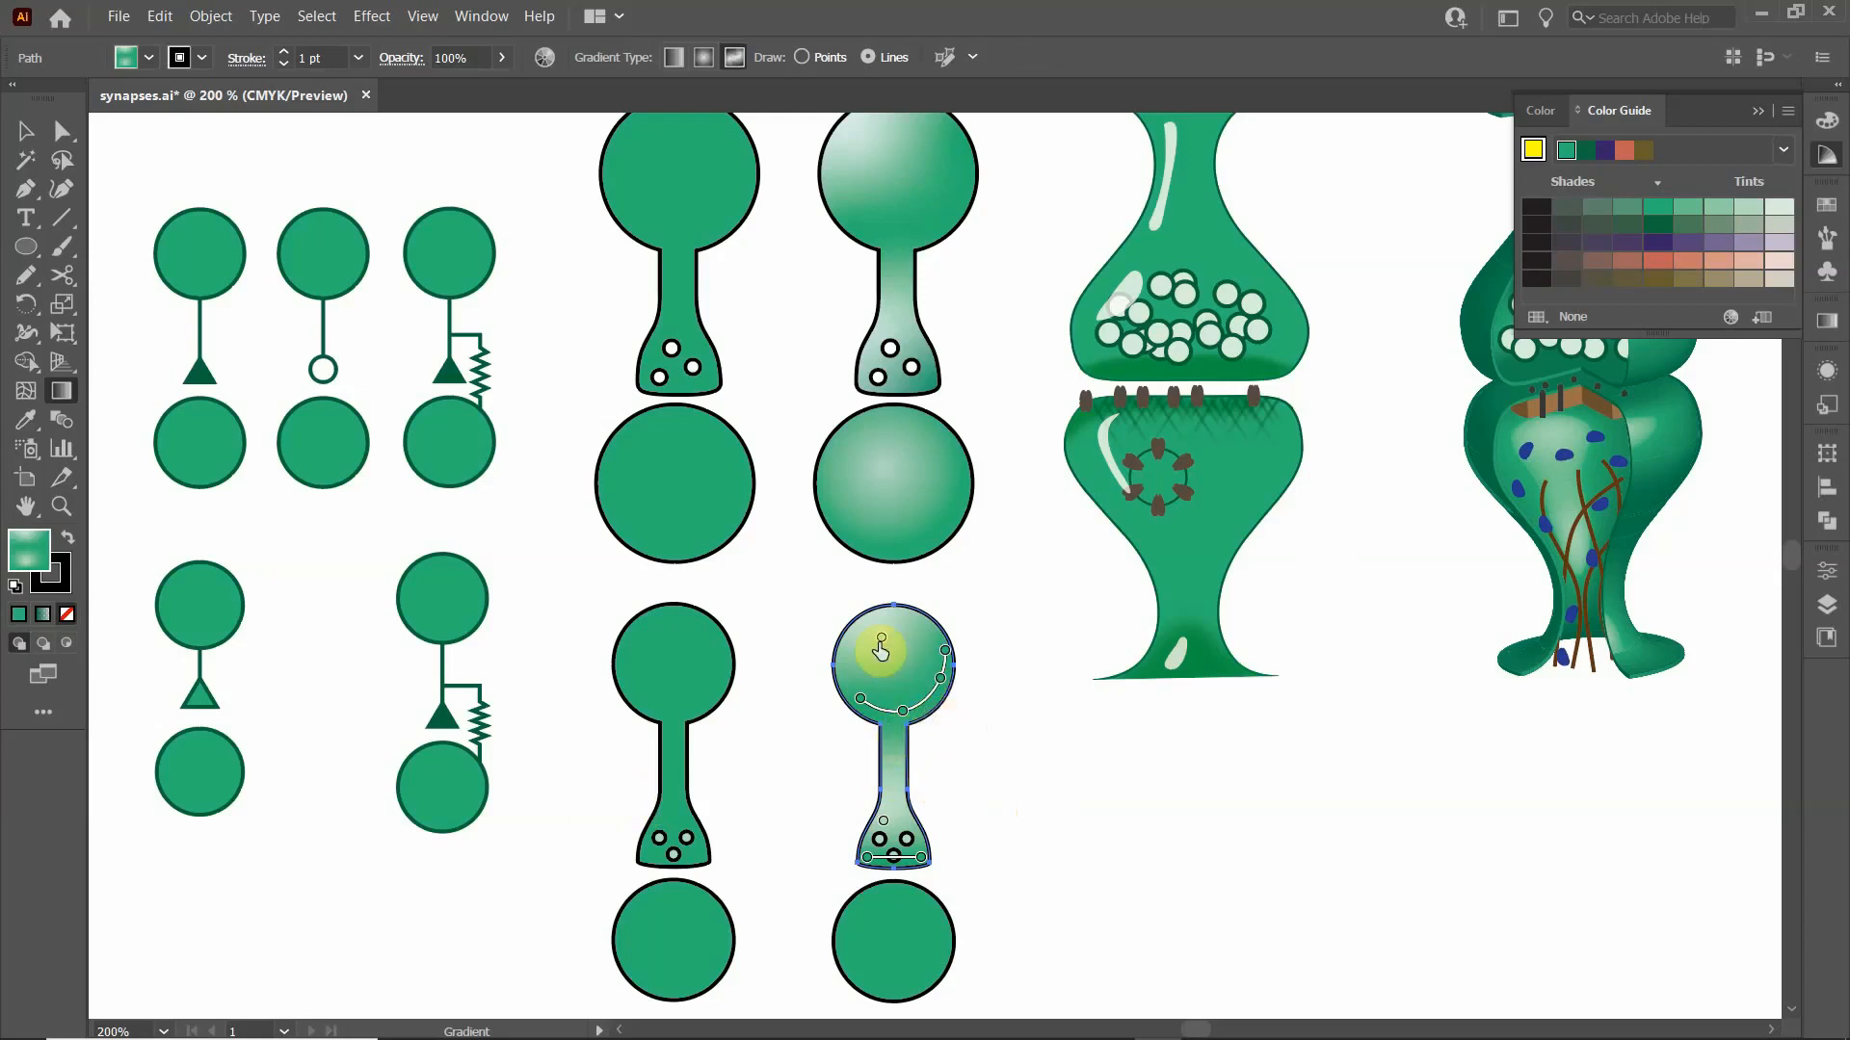
# - Shift the light green stop in the copied cell body slightly downward and deselect the shape
pyautogui.click(883, 644)
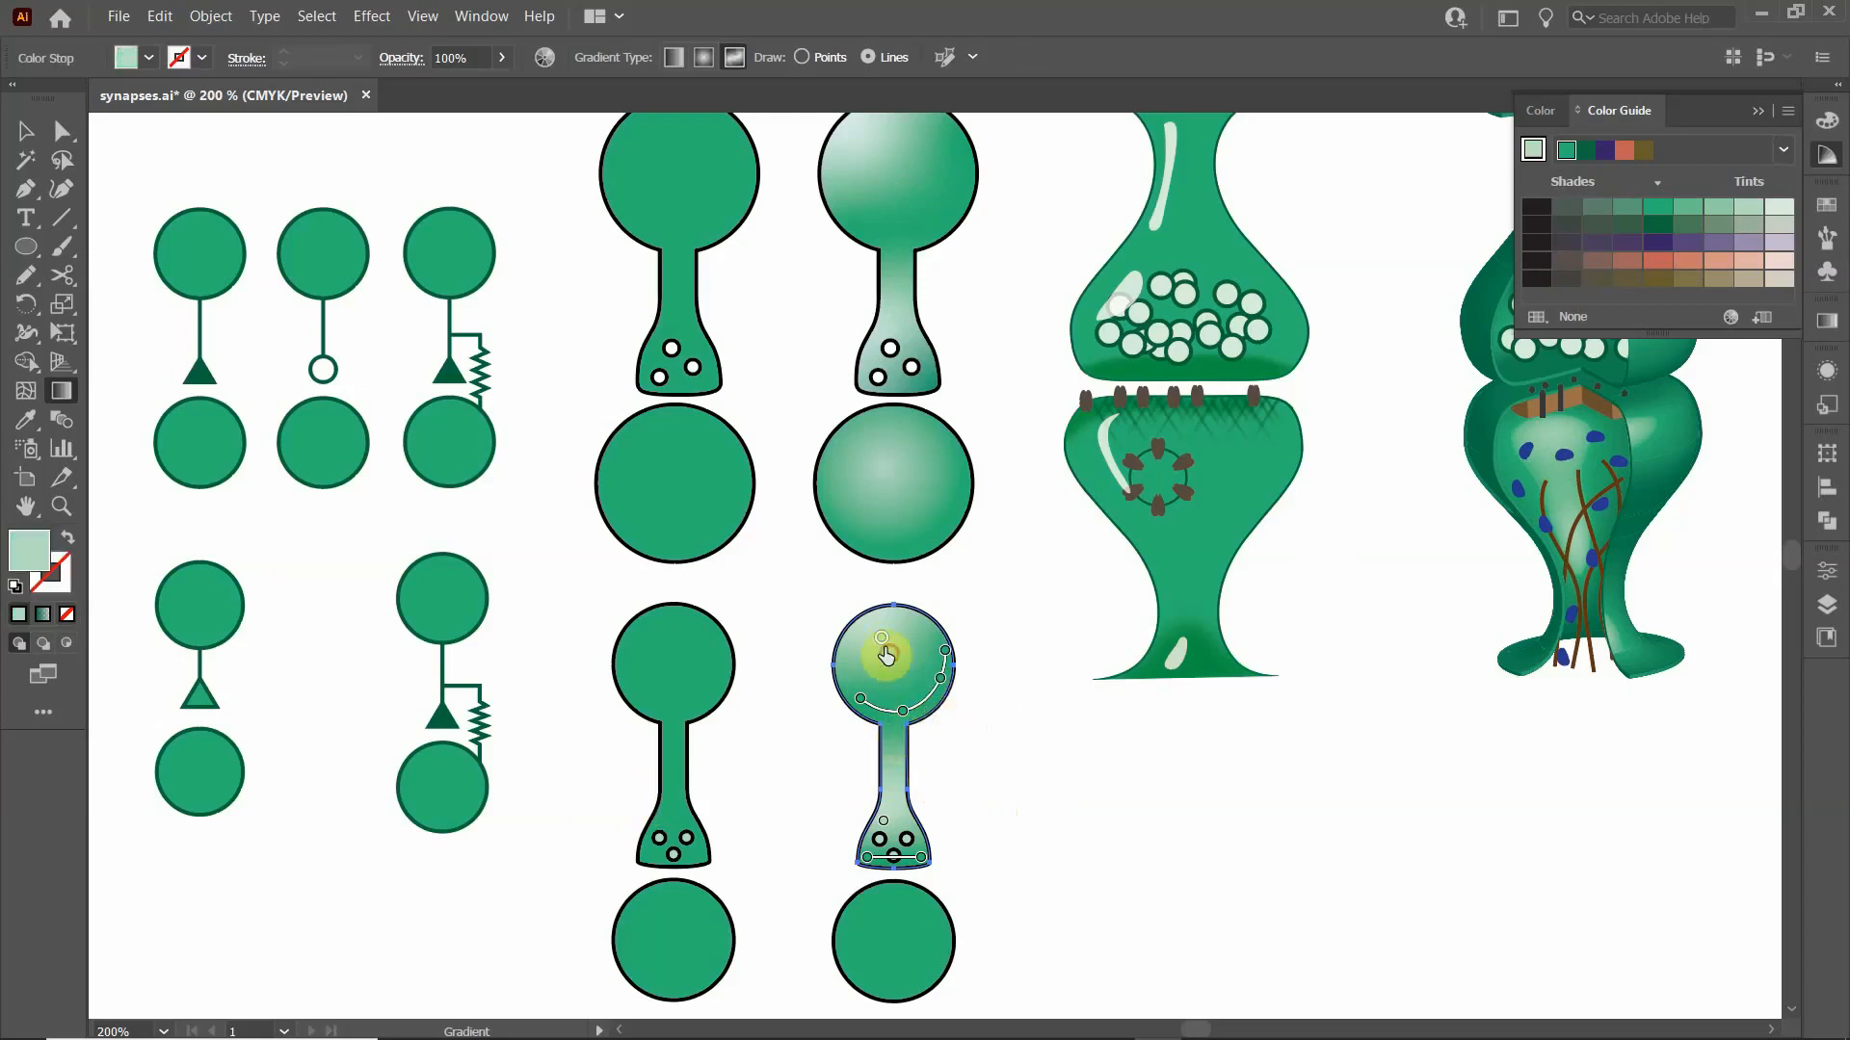
pyautogui.moveTo(883, 646); pyautogui.dragTo(882, 655)
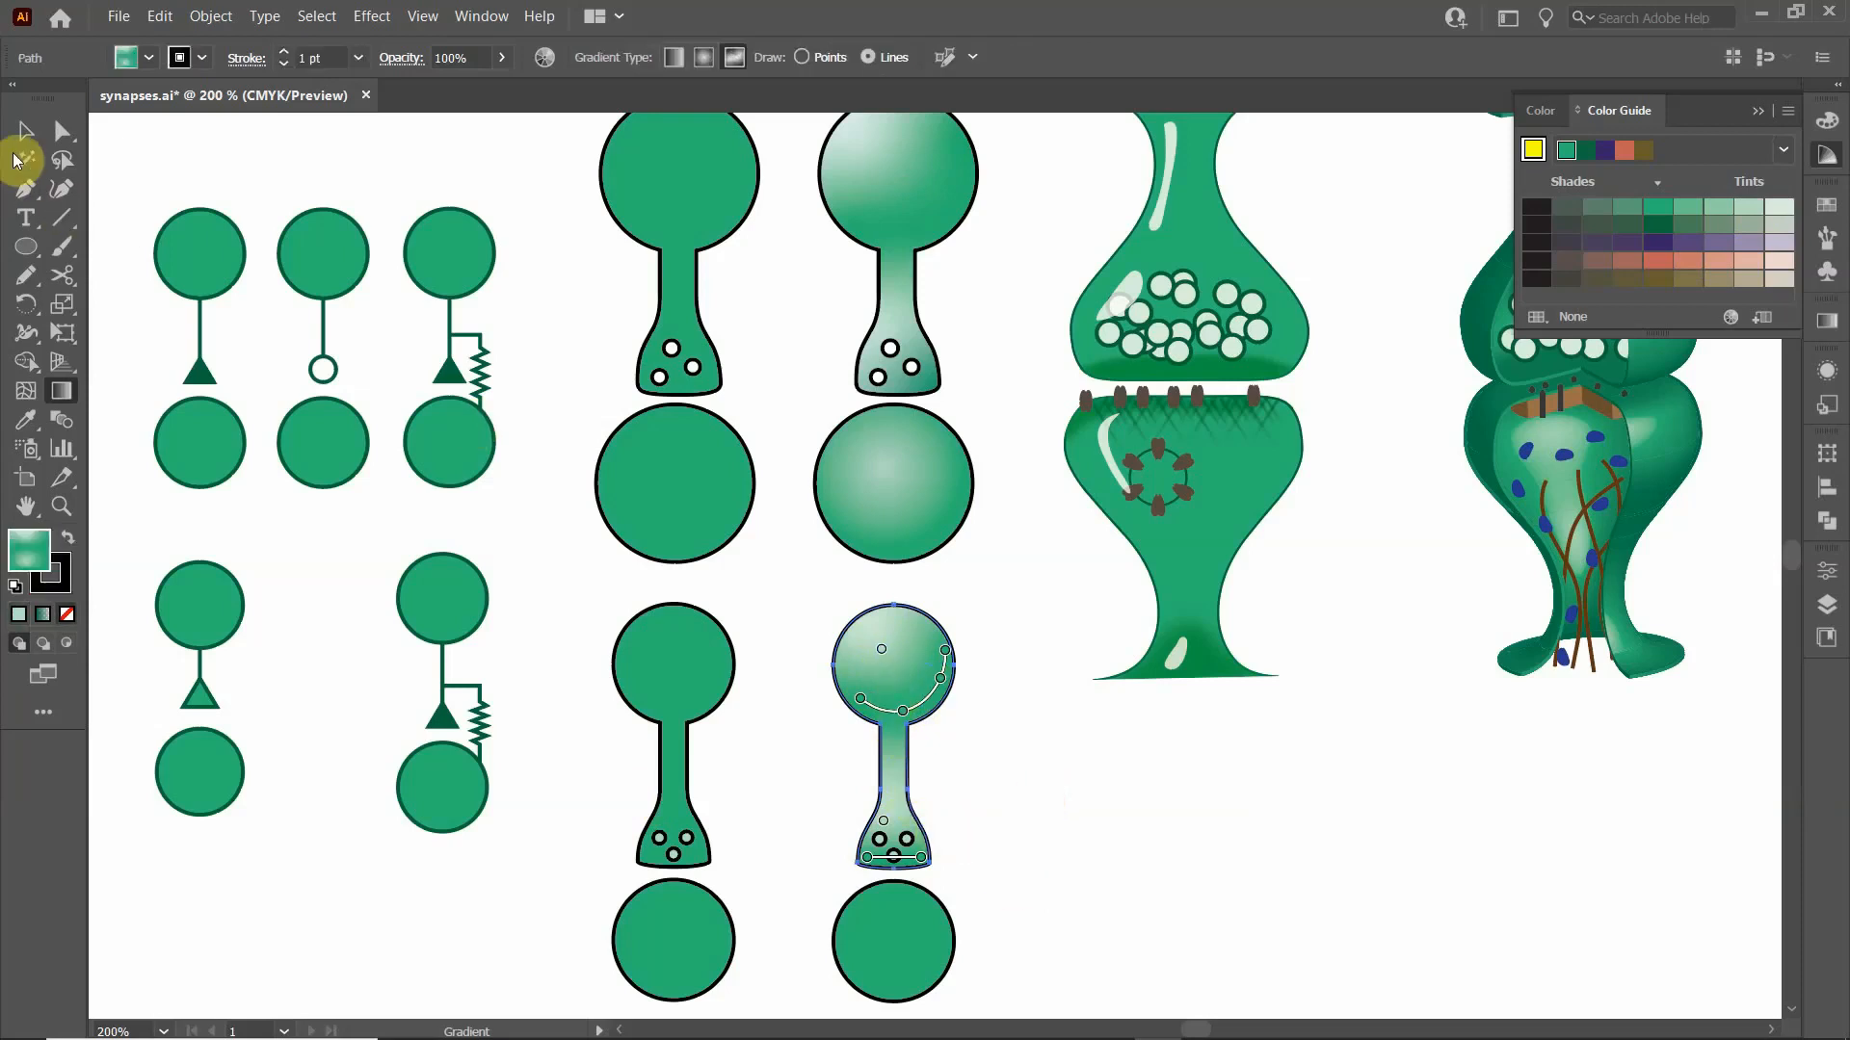
pyautogui.click(21, 133)
pyautogui.click(769, 596)
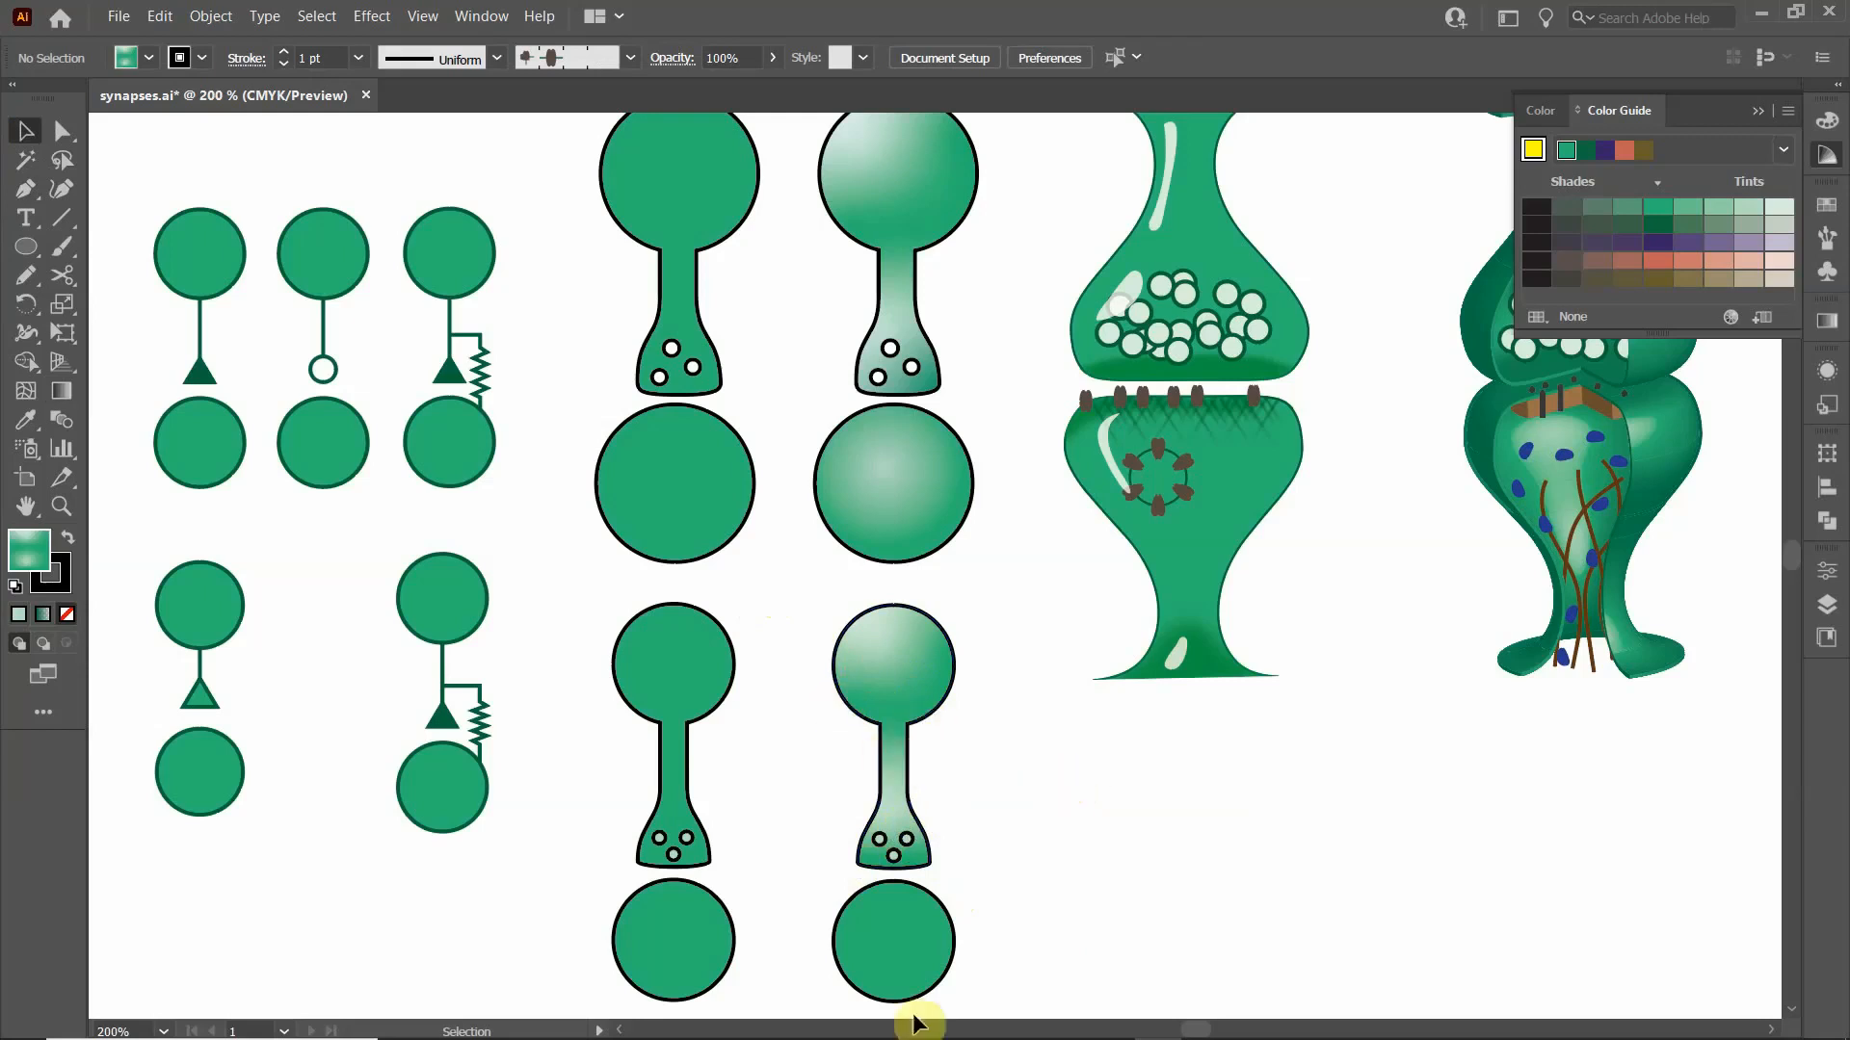
# - Apply a radial gradient to the copied circle below the terminal
pyautogui.click(909, 981)
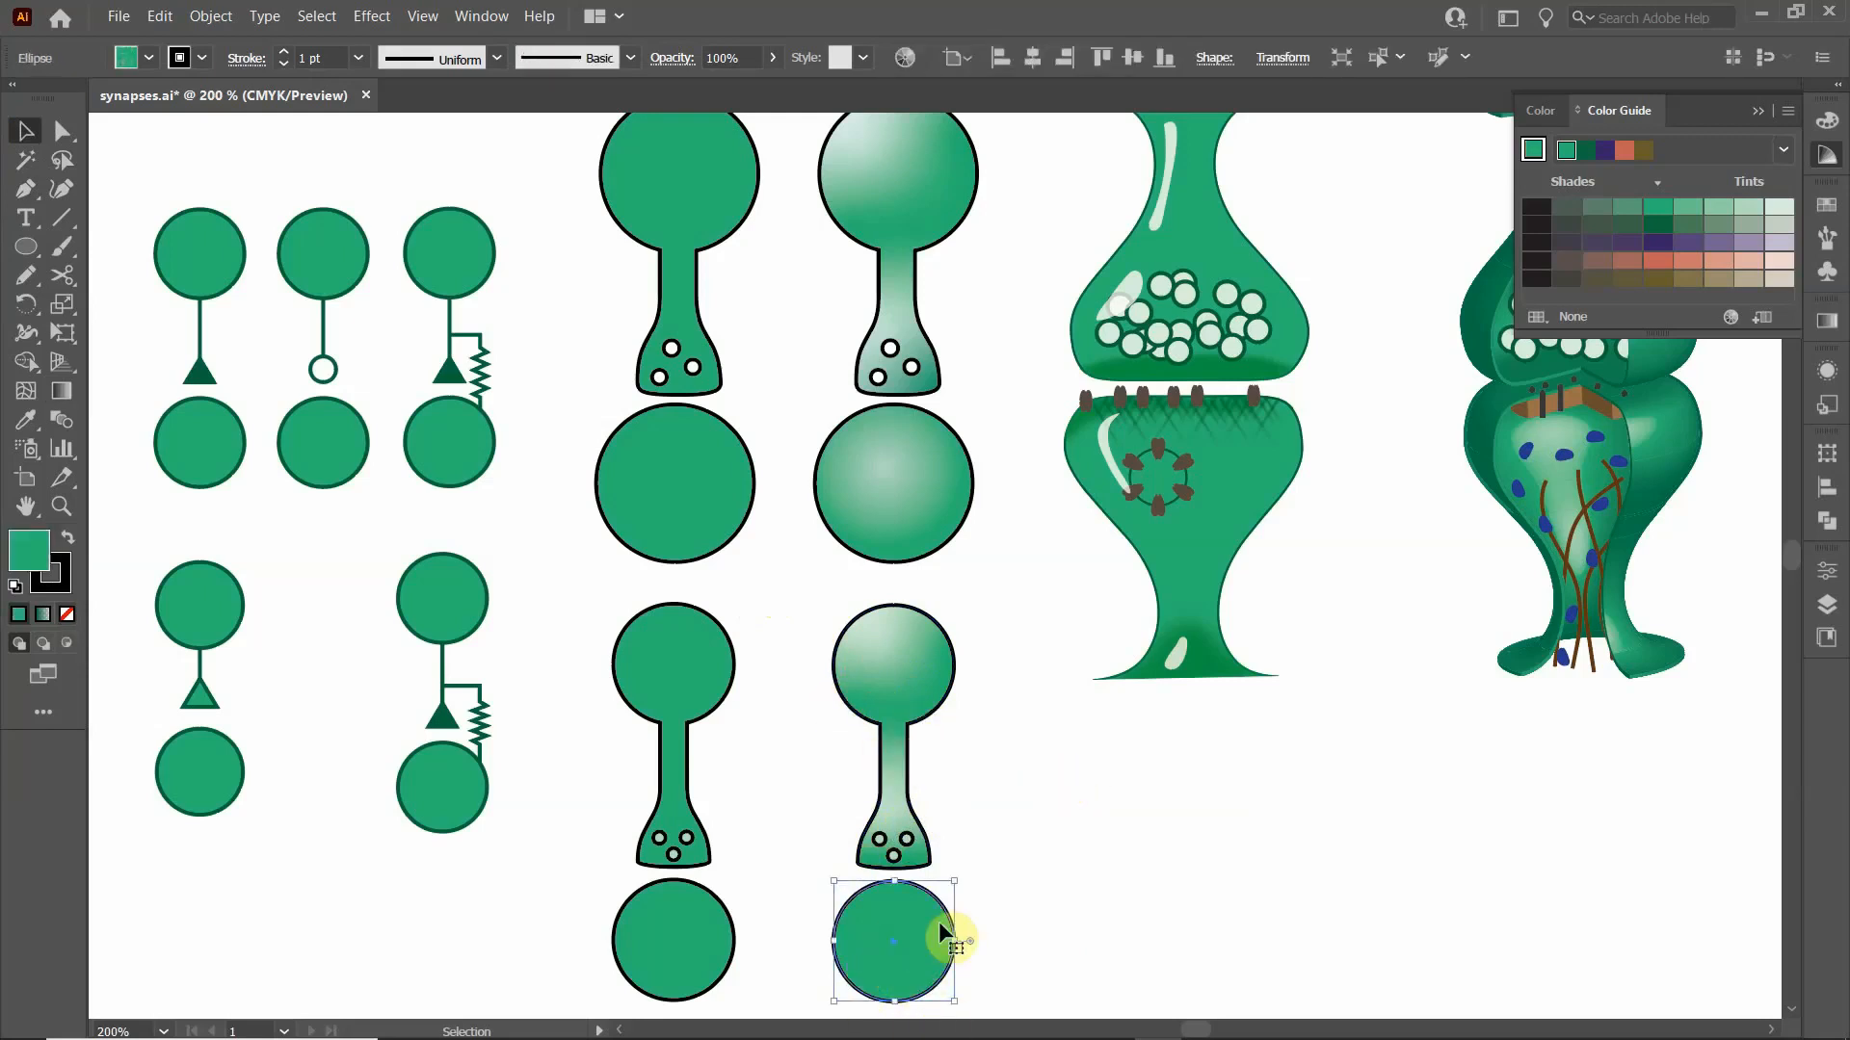
pyautogui.scroll(-2, 932, 929)
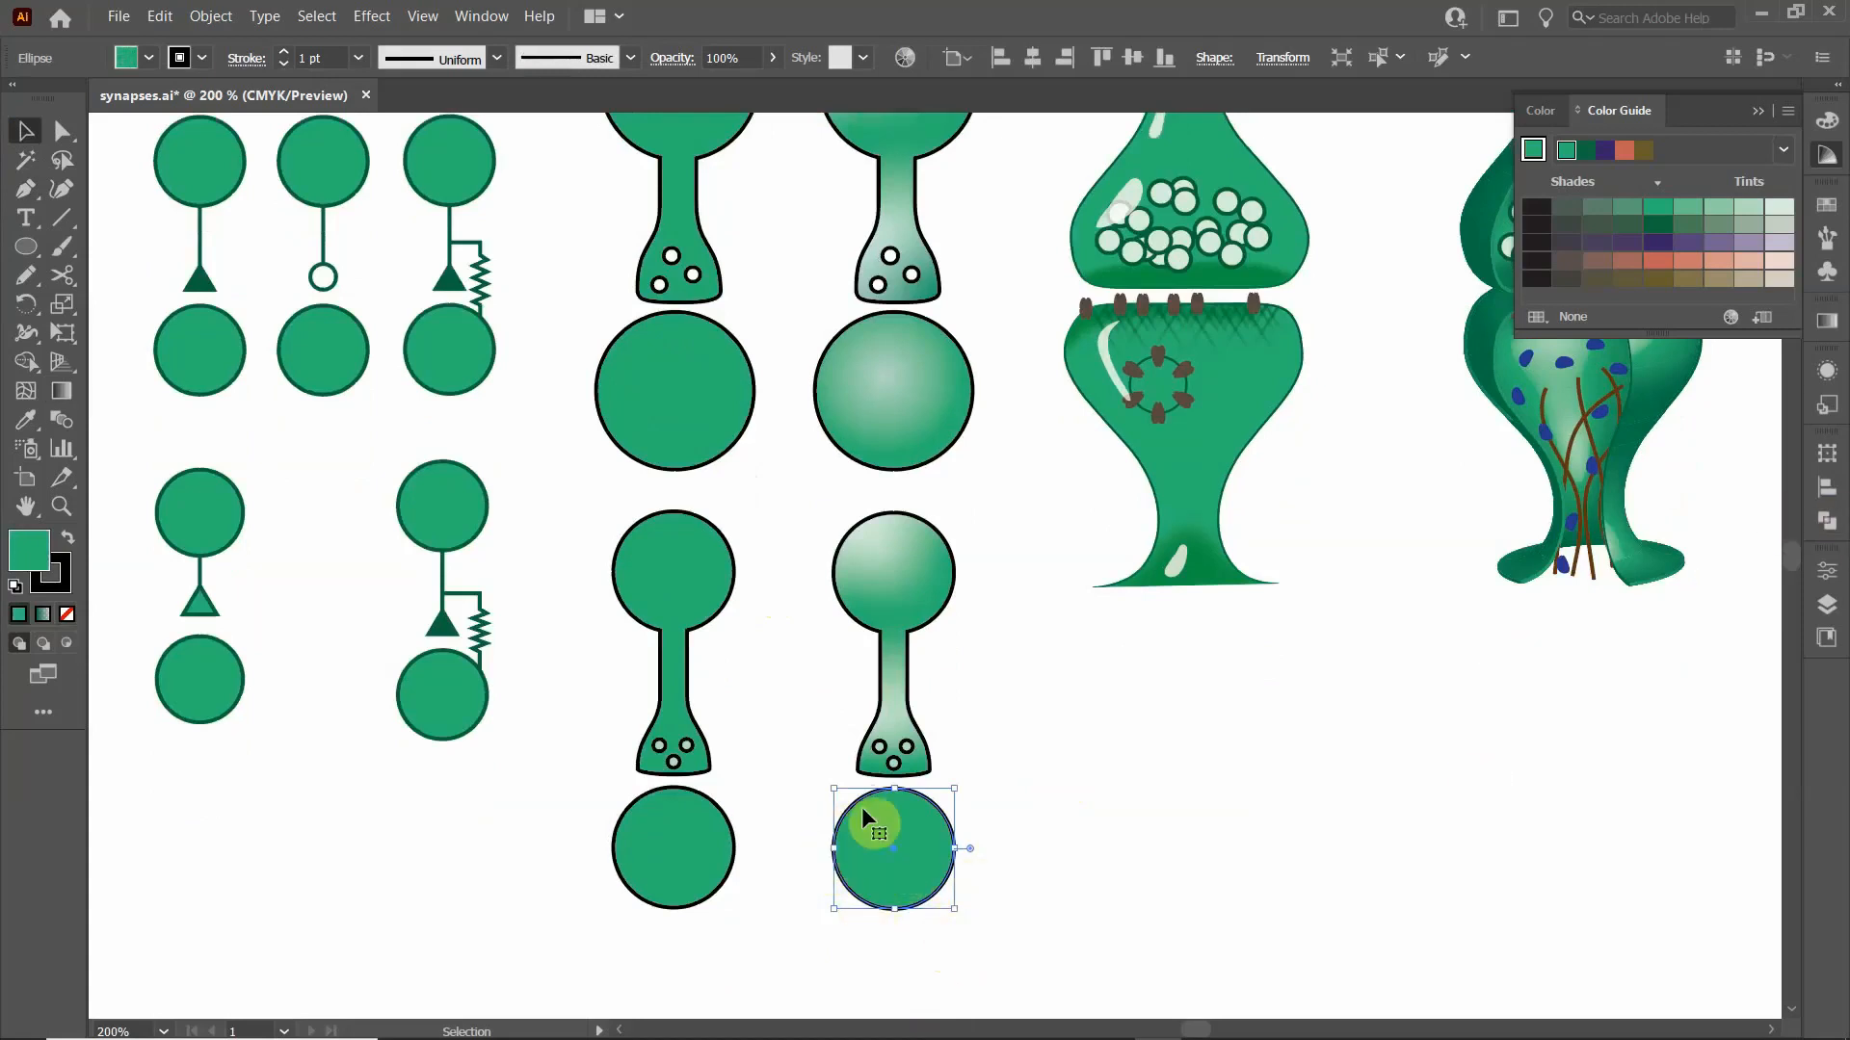
pyautogui.click(1828, 321)
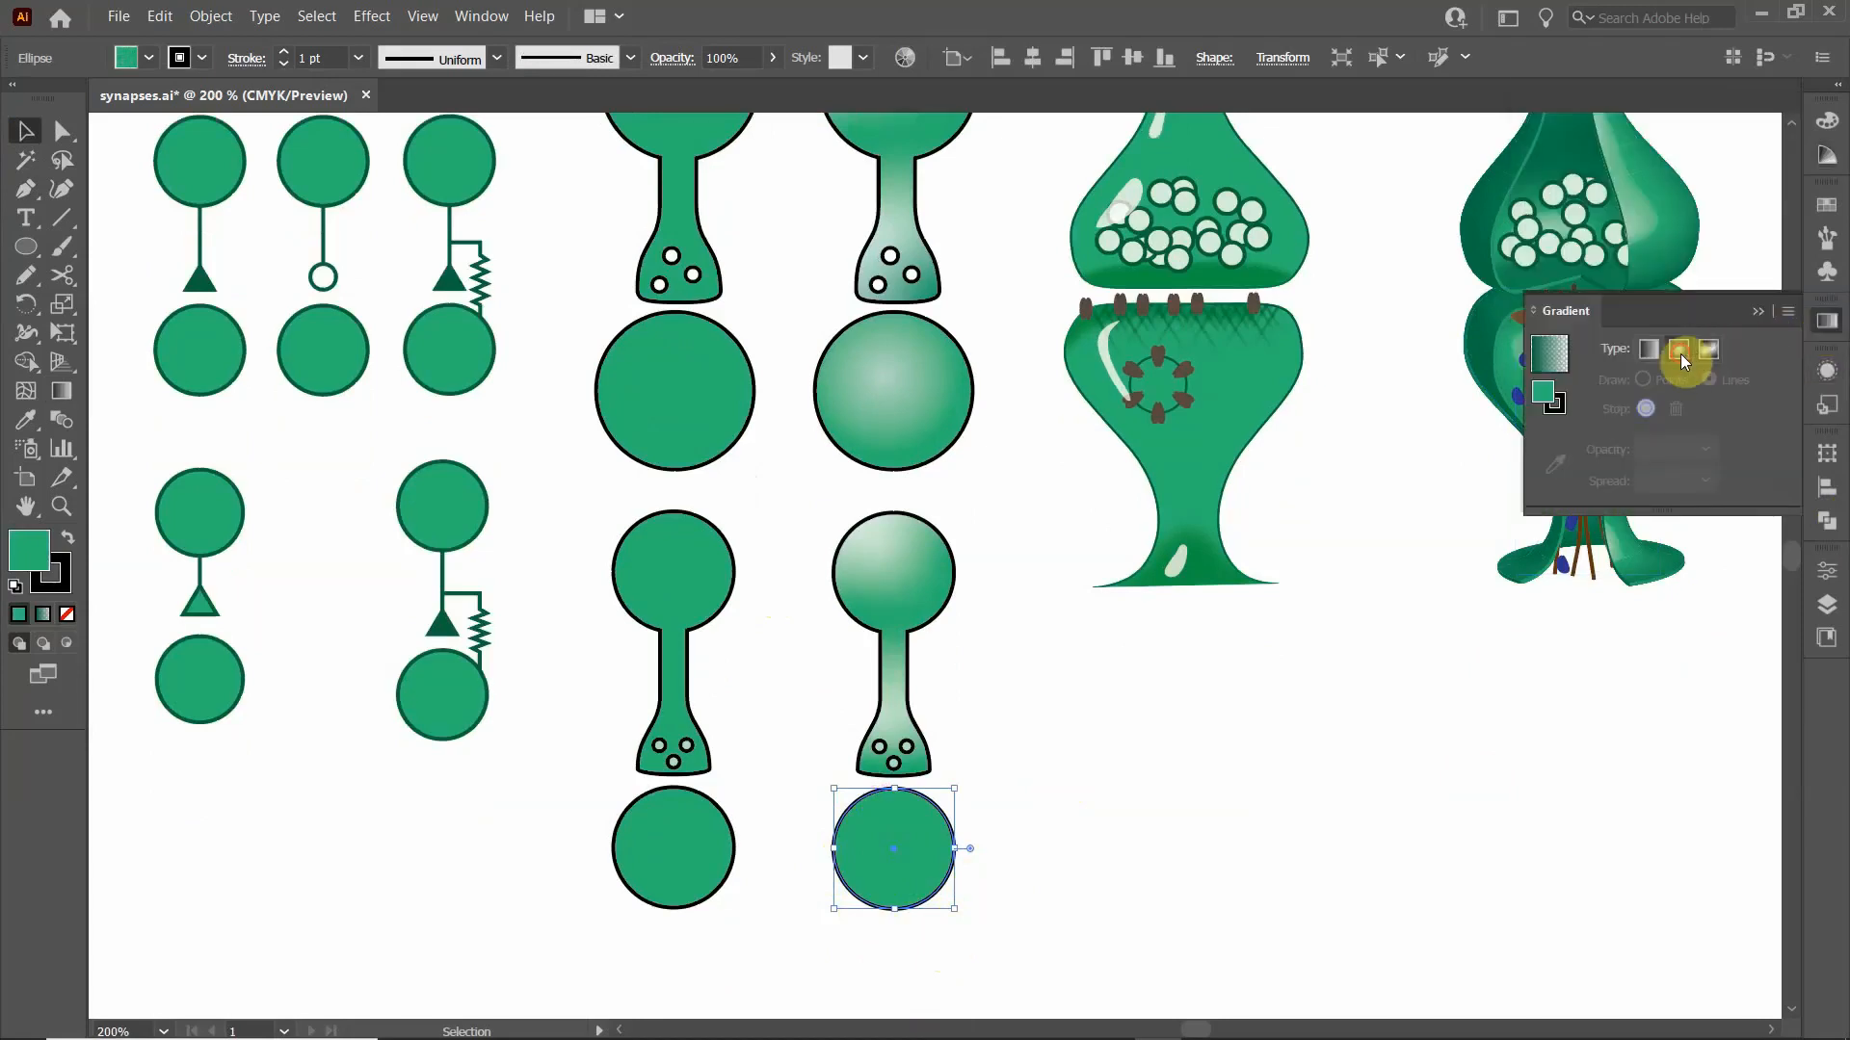
pyautogui.click(1681, 354)
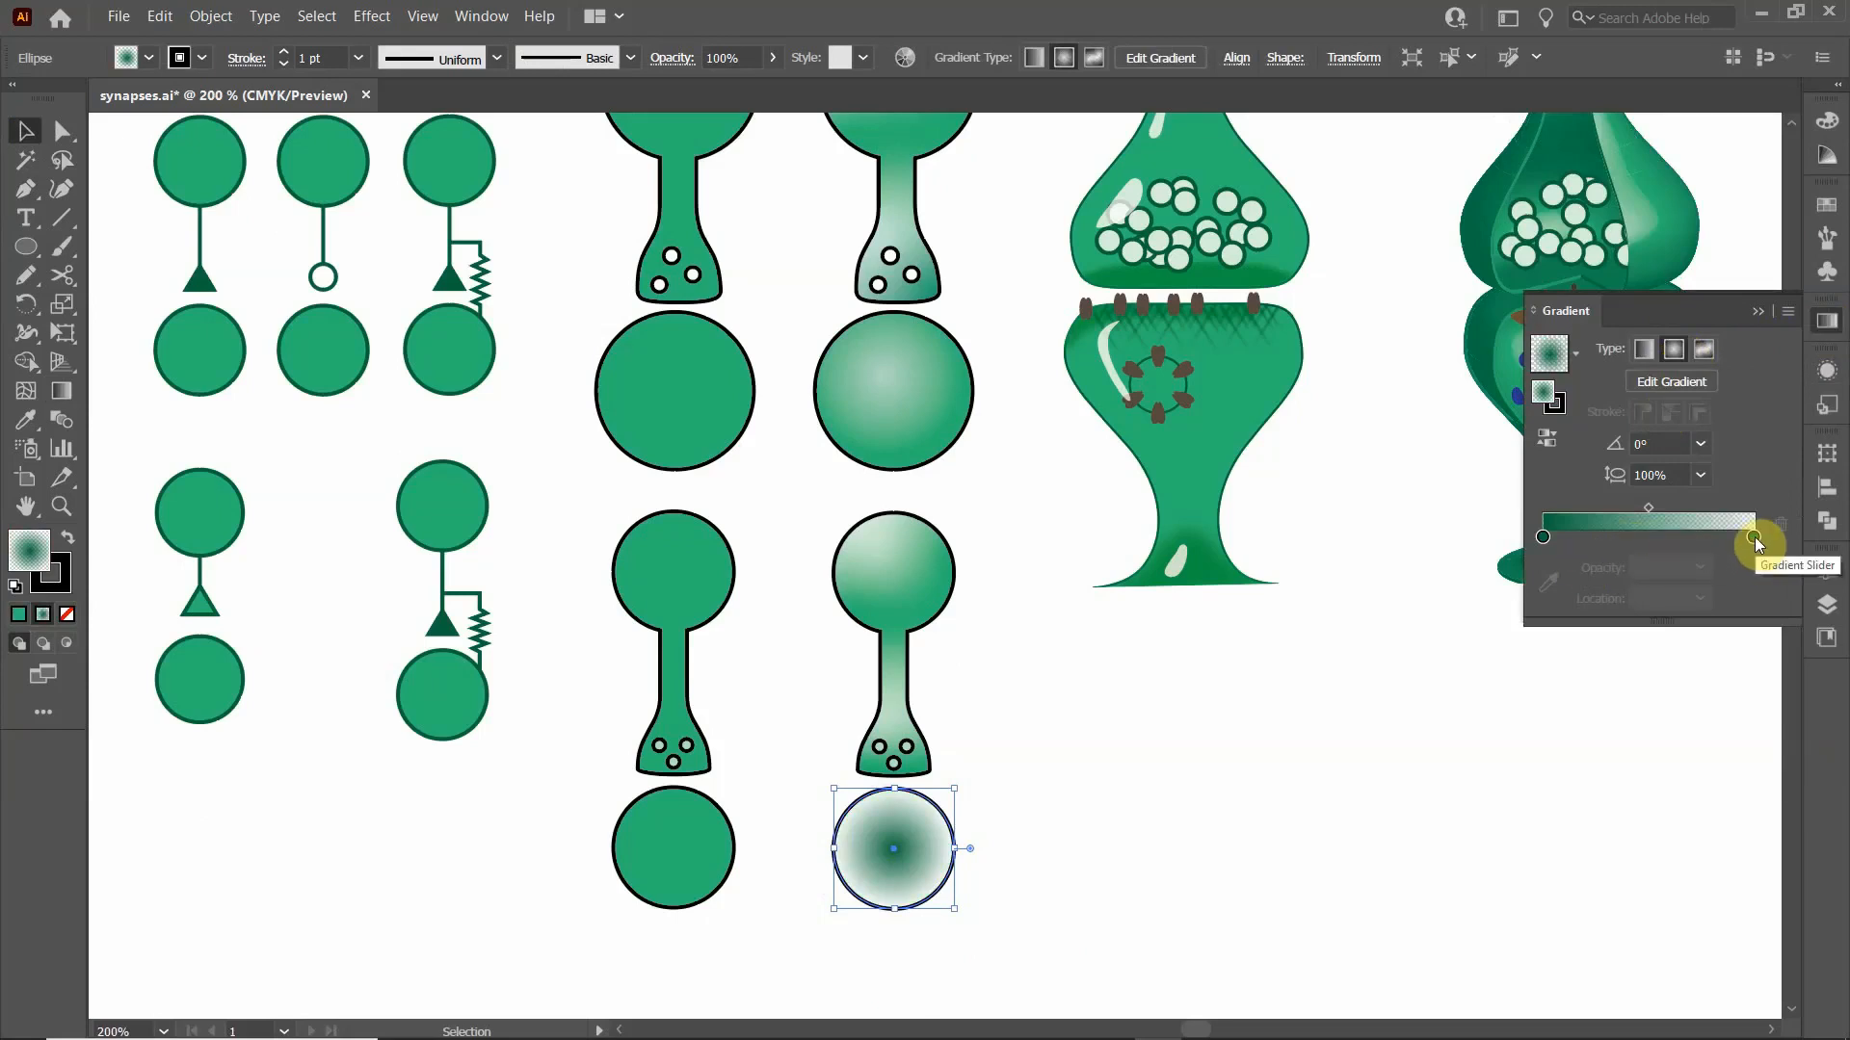
# - Set the inner stop of the lower copied circle's radial gradient to the white swatch
pyautogui.doubleClick(1545, 537)
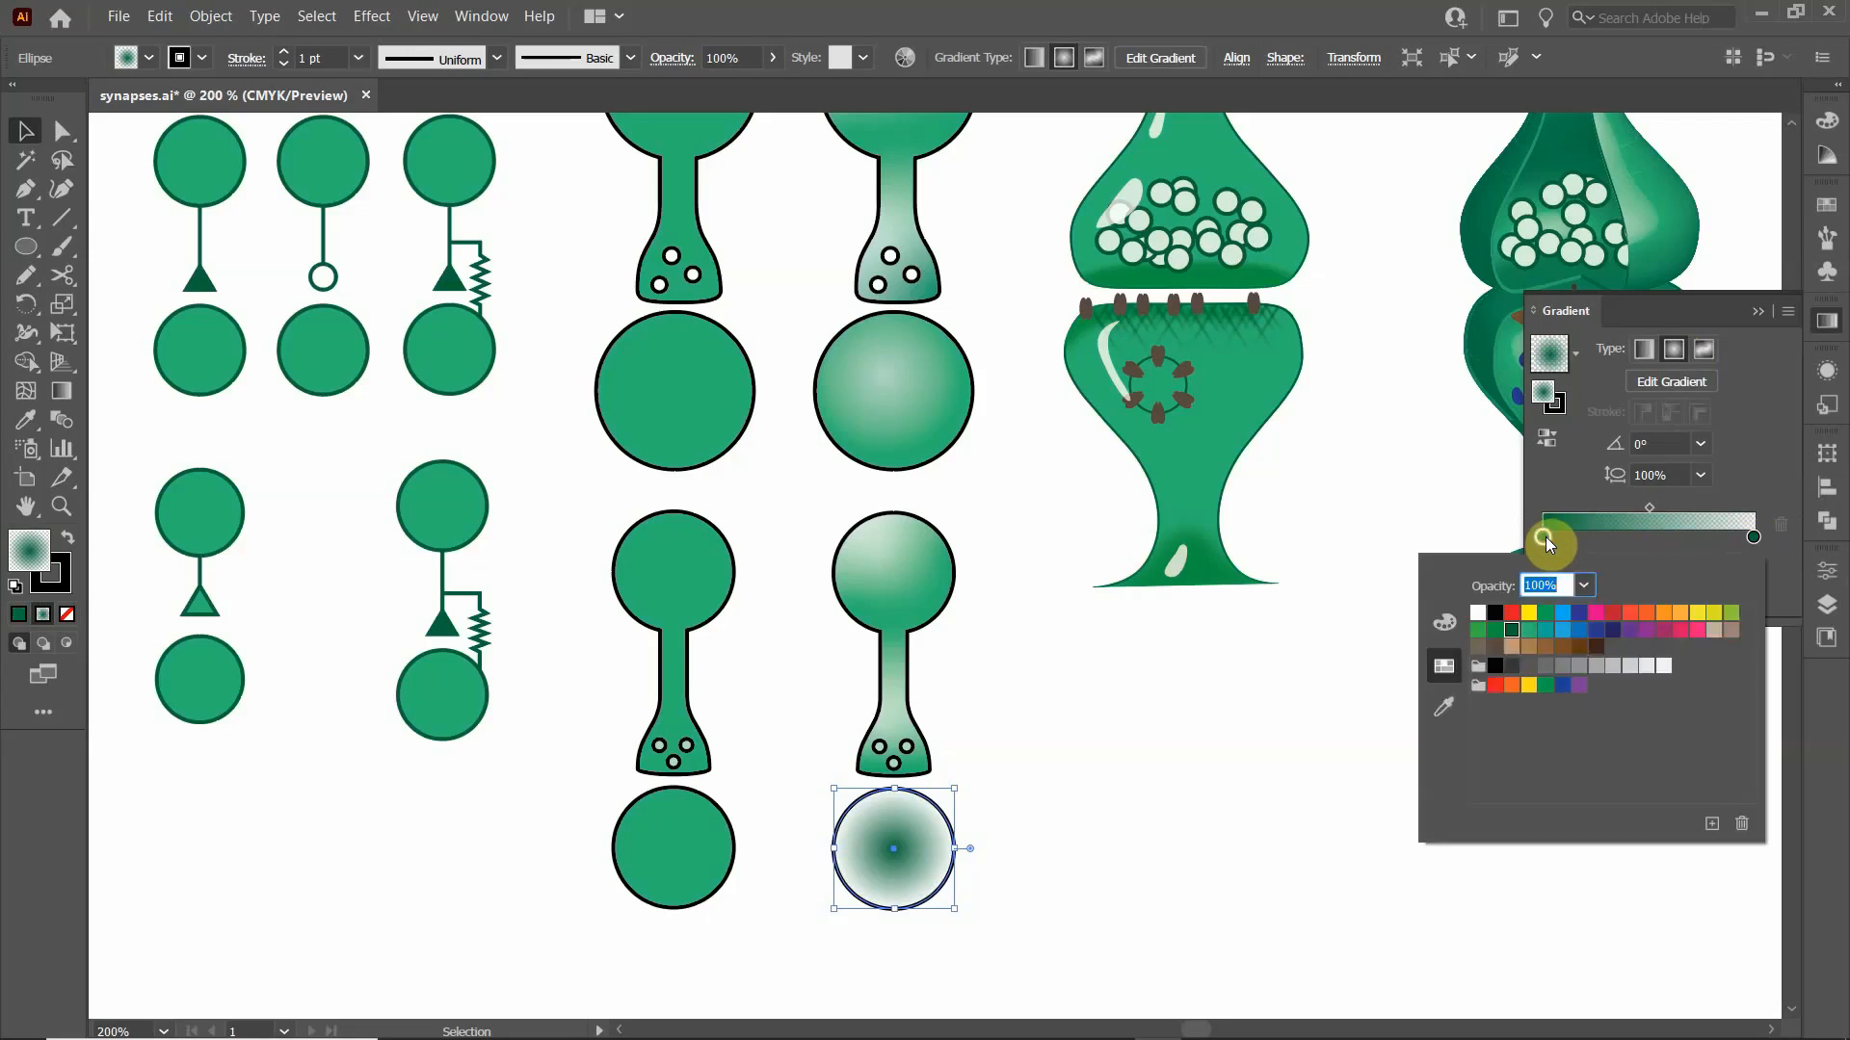
pyautogui.click(1477, 613)
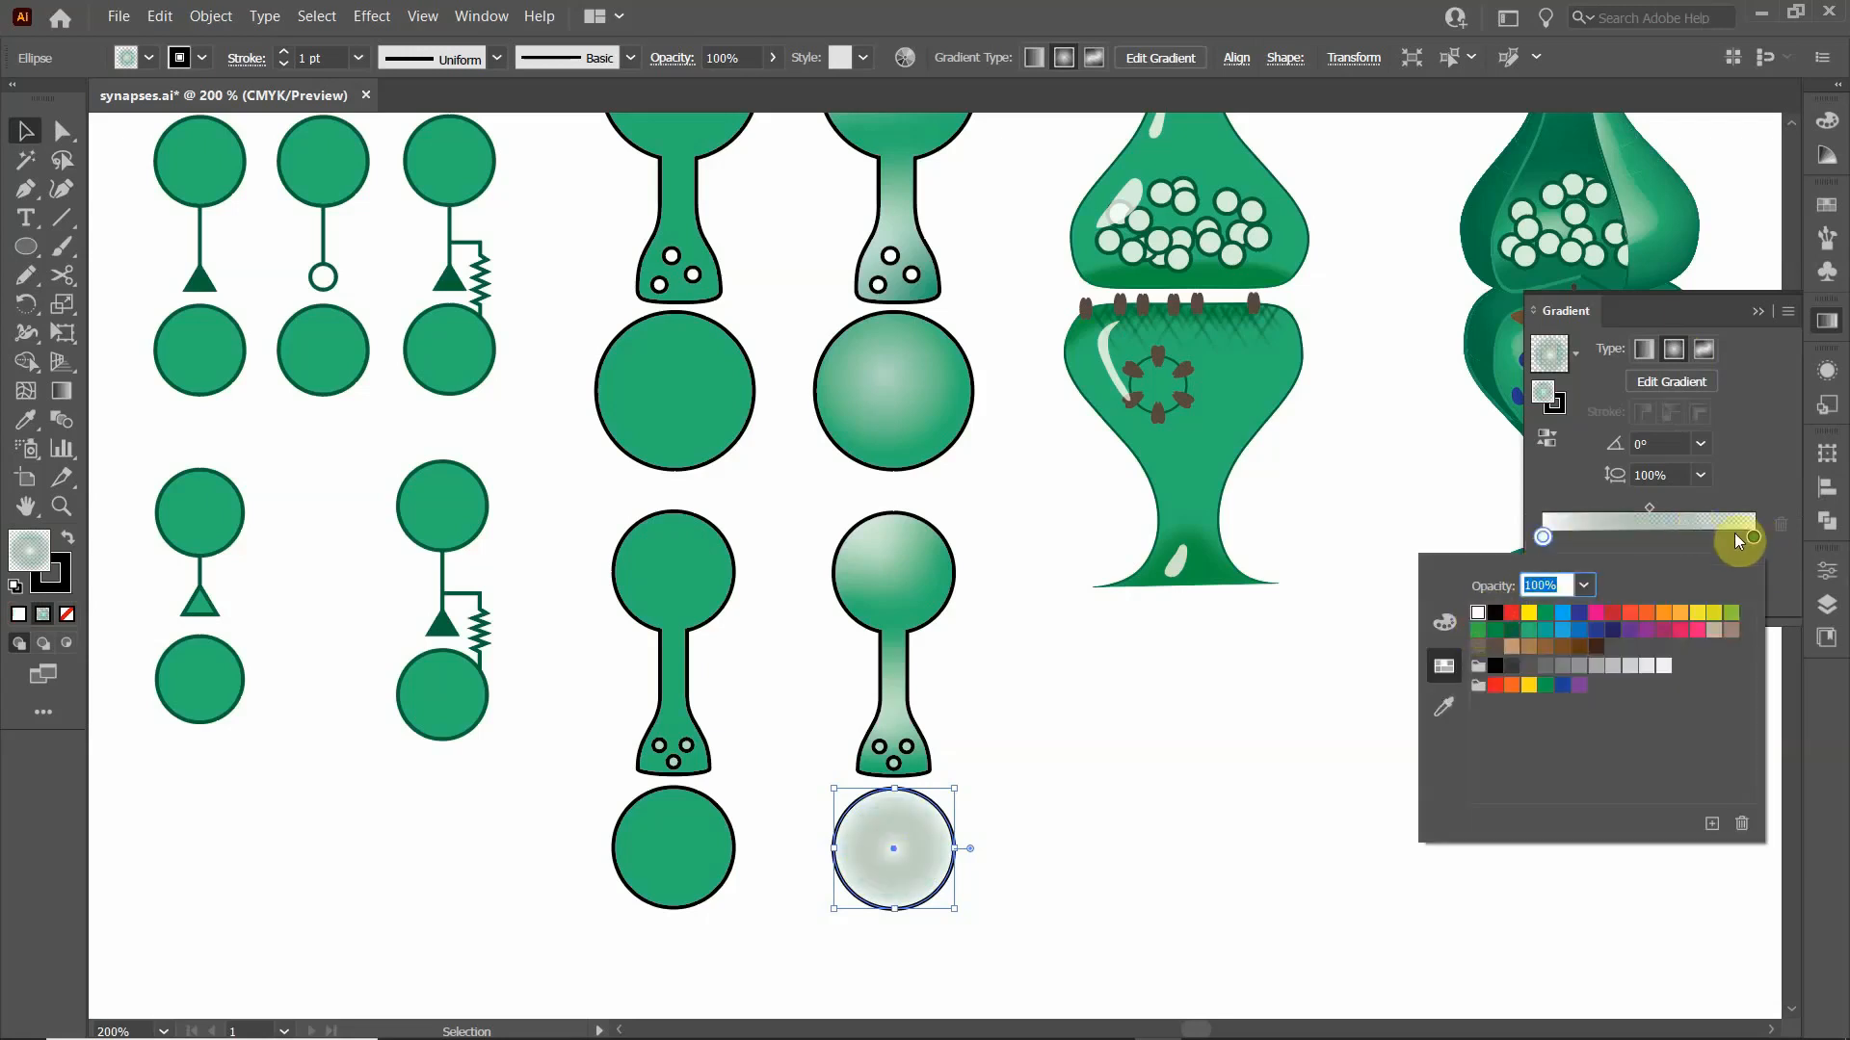
pyautogui.click(1755, 507)
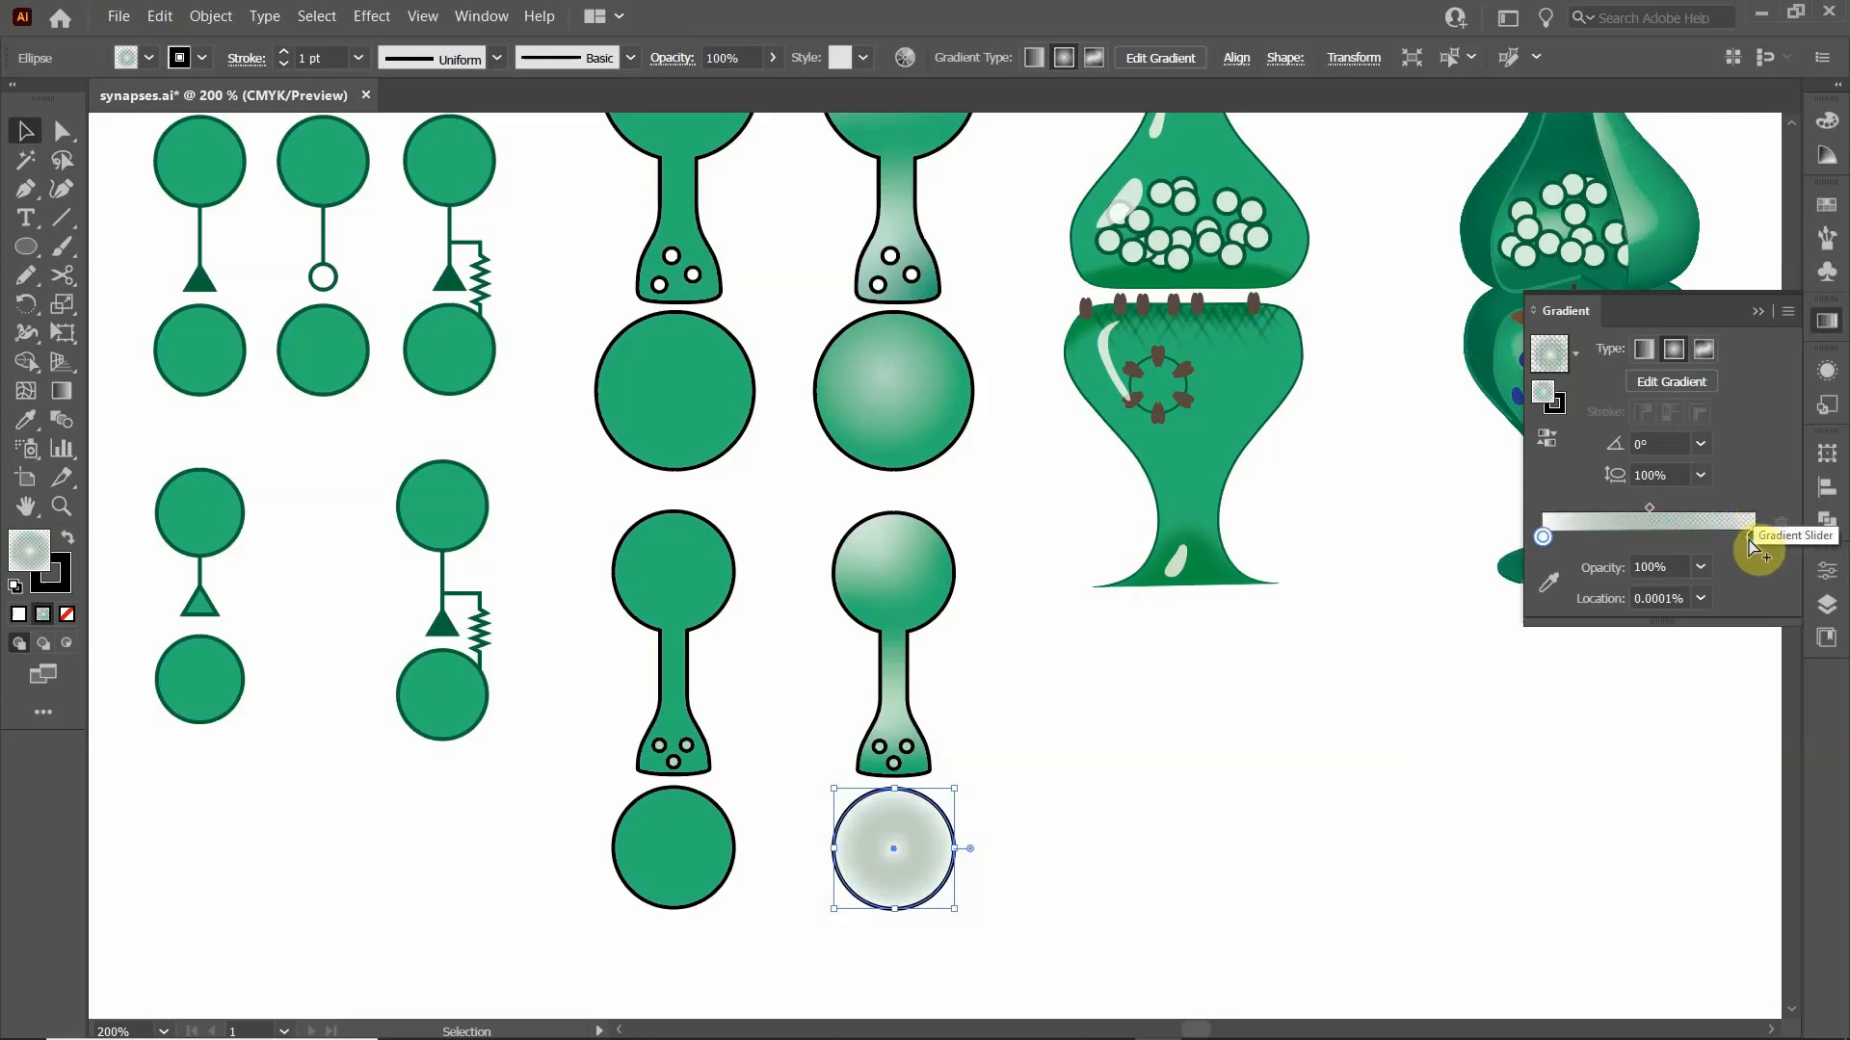
pyautogui.click(1749, 538)
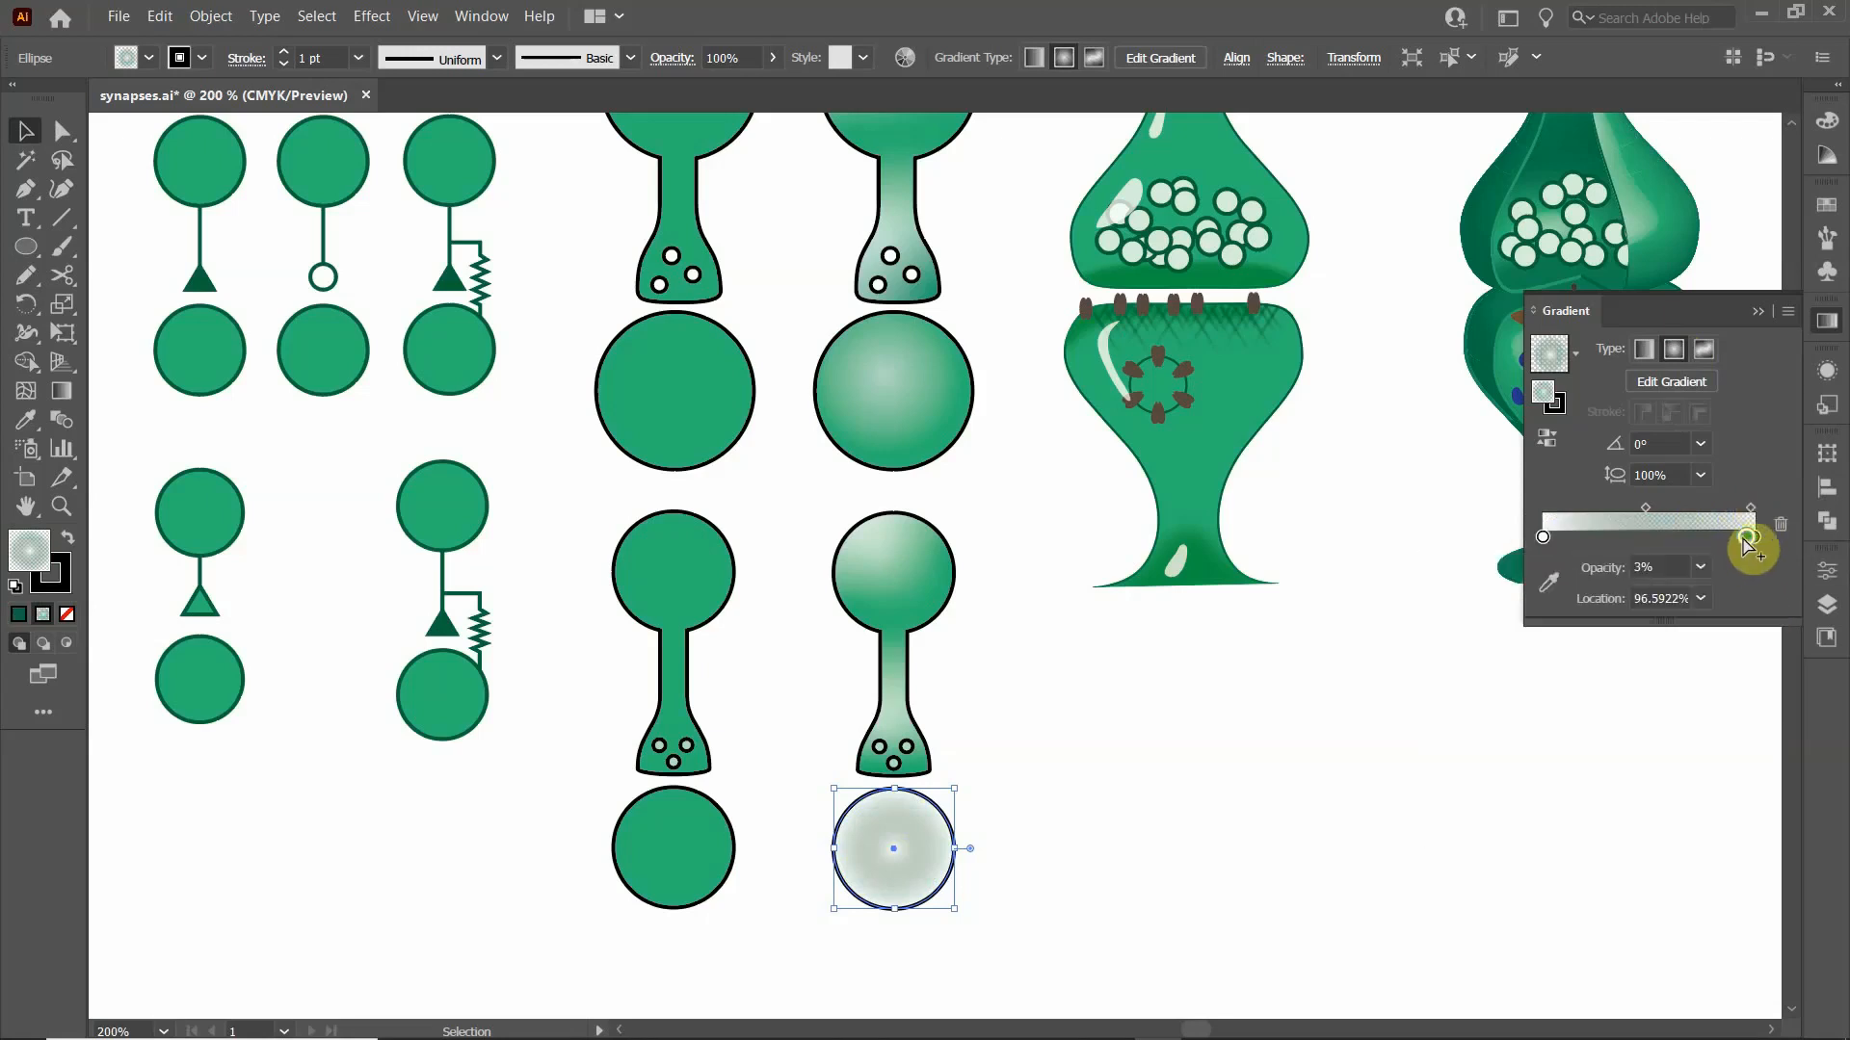
pyautogui.moveTo(1748, 539); pyautogui.dragTo(1731, 552)
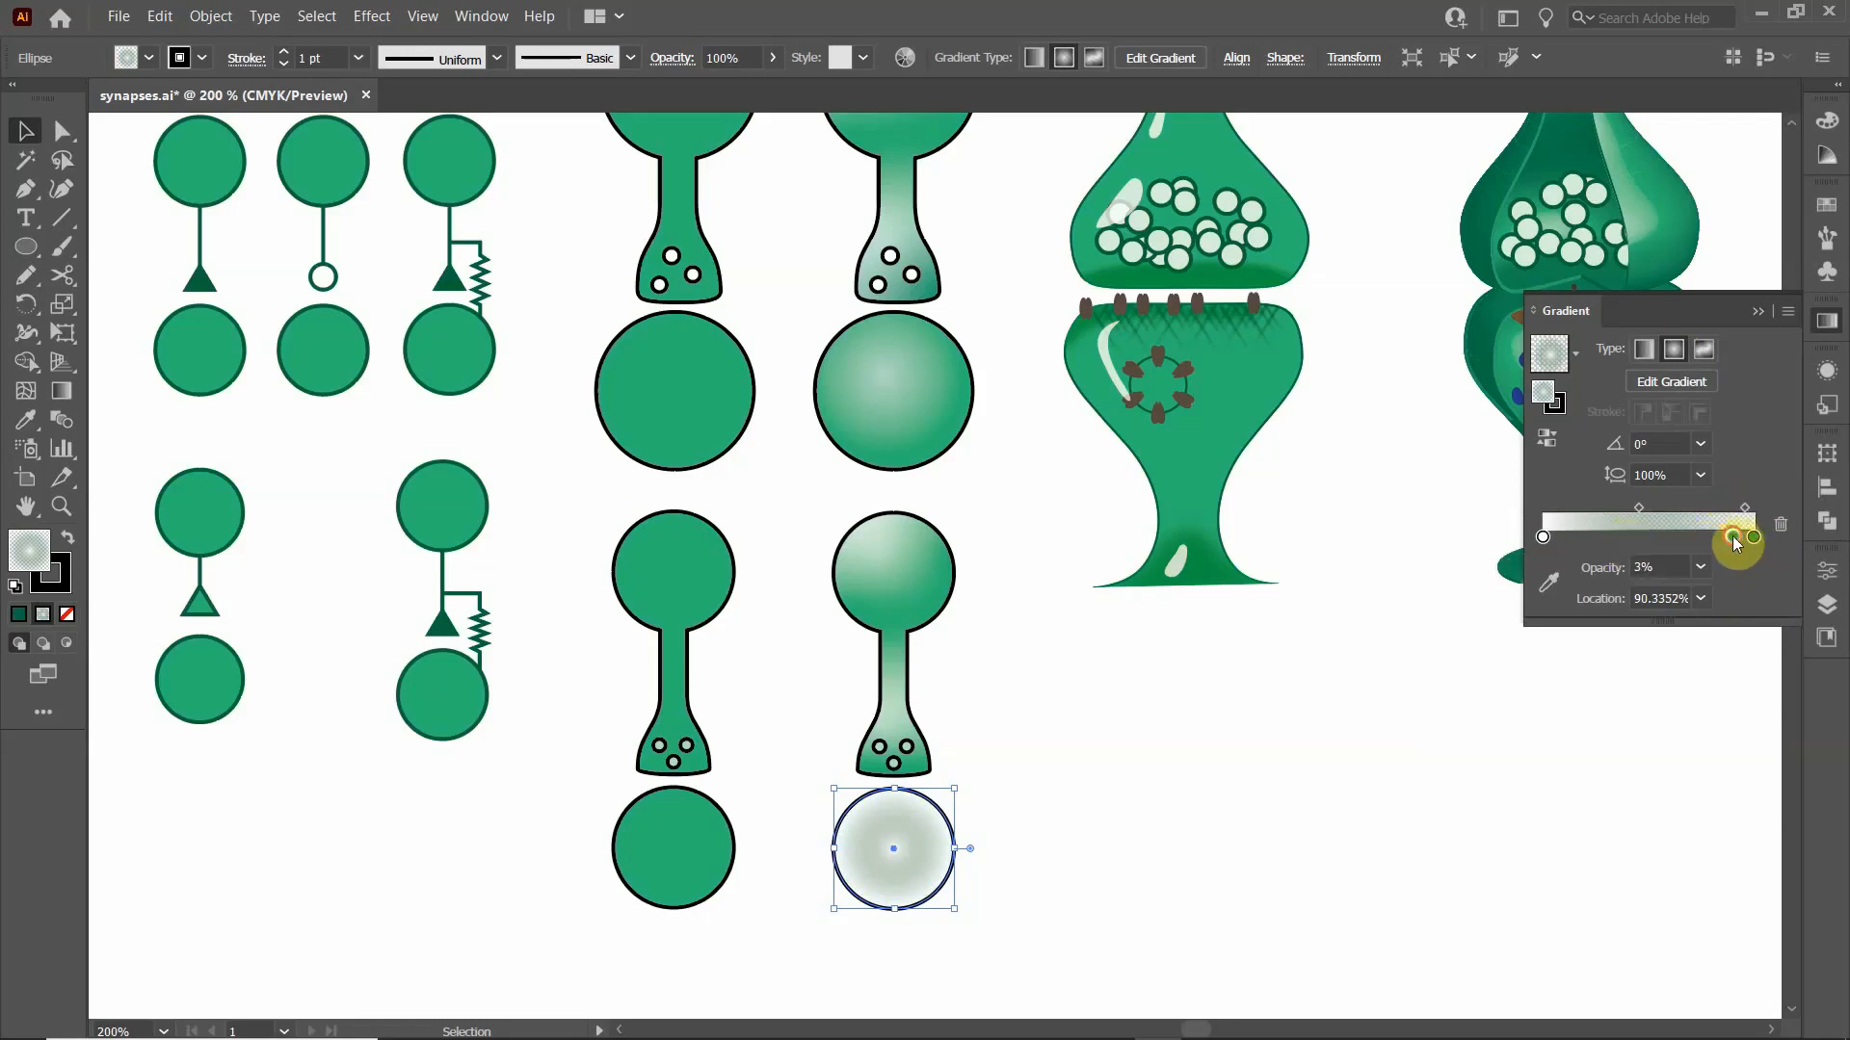
pyautogui.moveTo(1732, 537); pyautogui.dragTo(1743, 593)
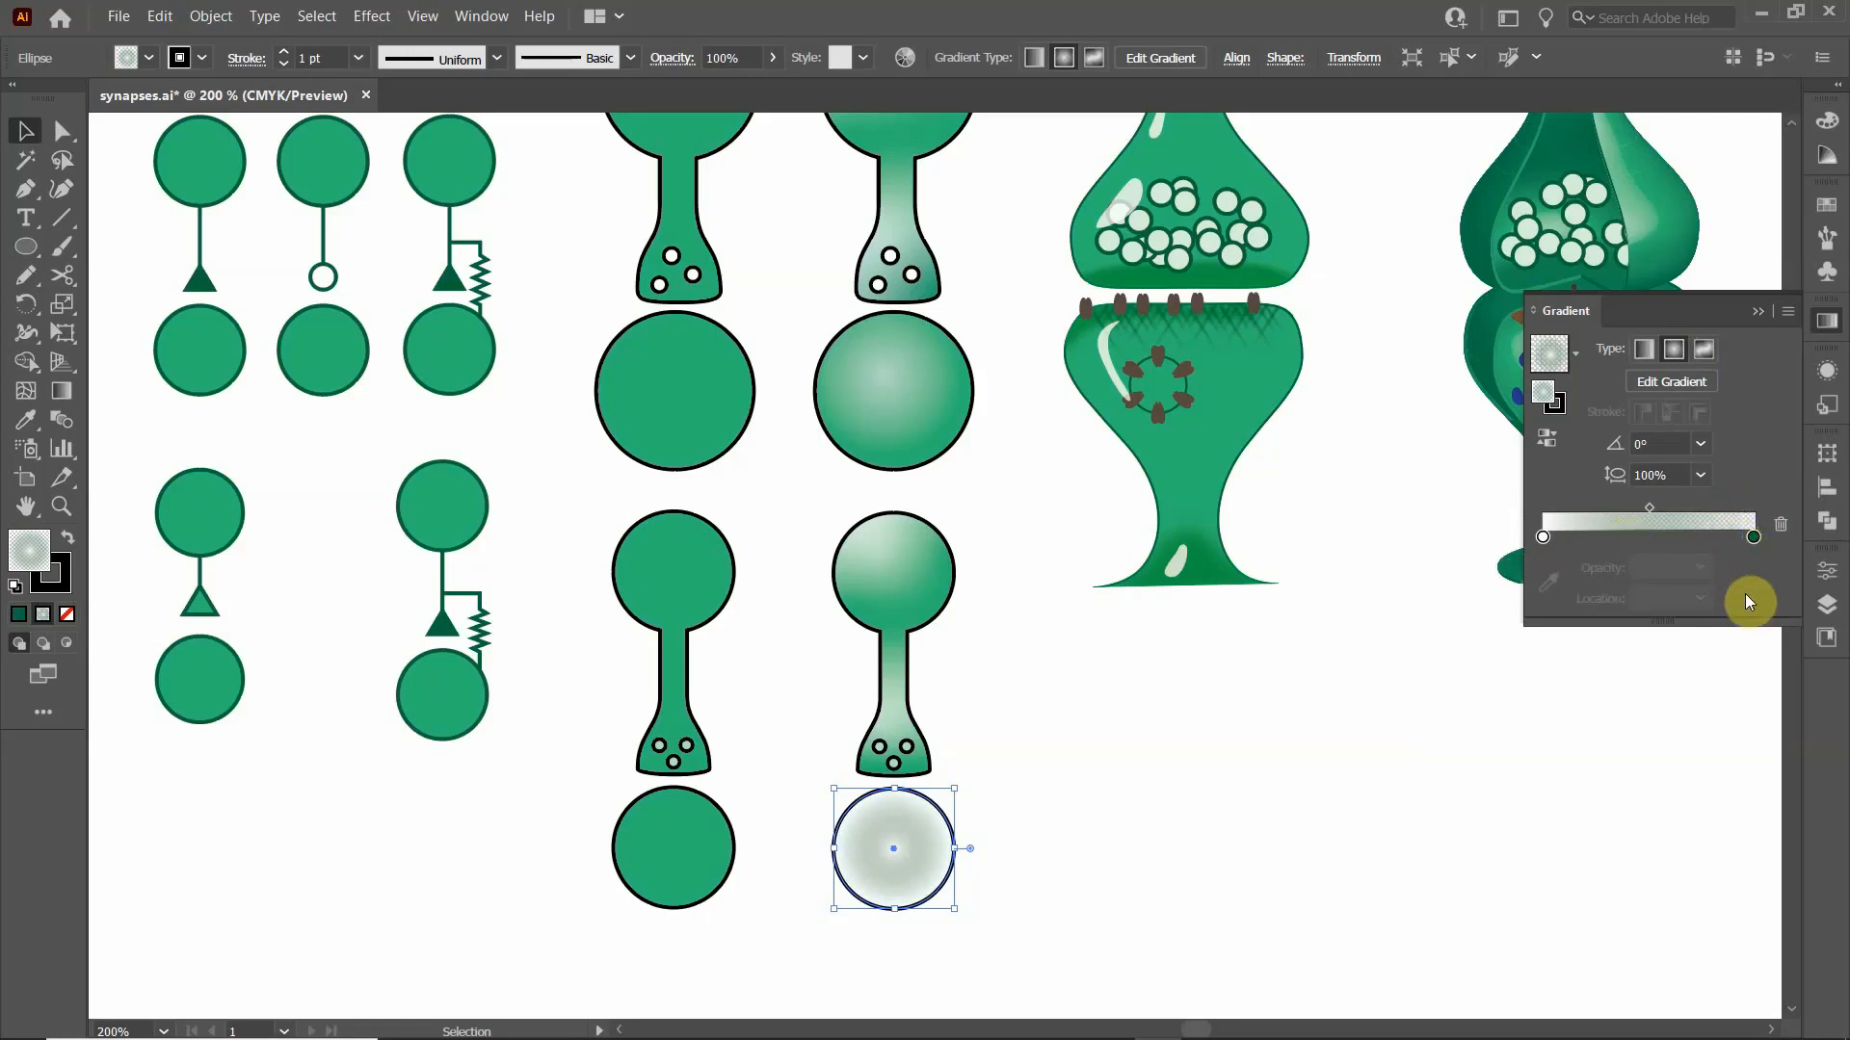
# - Set the outer stop of the lower copied circle's radial gradient to the dark green swatch at 100% opacity
pyautogui.click(1753, 538)
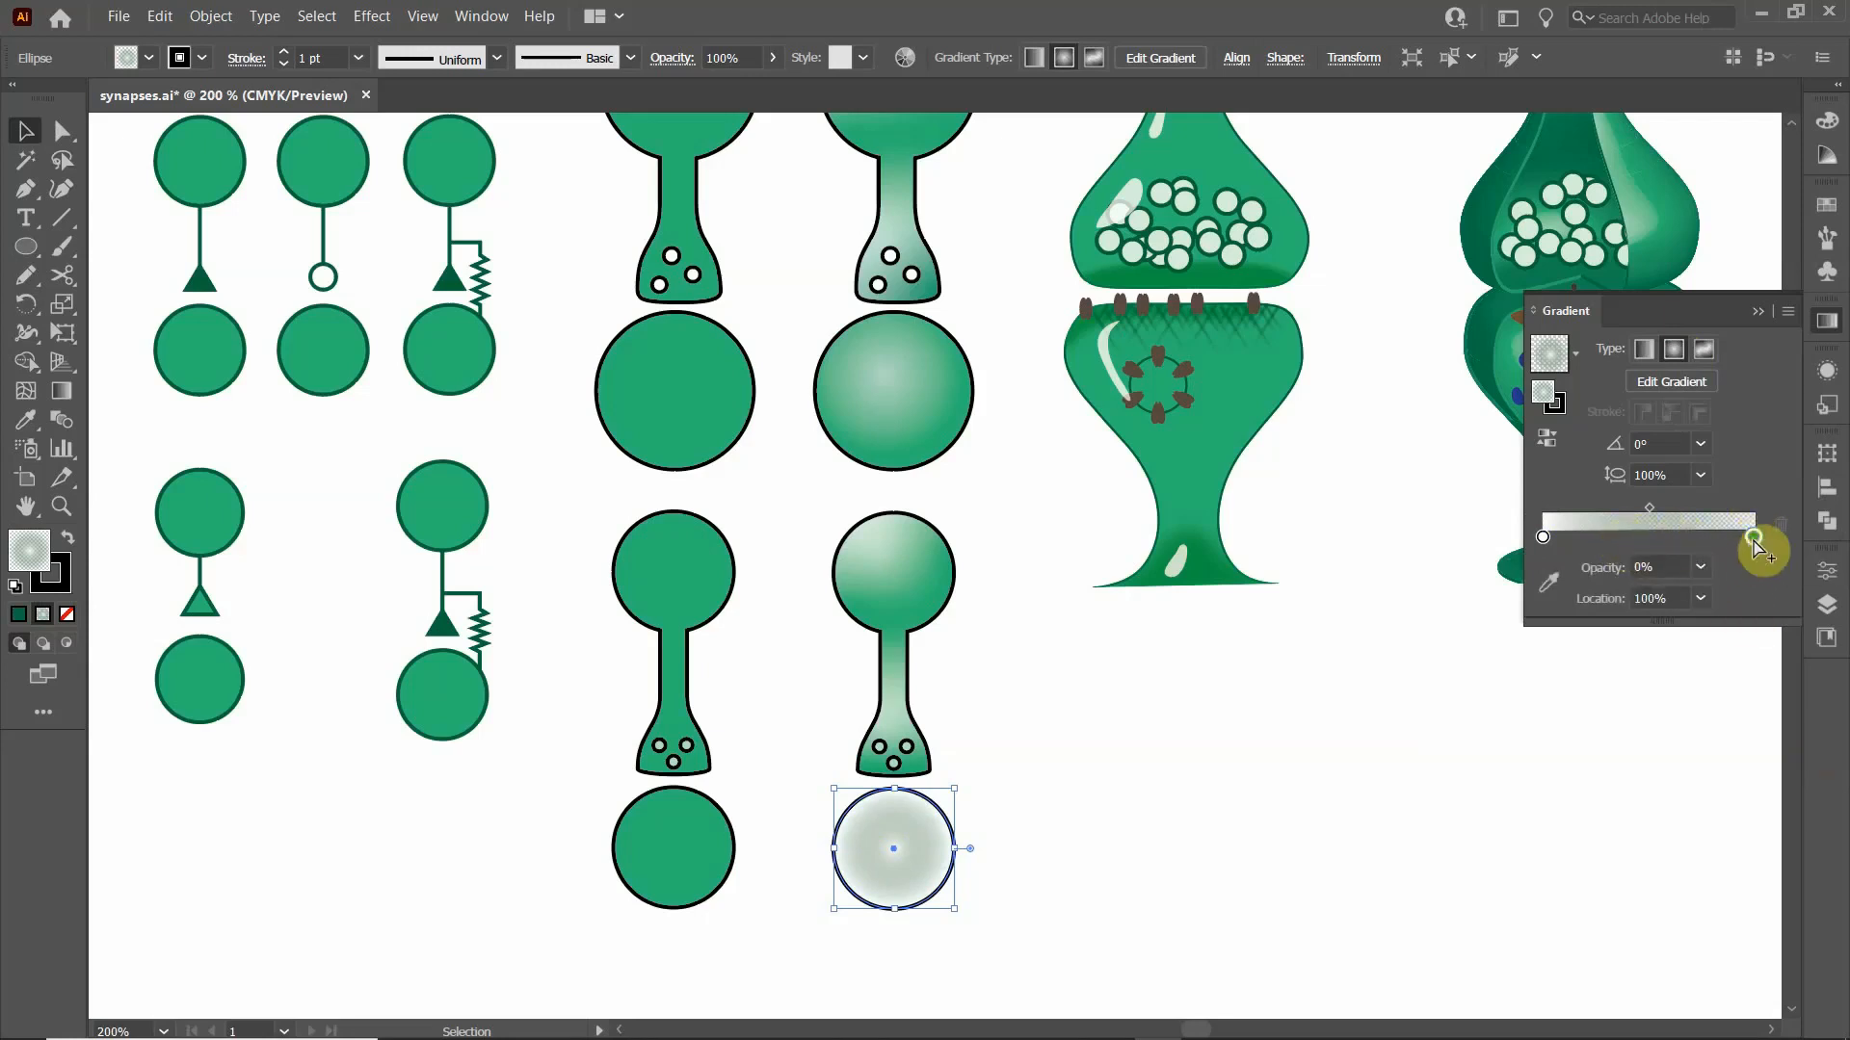
pyautogui.doubleClick(1754, 536)
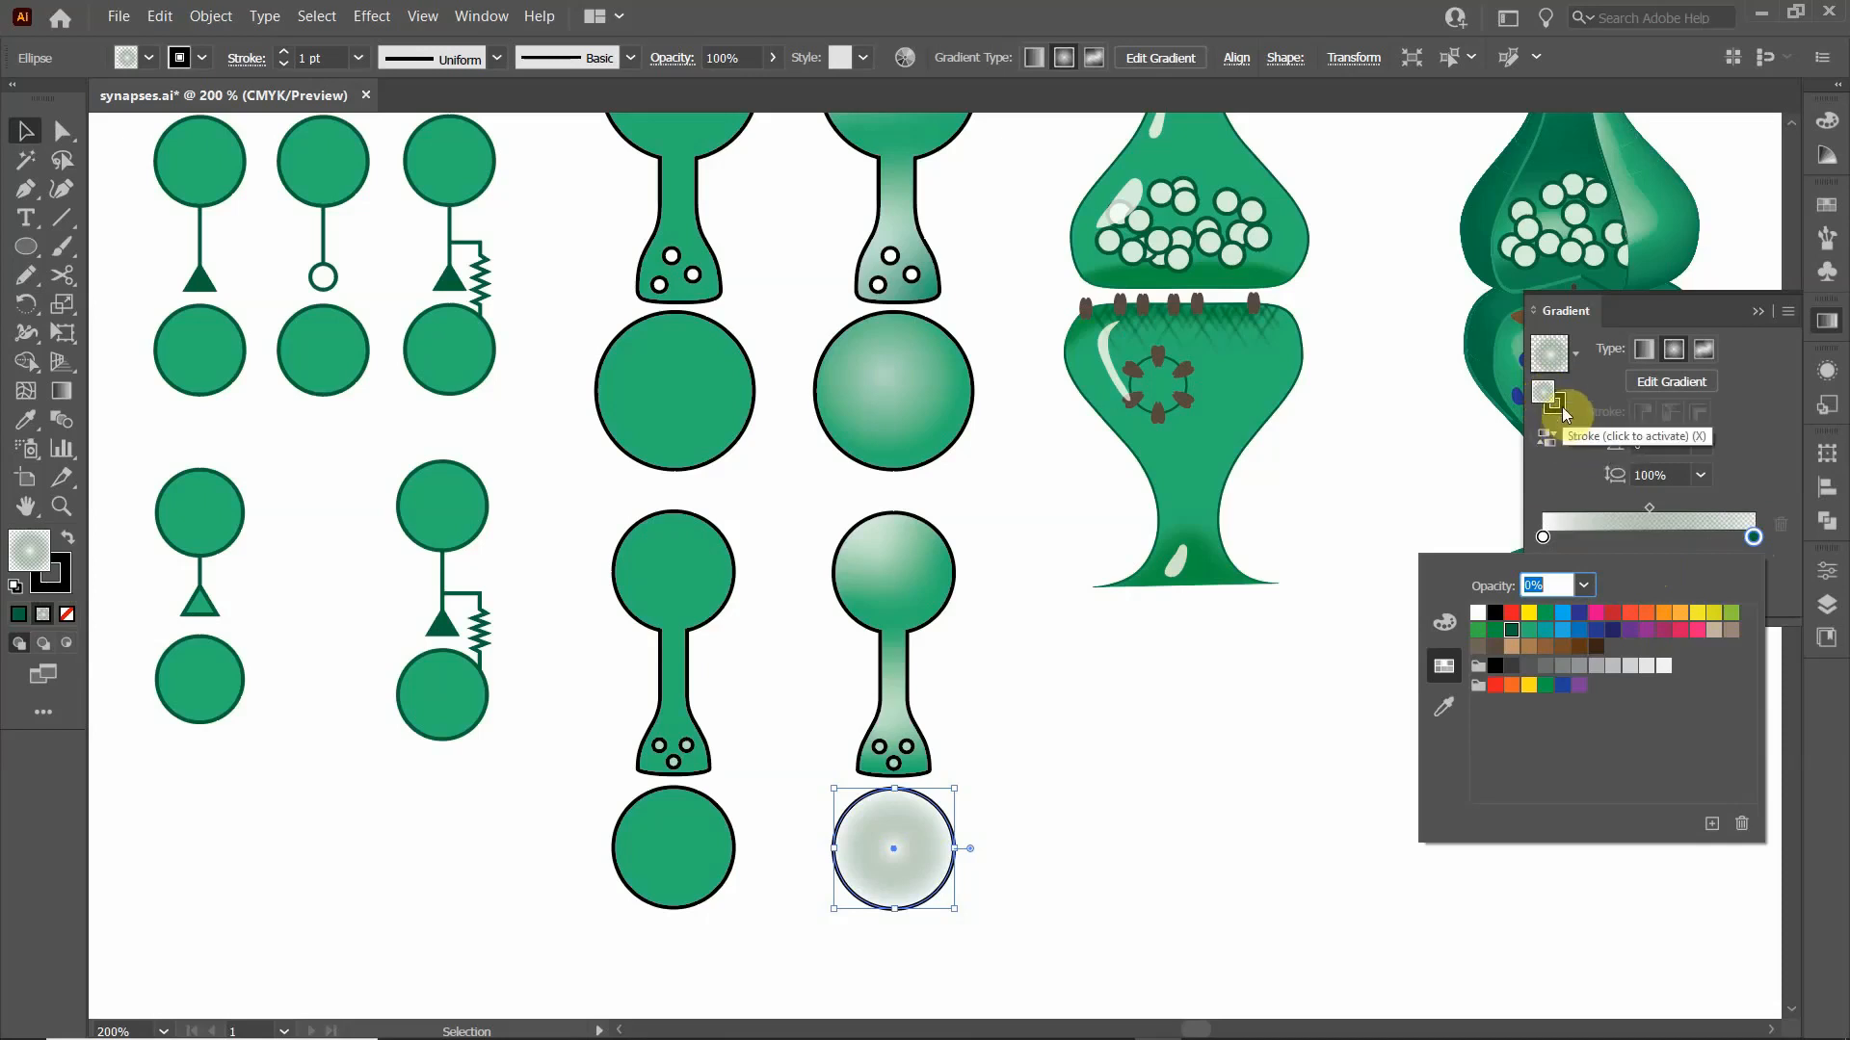
pyautogui.click(1540, 395)
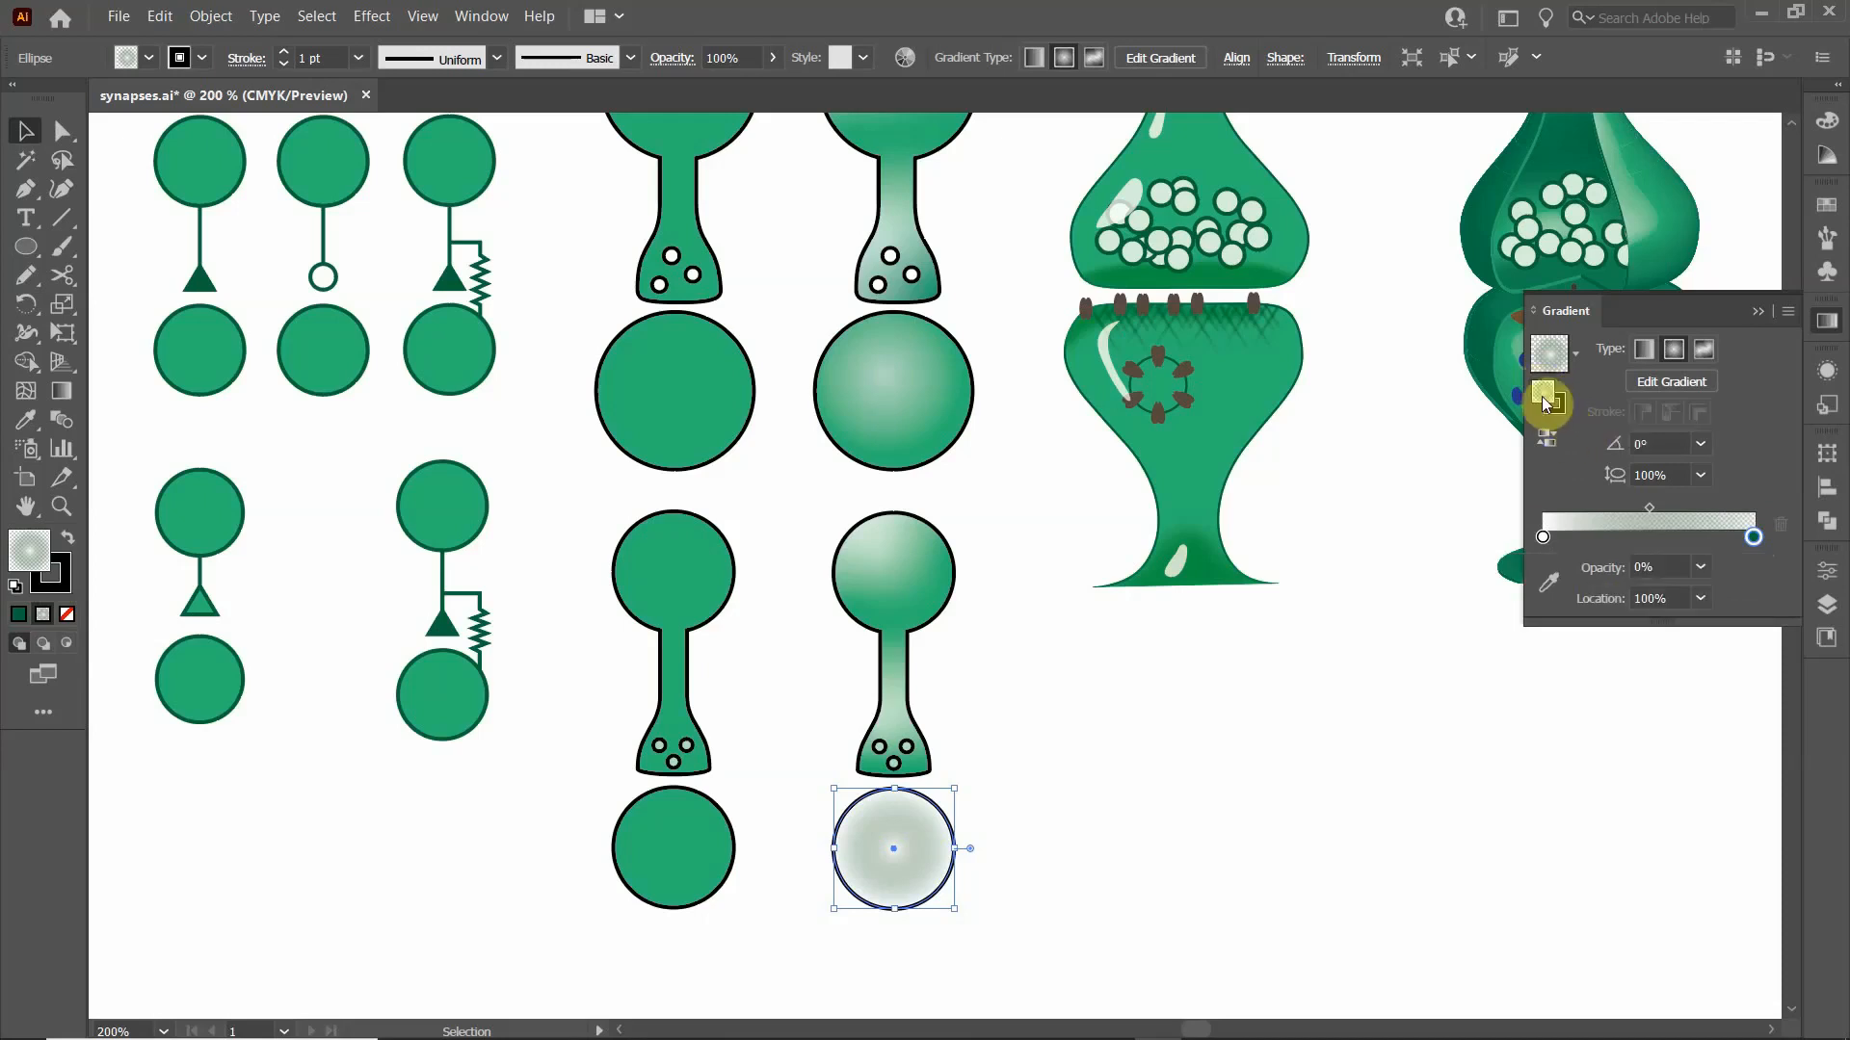
pyautogui.doubleClick(1754, 536)
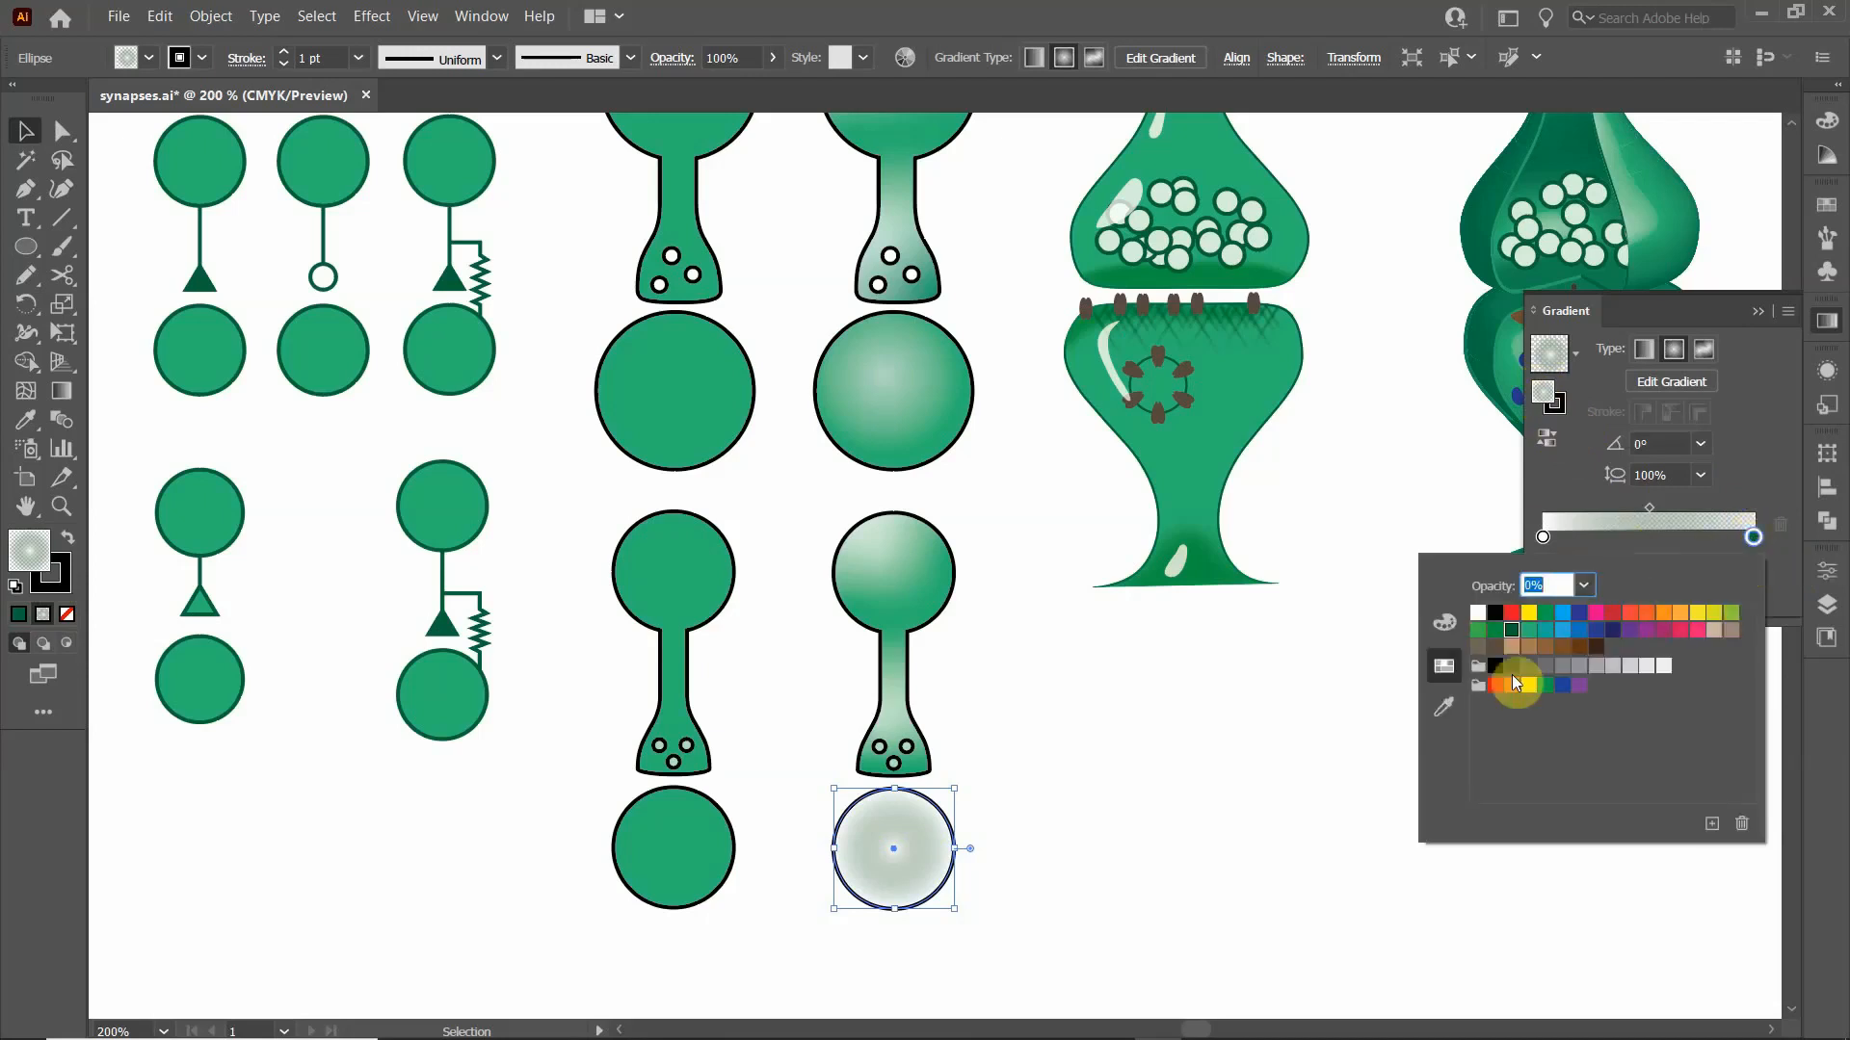
pyautogui.click(1513, 630)
pyautogui.write('100')
pyautogui.click(1744, 476)
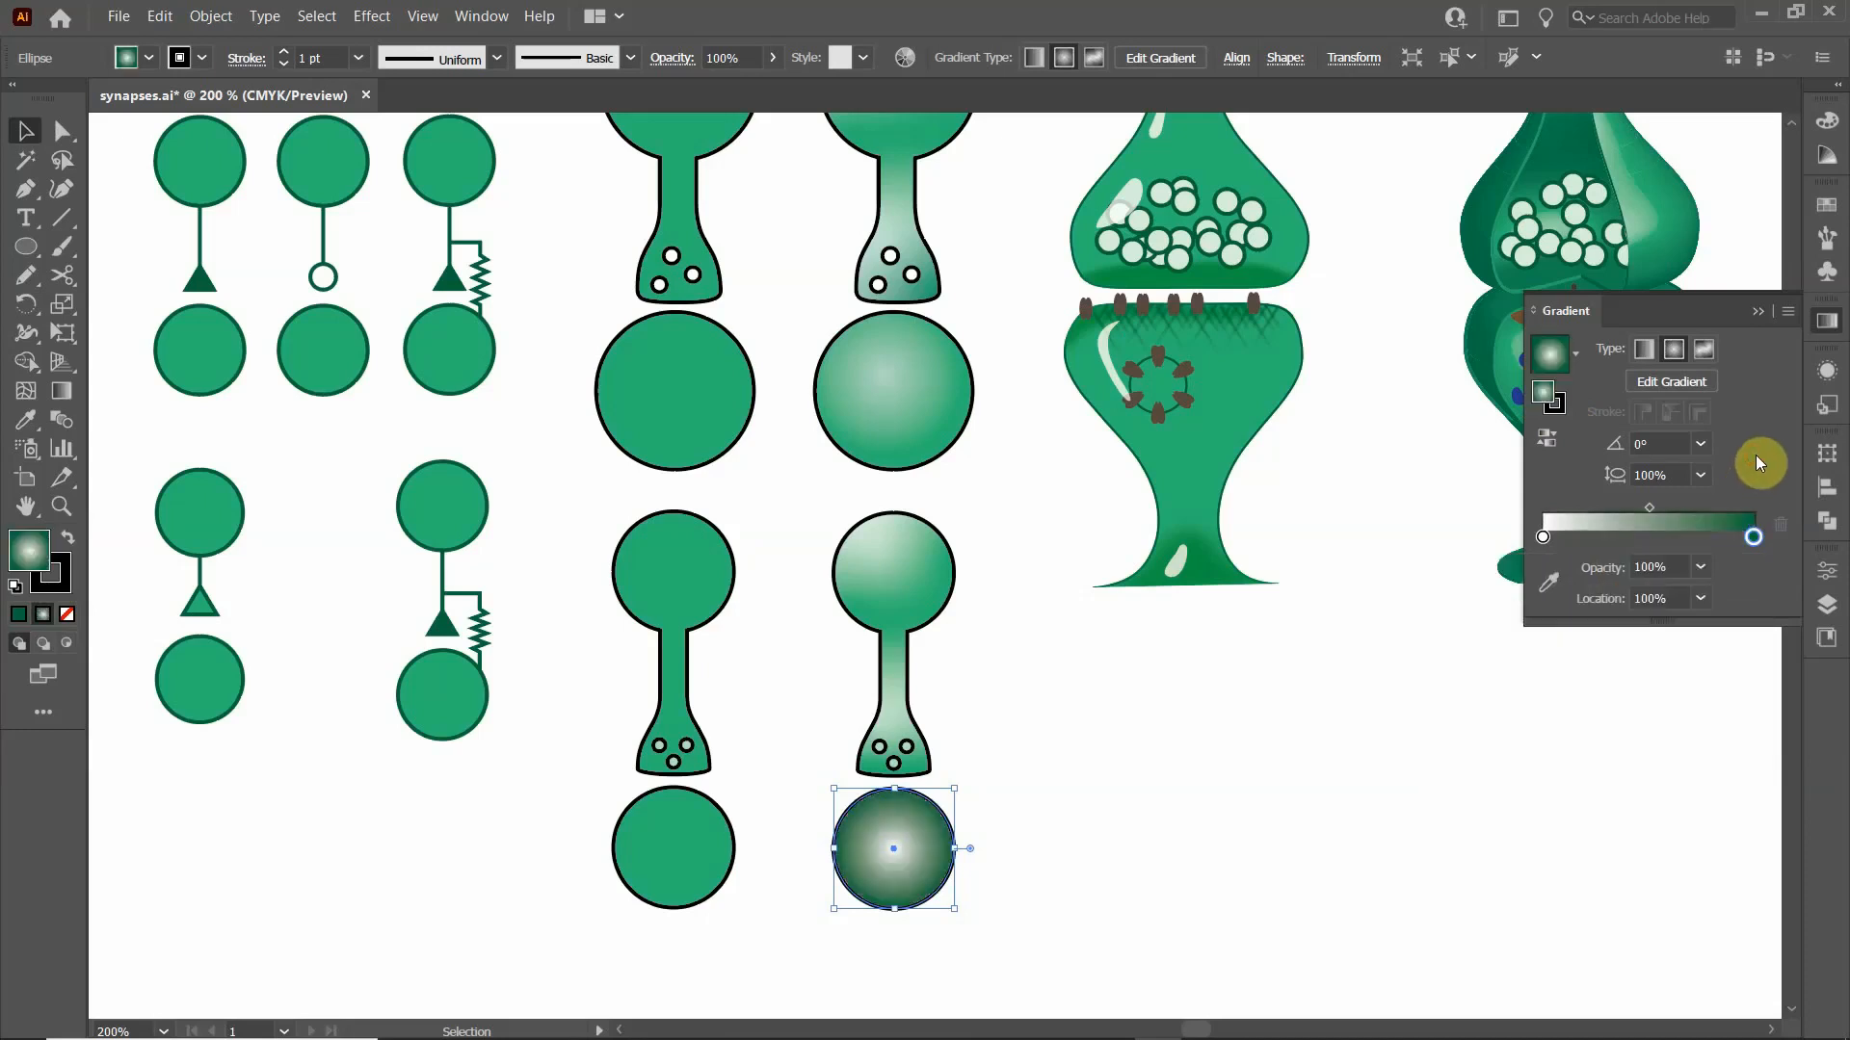
# - Set the radial gradient's outer stop to the medium green swatch and move the gradient's center slightly toward the circle's upper left
pyautogui.doubleClick(1753, 537)
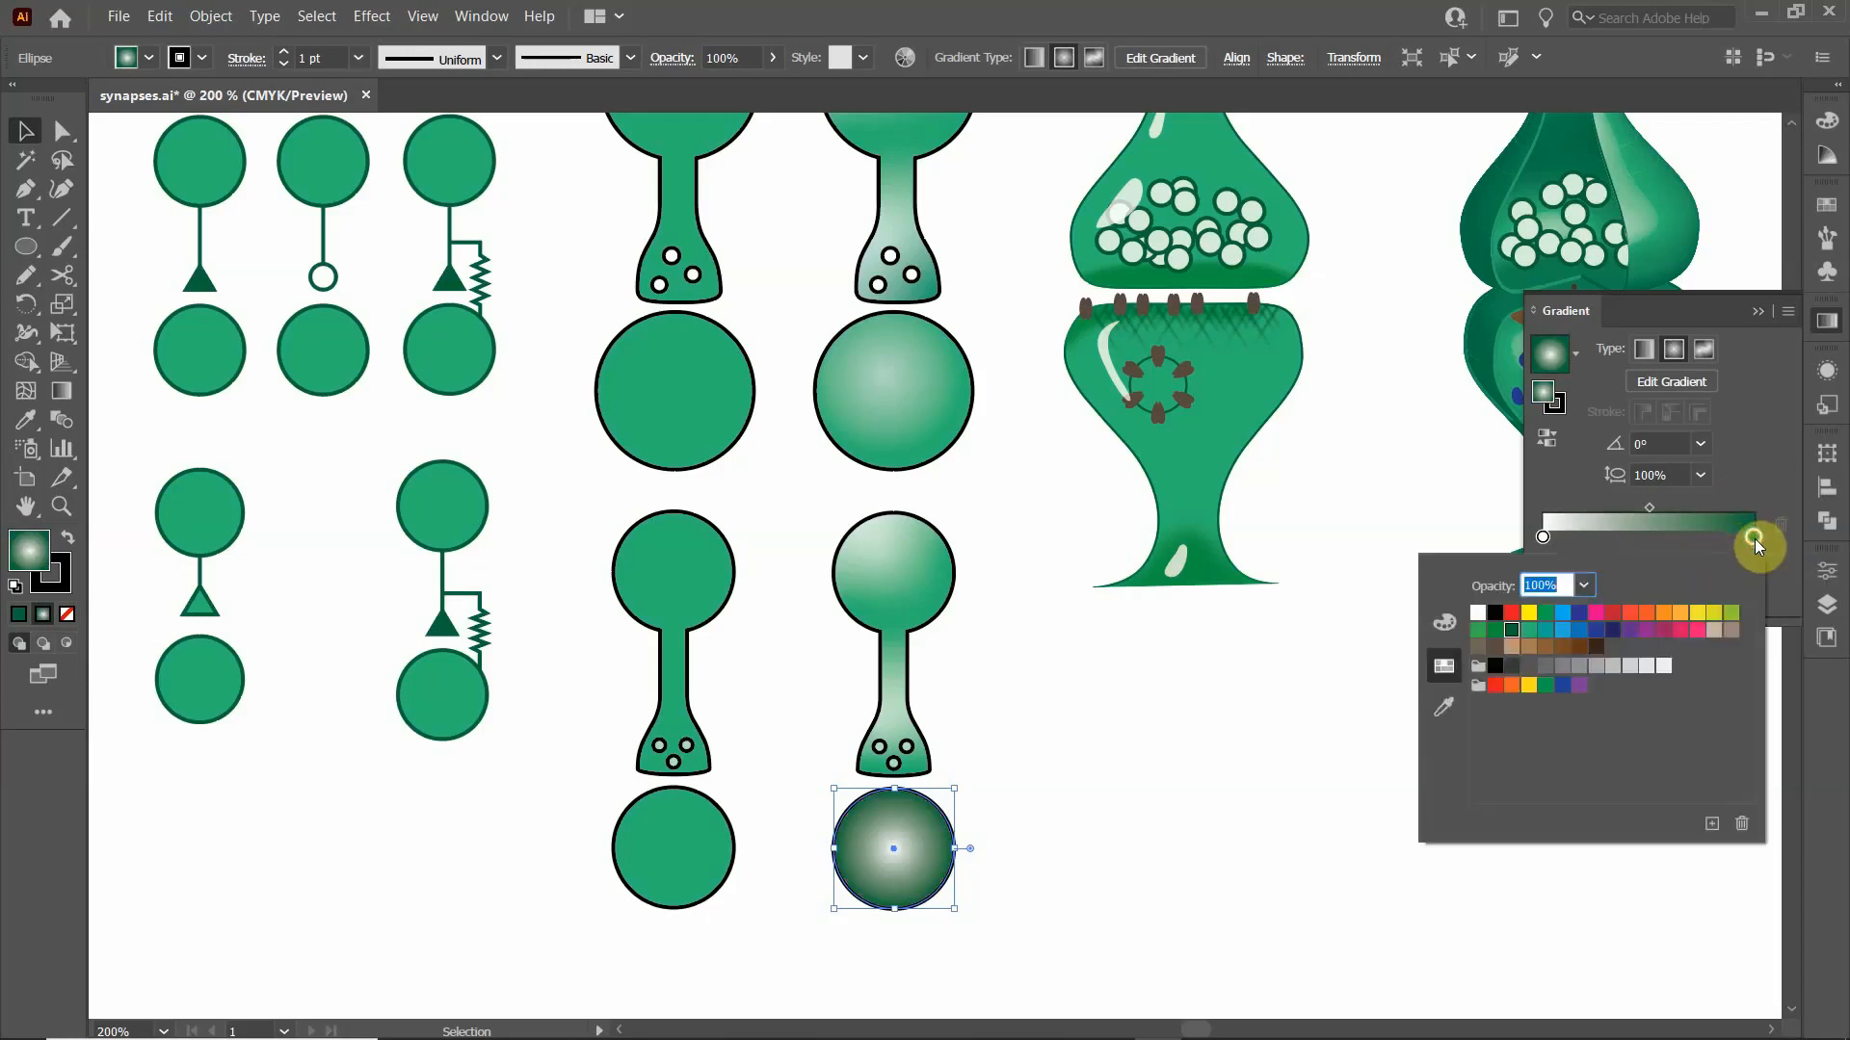
pyautogui.click(1529, 630)
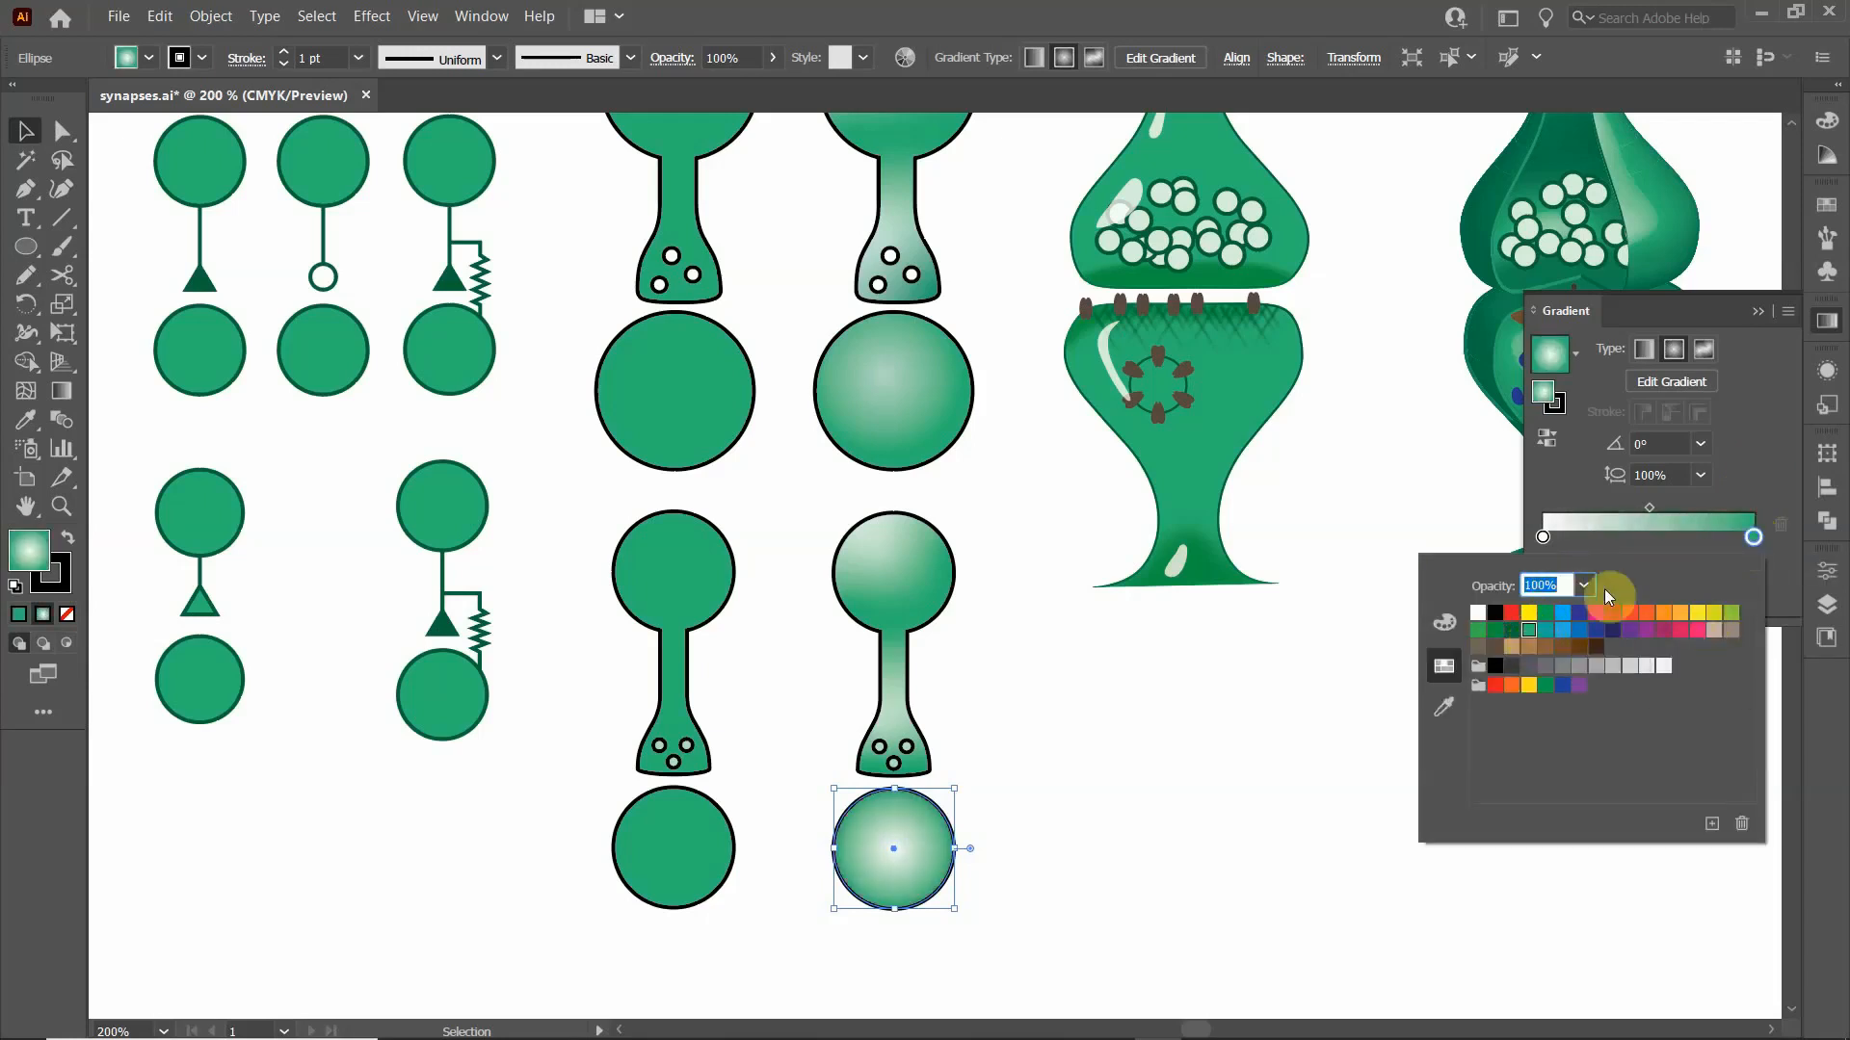
pyautogui.click(1765, 473)
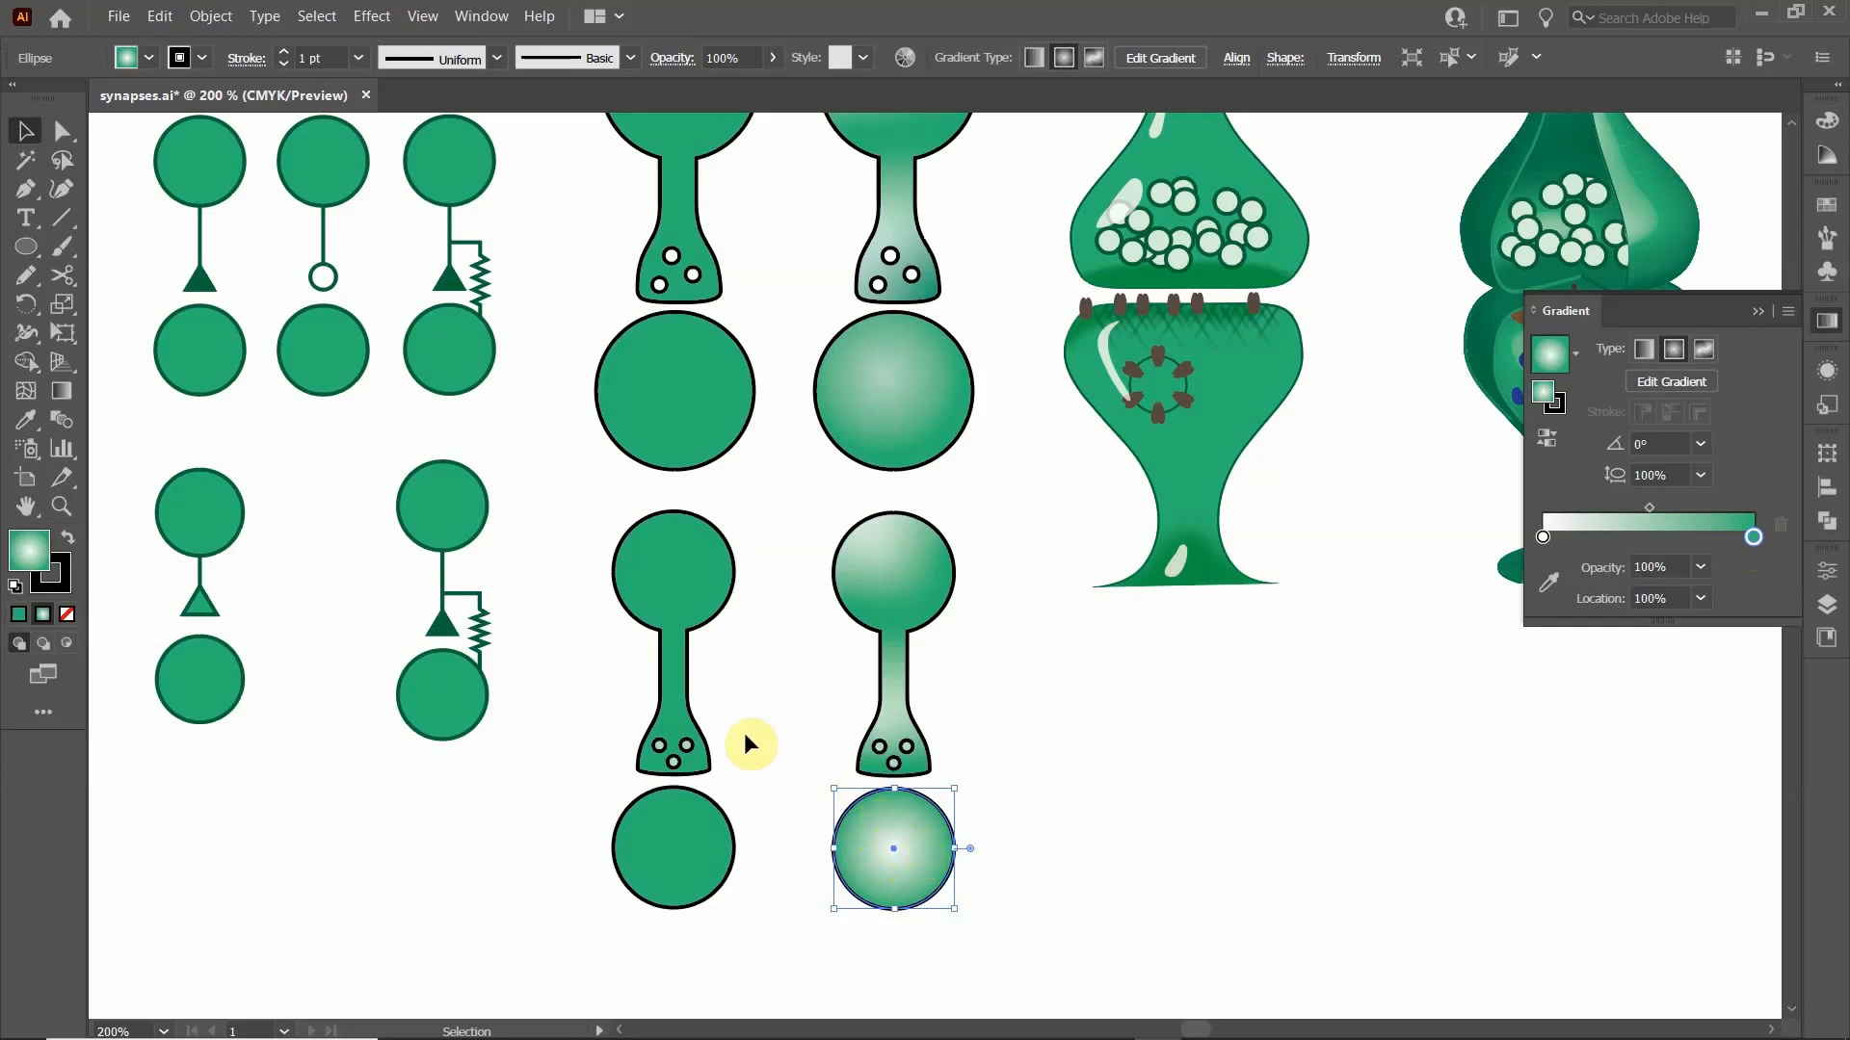
pyautogui.click(1672, 380)
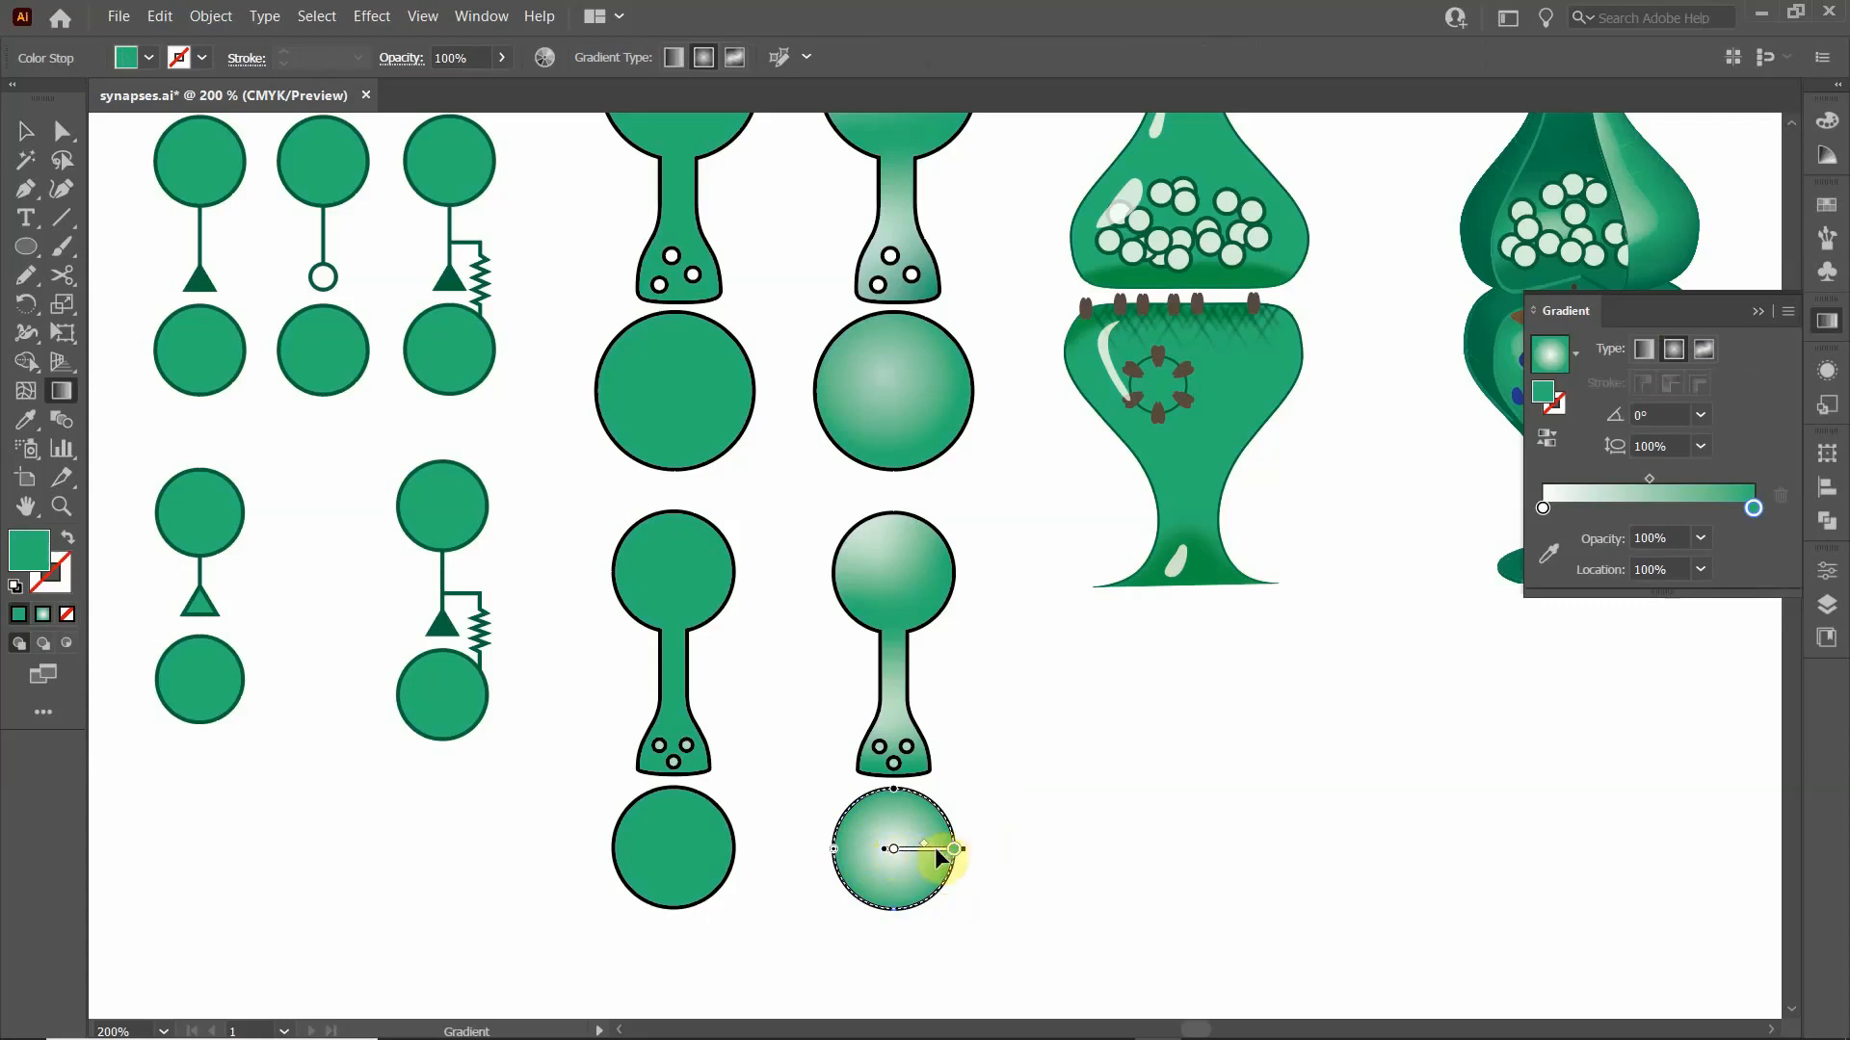
pyautogui.moveTo(912, 847); pyautogui.dragTo(898, 835)
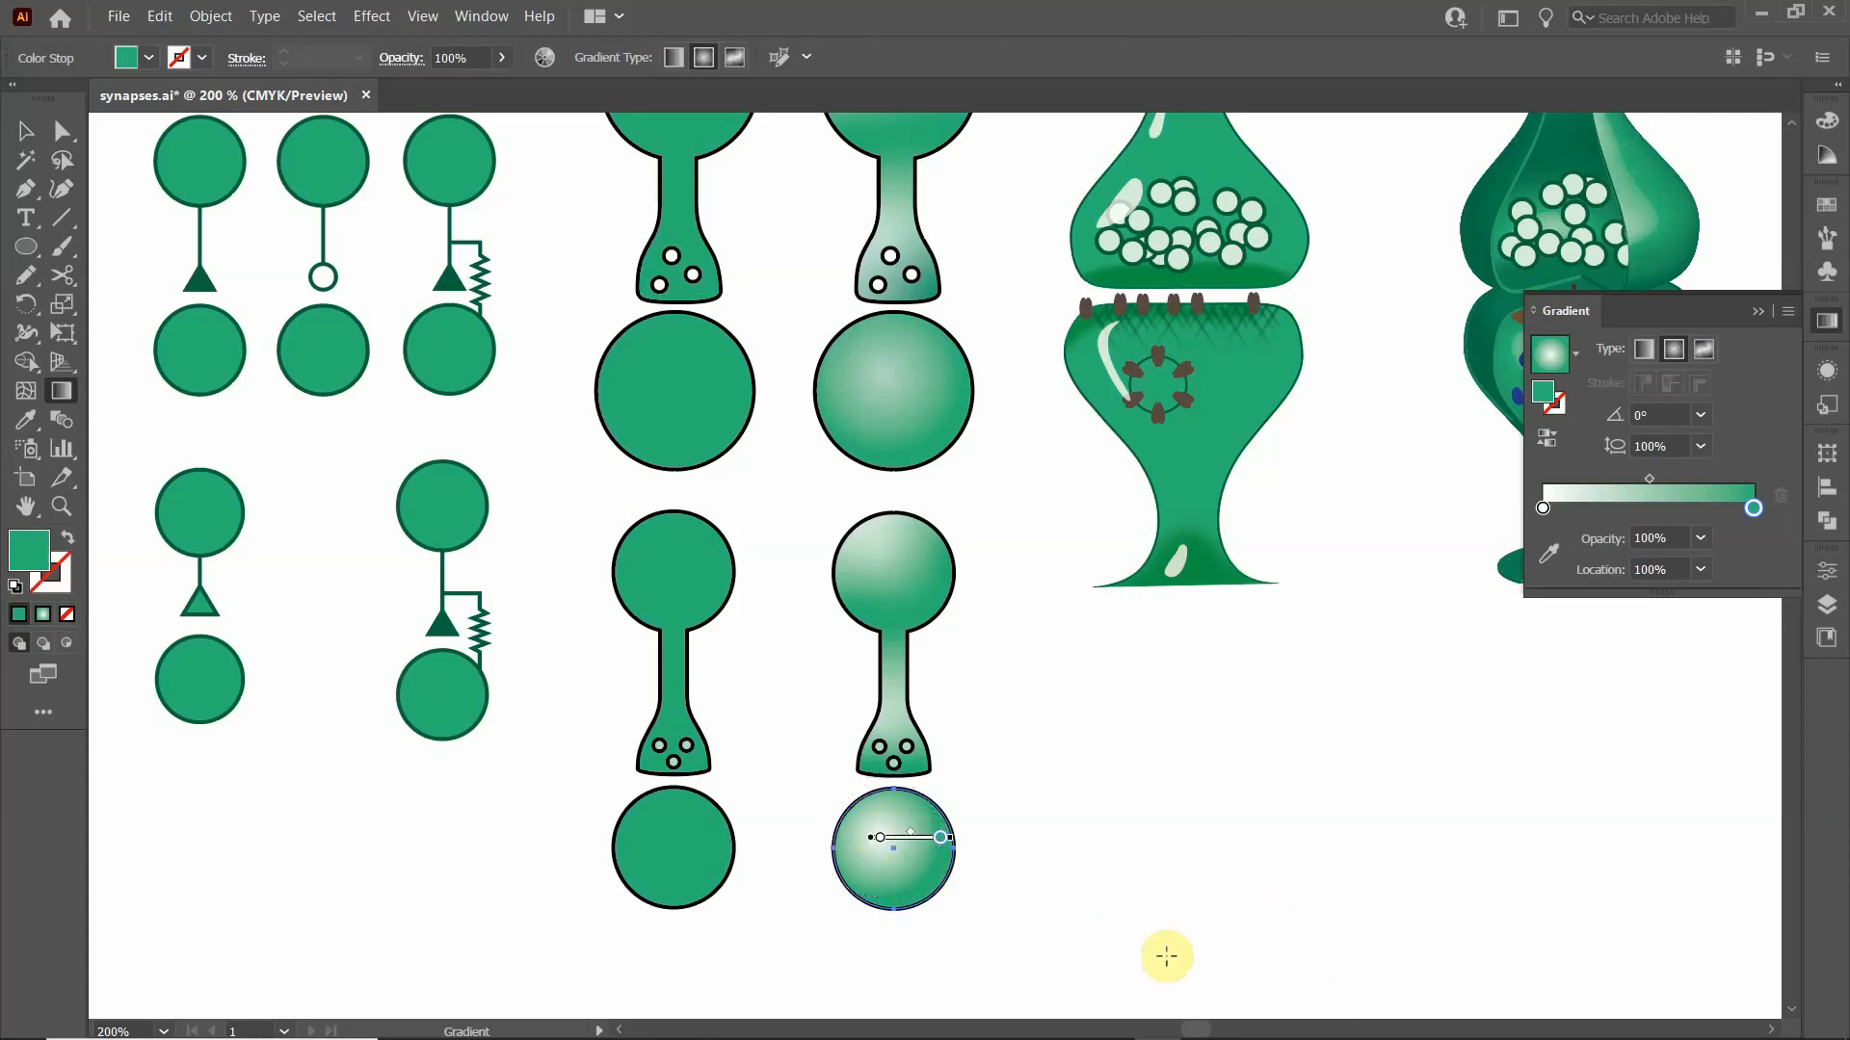
# - Try different directions for the radial gradient on the lower copied circle and undo them
pyautogui.hotkey('ctrl', 'z')
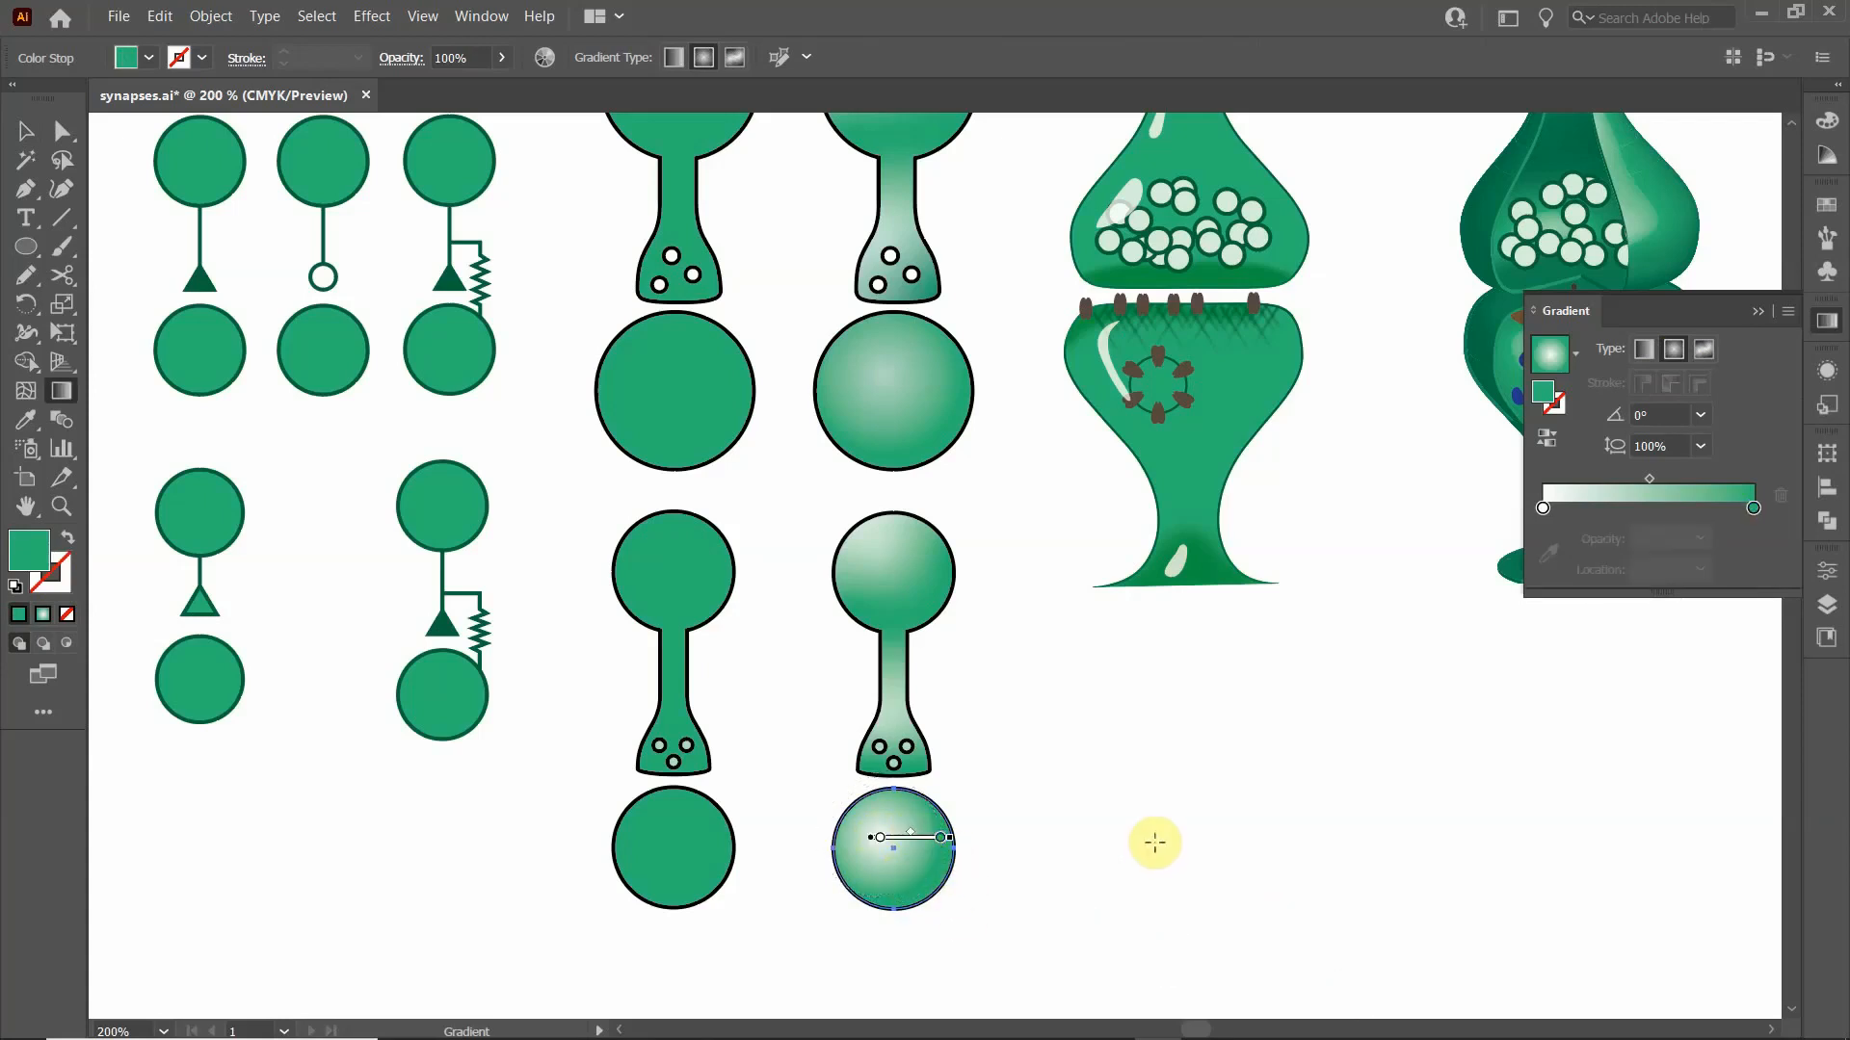
pyautogui.hotkey('ctrl', 'z')
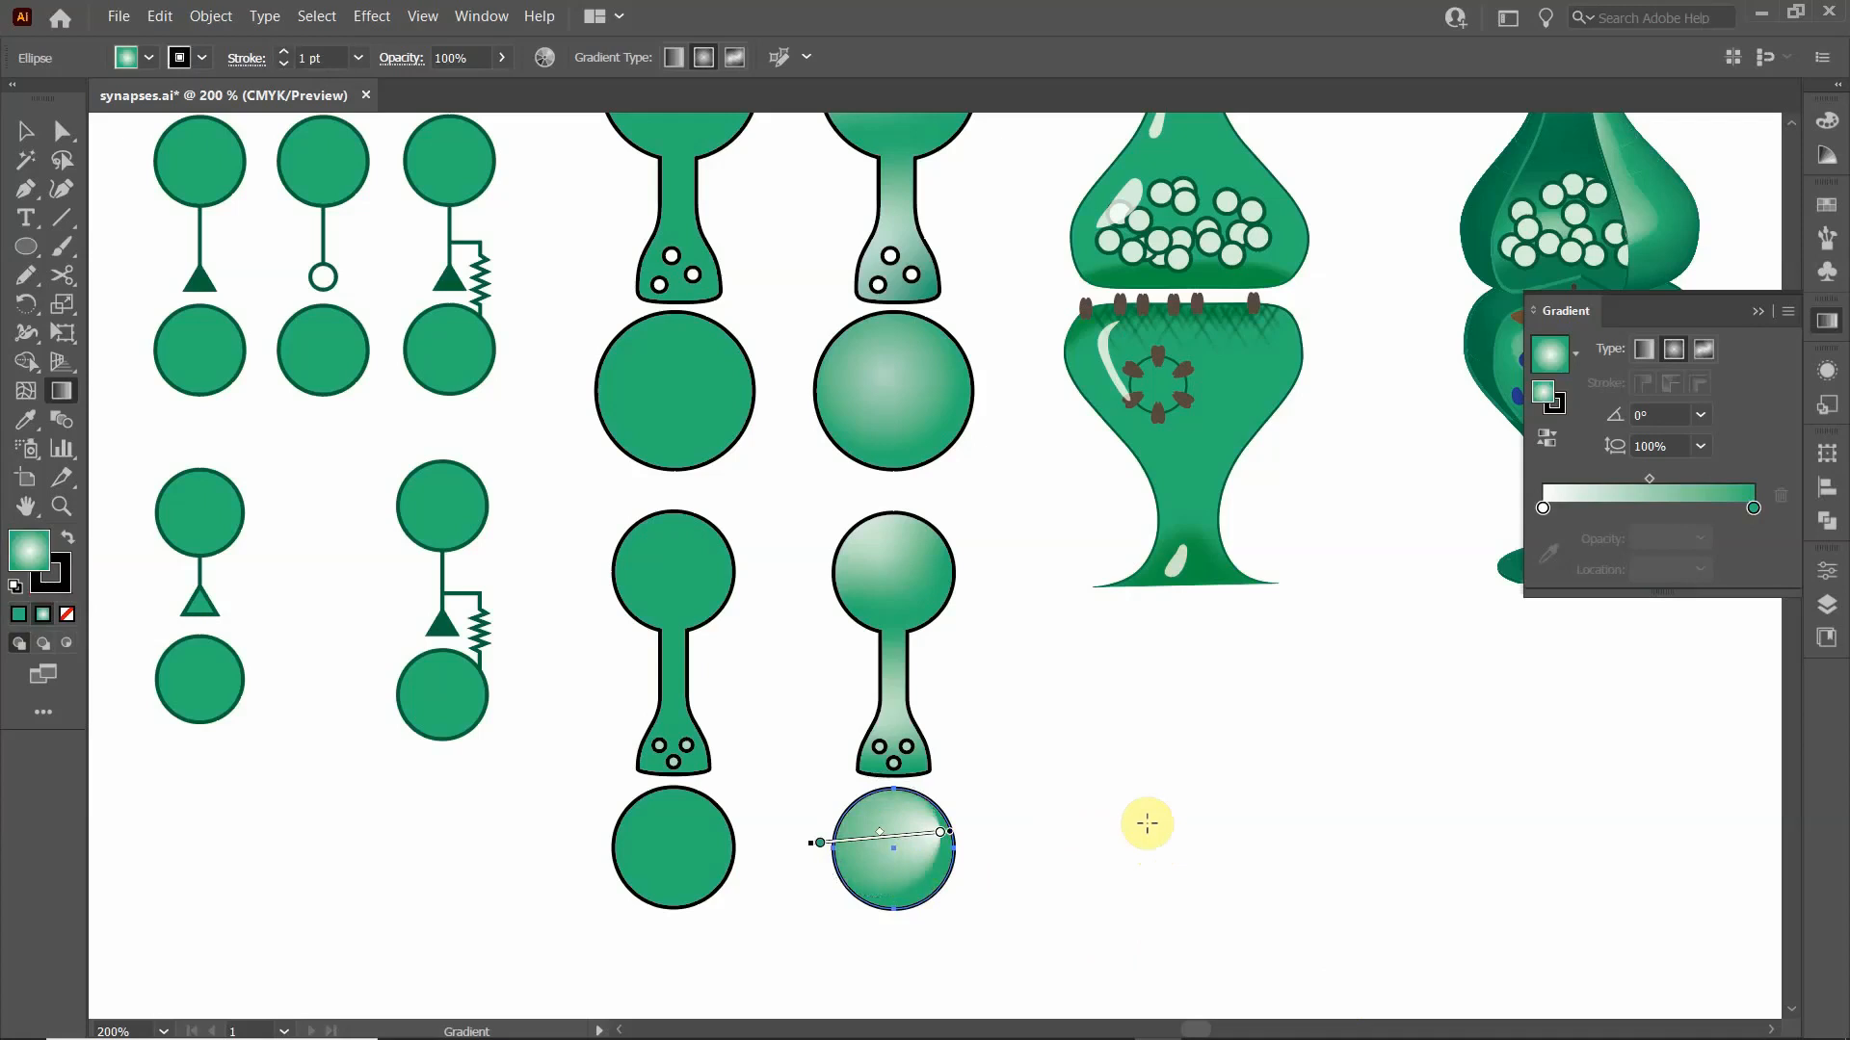
pyautogui.hotkey('ctrl', 'z')
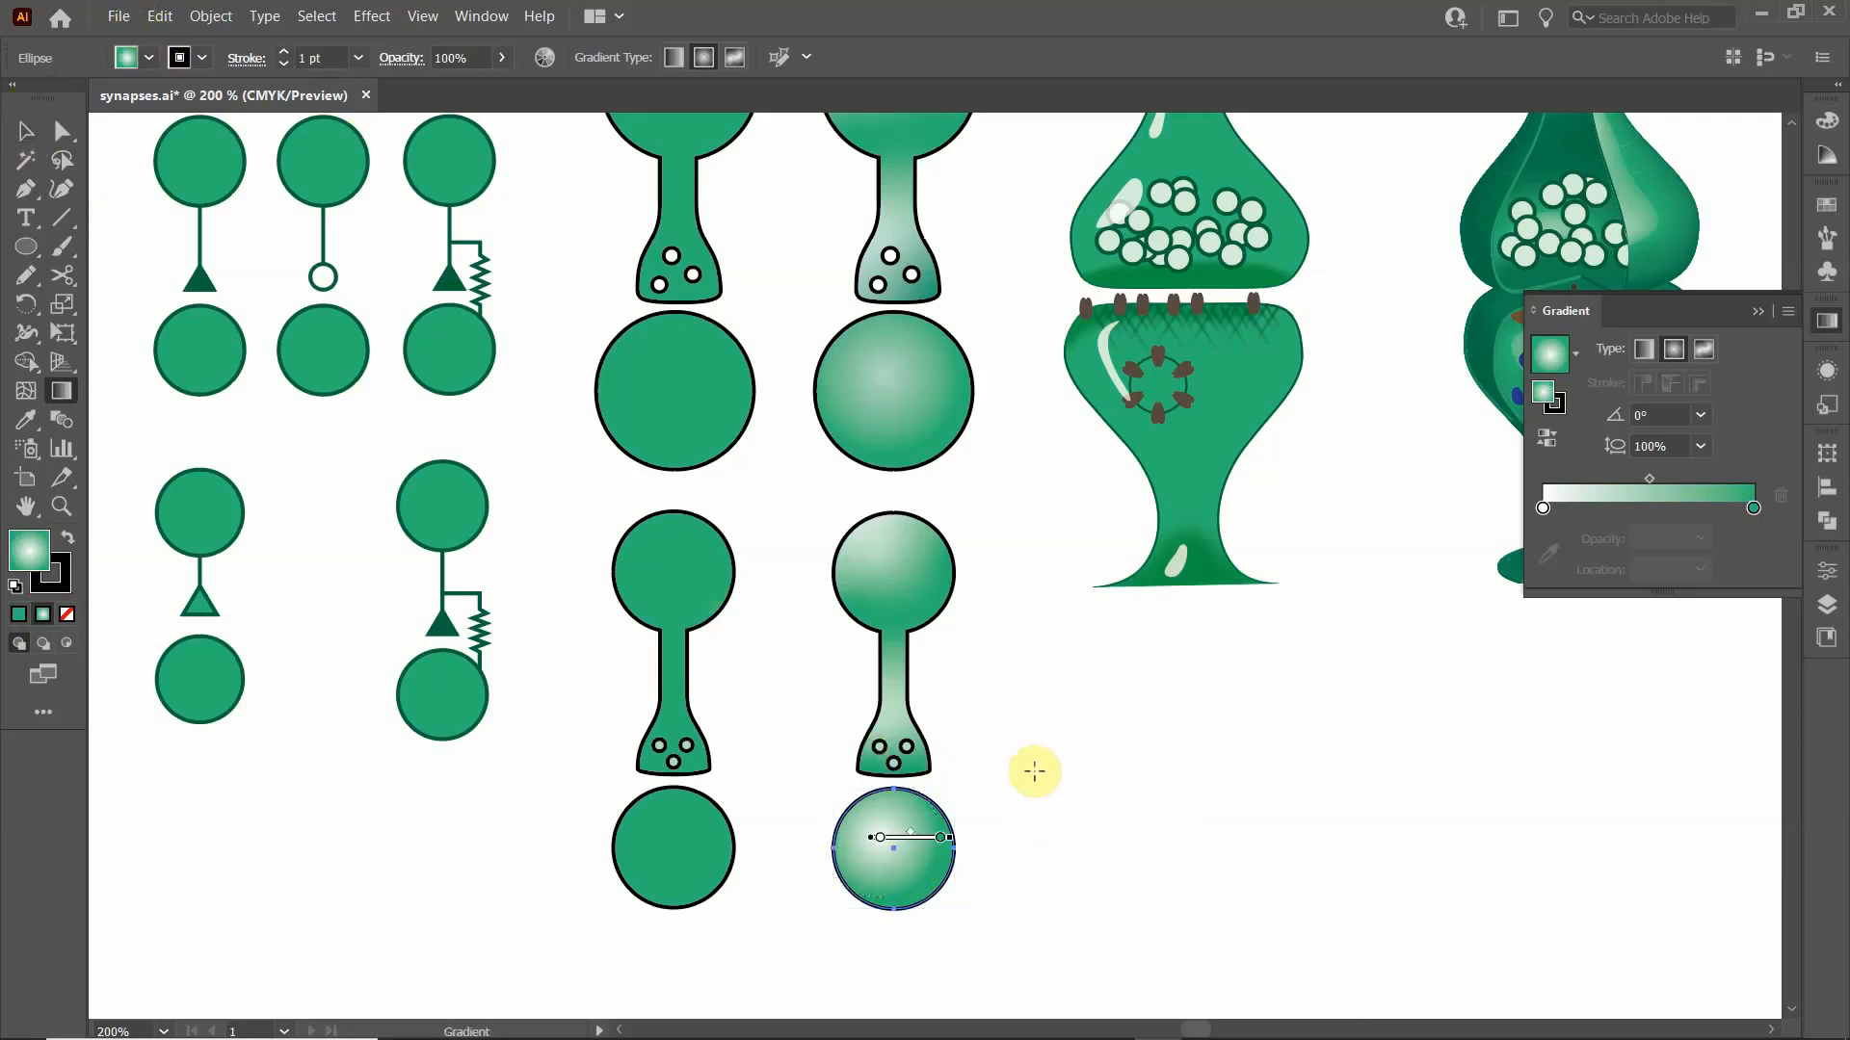
pyautogui.hotkey('ctrl', 'shift', 'z')
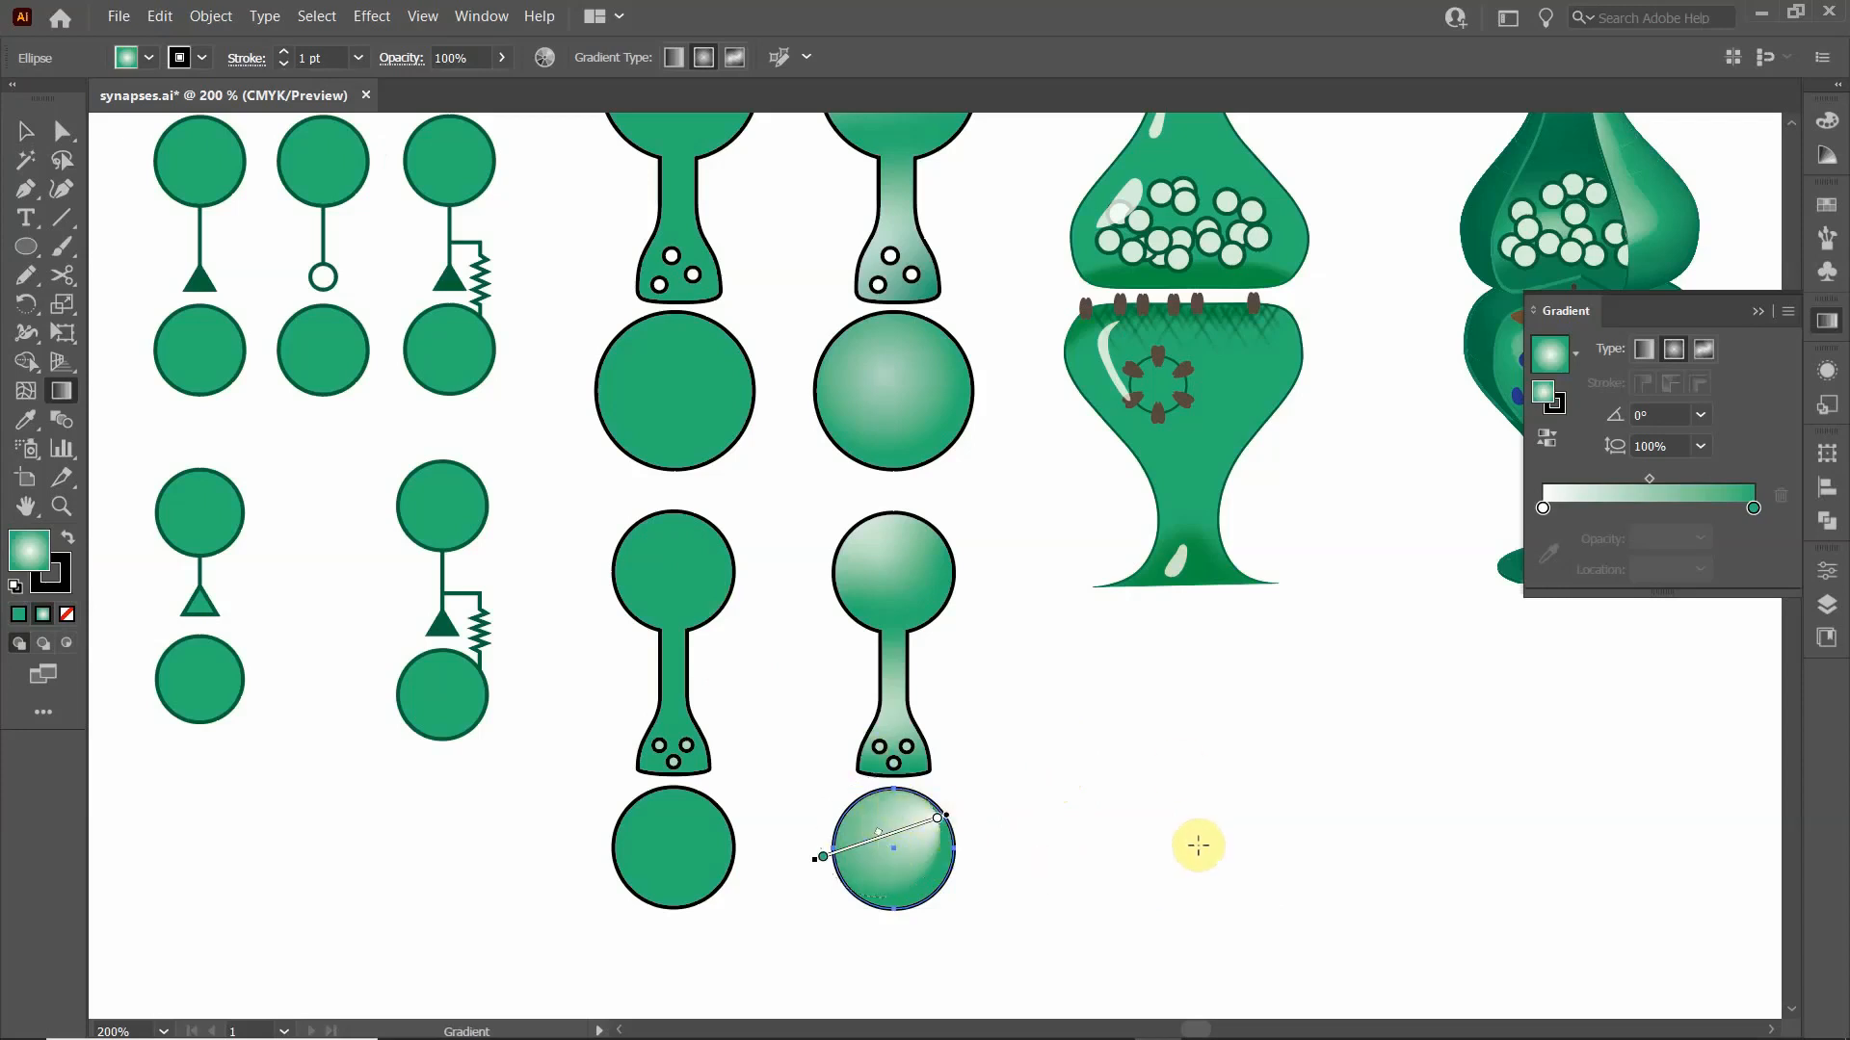
pyautogui.hotkey('ctrl', 'z')
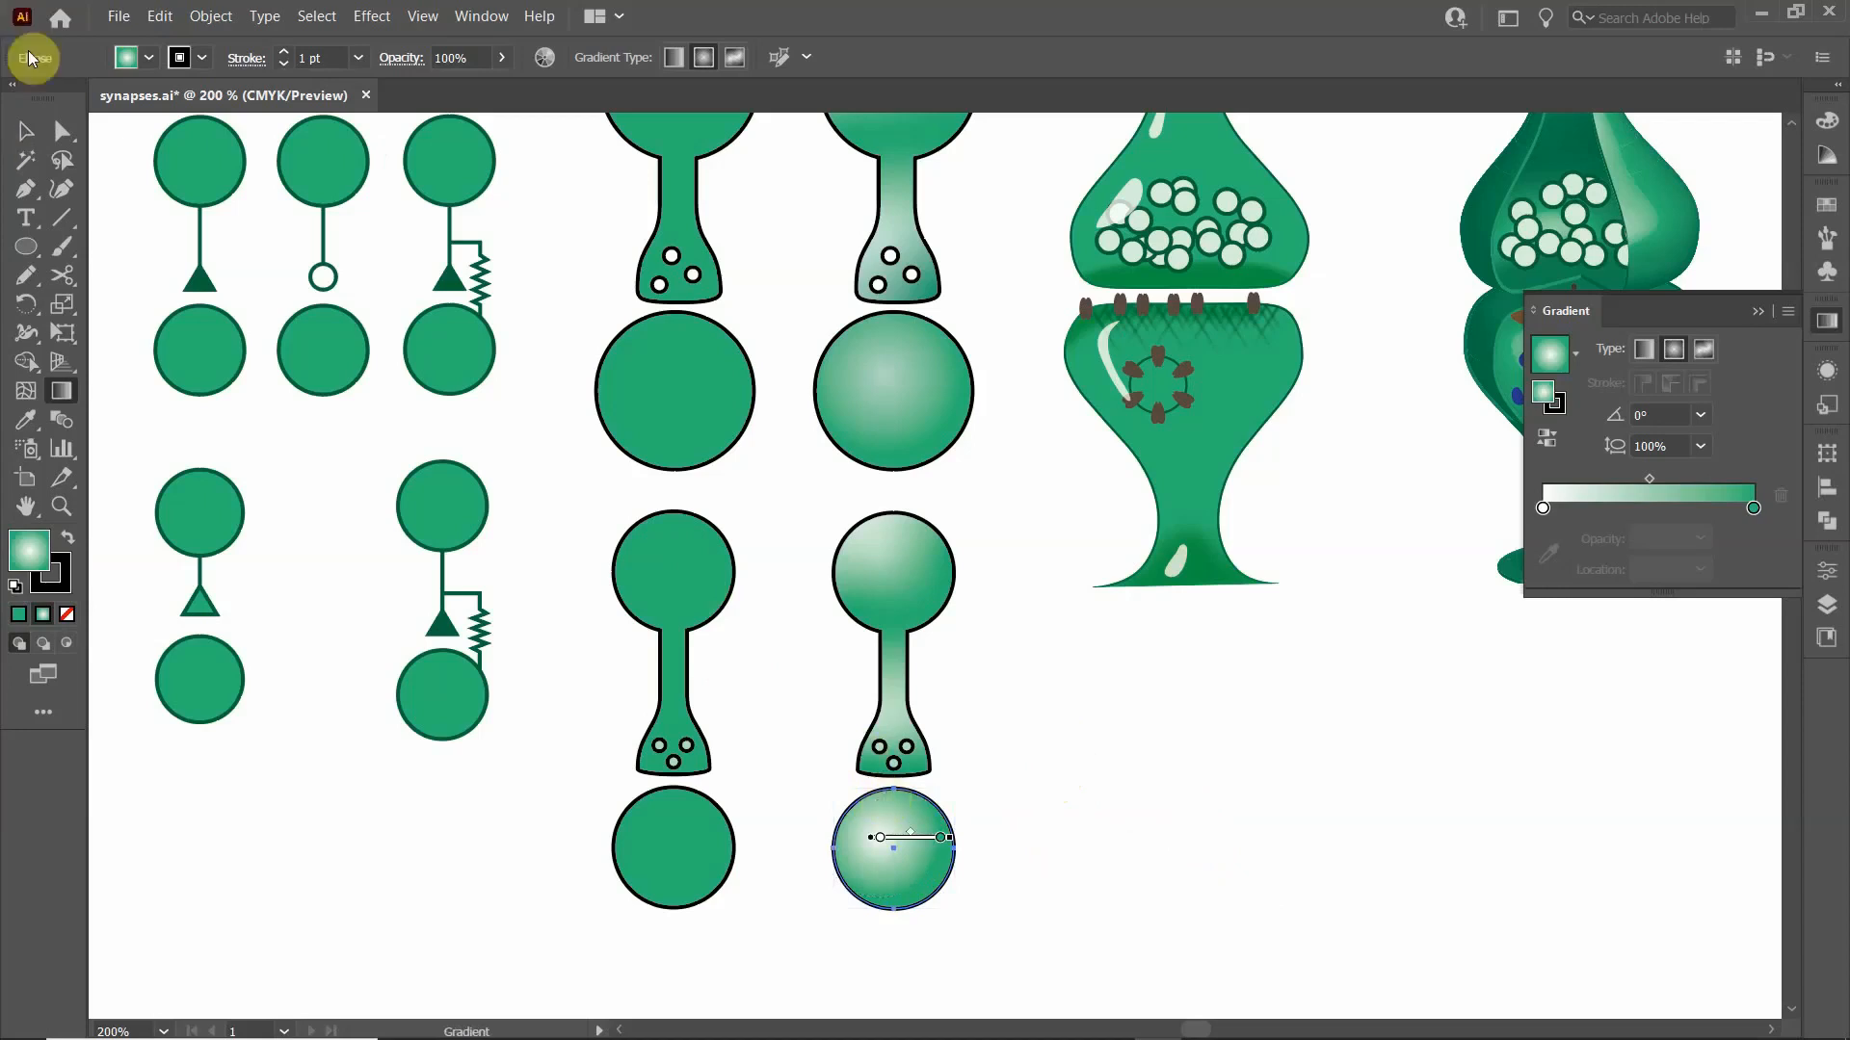
# - Leave gradient editing and deselect the lower copied circle
pyautogui.click(27, 135)
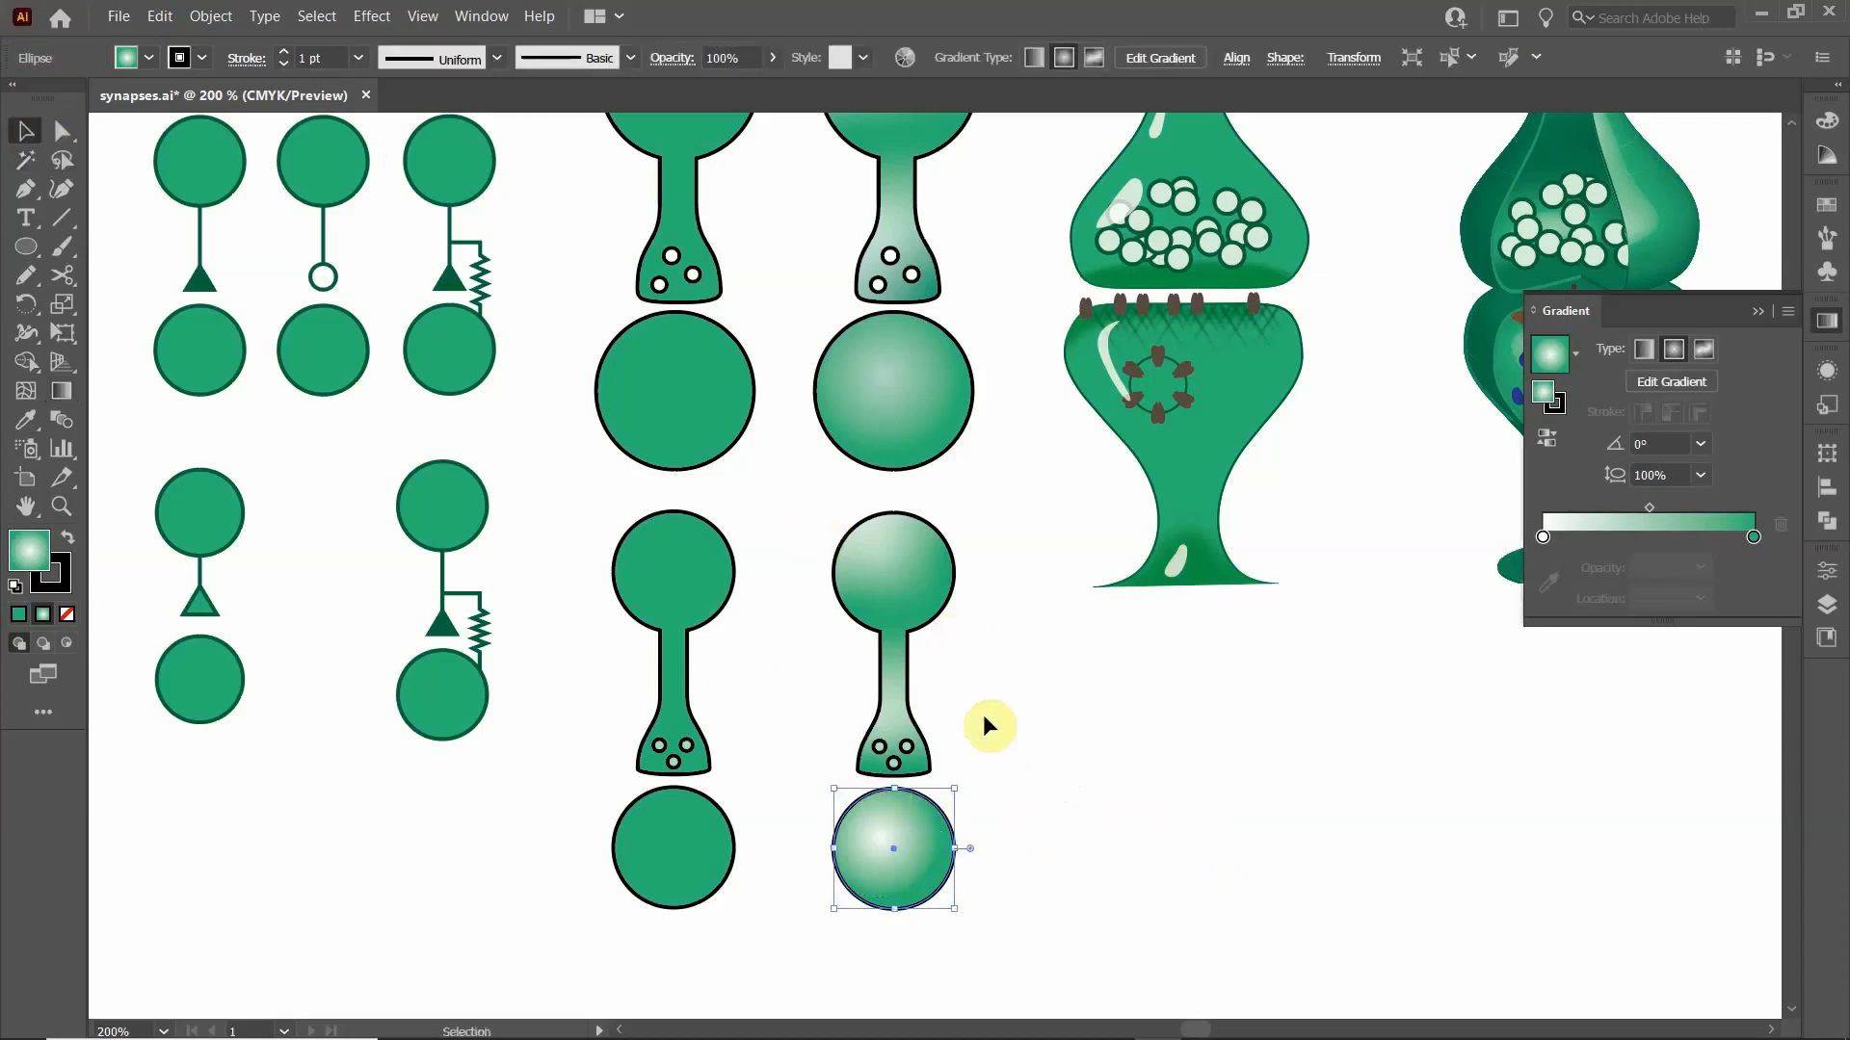
pyautogui.click(1036, 865)
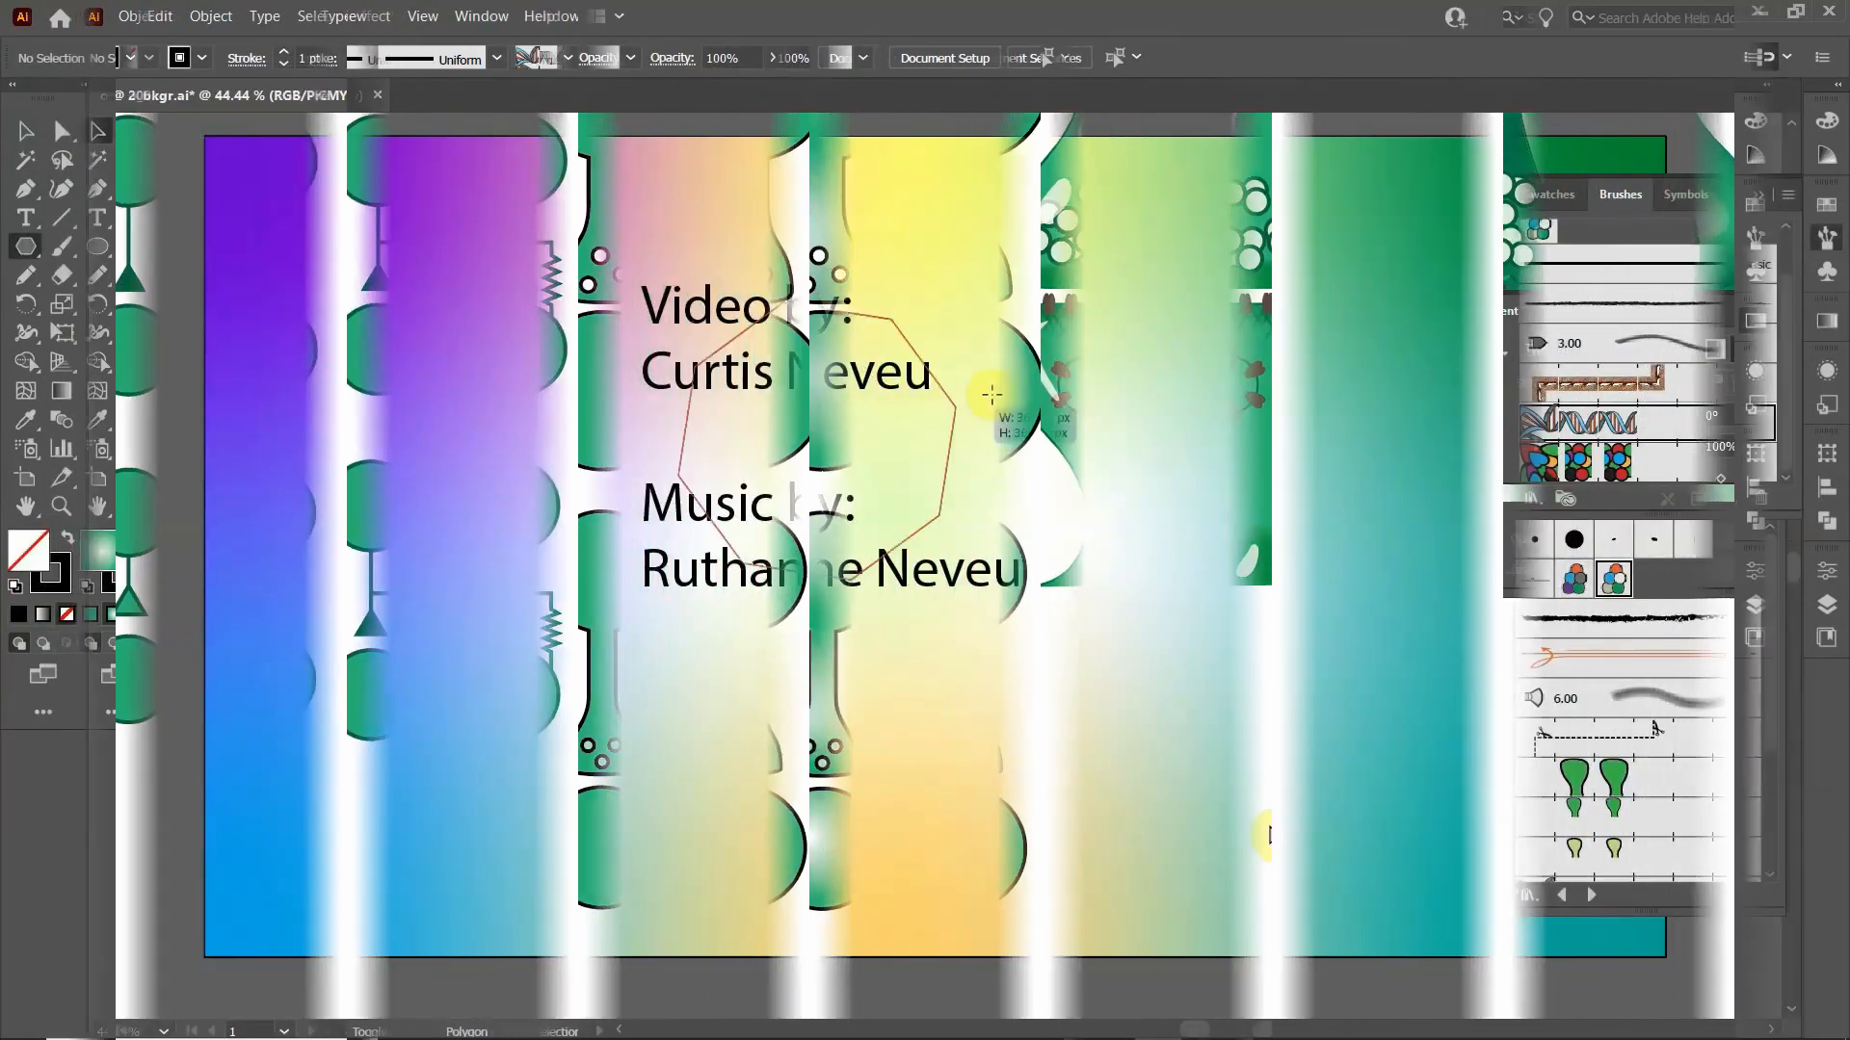
# - Draw a large unfilled polygon around the credits text in outro_bkgr.ai
pyautogui.moveTo(1062, 310); pyautogui.dragTo(1095, 328)
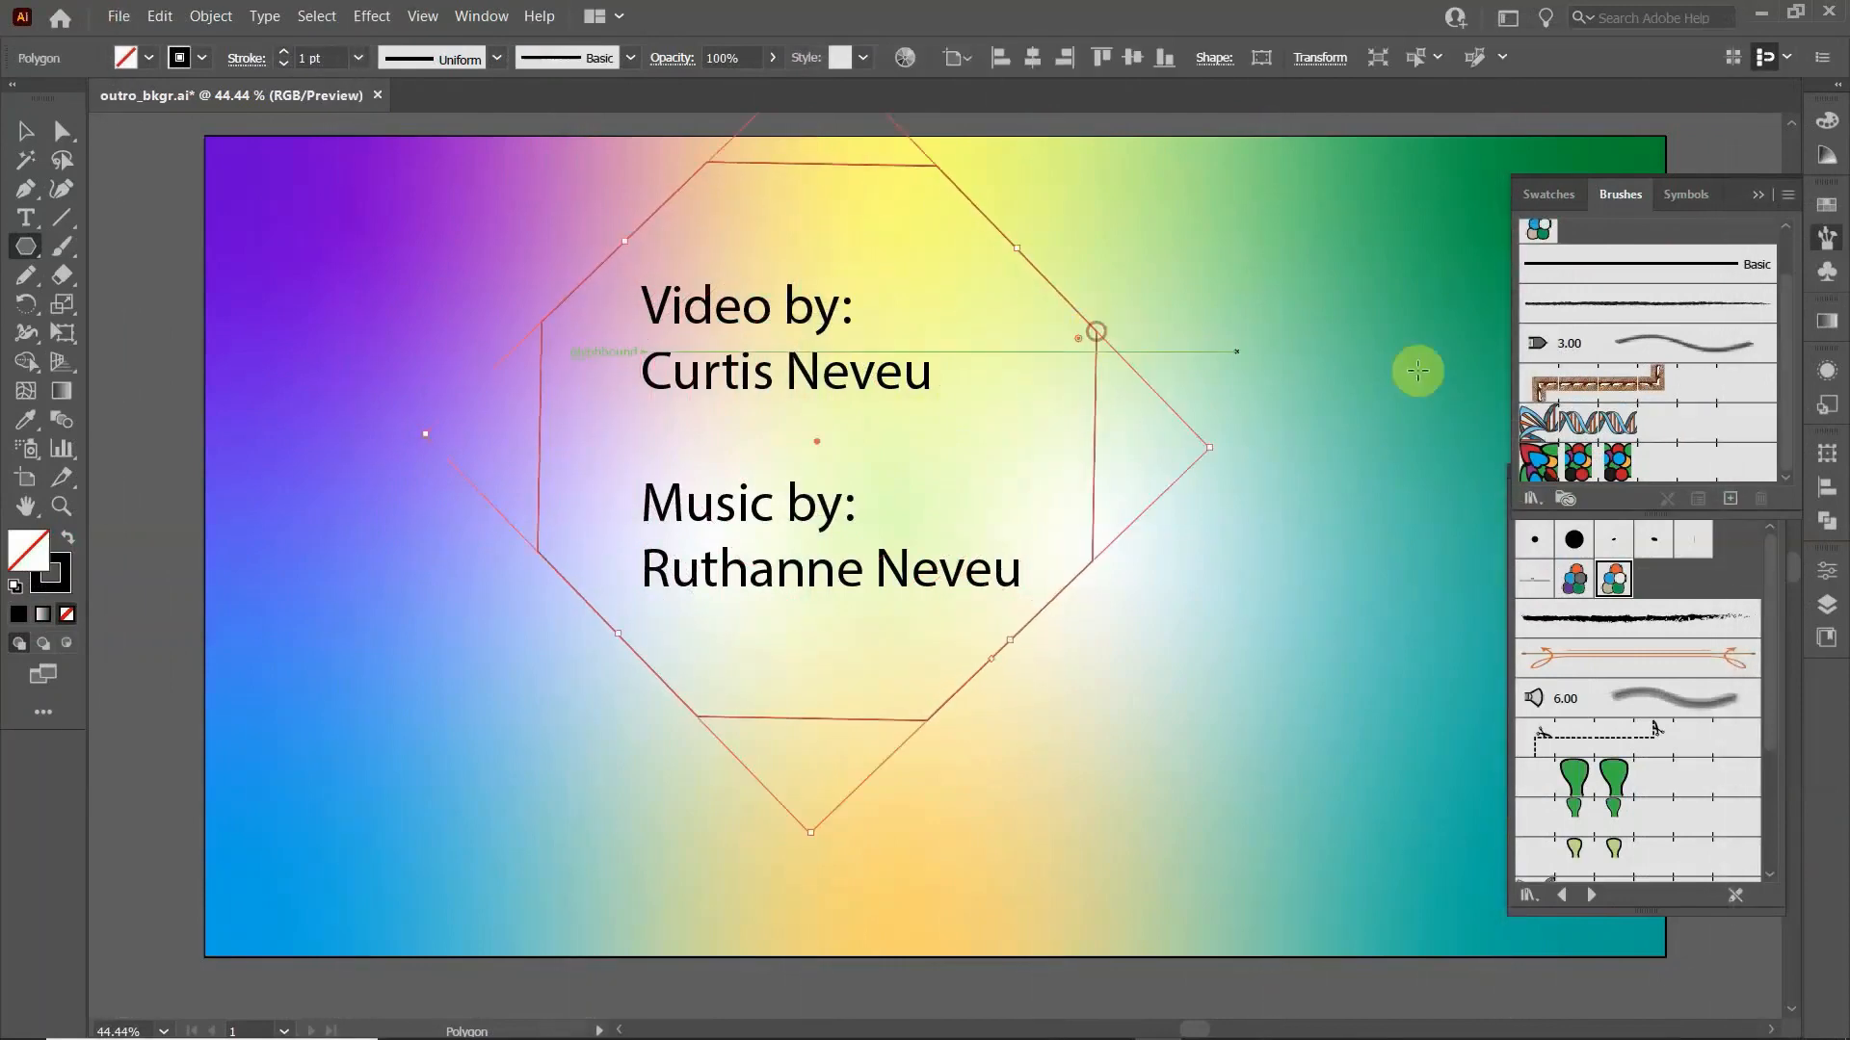